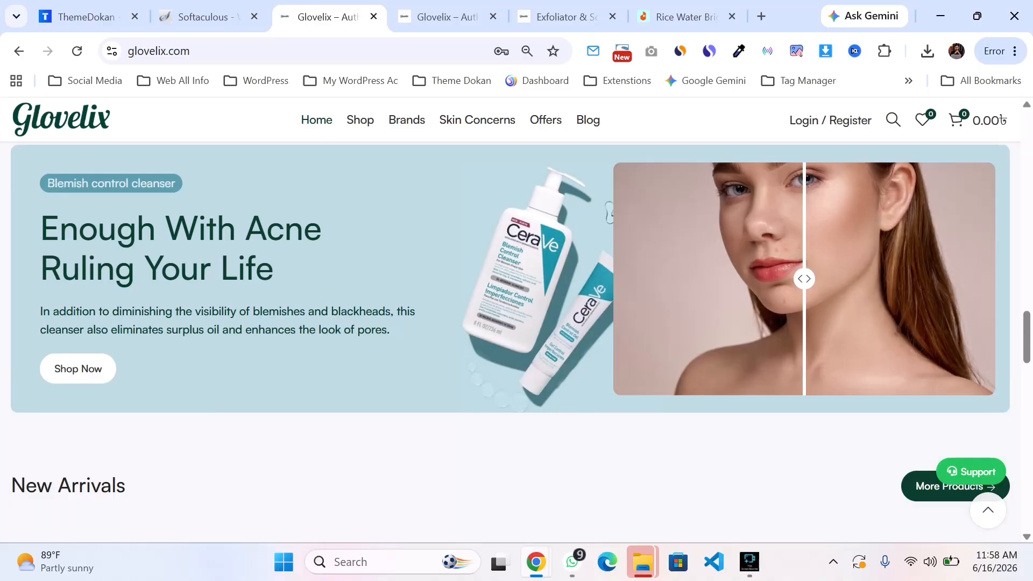
Step: Browse the storefront homepage sections, from the promotional banner up to the Shop By Category grid
left_click_drag(41, 227, 286, 312)
scroll(286, 312, "down", 12)
scroll(287, 312, "up", 2)
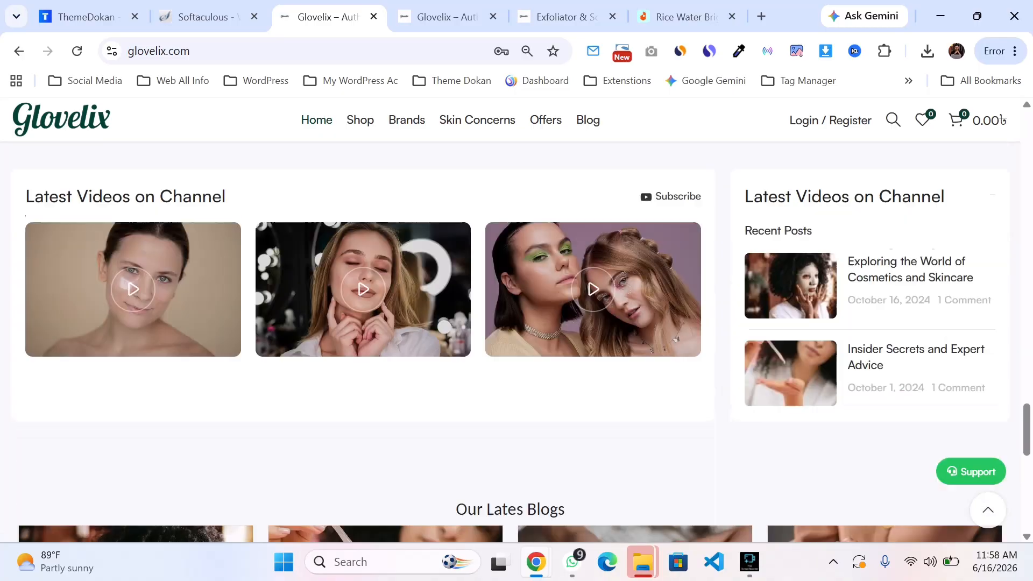
scroll(510, 342, "up", 10)
scroll(510, 342, "down", 4)
scroll(510, 342, "up", 12)
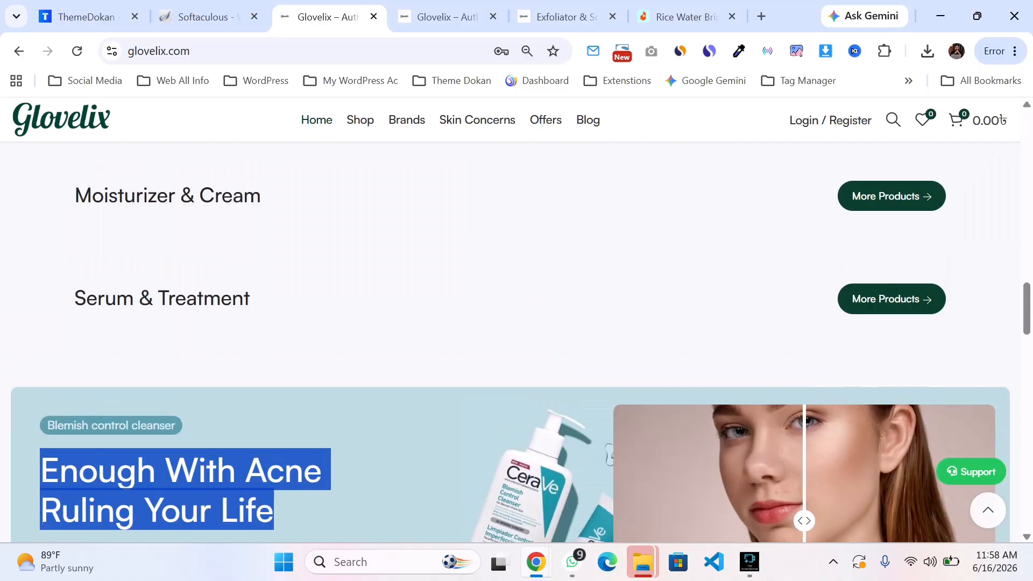
scroll(510, 342, "up", 10)
scroll(510, 342, "down", 5)
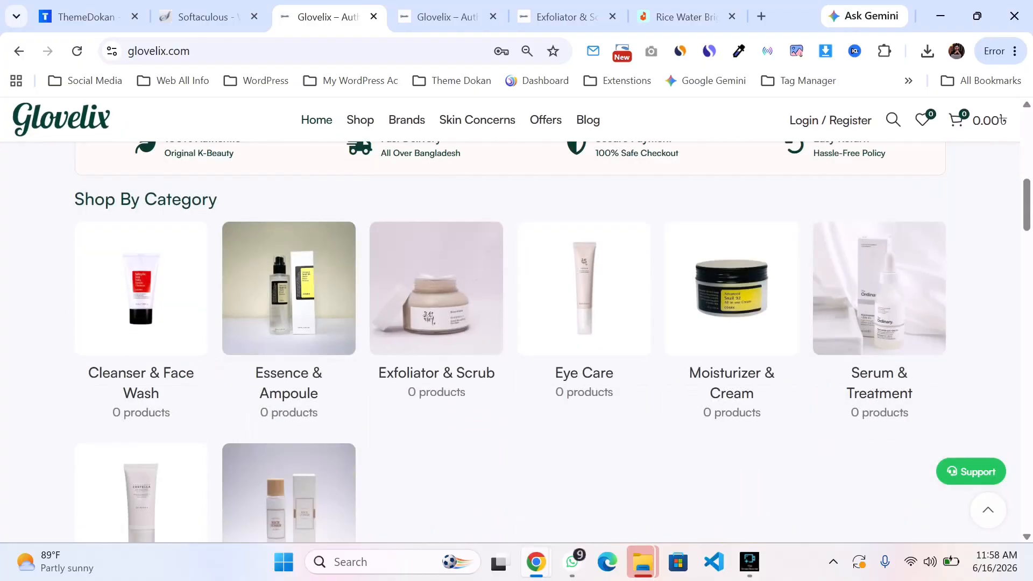
Step: Open the site's admin area by going to glovelix.com/wp-admin/
double_click(344, 51)
left_click(344, 51)
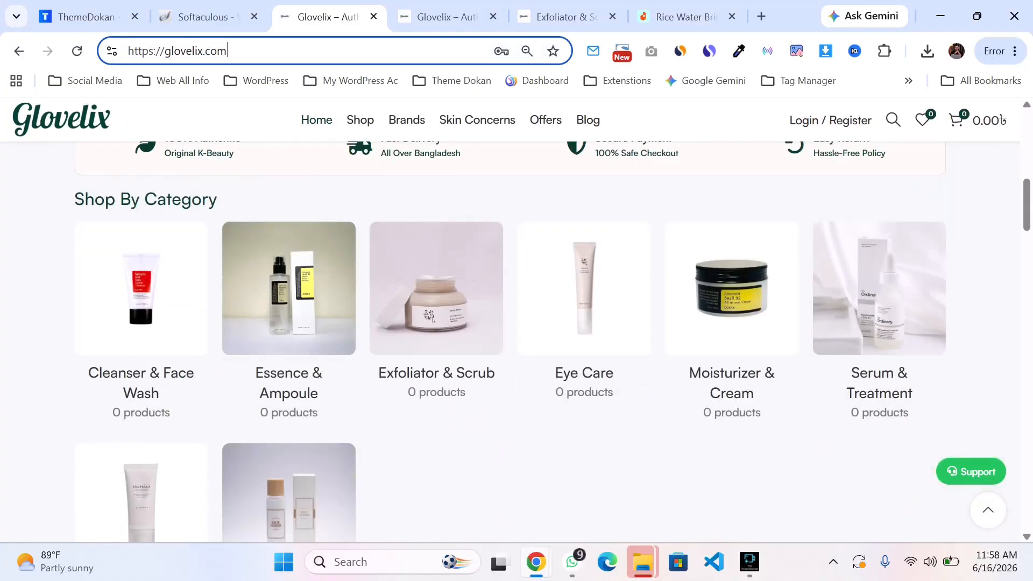
type("/wp-admin/")
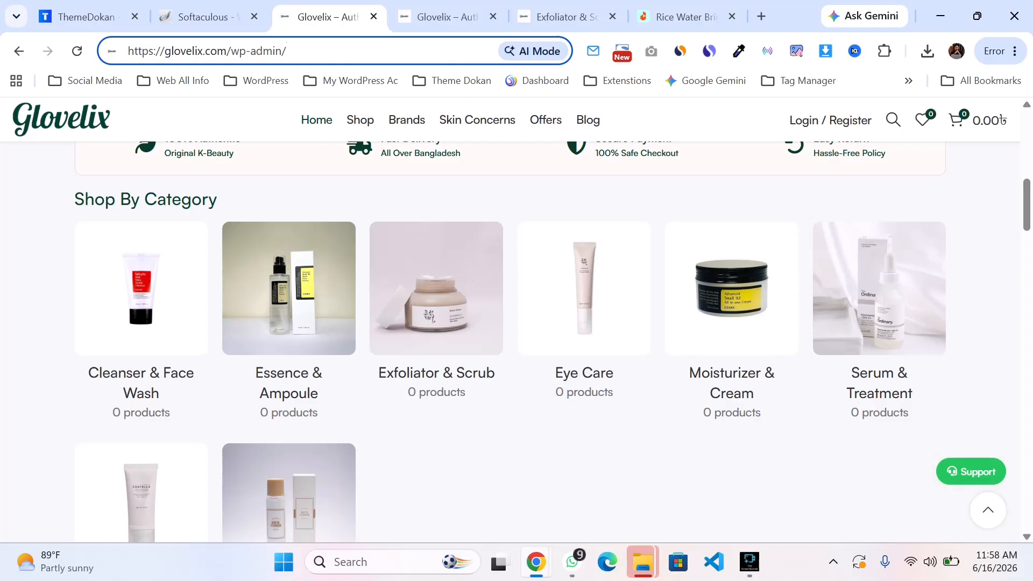
key("Return")
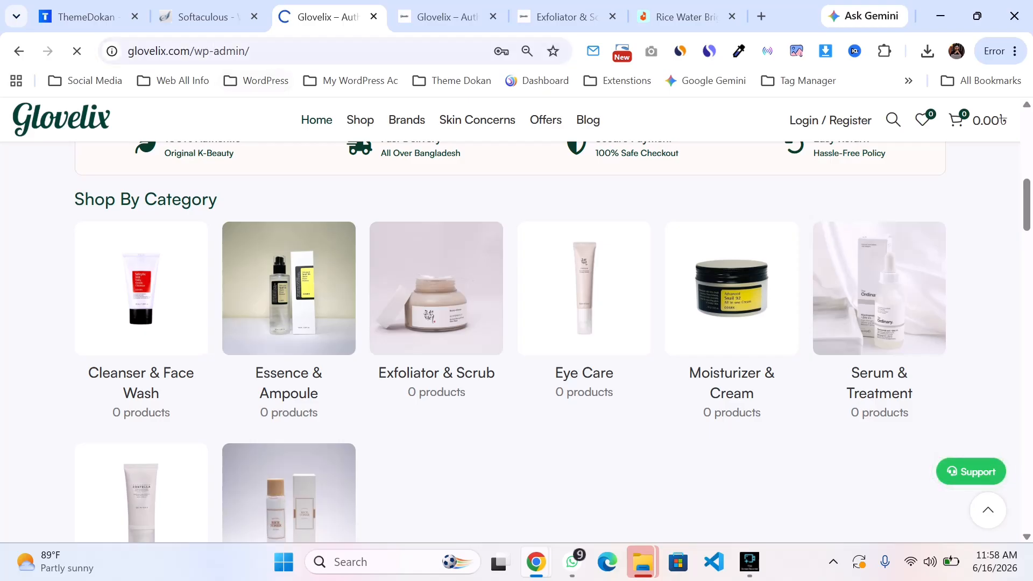
Step: Log in to WordPress using the saved username and password
key("ctrl+l")
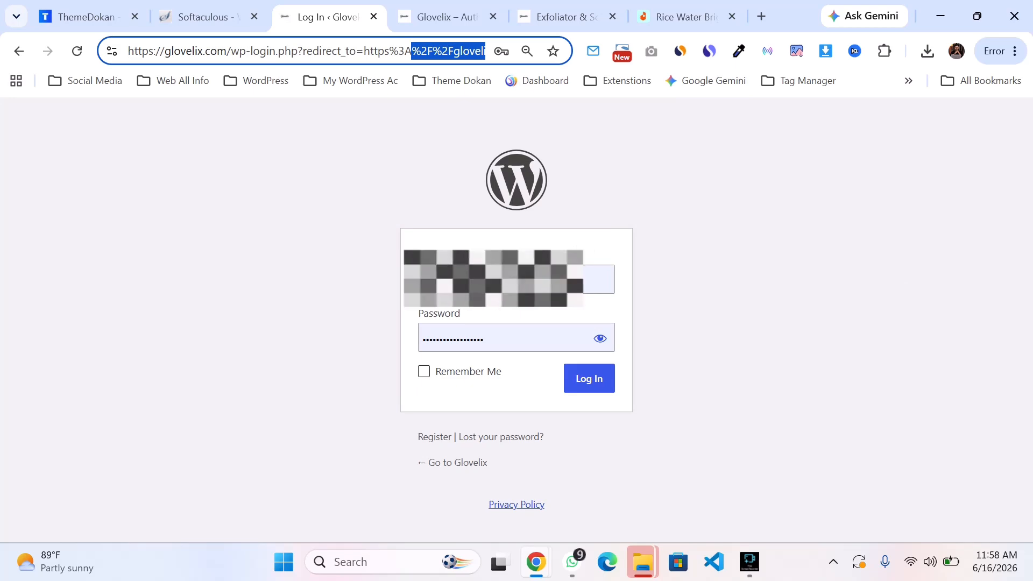
left_click(753, 269)
key("Return")
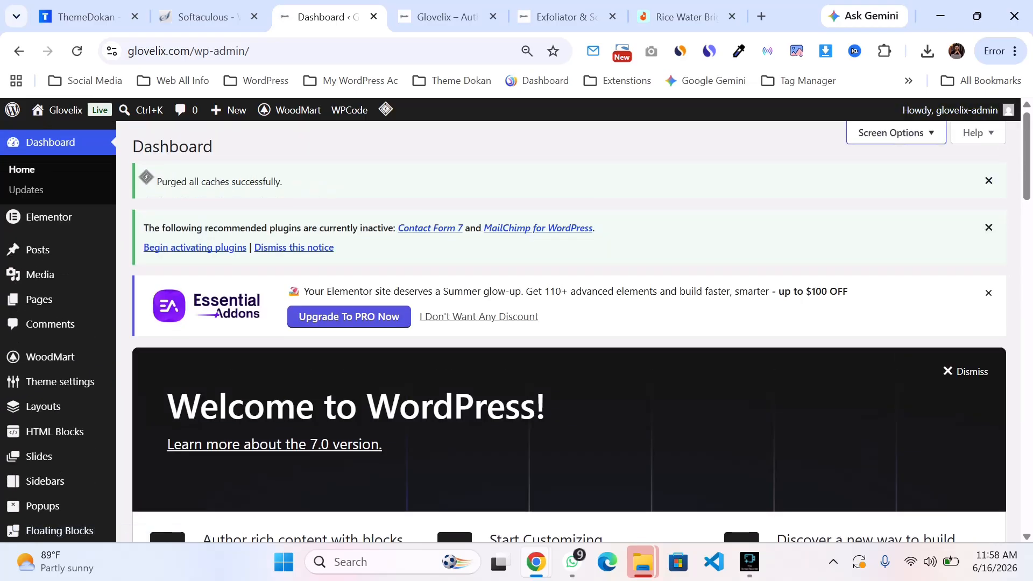
Step: Hide every dashboard widget by unchecking all screen elements in Screen Options, then close the options
left_click(896, 132)
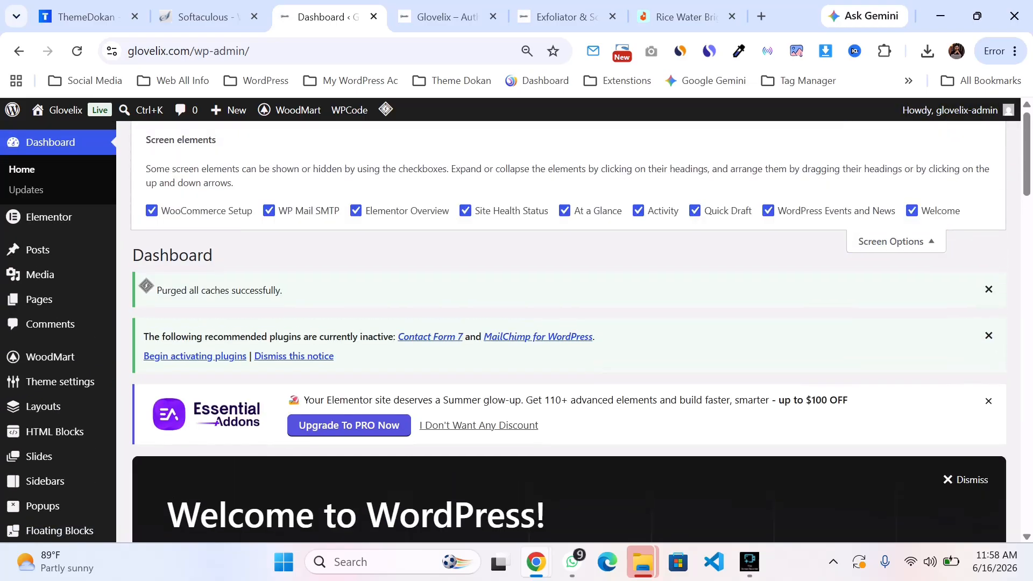
left_click(152, 211)
left_click(269, 211)
left_click(357, 211)
left_click(465, 211)
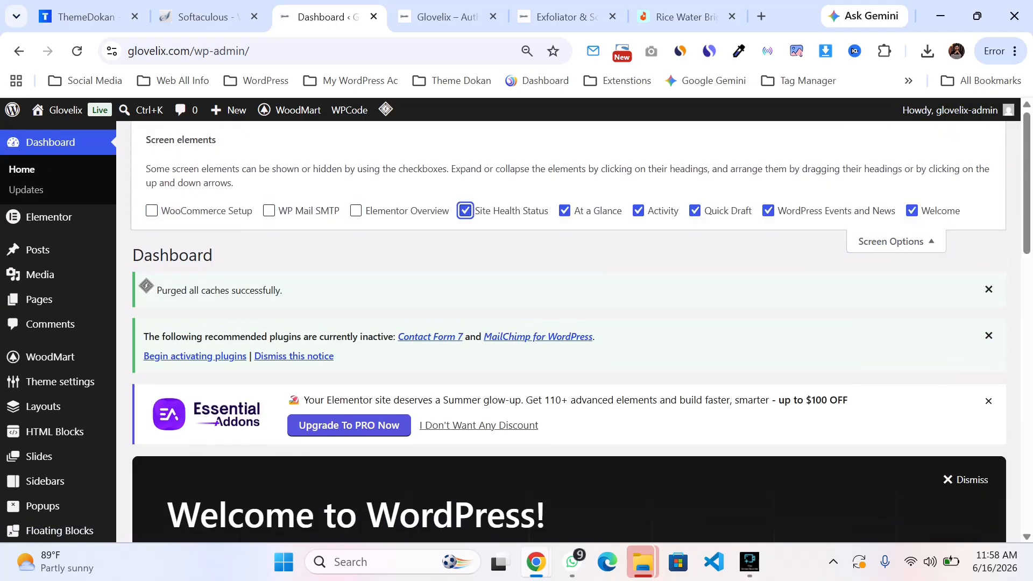
left_click(564, 211)
left_click(638, 210)
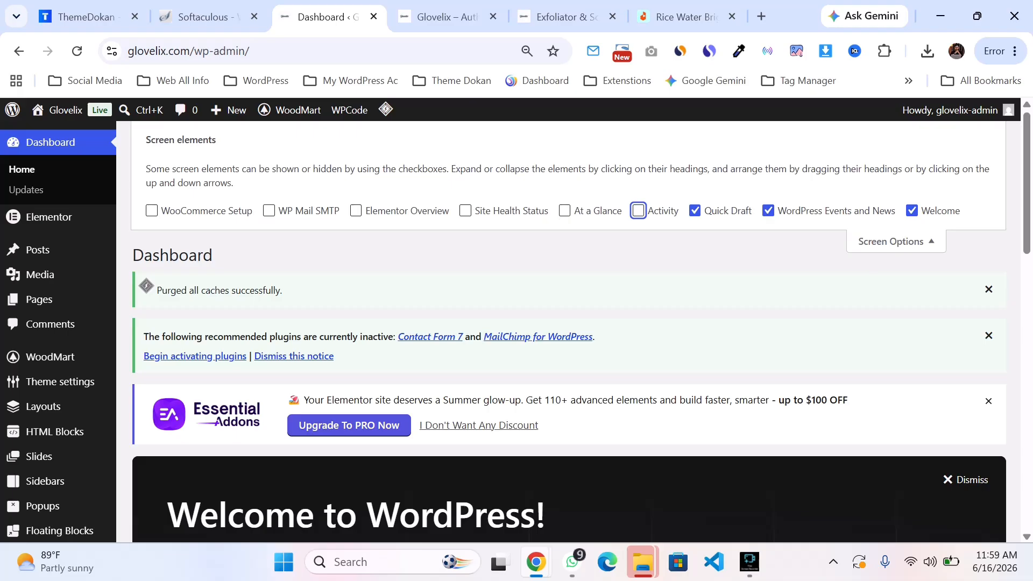
left_click(769, 211)
left_click(768, 211)
left_click(695, 211)
left_click(768, 211)
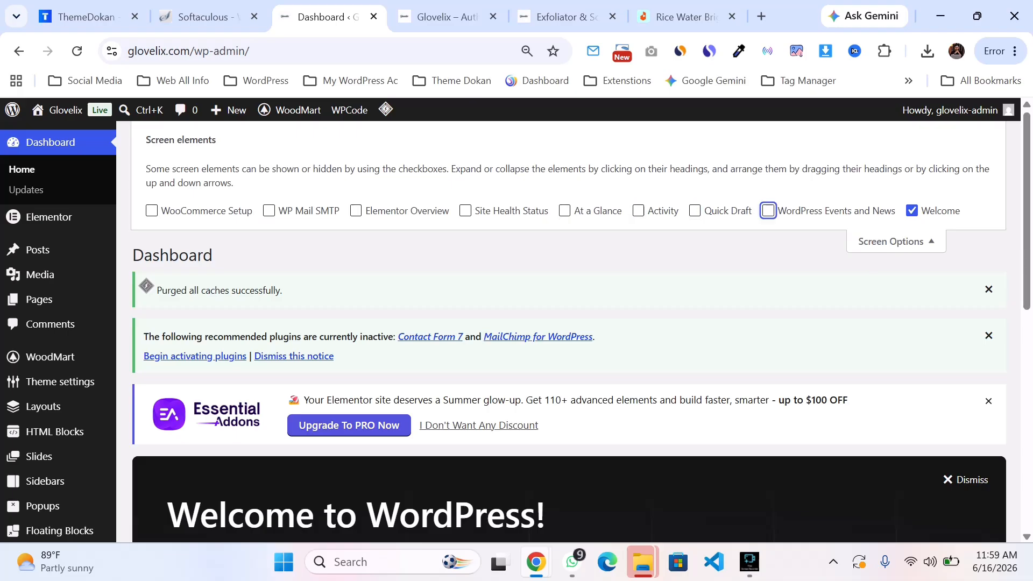
left_click(912, 211)
left_click(896, 242)
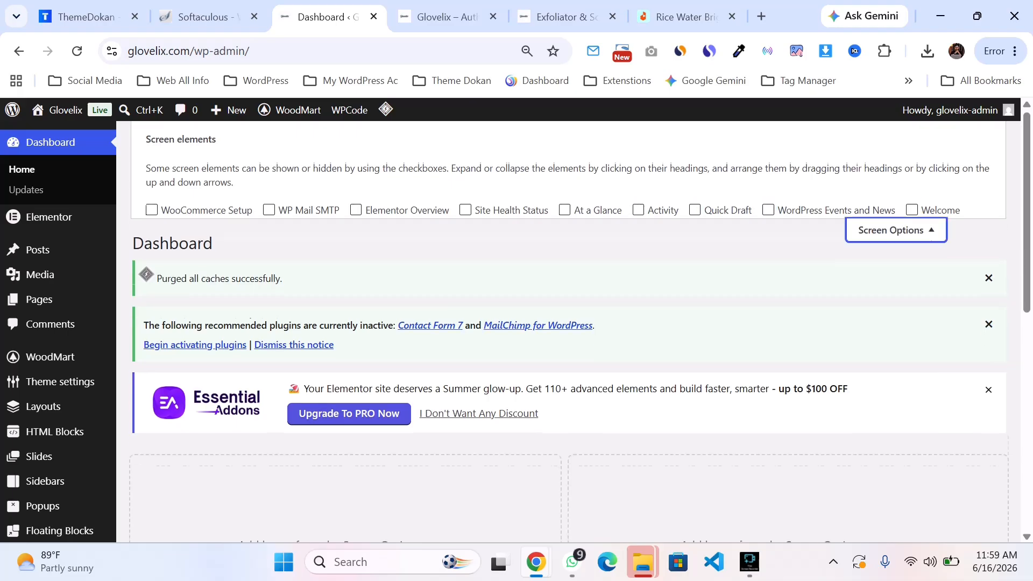
Step: Go to the WooCommerce product Brands screen
scroll(48, 269, "down", 6)
mouse_move(48, 288)
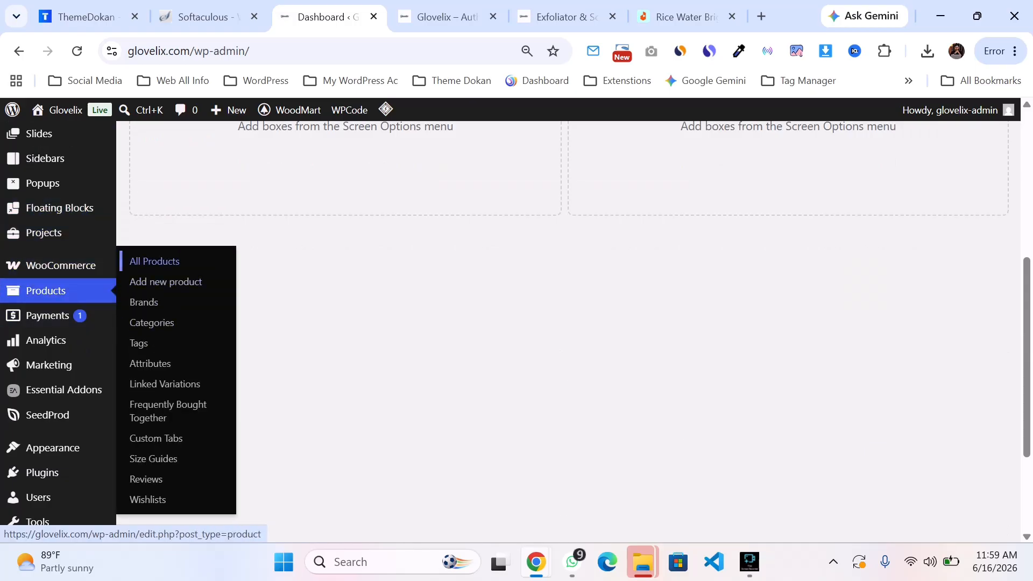
left_click(155, 260)
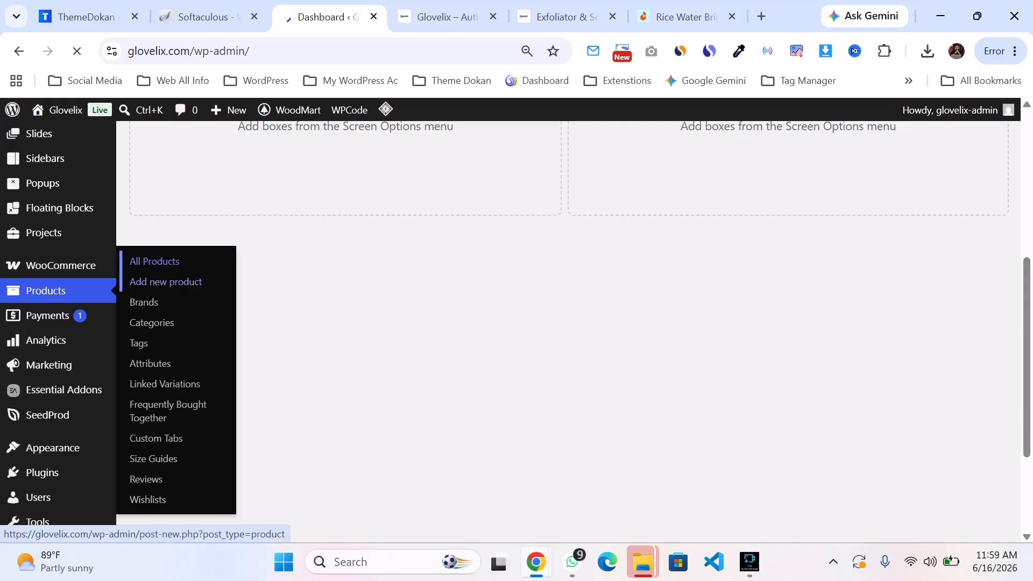
scroll(58, 323, "down", 3)
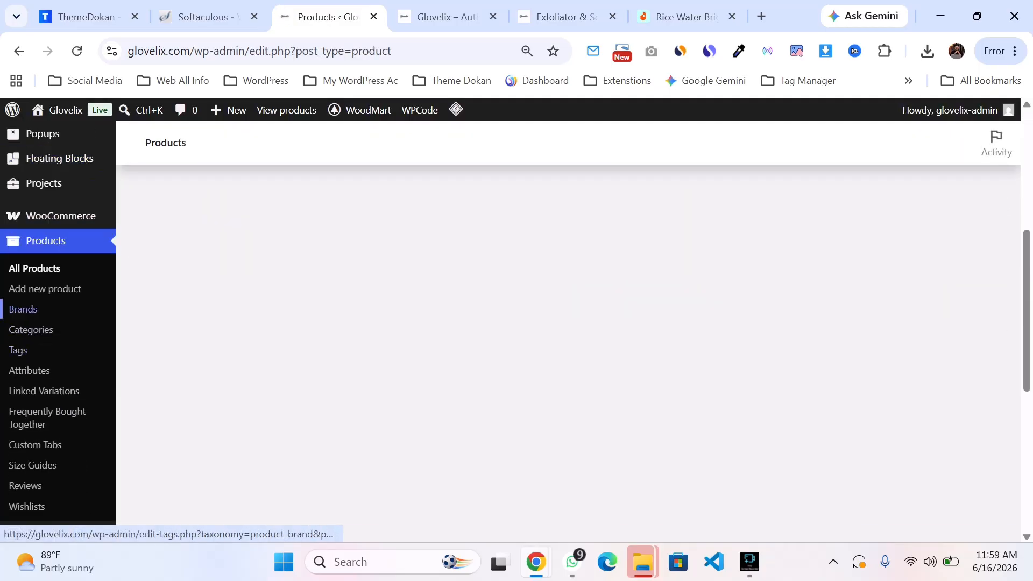
left_click(23, 309)
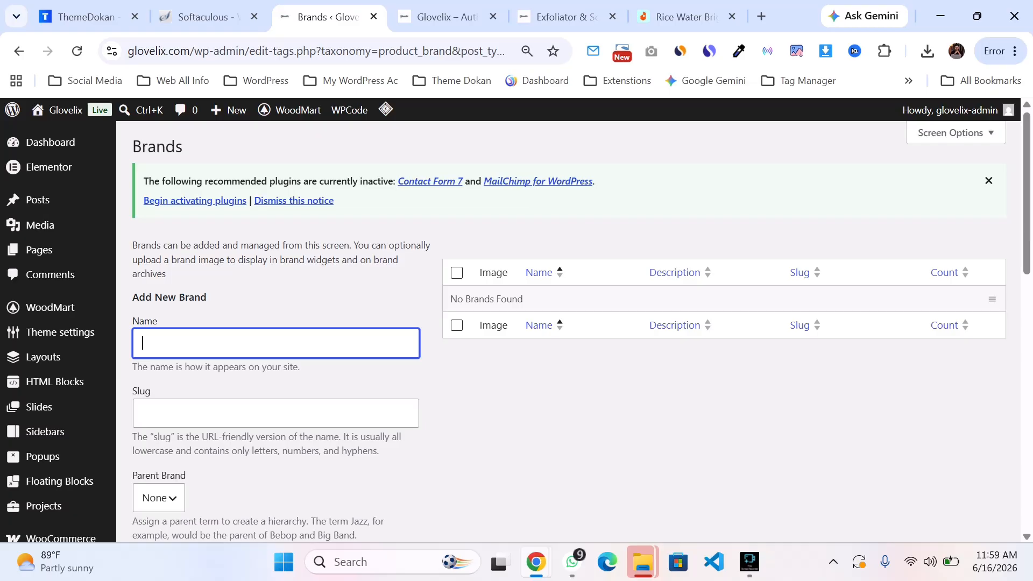
Step: Open the thumbnail image chooser for the new brand named Hp
scroll(54, 382, "down", 1)
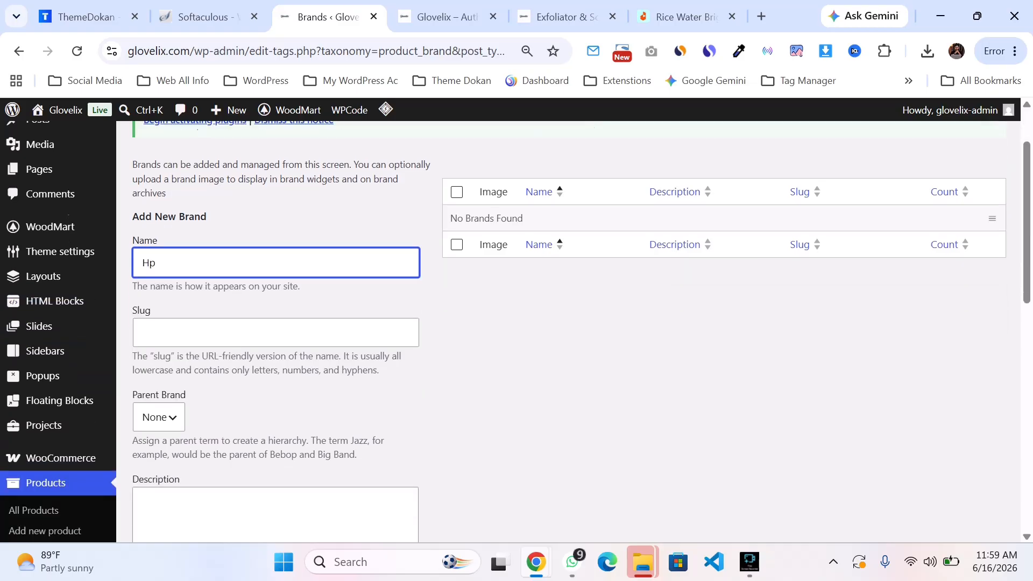
scroll(54, 381, "down", 2)
scroll(517, 331, "down", 4)
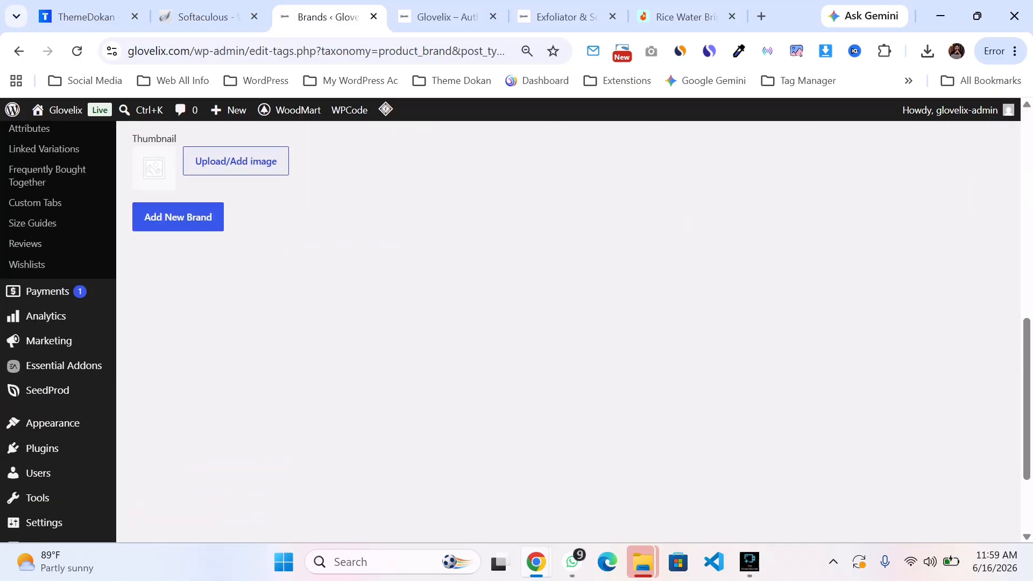
scroll(517, 330, "up", 1)
left_click(235, 242)
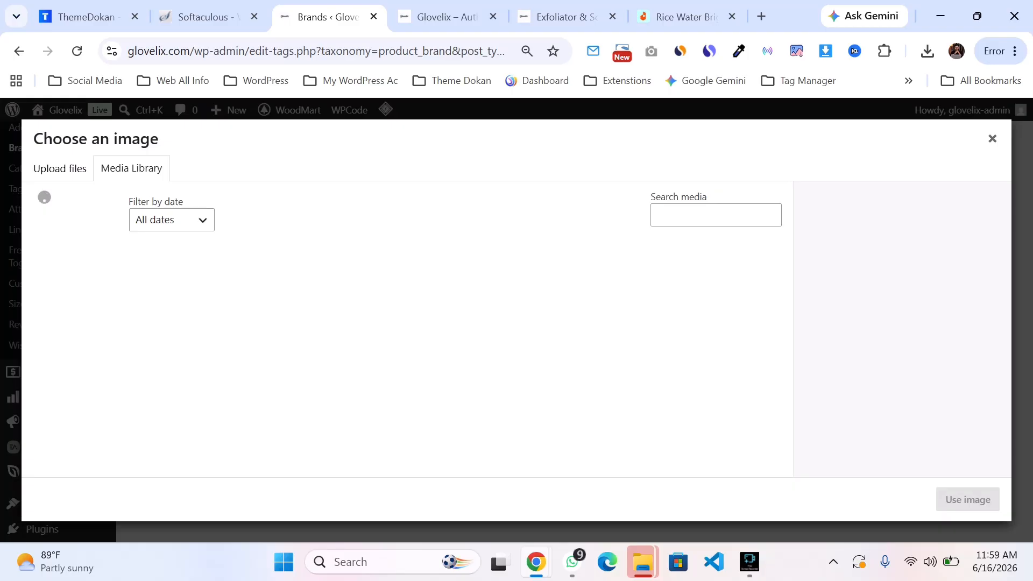
left_click(59, 169)
left_click(517, 348)
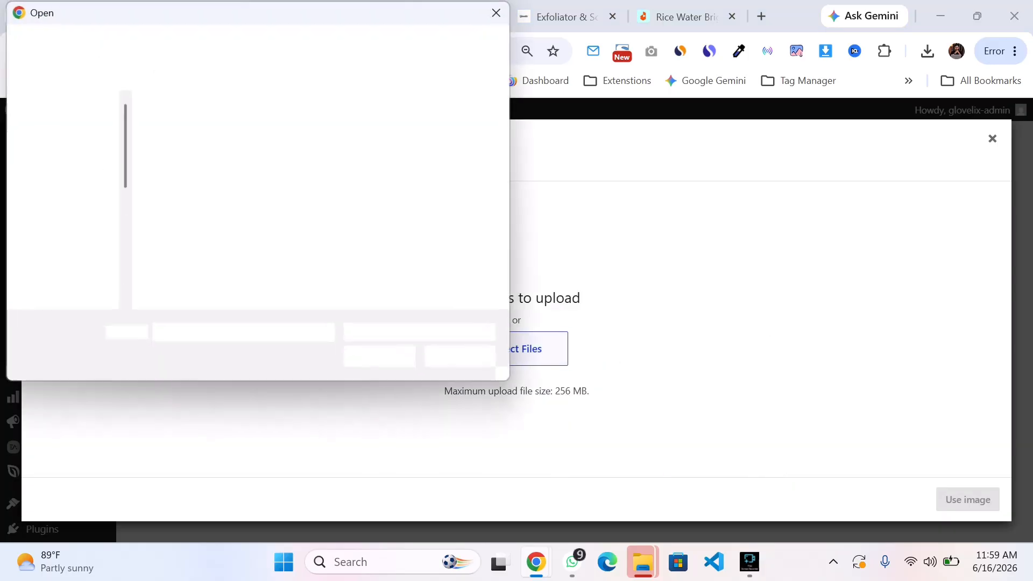
key("Escape")
Step: Set the brand thumbnail to the Glovelix logo image from the Media Library
left_click(131, 169)
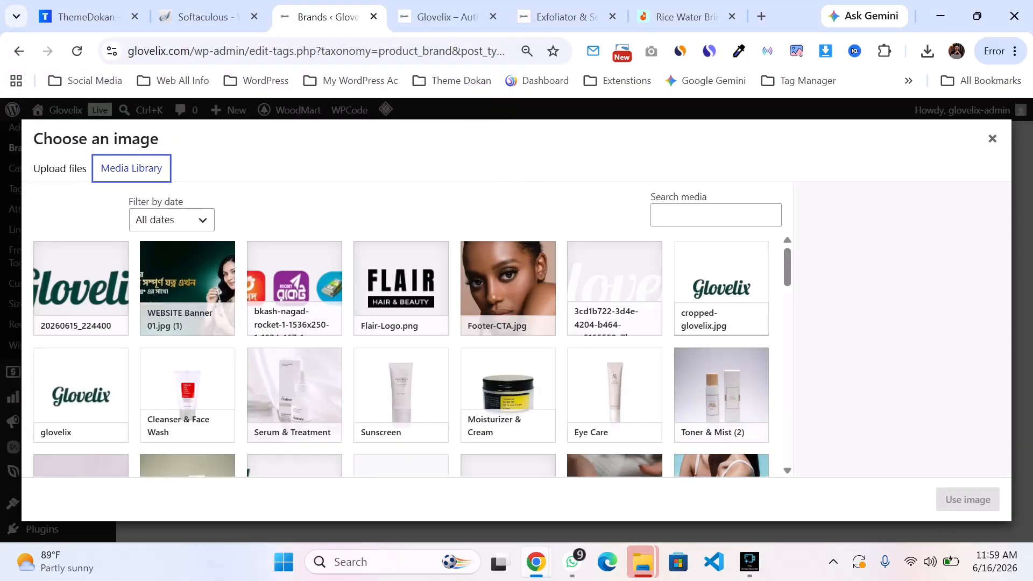
left_click(81, 288)
left_click(967, 499)
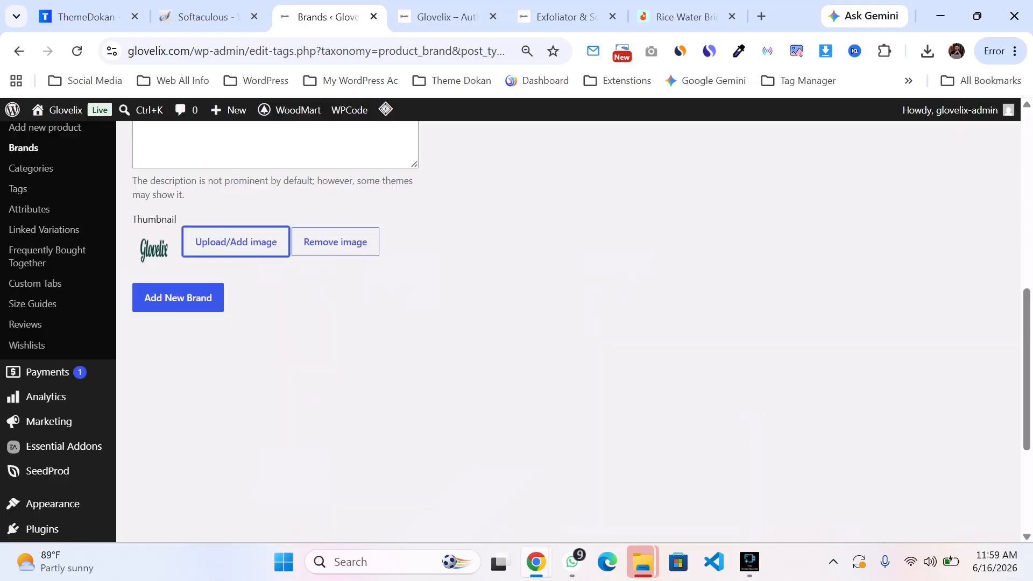
Step: Open the product Categories page without adding the brand
scroll(538, 323, "up", 3)
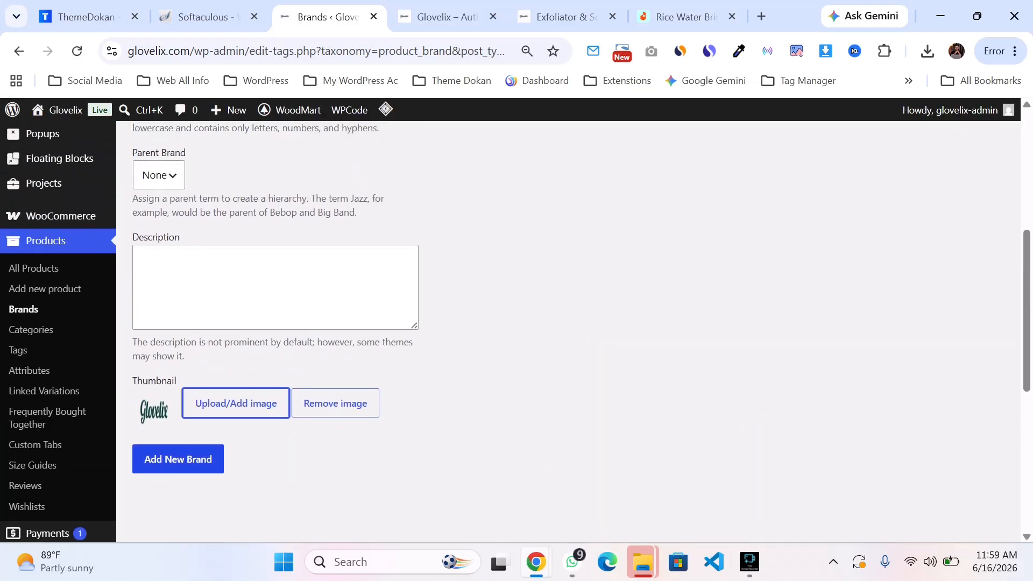
scroll(179, 459, "up", 6)
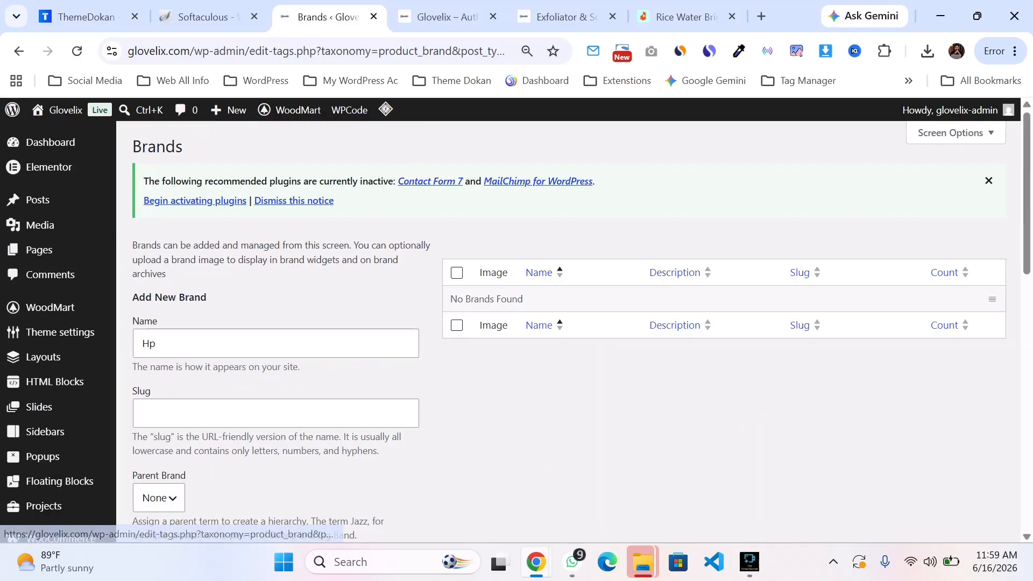
scroll(45, 323, "down", 4)
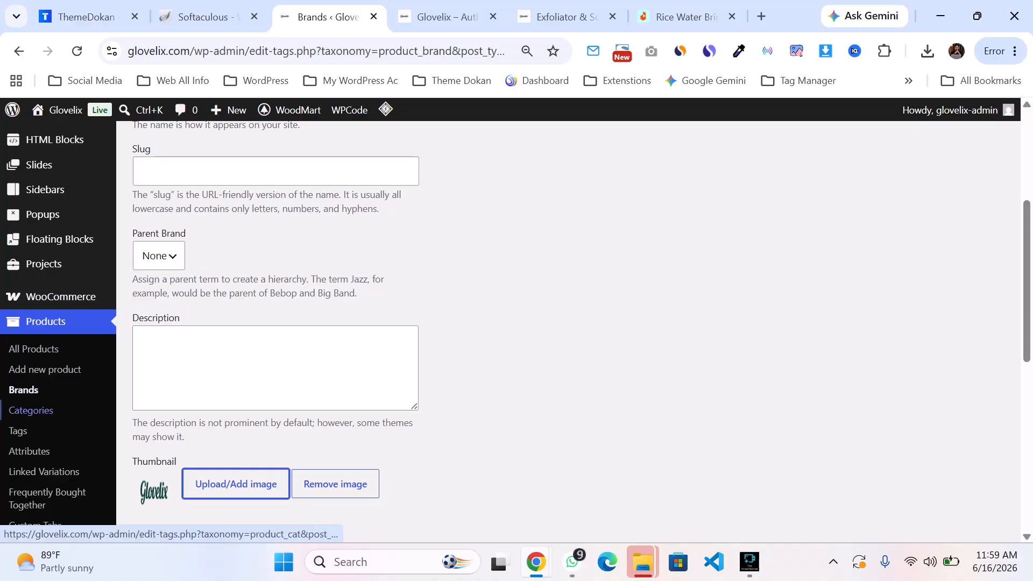
left_click(30, 410)
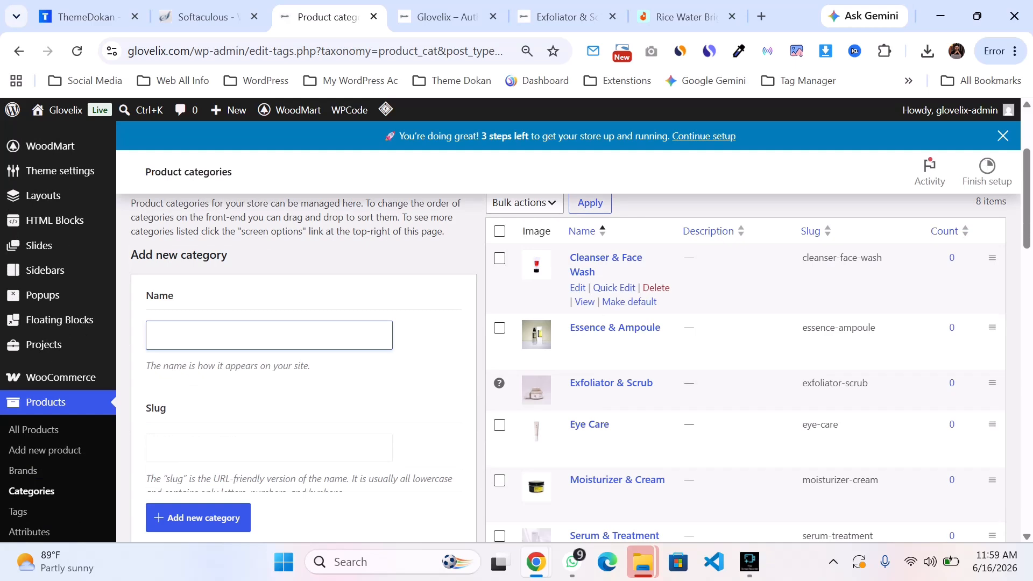
Step: Paste 'leanser & Face Wash', copied from the existing category title, into the new category's Name field
left_click_drag(603, 273, 577, 259)
key("ctrl+c")
left_click(269, 335)
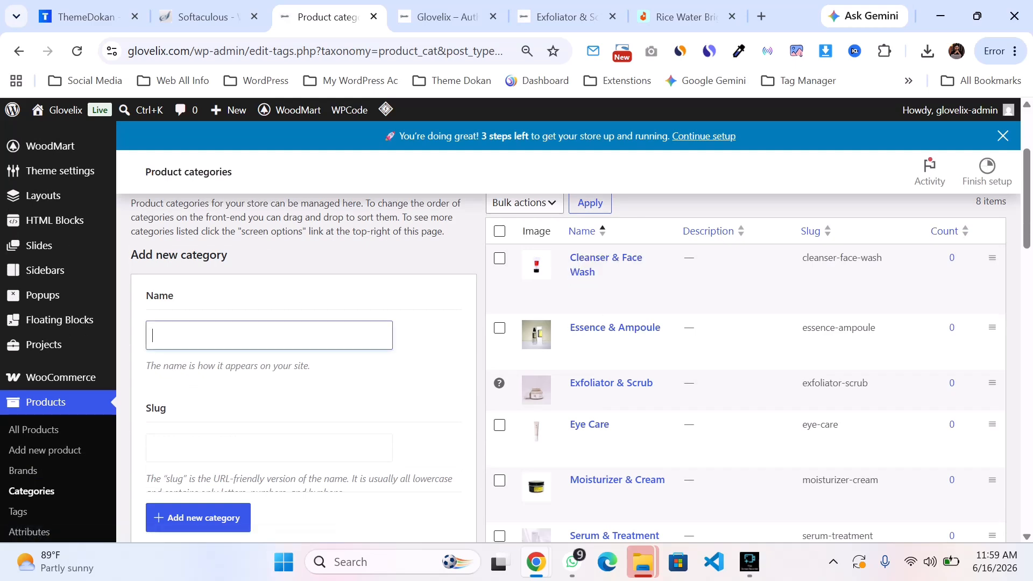
key("ctrl+v")
Step: Compare the new category form's fields with the storefront's category section in the other tab
scroll(269, 336, "down", 2)
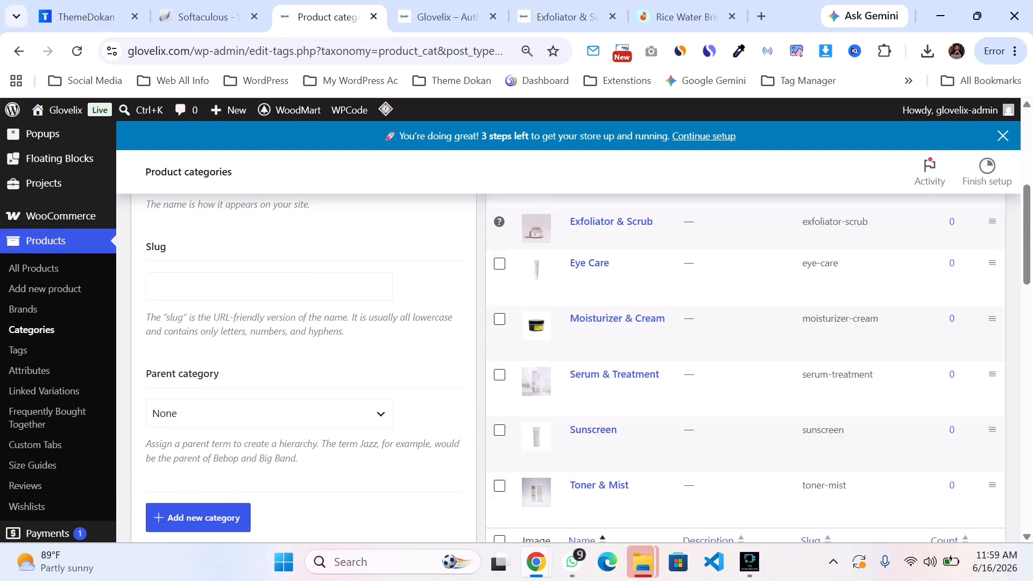
scroll(571, 323, "up", 1)
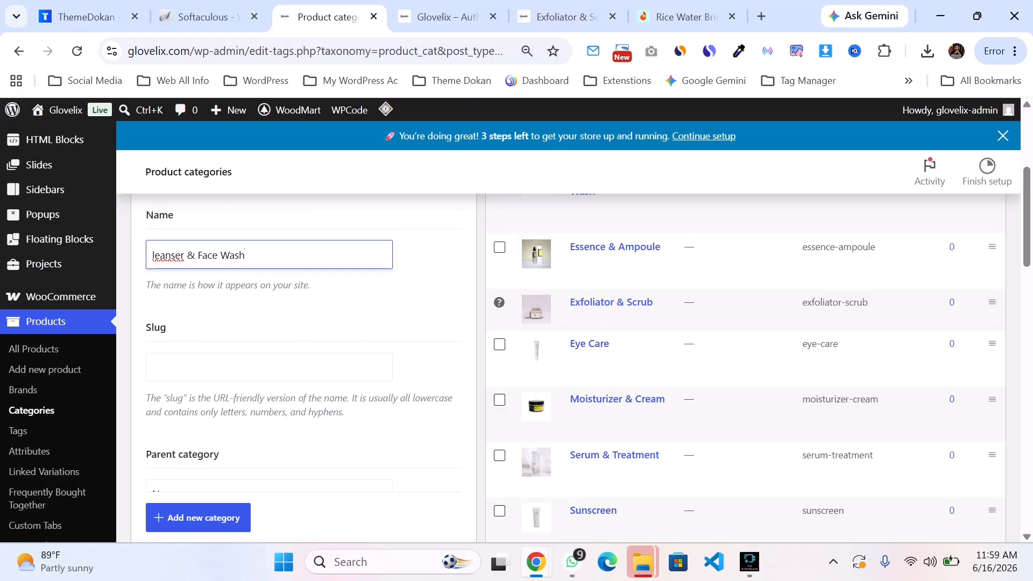
scroll(231, 356, "down", 9)
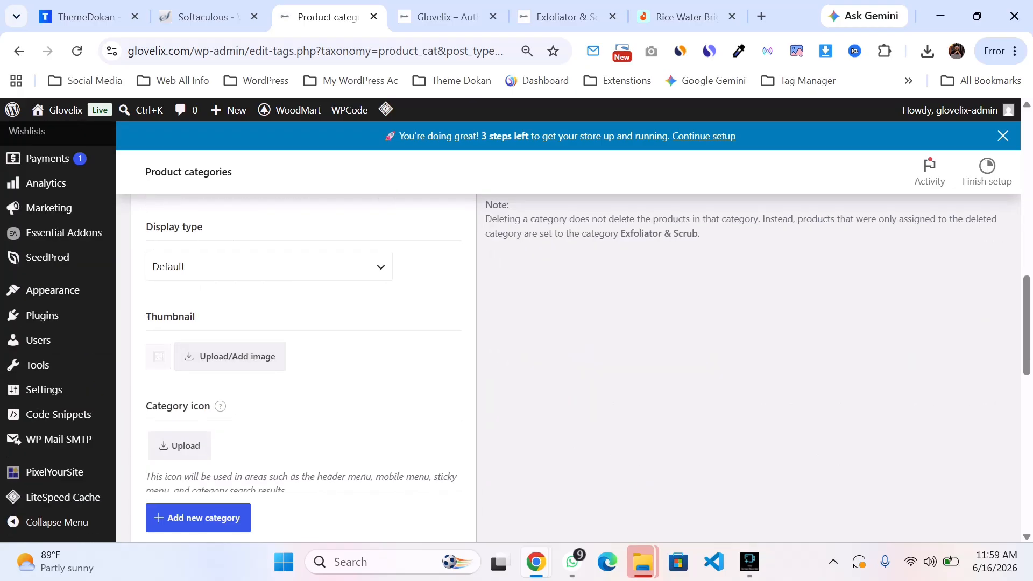
left_click(447, 16)
scroll(288, 344, "up", 1)
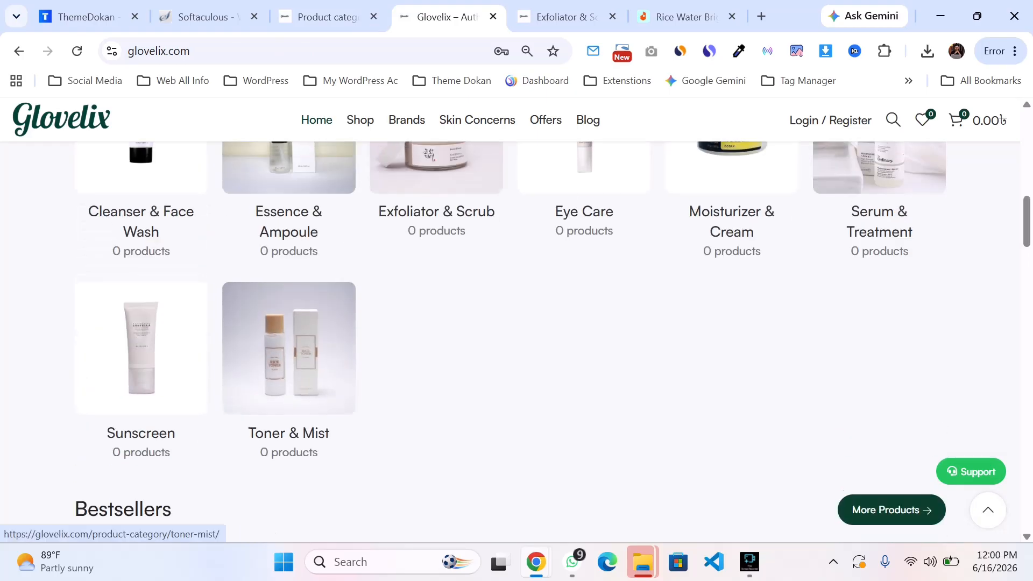
left_click(328, 17)
scroll(180, 363, "down", 1)
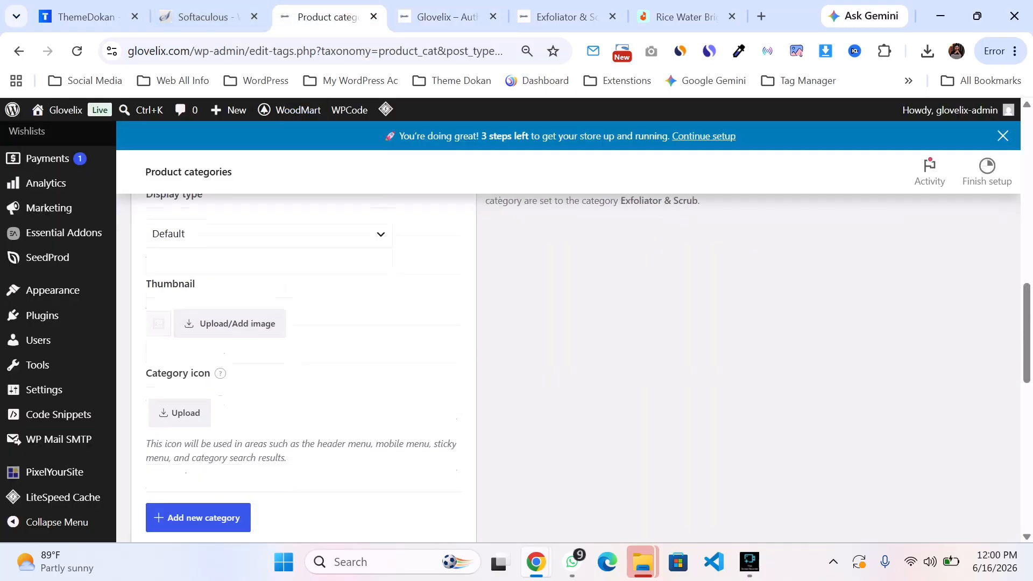
left_click(446, 17)
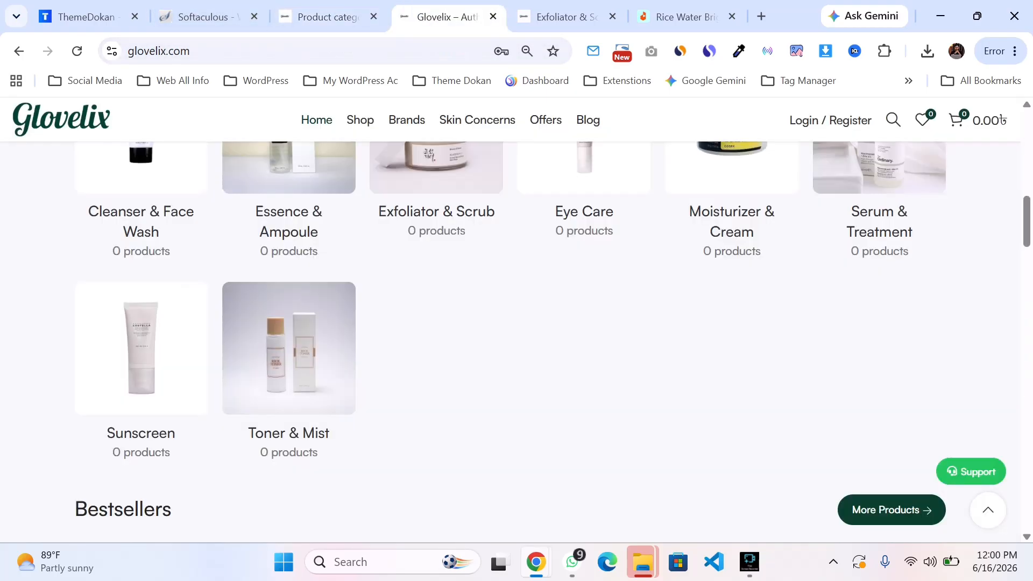
left_click(328, 17)
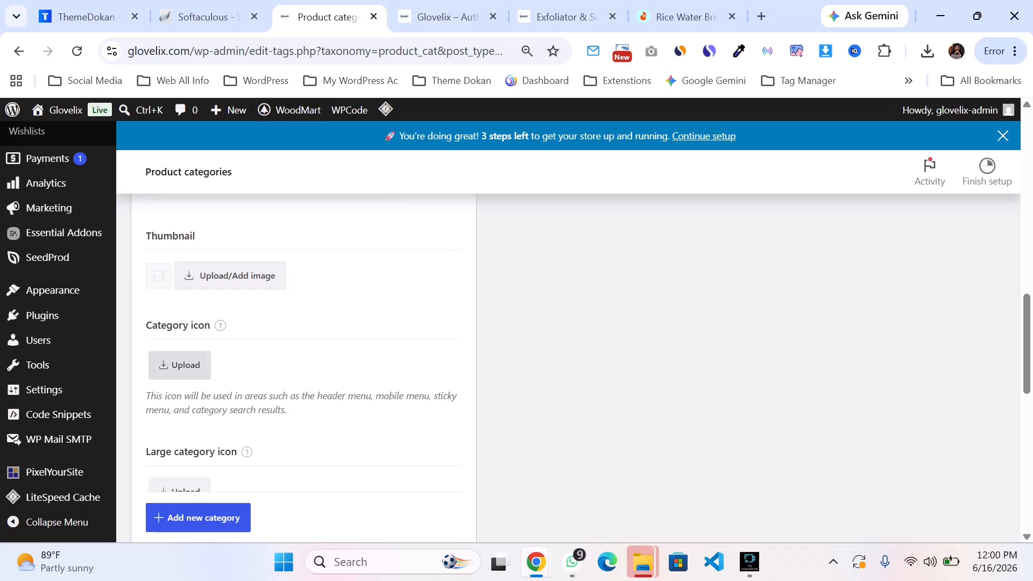
Step: Leave the new category unsaved and open the product Tags page
scroll(179, 364, "down", 5)
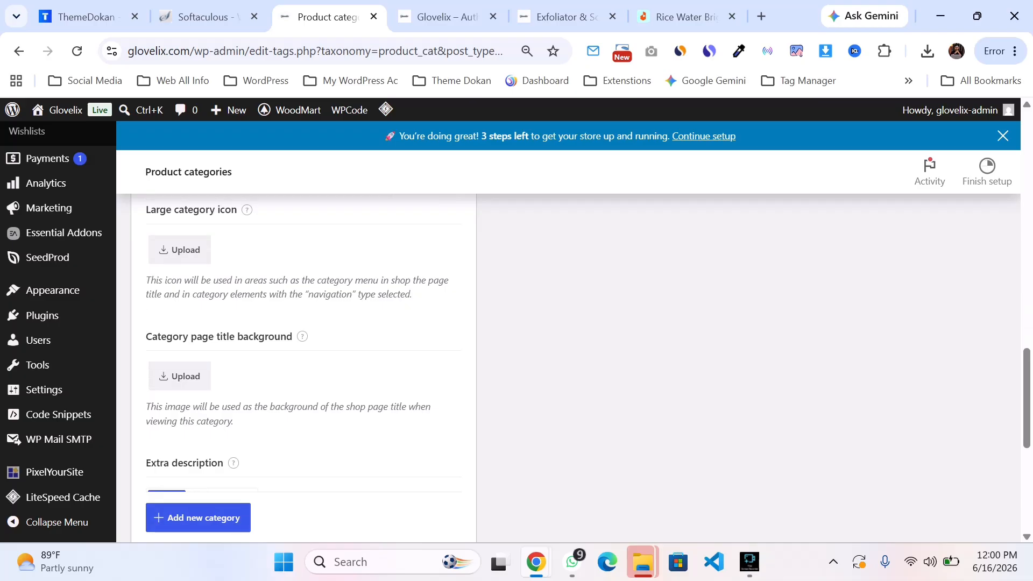
scroll(296, 365, "up", 12)
scroll(296, 366, "down", 5)
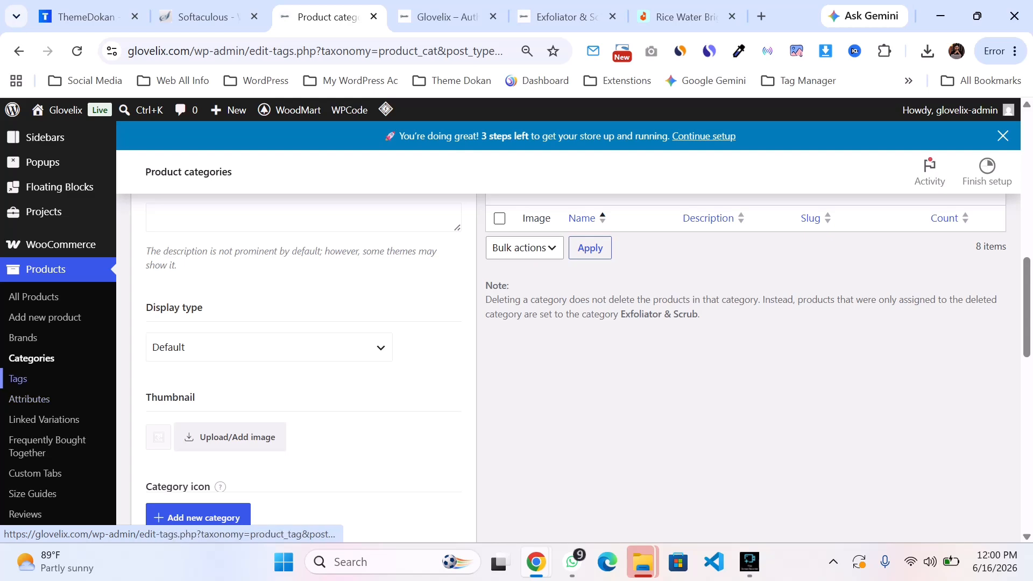
scroll(18, 378, "up", 5)
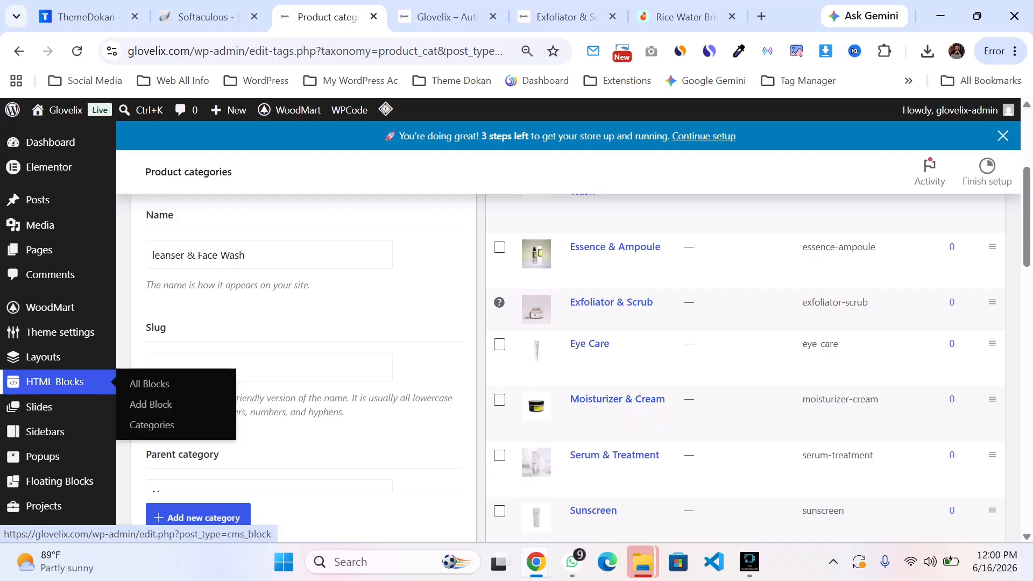
scroll(32, 408, "down", 5)
left_click(17, 430)
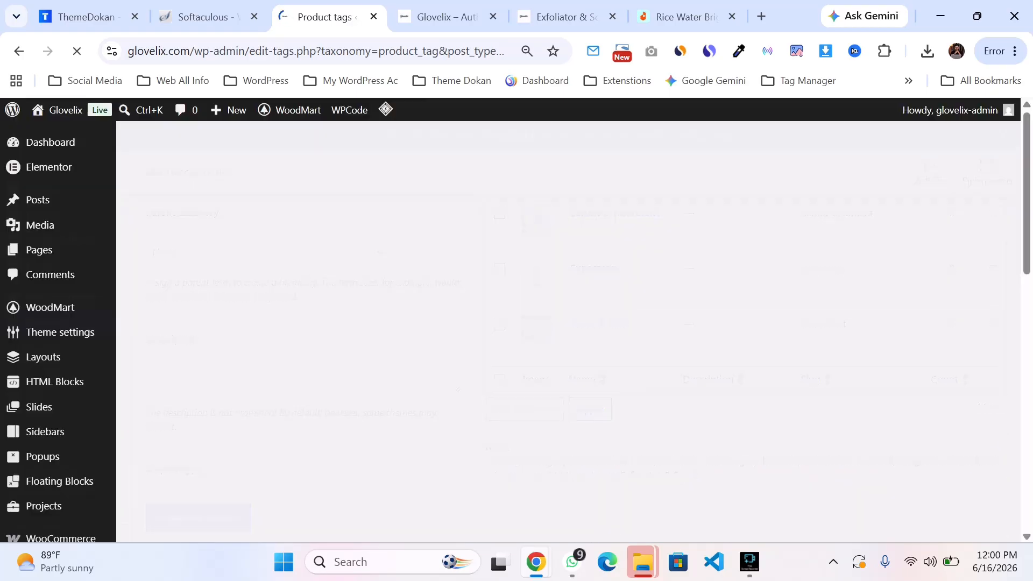
Step: Add a product tag named cream
type("eam")
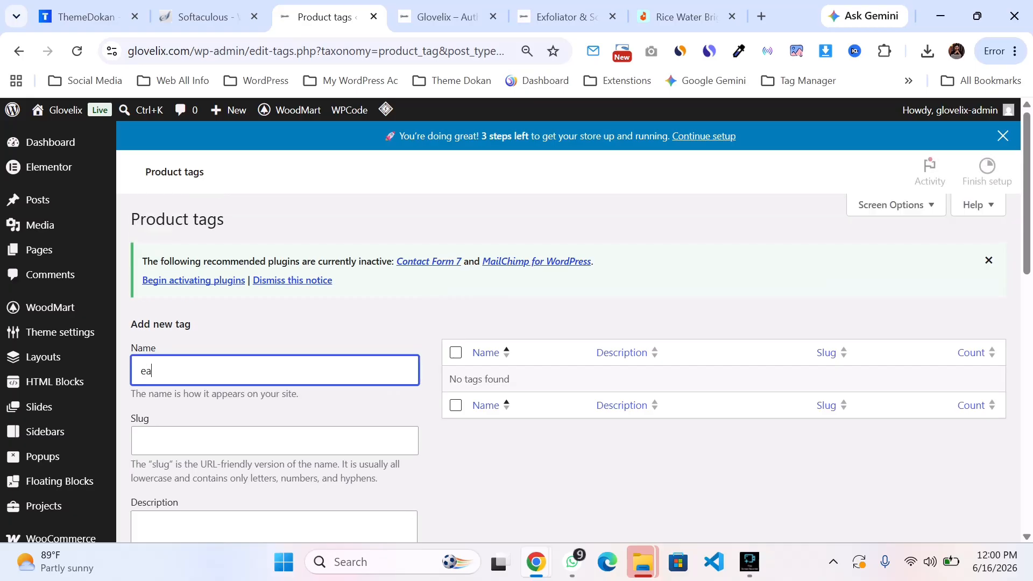
key("BackSpace")
key("BackSpace")
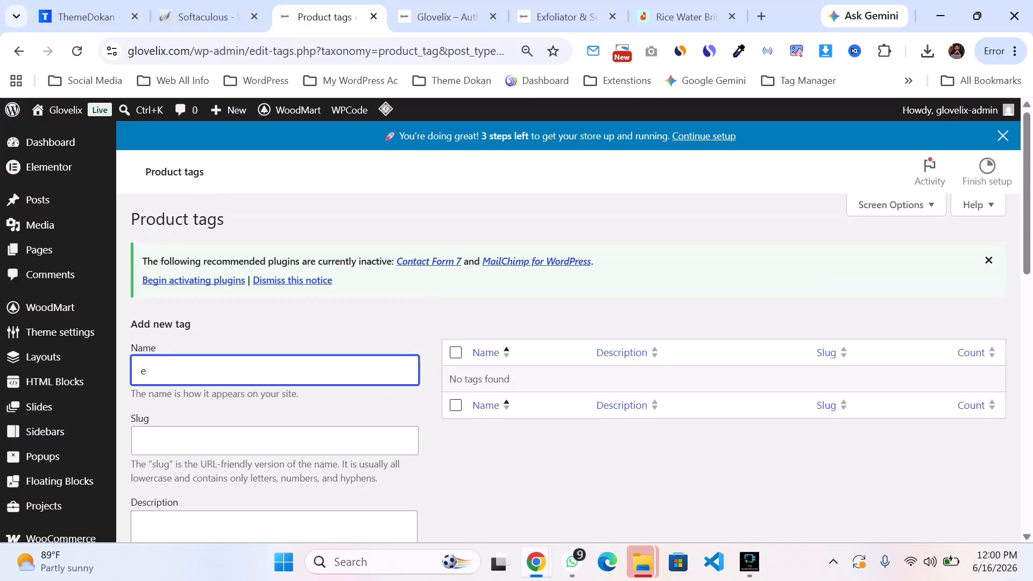
scroll(568, 344, "down", 3)
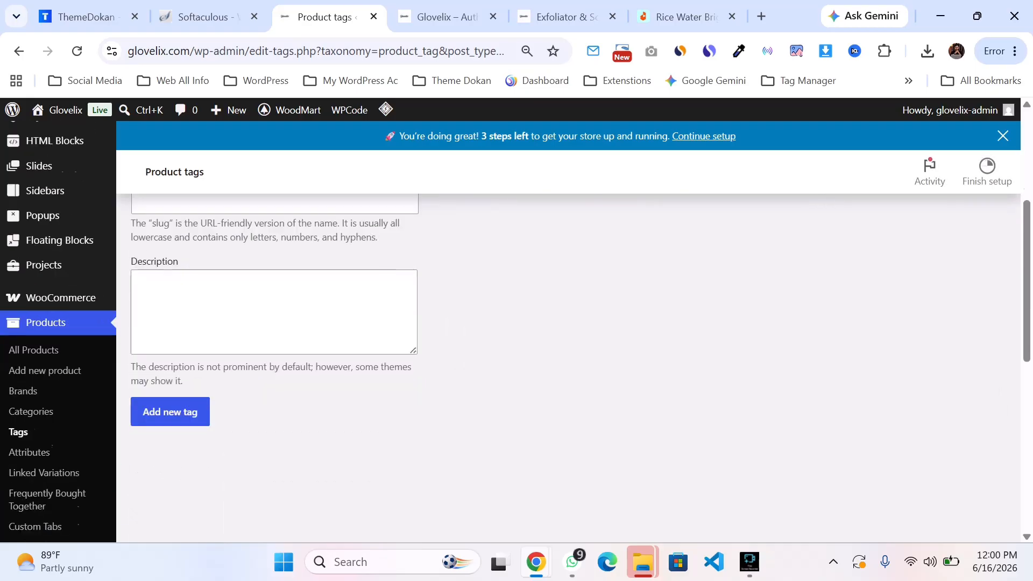
scroll(568, 345, "up", 2)
key("ctrl+a")
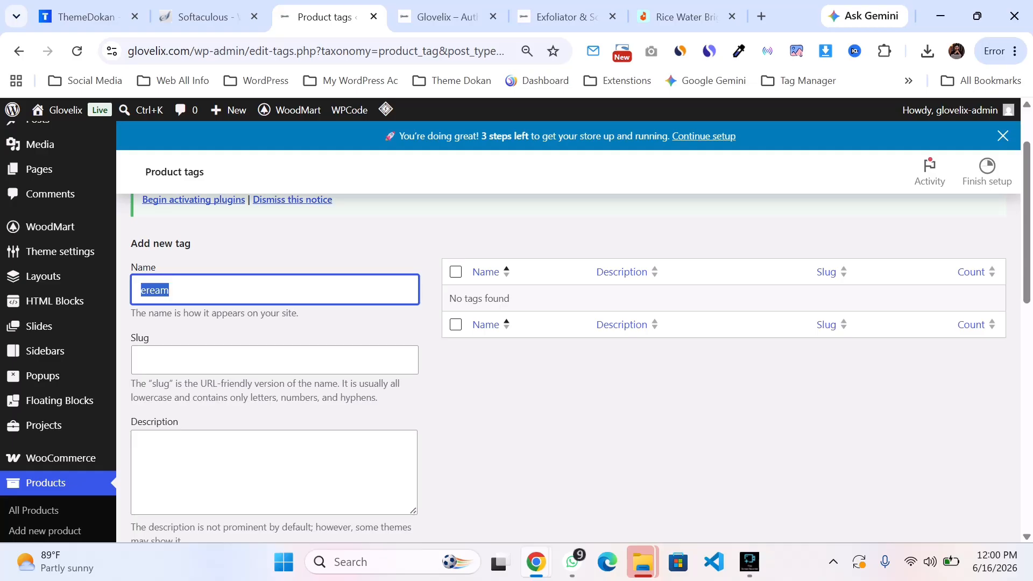
type("cre")
scroll(568, 345, "down", 5)
scroll(568, 345, "up", 3)
left_click(170, 410)
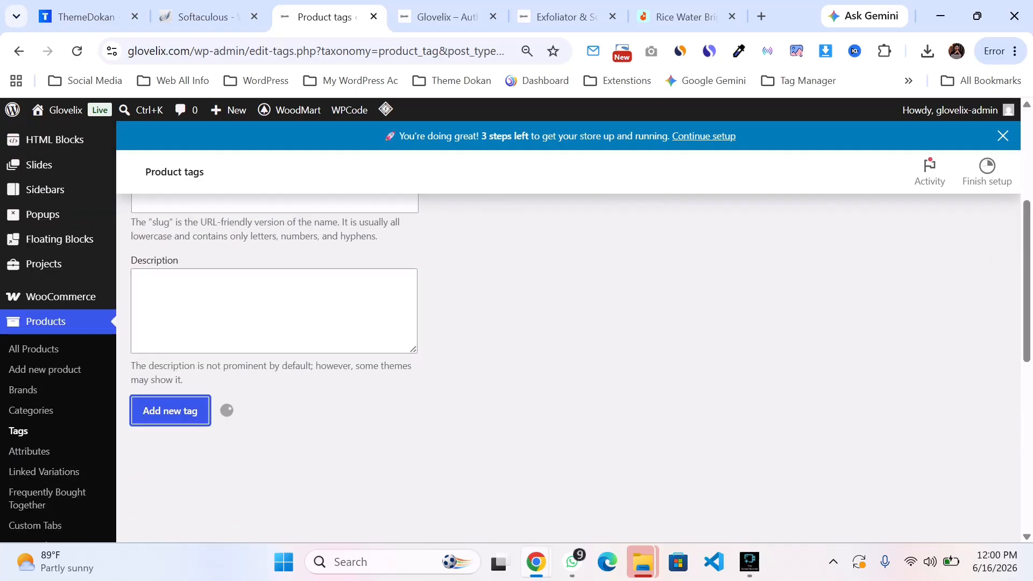
scroll(568, 345, "up", 4)
scroll(568, 344, "down", 1)
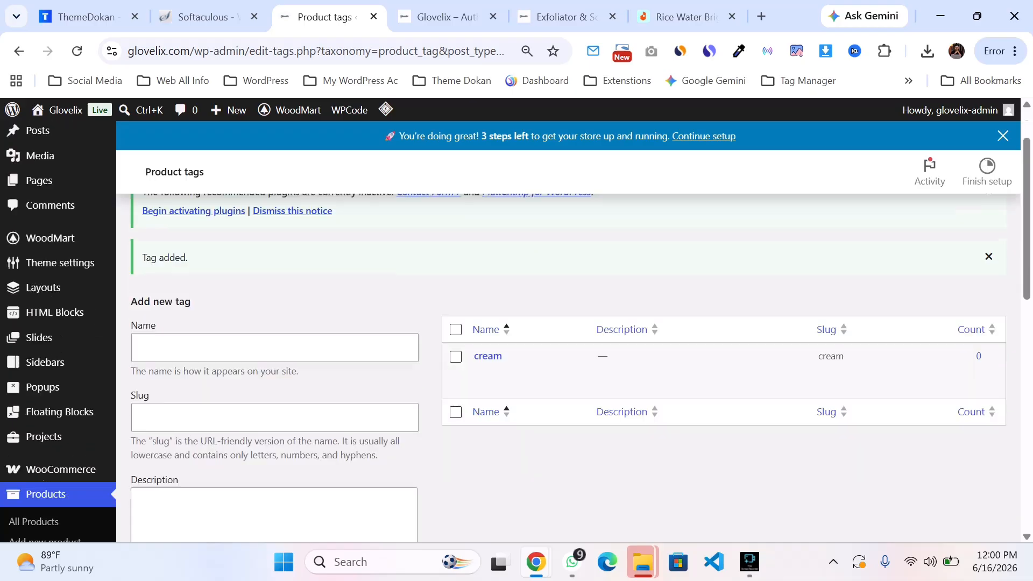
scroll(568, 344, "down", 3)
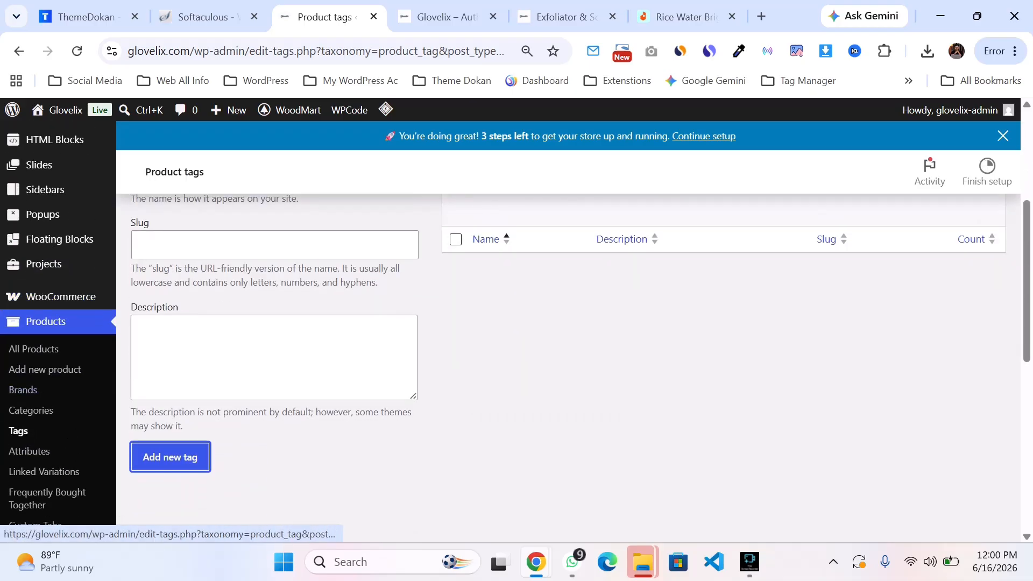
Step: Open the product Attributes page and review the Rice Water cleanser listing in the Daraz tab
left_click(29, 451)
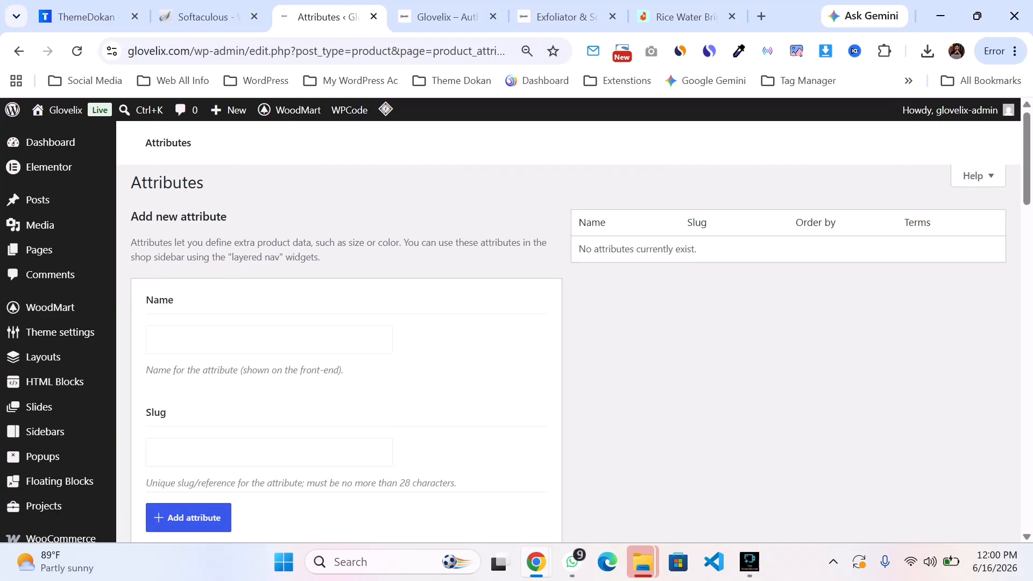
left_click(685, 17)
scroll(509, 344, "up", 3)
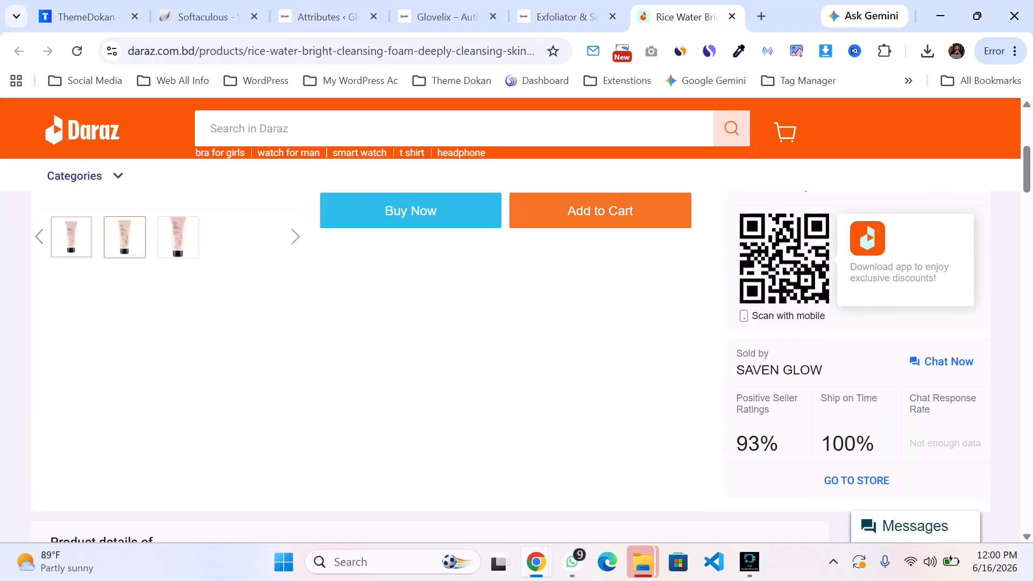
scroll(510, 344, "up", 5)
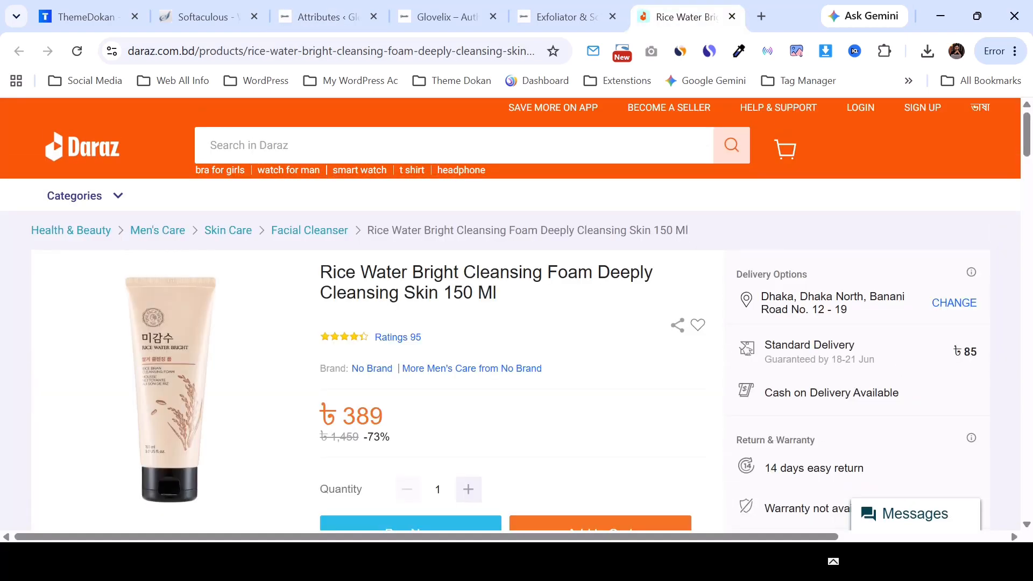
scroll(510, 344, "down", 2)
scroll(510, 345, "up", 1)
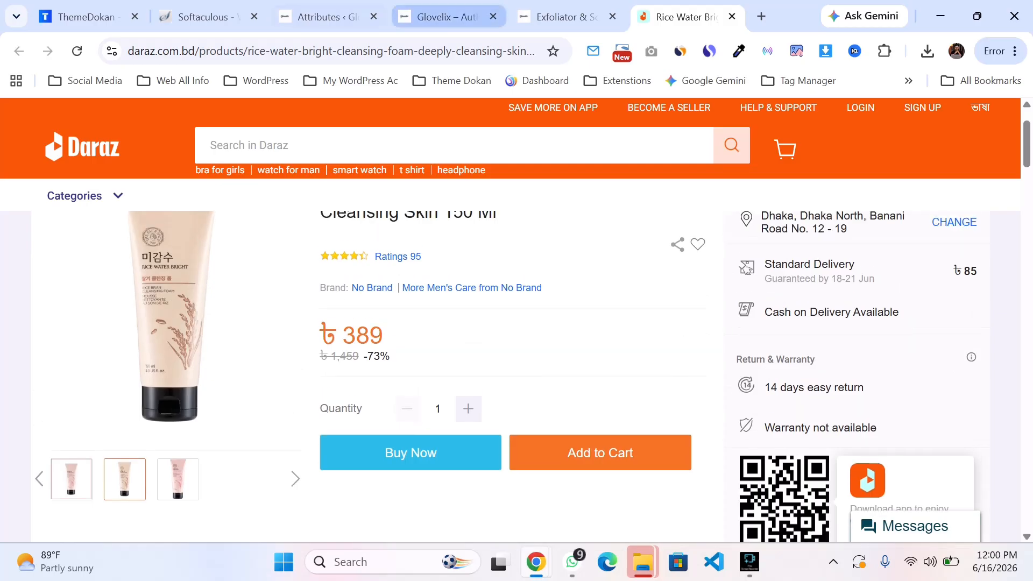
left_click(446, 17)
left_click(323, 17)
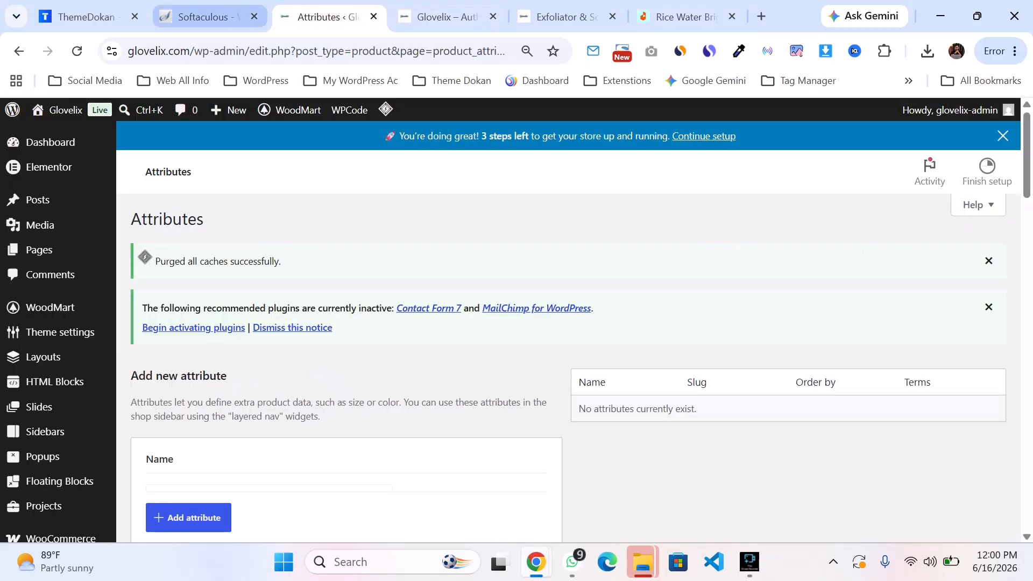
Step: Create a product attribute named ML and open its terms configuration
scroll(568, 323, "down", 3)
left_click(258, 337)
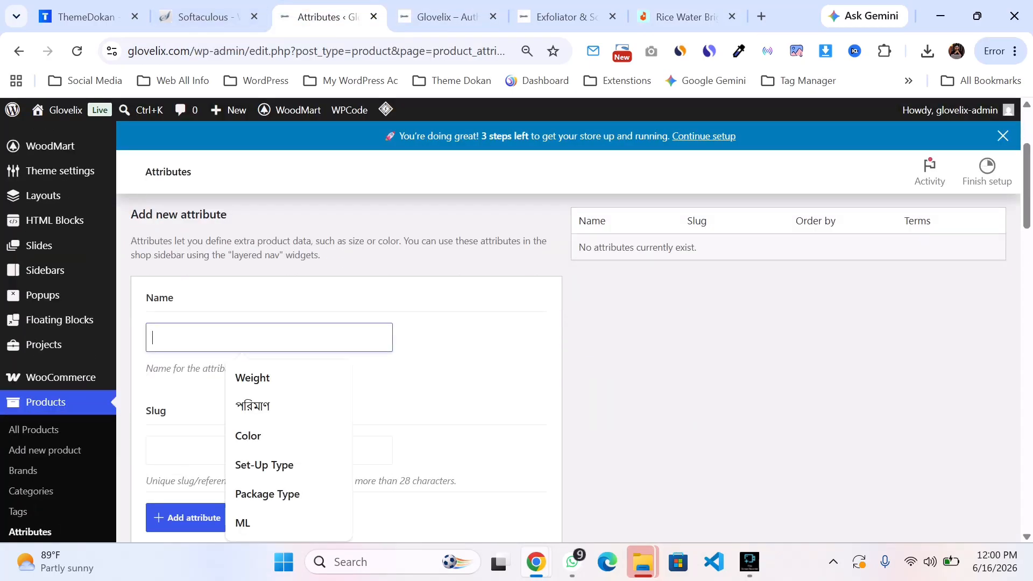
type("N")
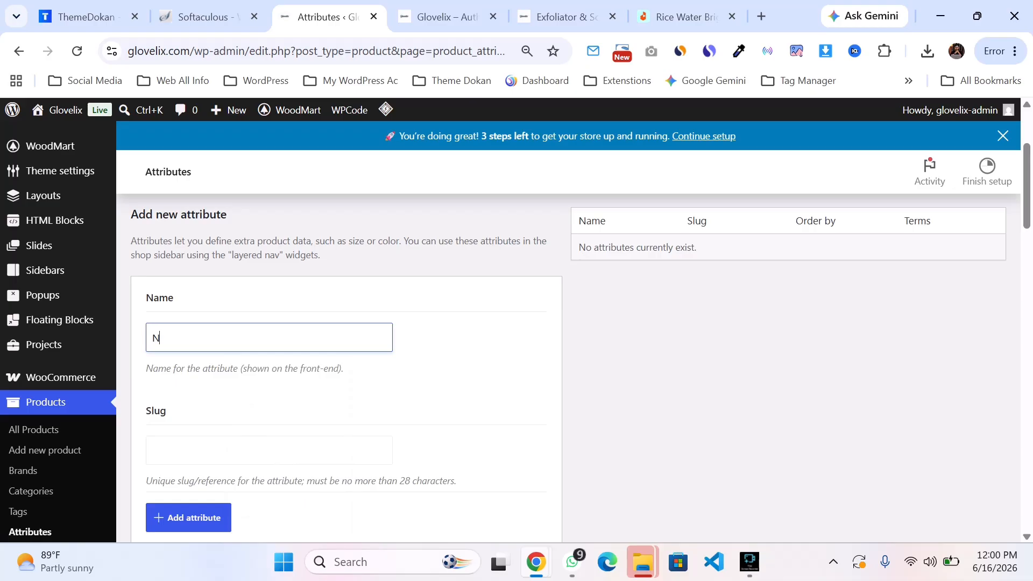
key("BackSpace")
type("Ml")
key("ctrl+a")
key("Right")
key("ctrl+a")
type("Kg")
type("Ml")
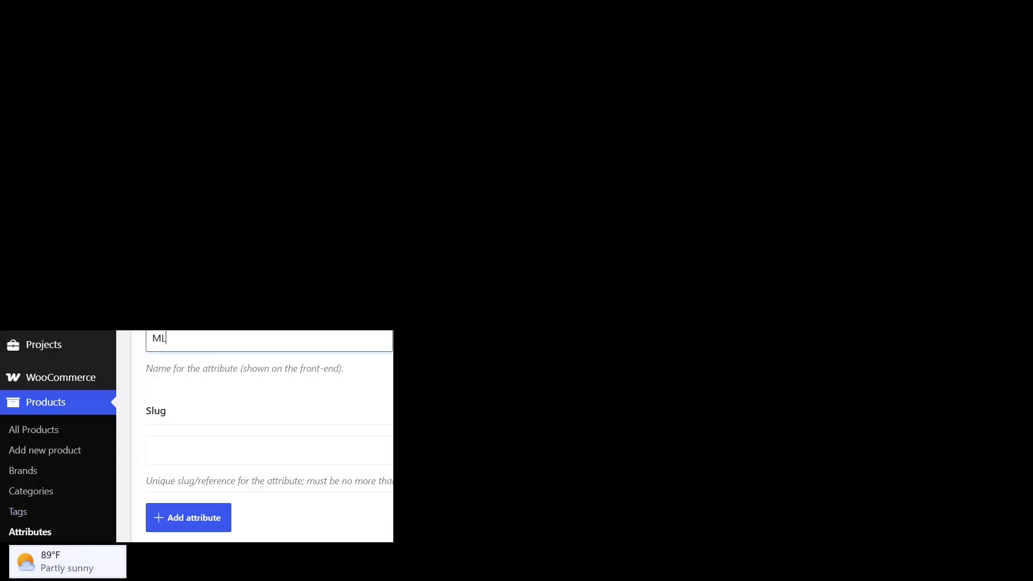
scroll(568, 368, "down", 2)
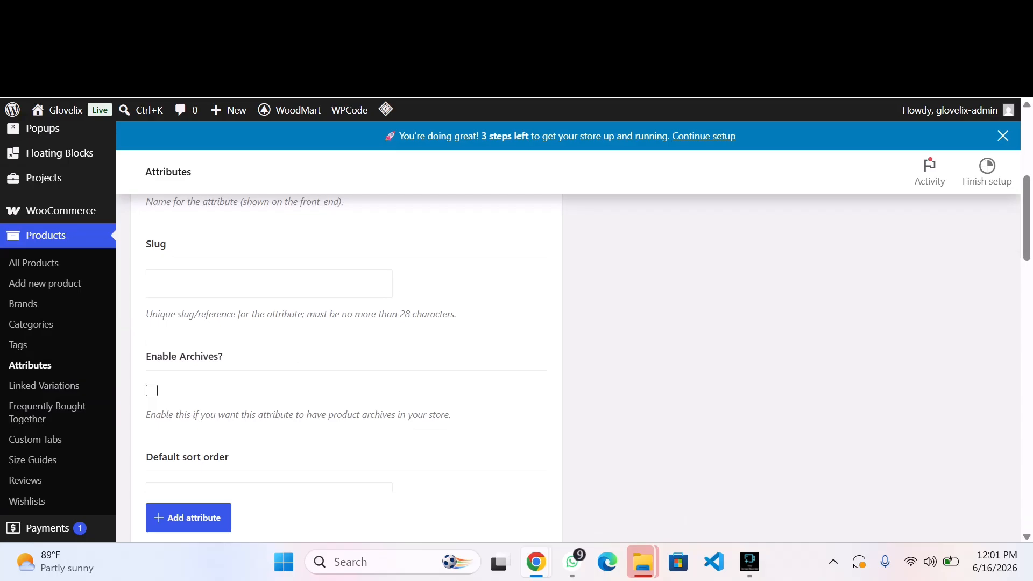
scroll(568, 368, "down", 10)
scroll(568, 368, "up", 10)
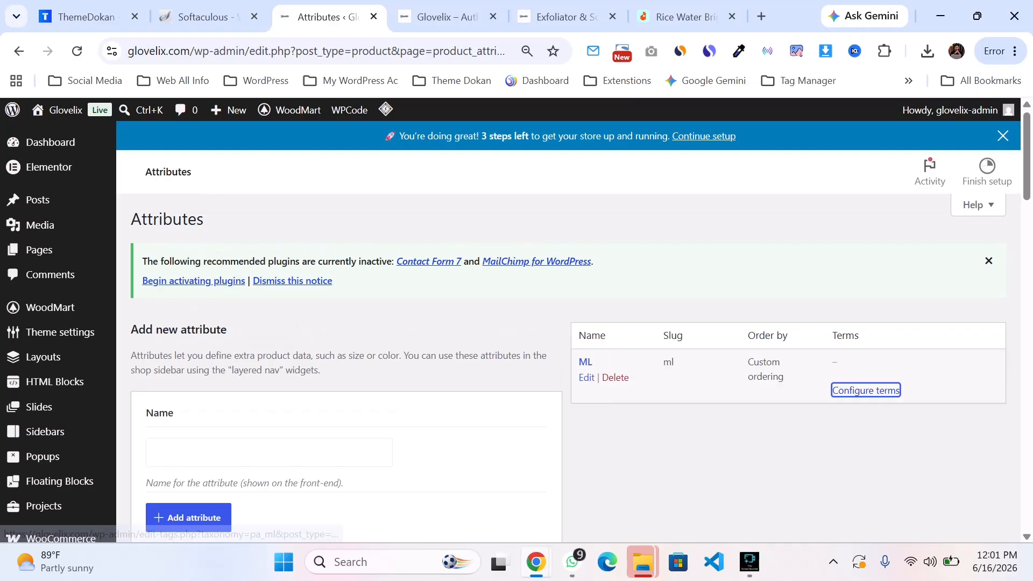
left_click(865, 390)
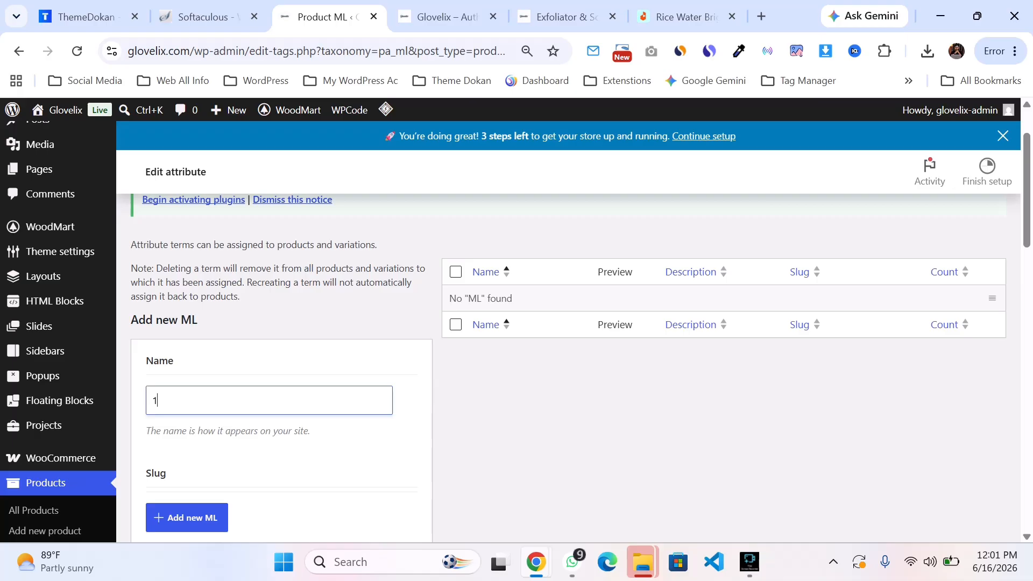
Step: Add the ML attribute terms 150, 300 and 500
scroll(568, 333, "down", 4)
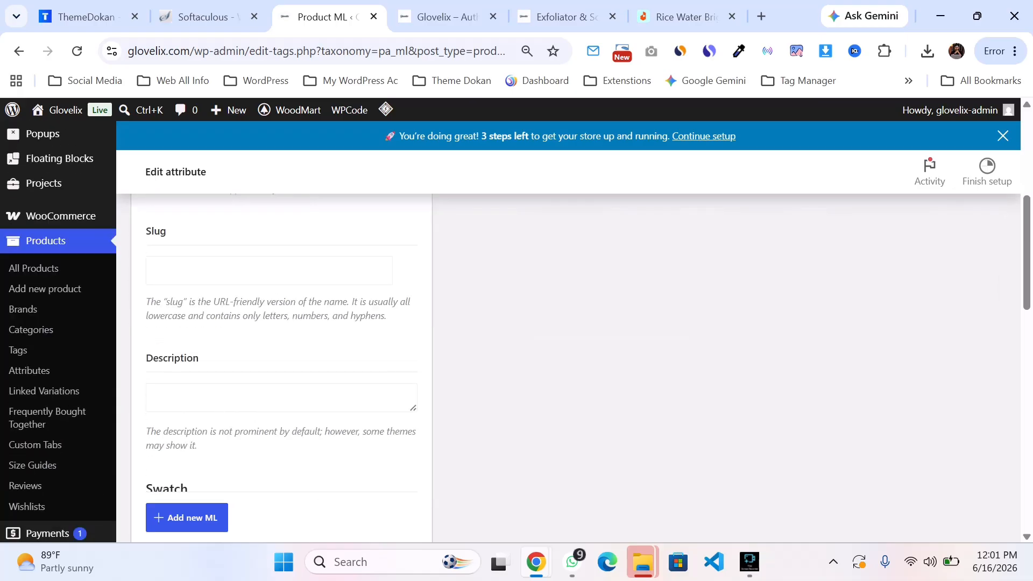
scroll(568, 333, "up", 3)
key("Return")
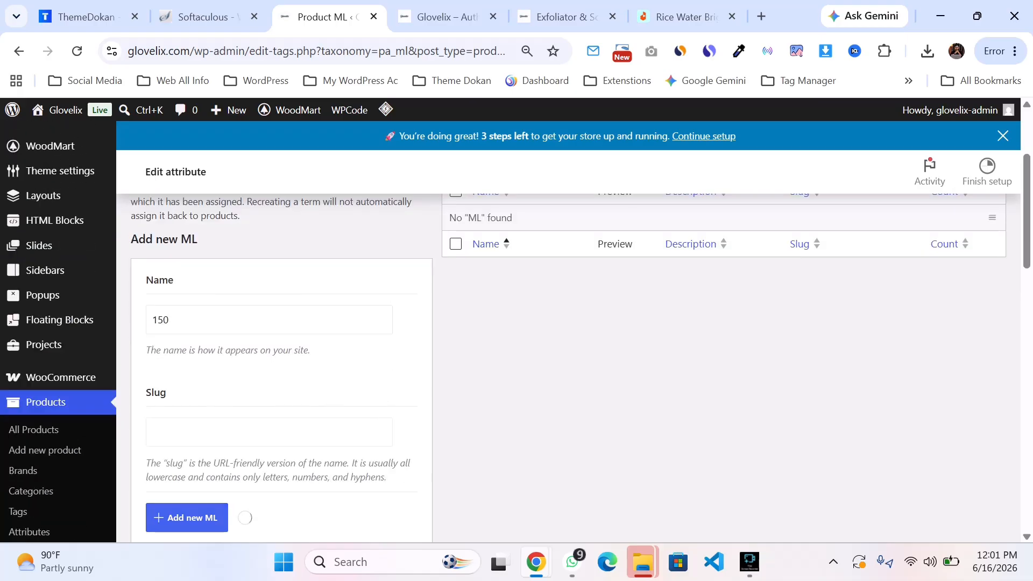
type("4")
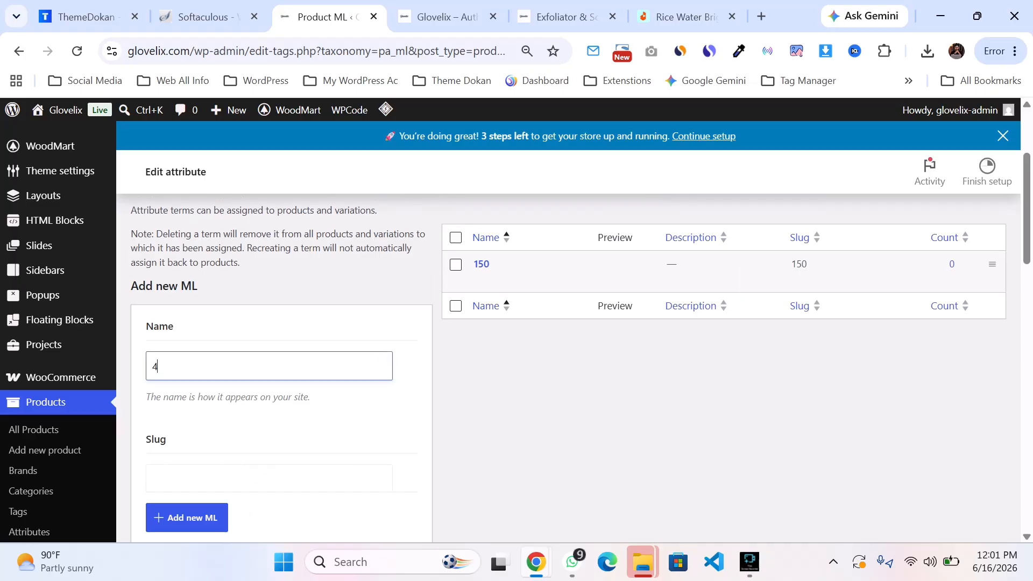
type("300")
key("Return")
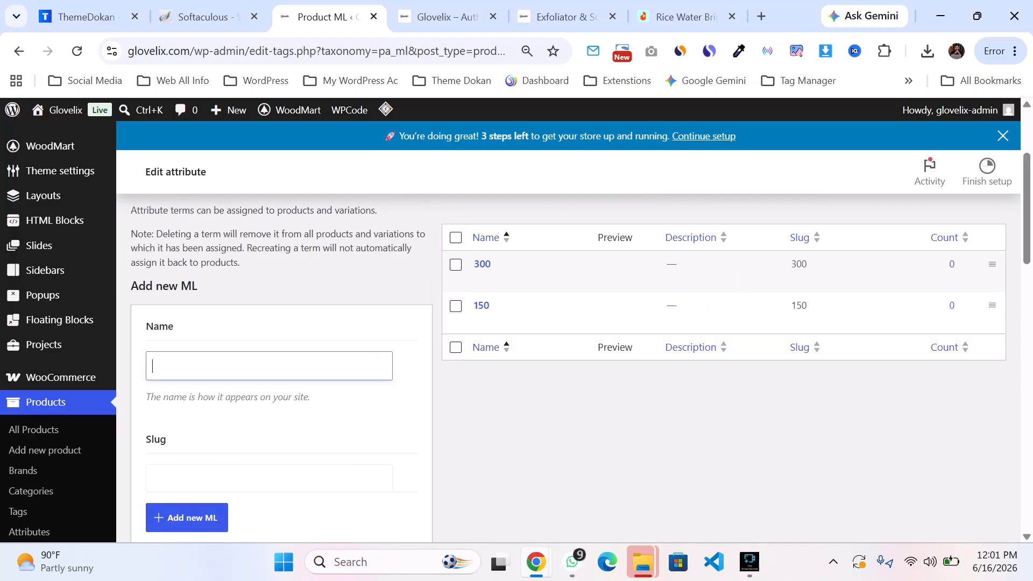
type("500")
key("Return")
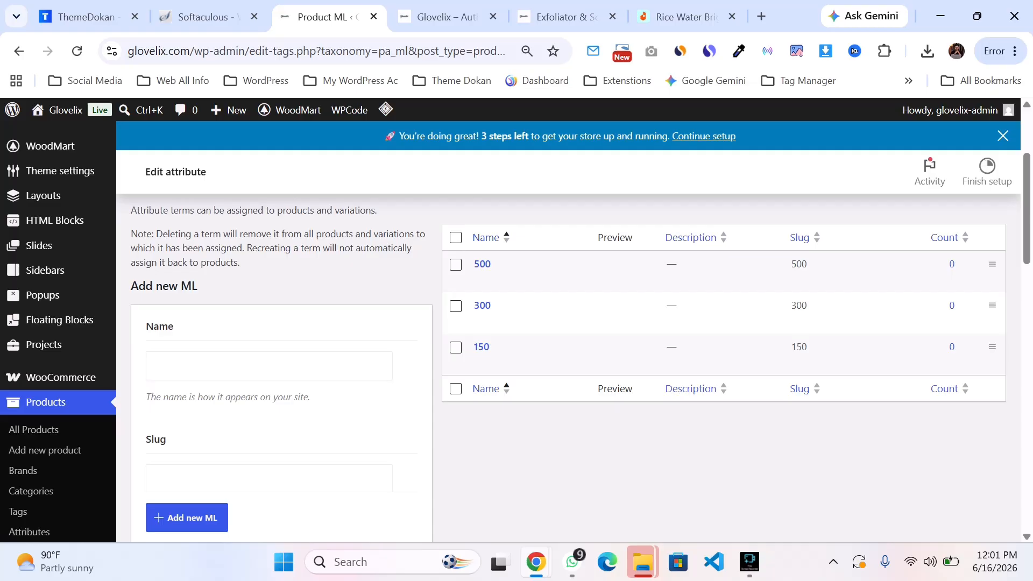
Step: Start a new product and paste the Daraz listing title 'Rice Water Bright Cleansing Foam Deeply Cleansing Skin 150 Ml' as its name
left_click(269, 365)
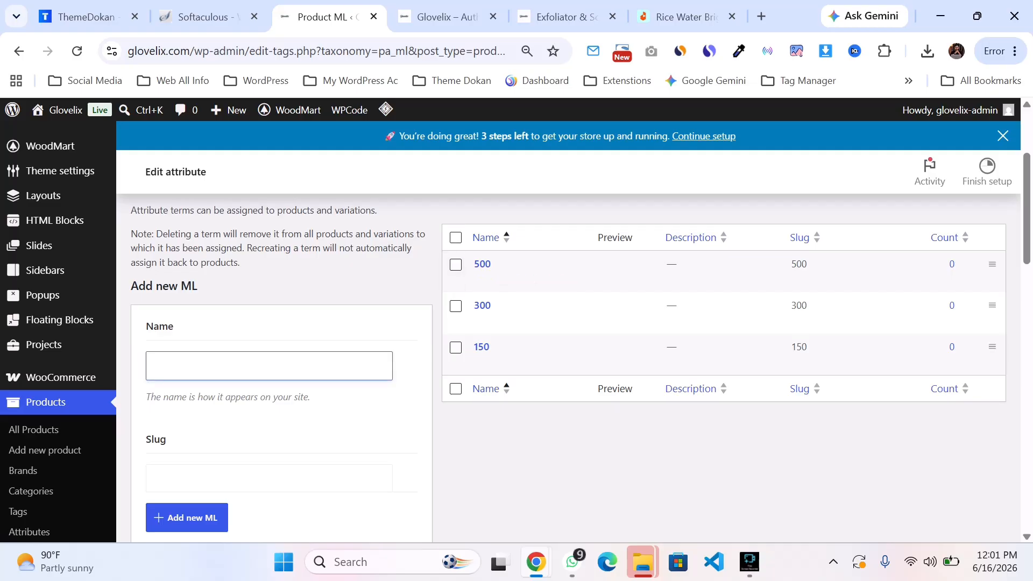
scroll(18, 352, "down", 3)
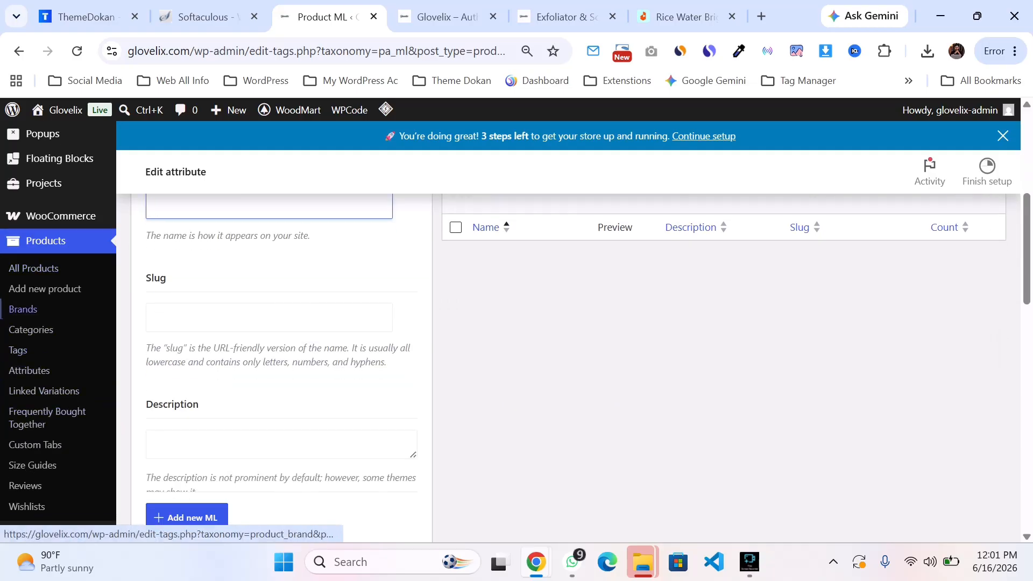
left_click(45, 288)
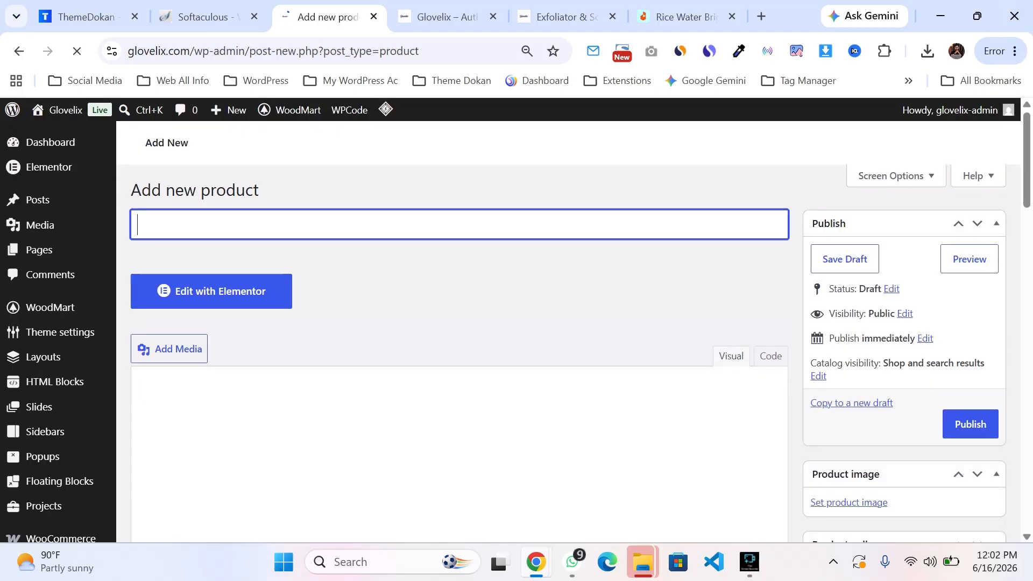
left_click(684, 17)
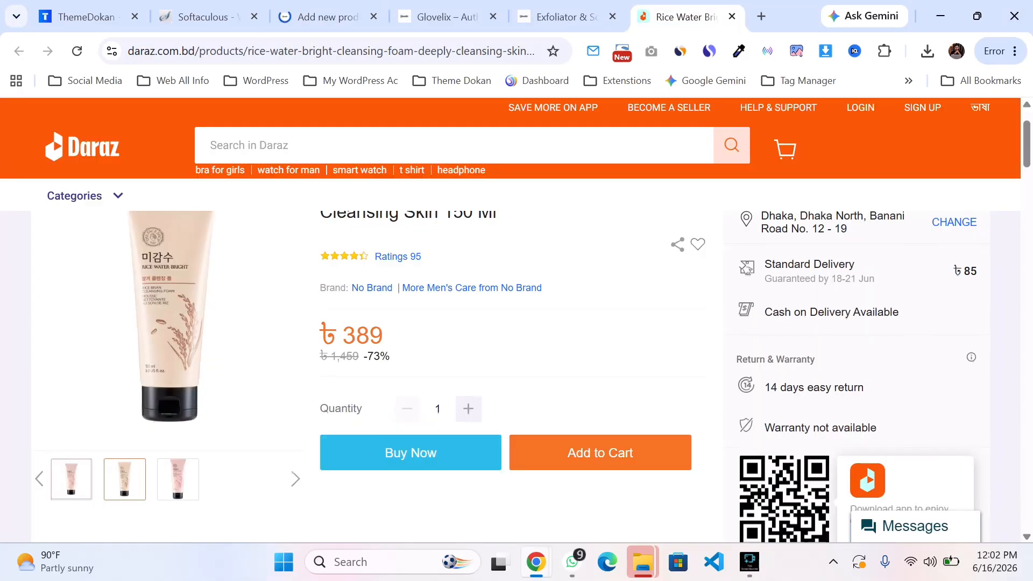
scroll(510, 371, "up", 1)
mouse_move(498, 294)
left_mouse_down()
mouse_move(300, 276)
mouse_move(458, 274)
mouse_move(497, 294)
left_mouse_up()
key("ctrl+c")
left_click(484, 328)
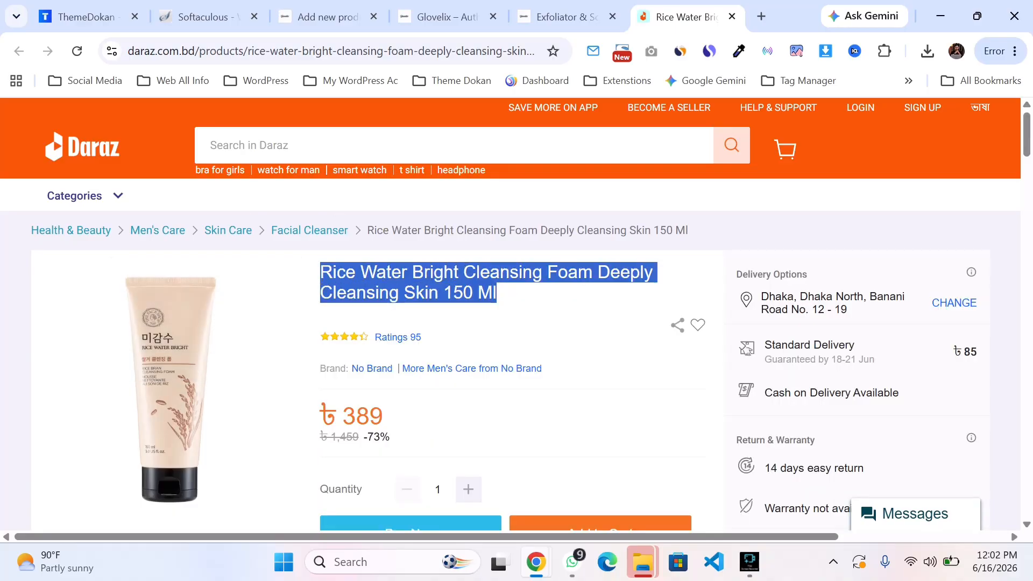
left_click(327, 17)
key("ctrl+v")
scroll(568, 323, "down", 3)
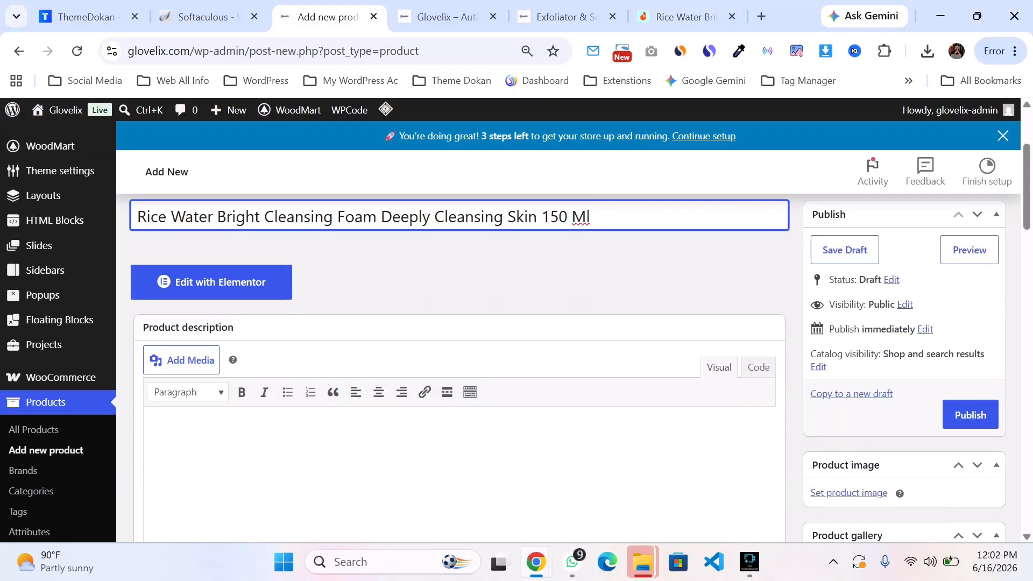
key("Tab")
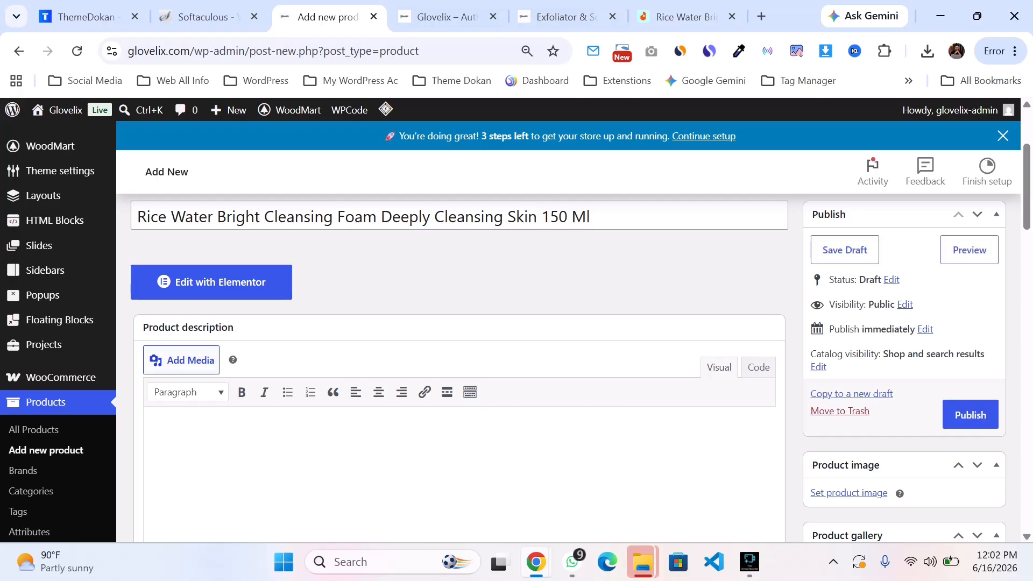
scroll(568, 368, "down", 12)
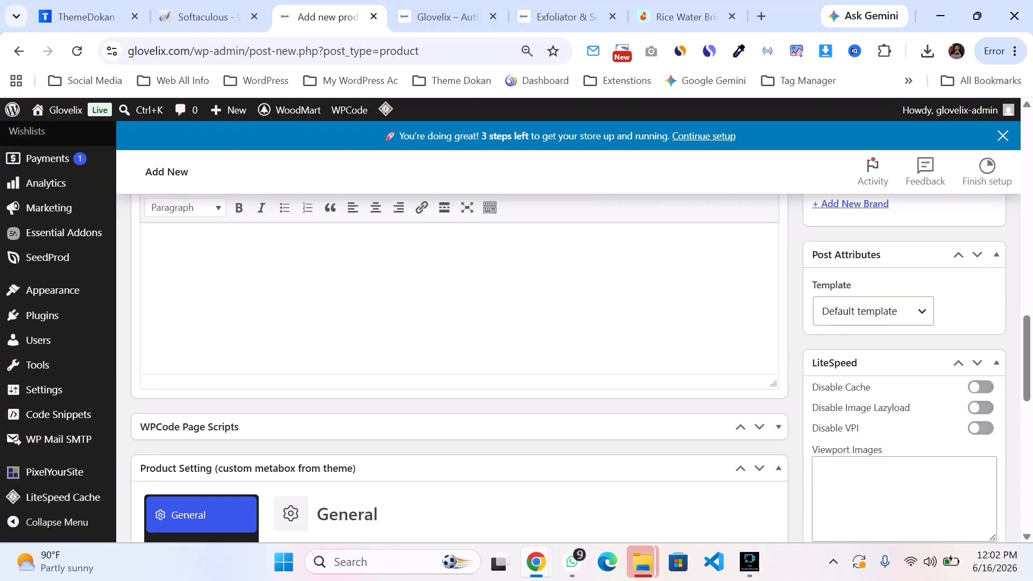
Step: Copy the product details list from the Daraz listing and paste it into the product description
scroll(460, 371, "up", 3)
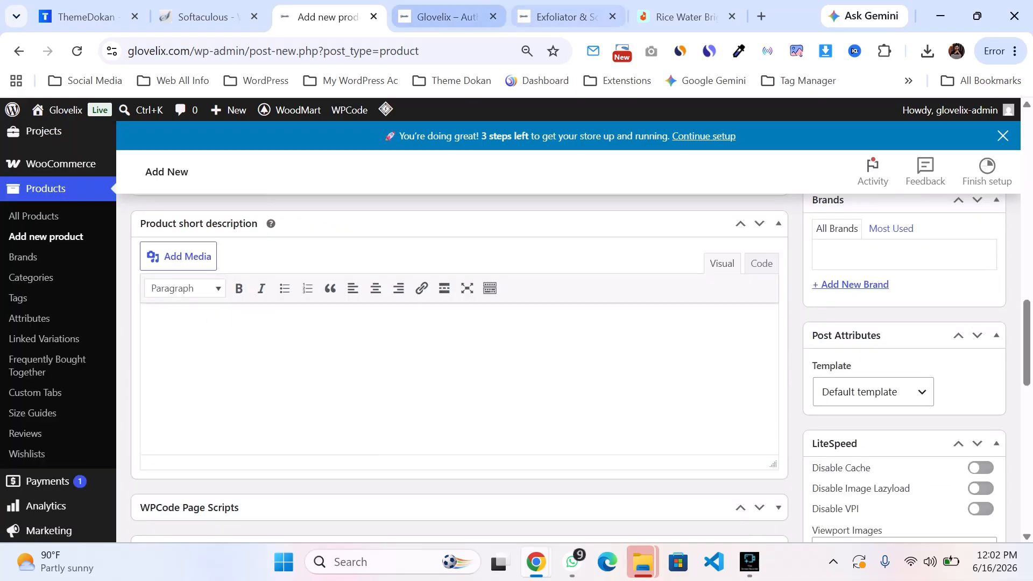
scroll(460, 371, "up", 15)
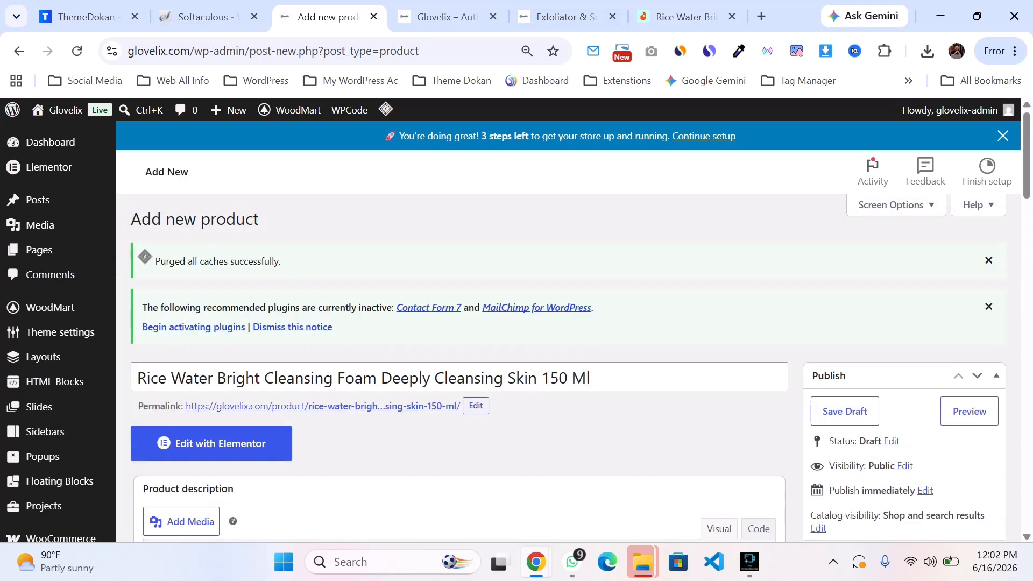
scroll(460, 371, "down", 4)
left_click(560, 16)
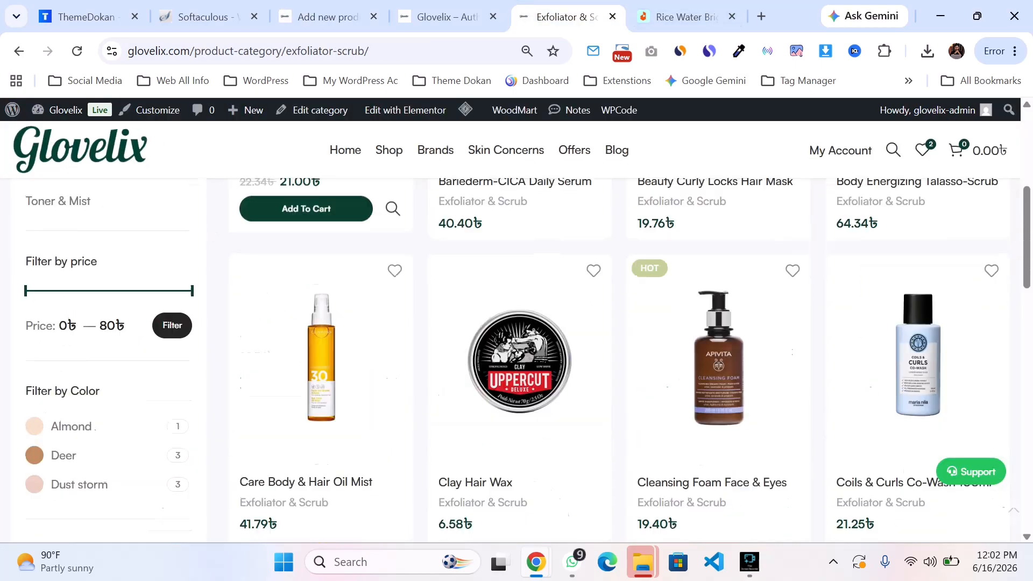
scroll(516, 349, "down", 4)
key("ctrl+Tab")
scroll(516, 350, "down", 8)
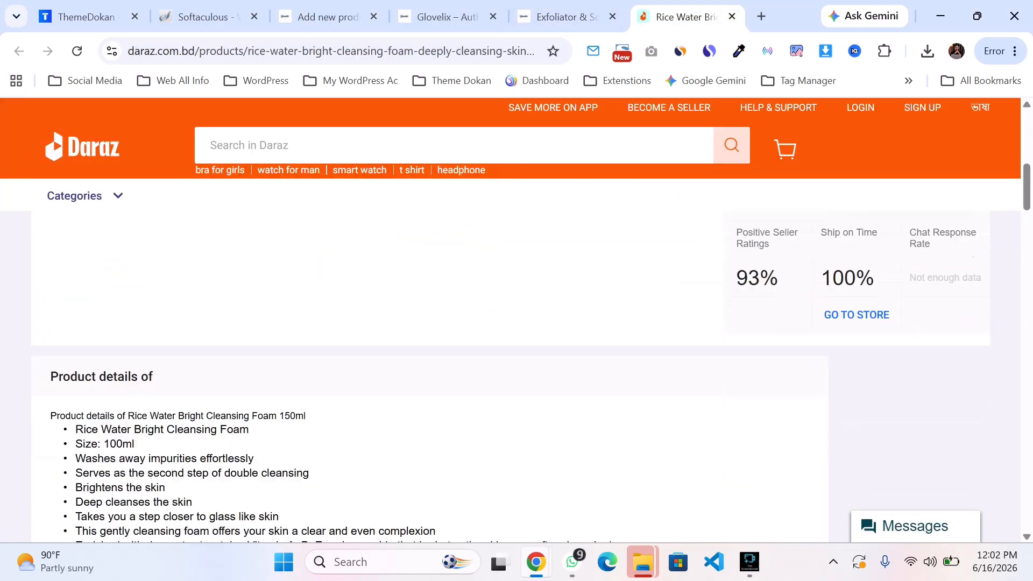
left_click_drag(50, 338, 698, 416)
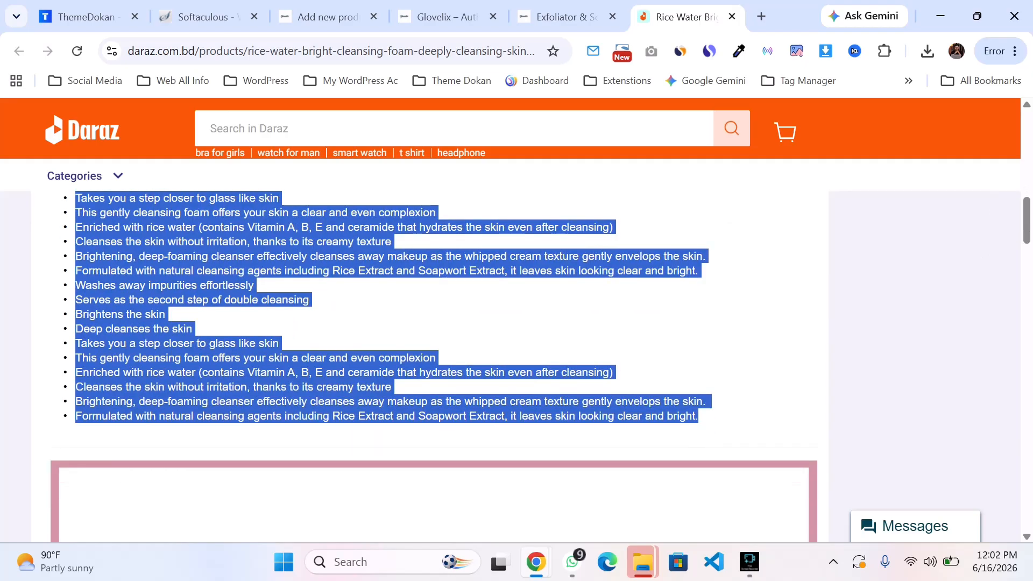
key("ctrl+3")
key("ctrl+v")
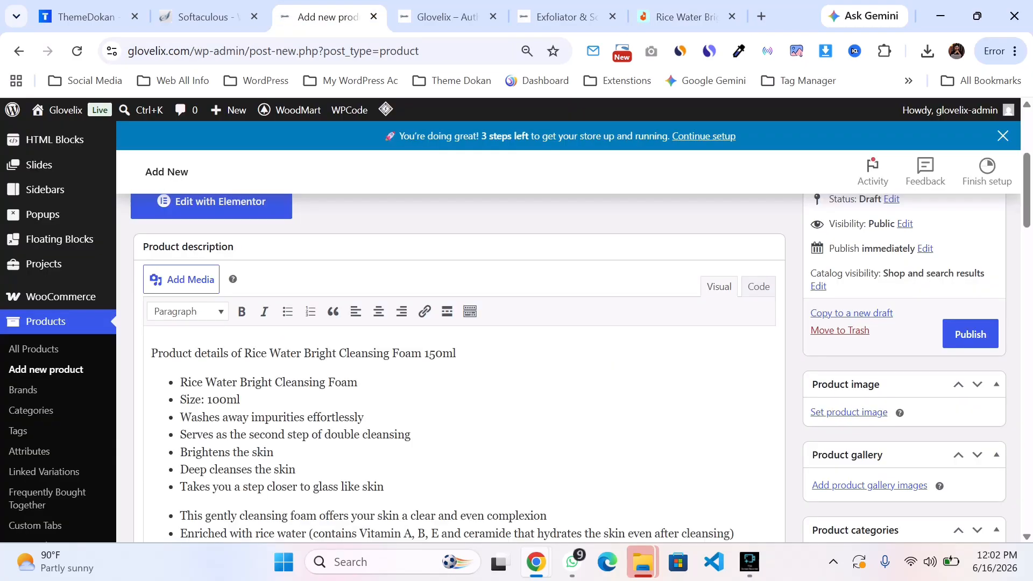
Step: Select and copy the first five bullet points of the product description
scroll(516, 333, "up", 4)
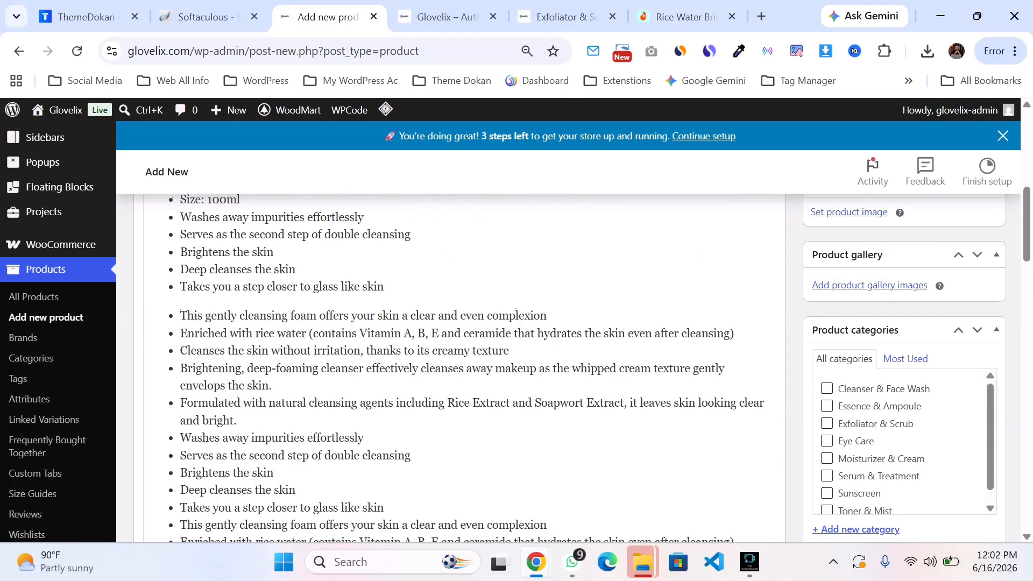
scroll(516, 334, "up", 3)
left_click_drag(188, 343, 411, 395)
left_click(274, 414)
left_click_drag(181, 343, 273, 414)
key("ctrl+c")
Step: Browse the storefront, category page and Daraz listing tabs for reference
left_click(447, 17)
scroll(511, 323, "up", 4)
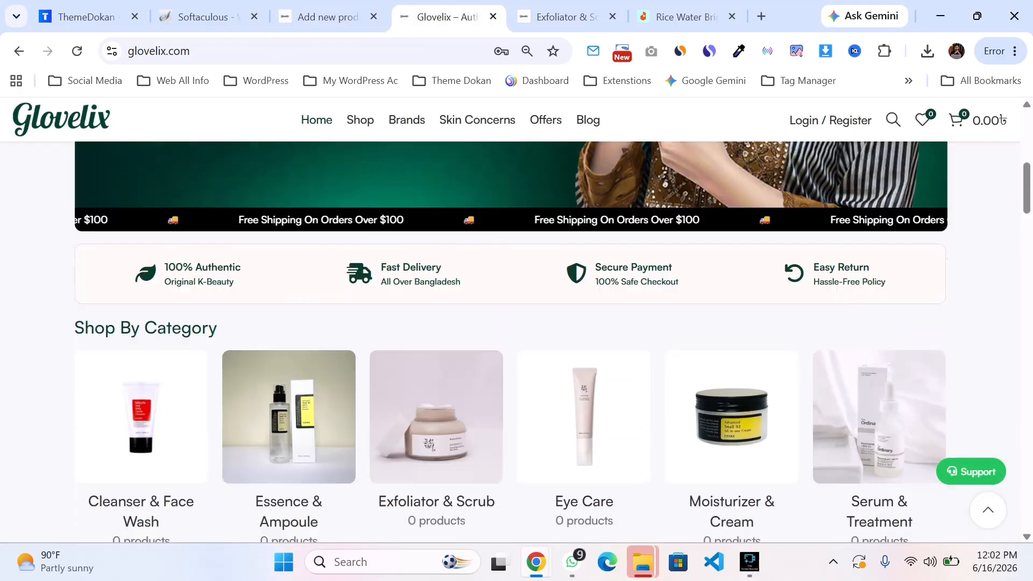
scroll(511, 323, "down", 6)
left_click(566, 17)
scroll(689, 263, "up", 3)
scroll(699, 302, "up", 1)
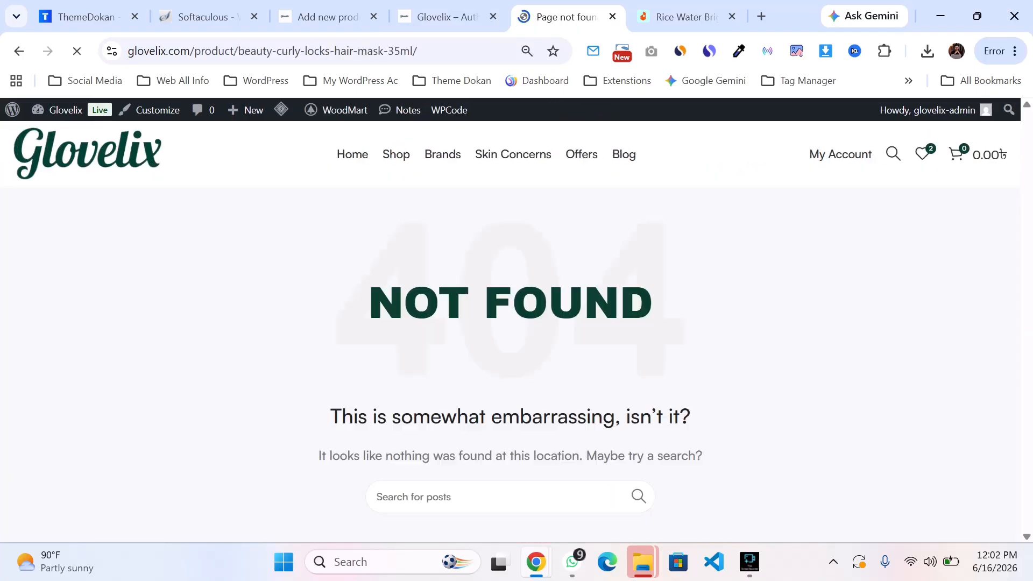
scroll(511, 323, "down", 3)
left_click(207, 17)
left_click(685, 16)
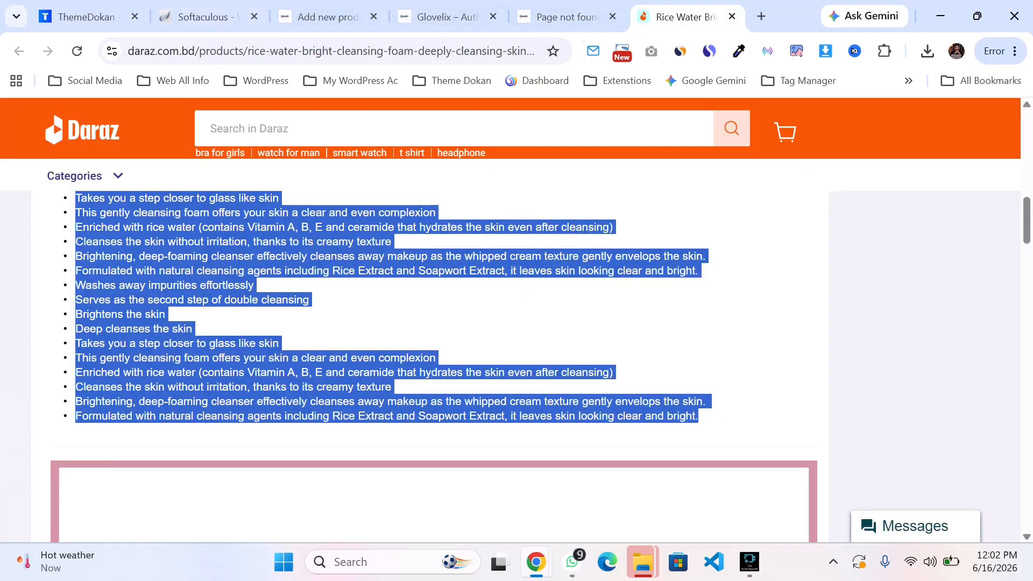
scroll(511, 323, "up", 10)
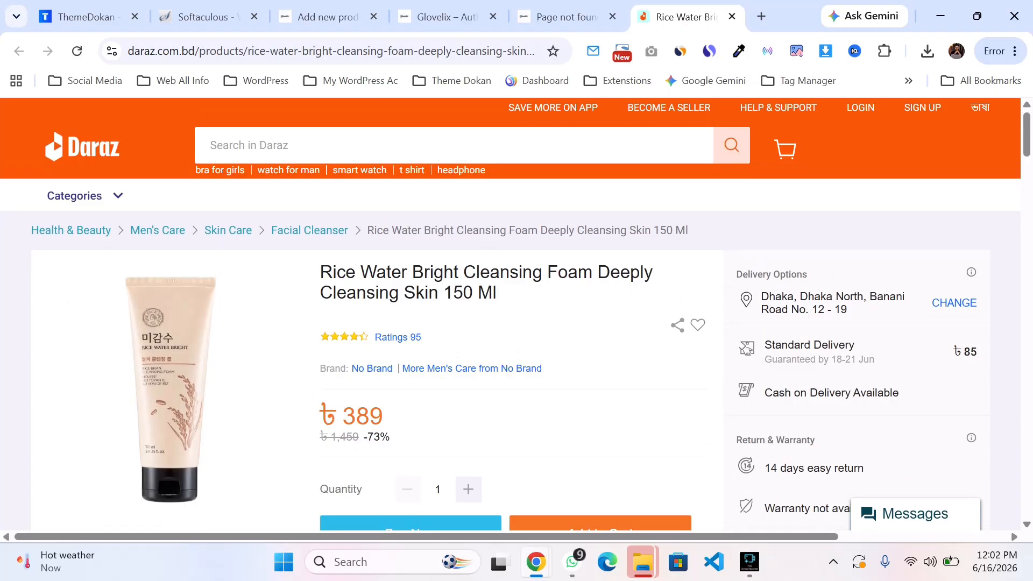
left_click_drag(764, 346, 977, 353)
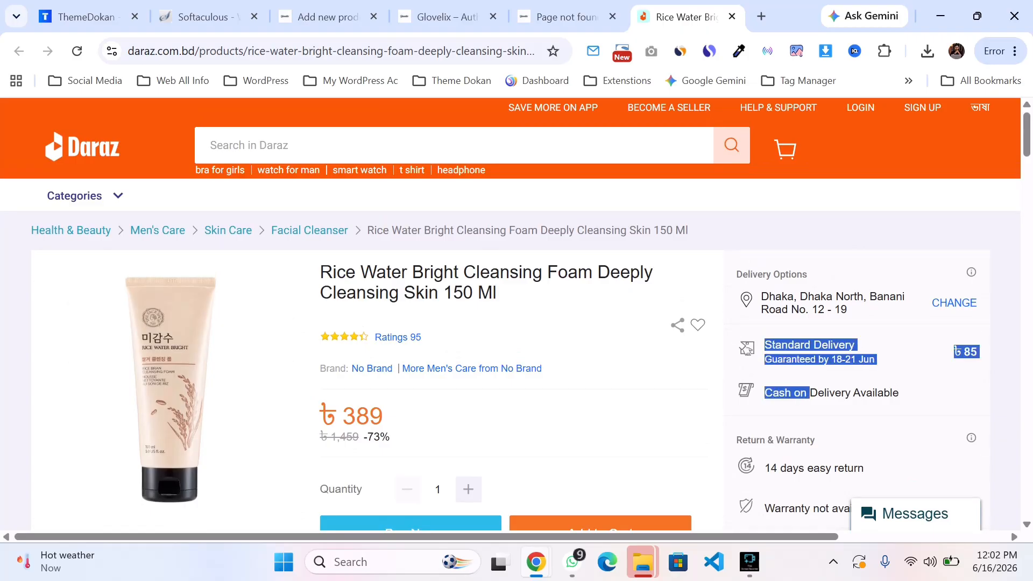
left_click(207, 16)
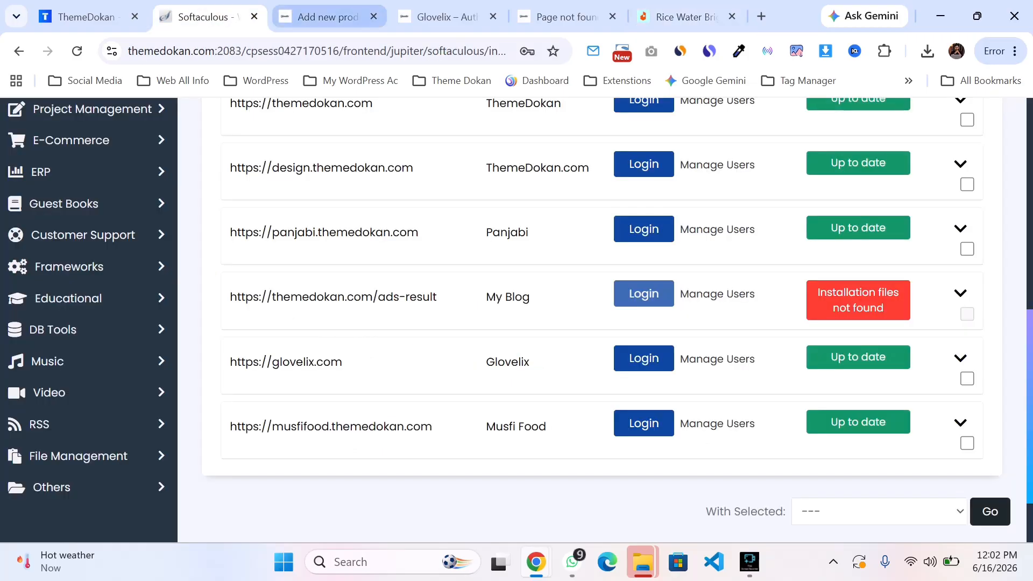
Step: Paste the copied bullet points into the product short description
left_click(327, 17)
scroll(460, 350, "down", 8)
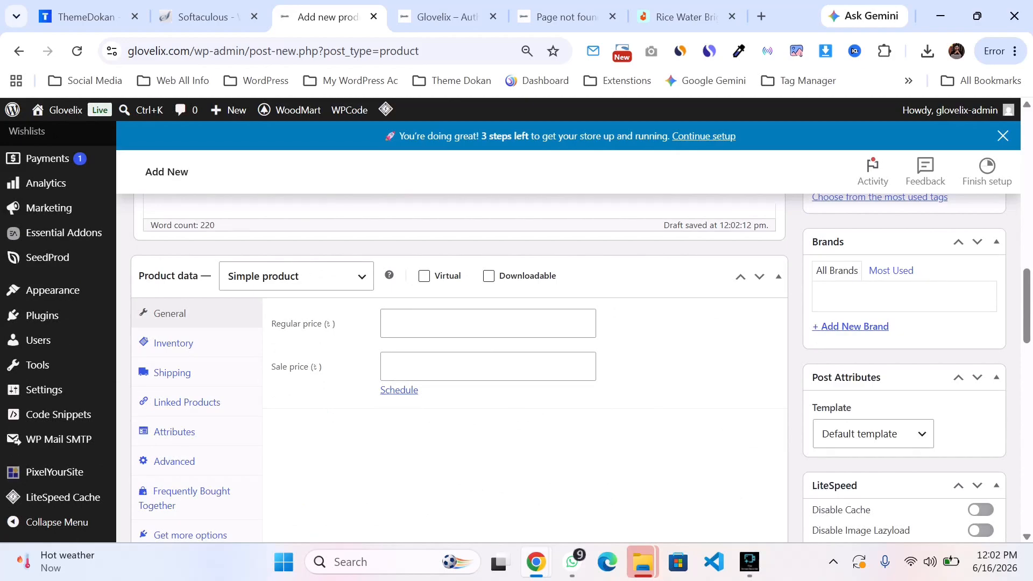
scroll(460, 349, "up", 4)
scroll(460, 349, "down", 11)
scroll(460, 349, "up", 4)
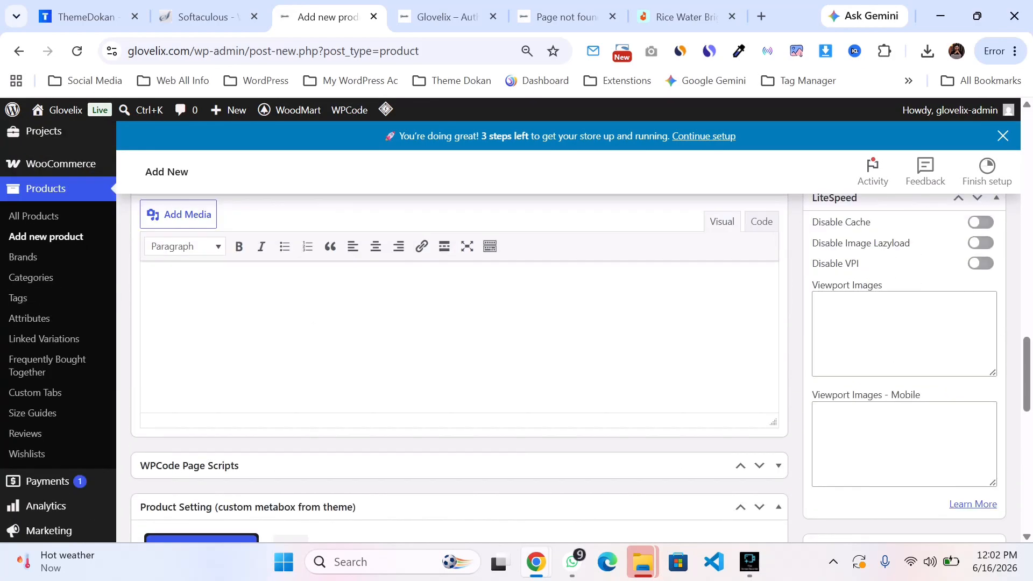
key("ctrl+v")
scroll(460, 350, "up", 5)
scroll(460, 349, "down", 3)
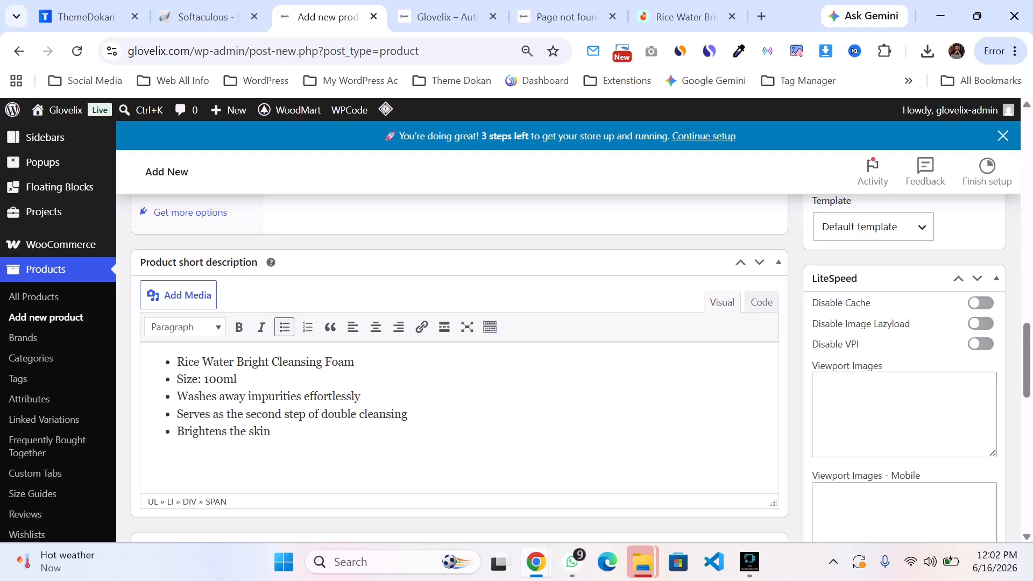
Step: Check the storefront homepage and the Daraz product details again
scroll(460, 349, "up", 6)
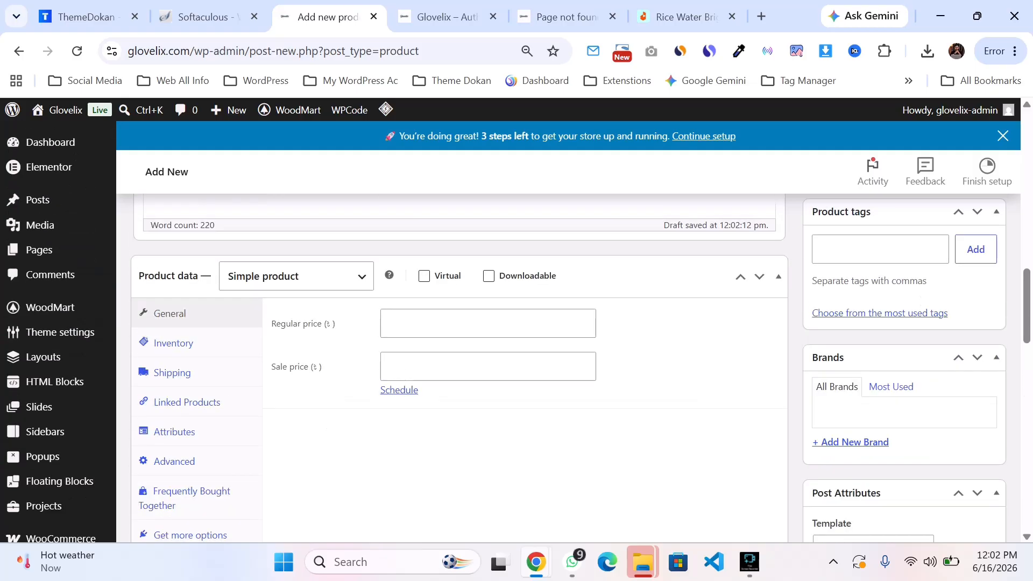
left_click(446, 17)
scroll(510, 341, "down", 4)
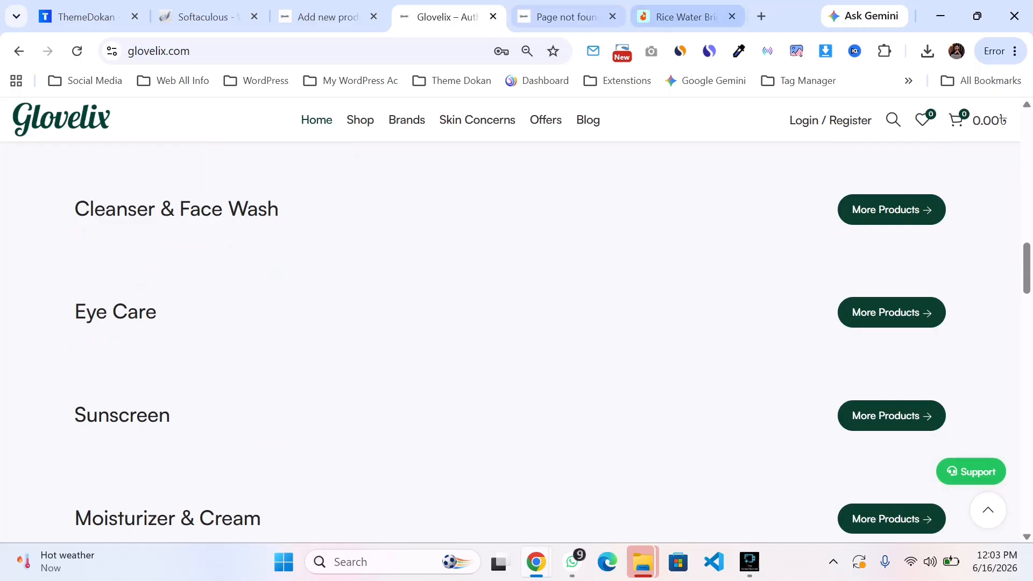
left_click(567, 16)
left_click(686, 17)
scroll(510, 349, "down", 3)
scroll(510, 349, "down", 4)
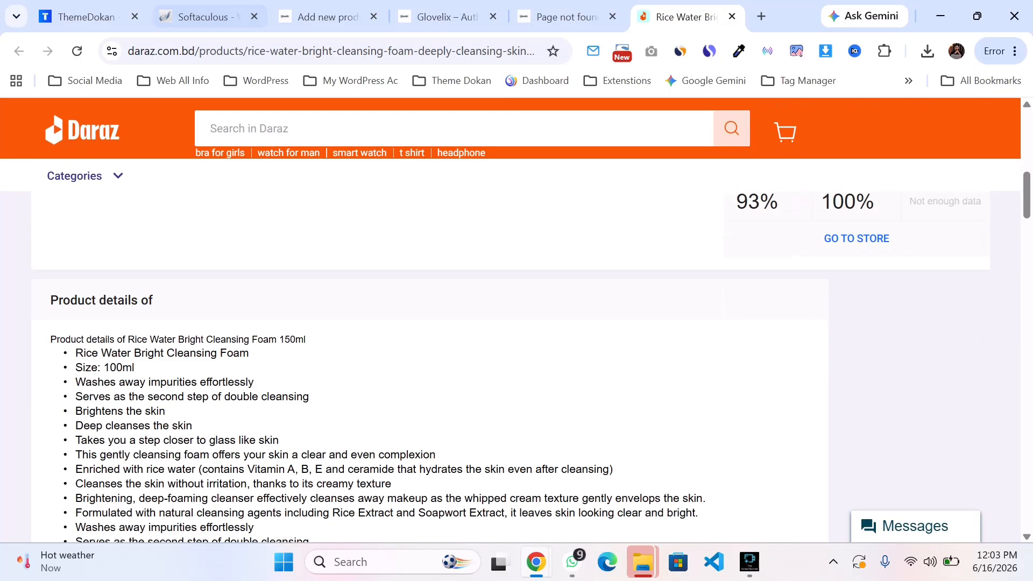
left_click(209, 17)
left_click(327, 17)
Step: Review the product description, short description and product data sections of the new product
scroll(459, 350, "up", 4)
scroll(460, 349, "up", 8)
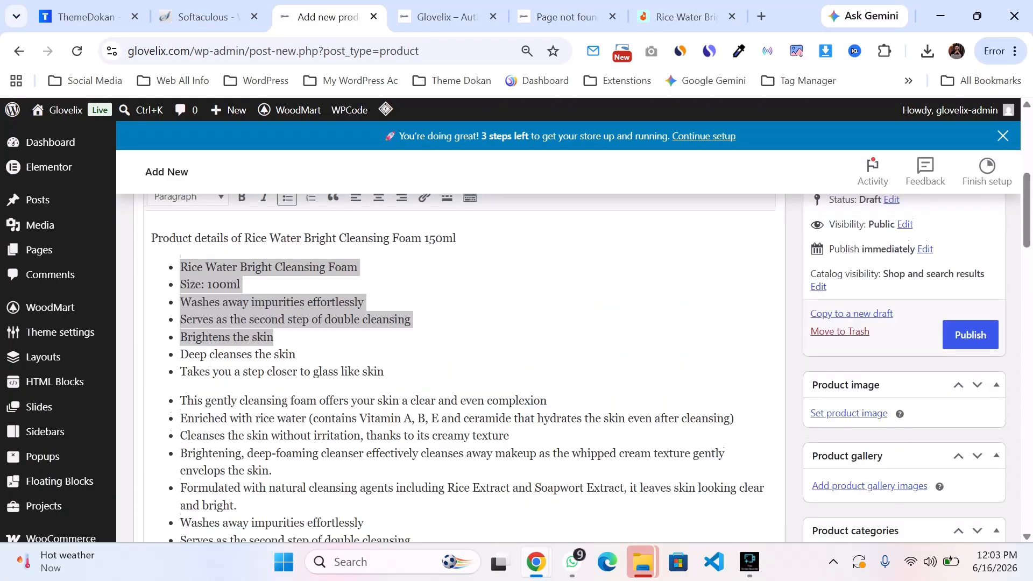
scroll(460, 350, "down", 5)
scroll(460, 349, "down", 15)
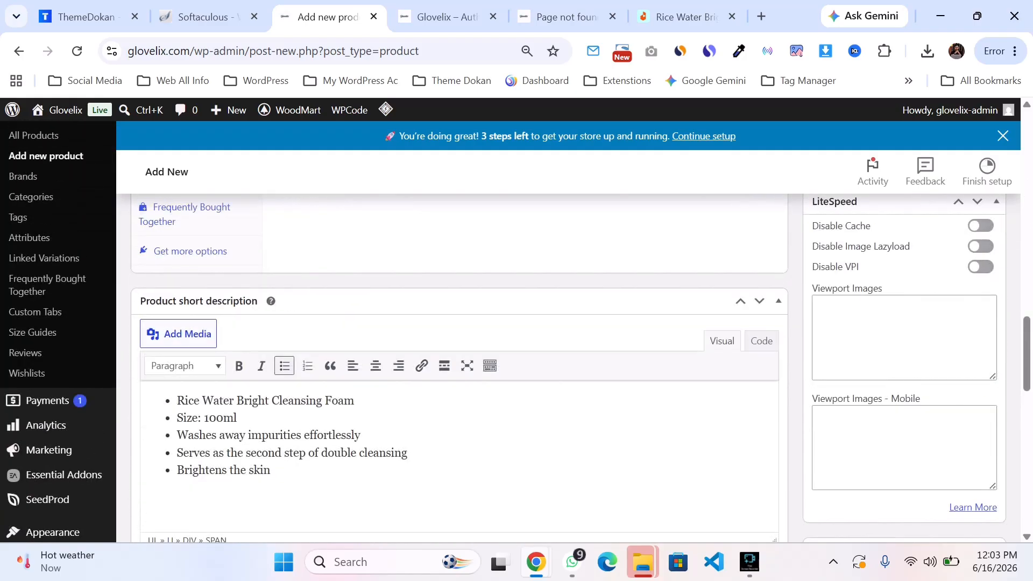
scroll(460, 349, "up", 15)
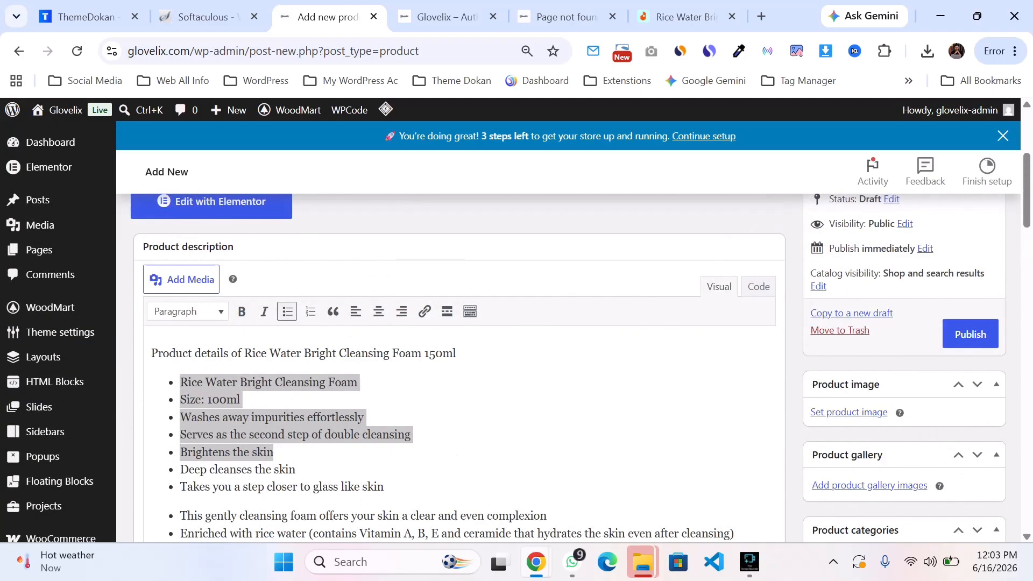
scroll(460, 350, "down", 3)
scroll(460, 350, "up", 7)
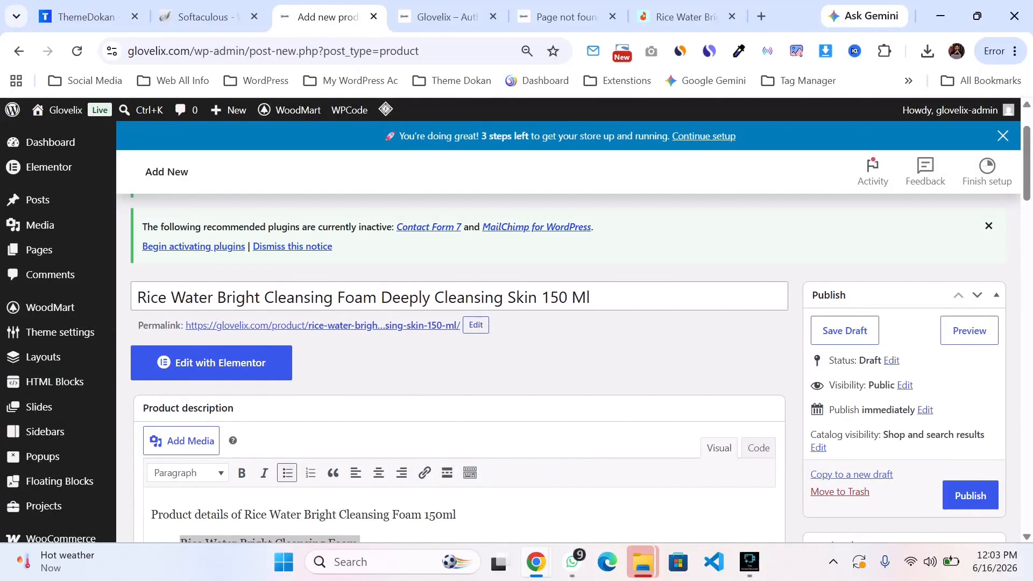
scroll(459, 349, "down", 12)
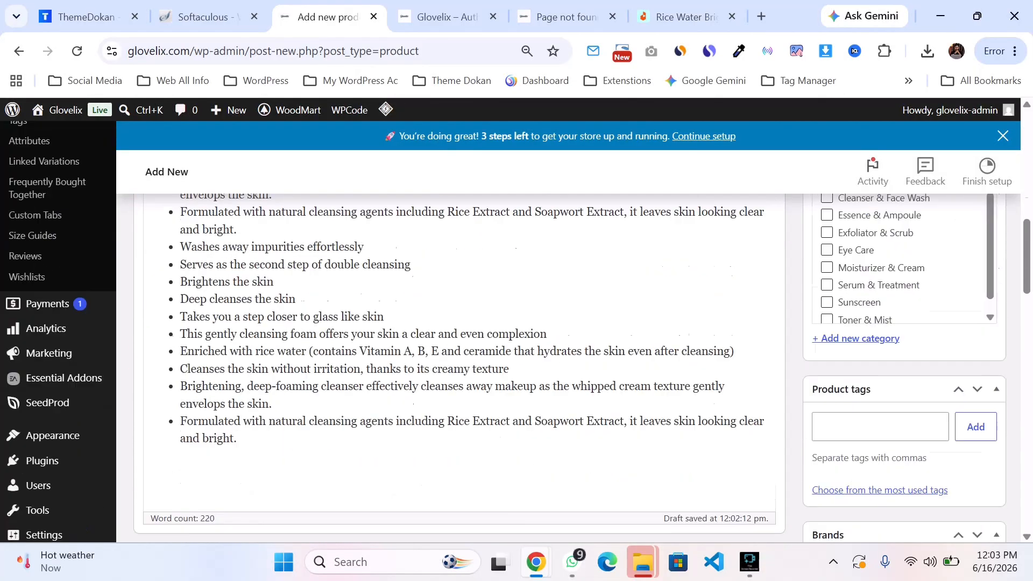
scroll(460, 349, "down", 15)
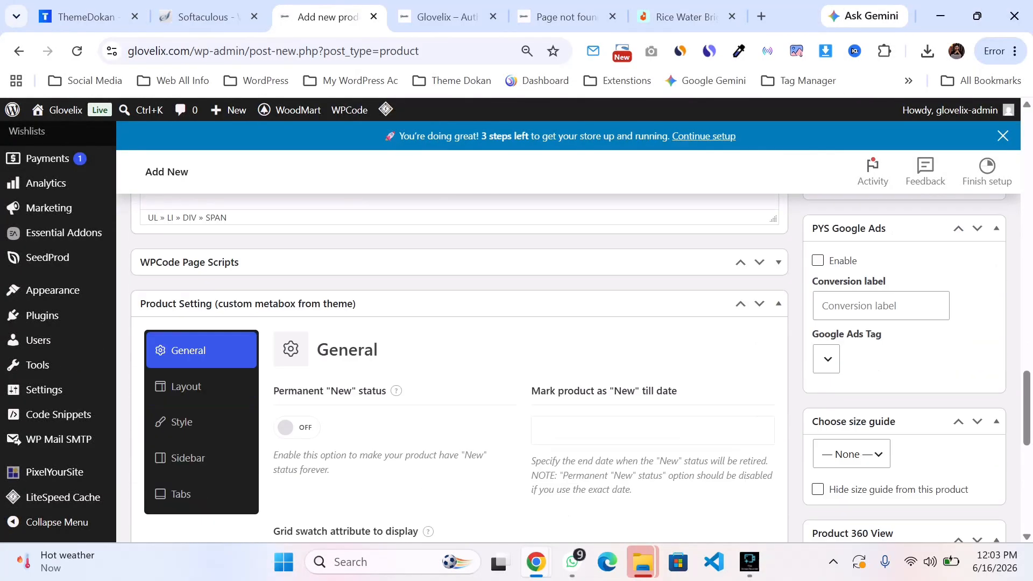
scroll(460, 349, "up", 12)
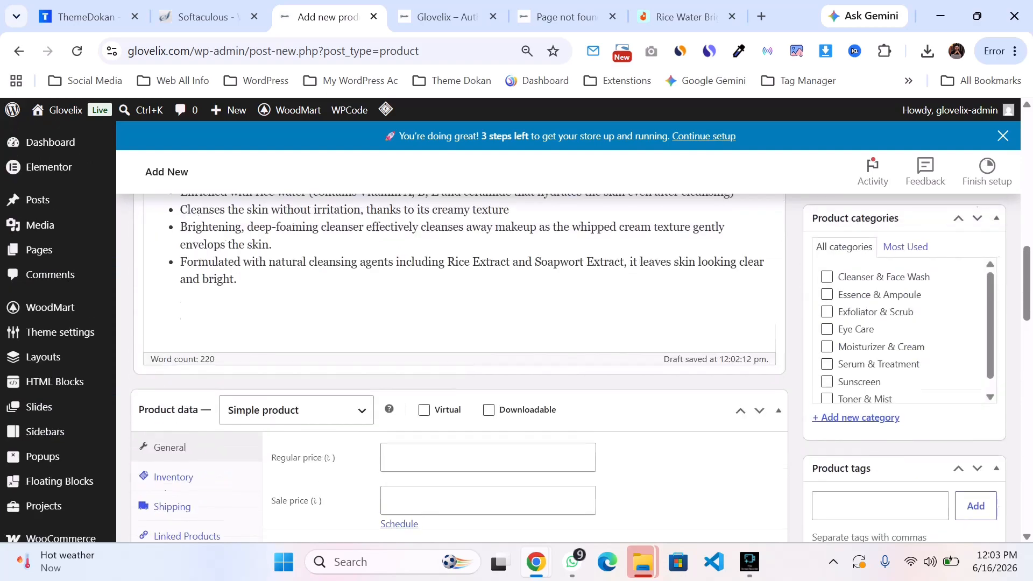
scroll(460, 349, "up", 6)
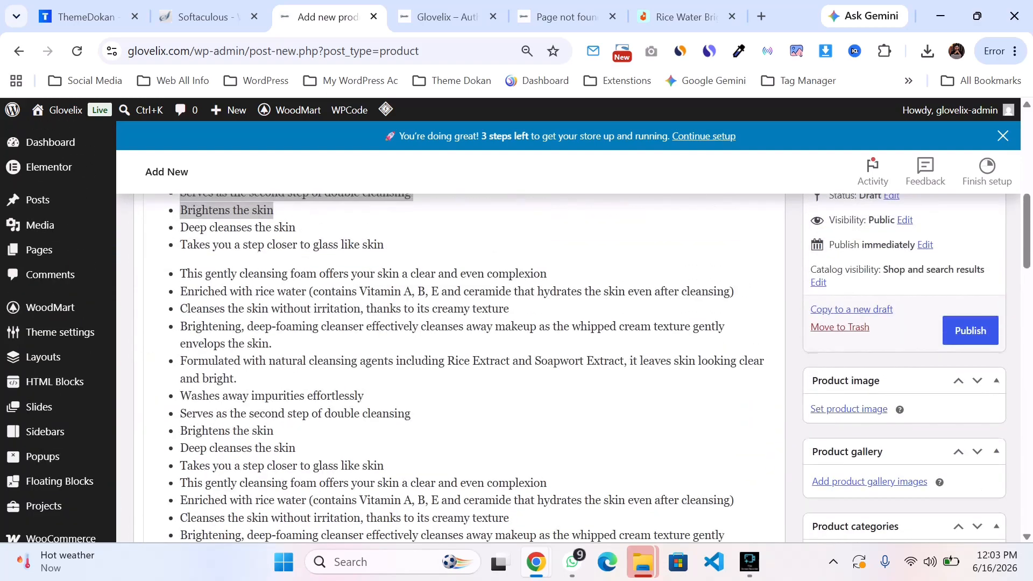
scroll(460, 349, "up", 2)
scroll(460, 350, "down", 2)
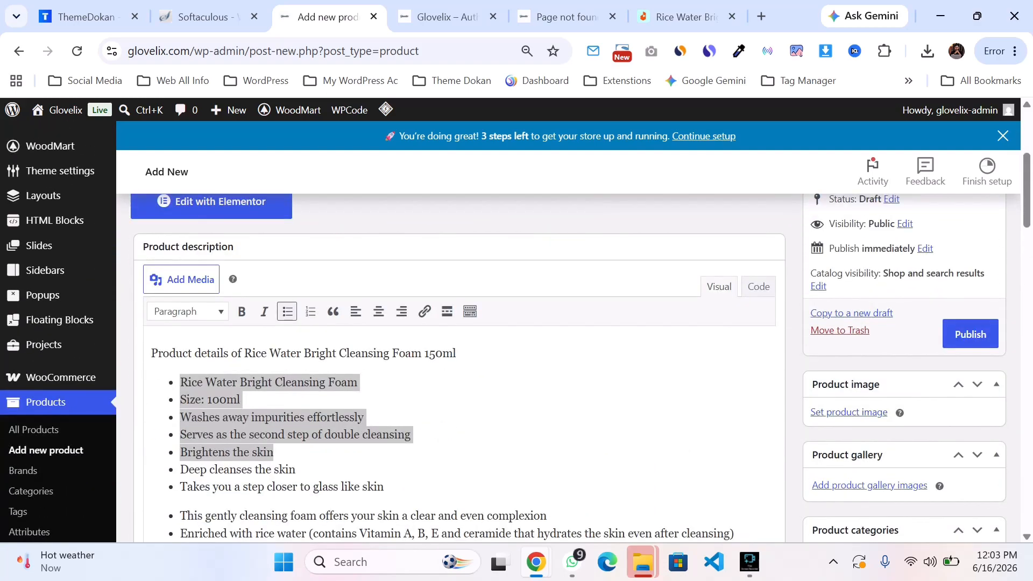
Step: Open the product image media library and close it without choosing an image
left_click(867, 413)
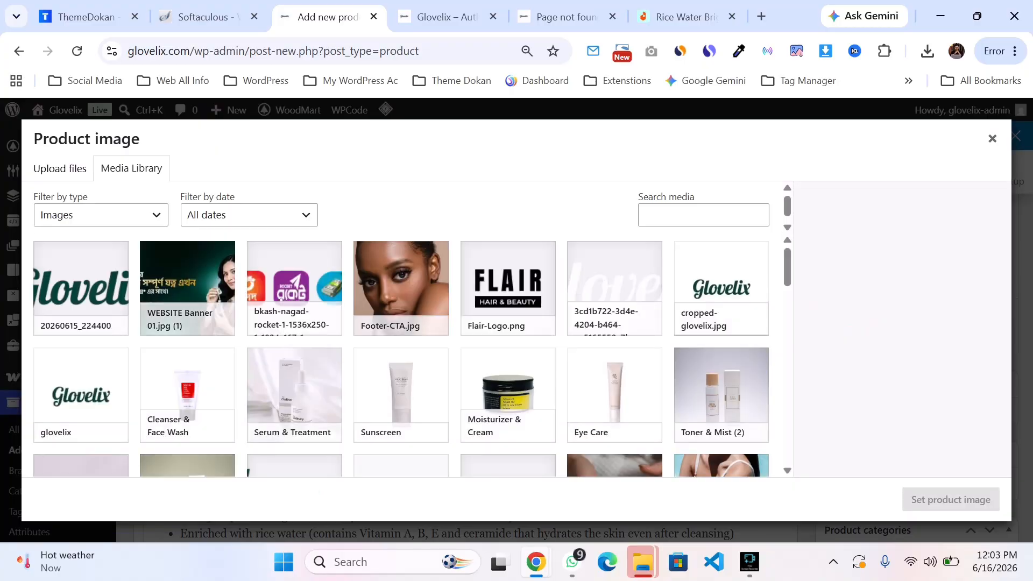
left_click(993, 138)
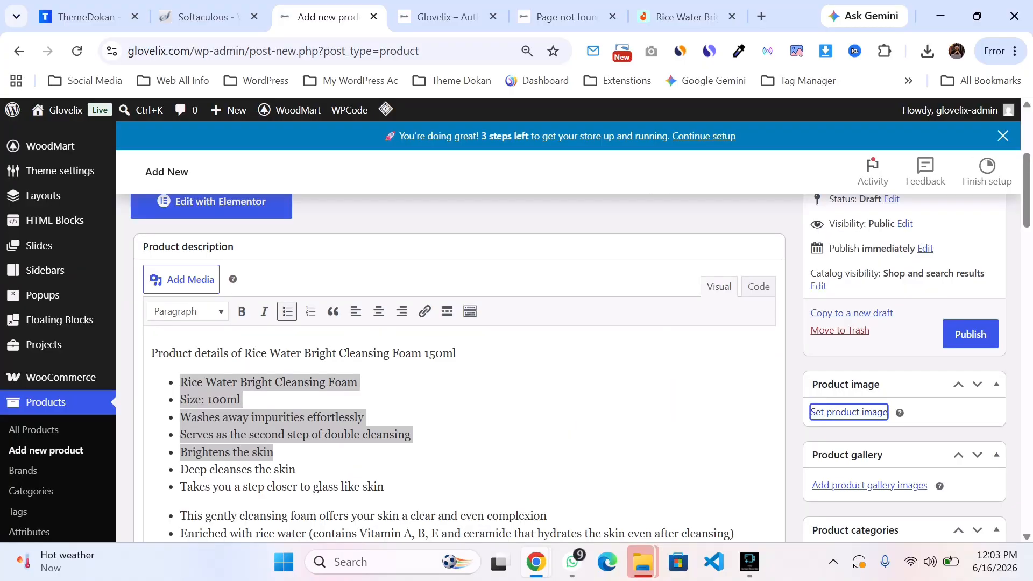
scroll(459, 349, "down", 3)
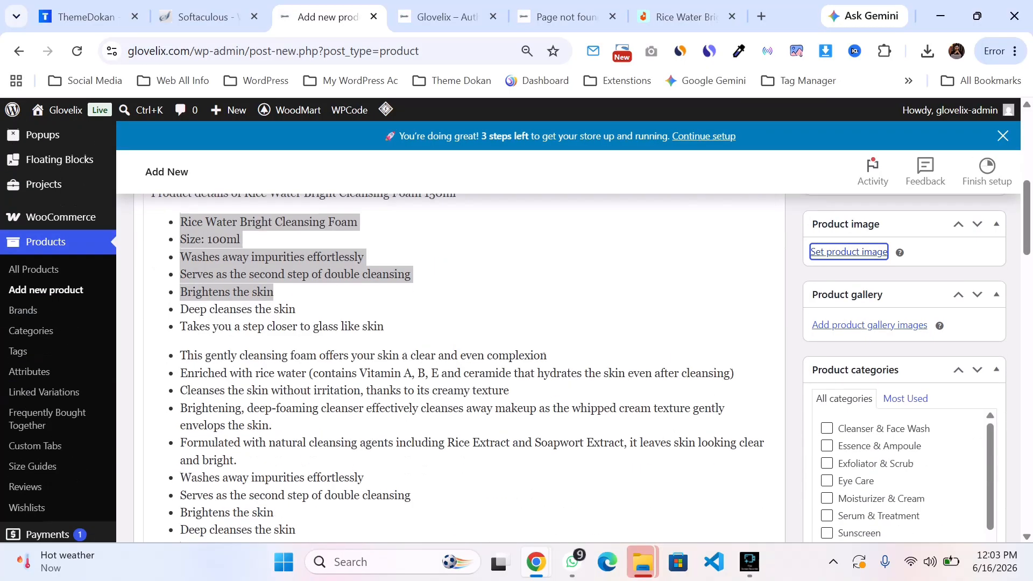
scroll(460, 350, "up", 3)
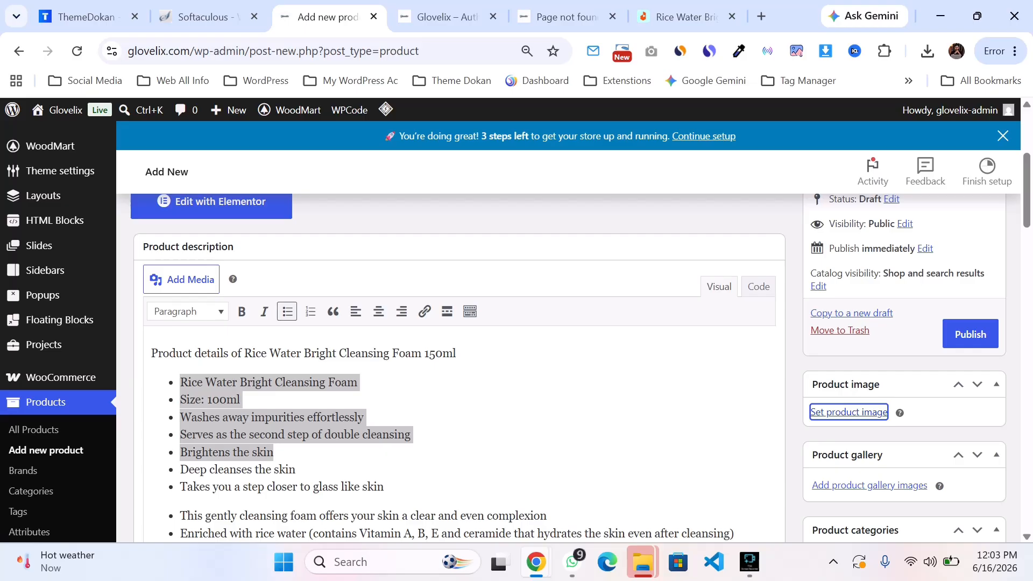
Step: Move the Product image box below the Product gallery box in the sidebar
left_click(996, 384)
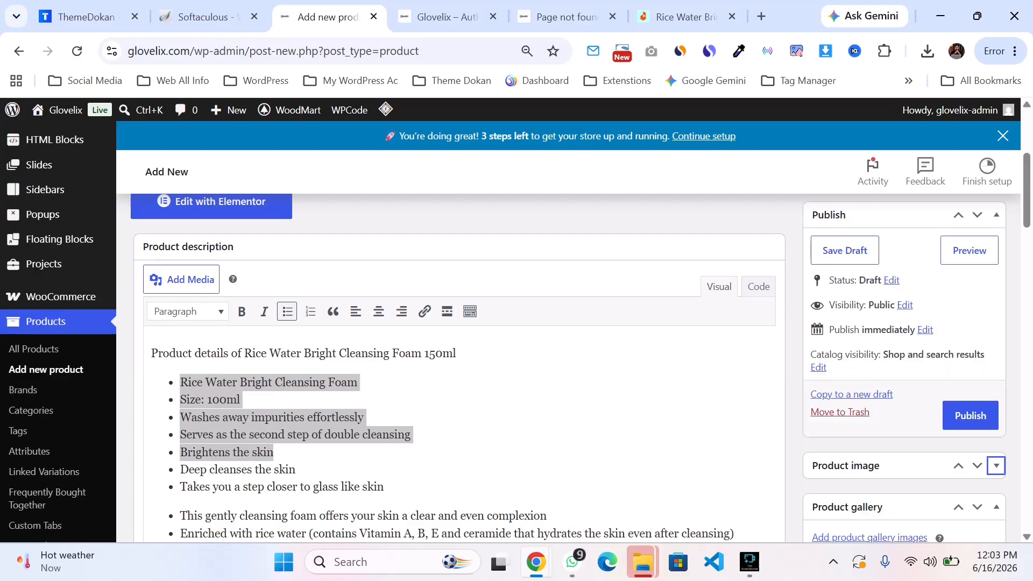
scroll(460, 349, "down", 3)
left_click(996, 304)
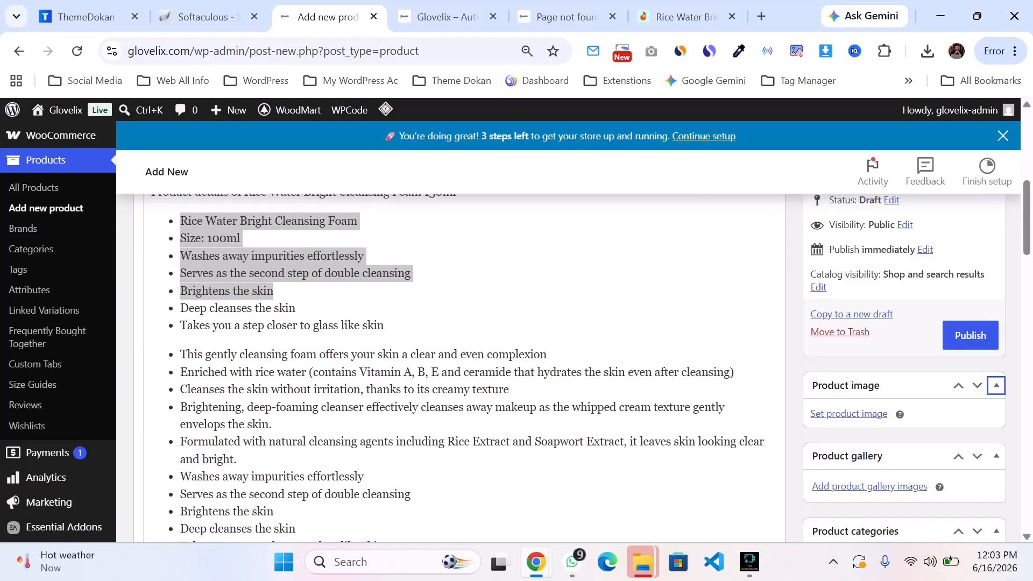
left_click(977, 385)
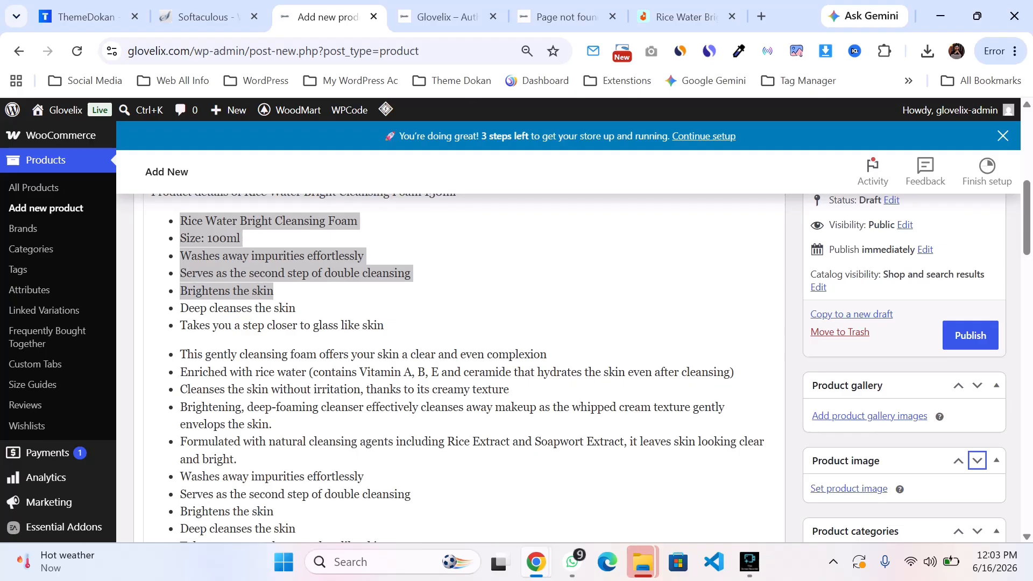
Step: Move the Product image box back above the Product gallery box in the sidebar
left_click(958, 386)
scroll(574, 332, "down", 3)
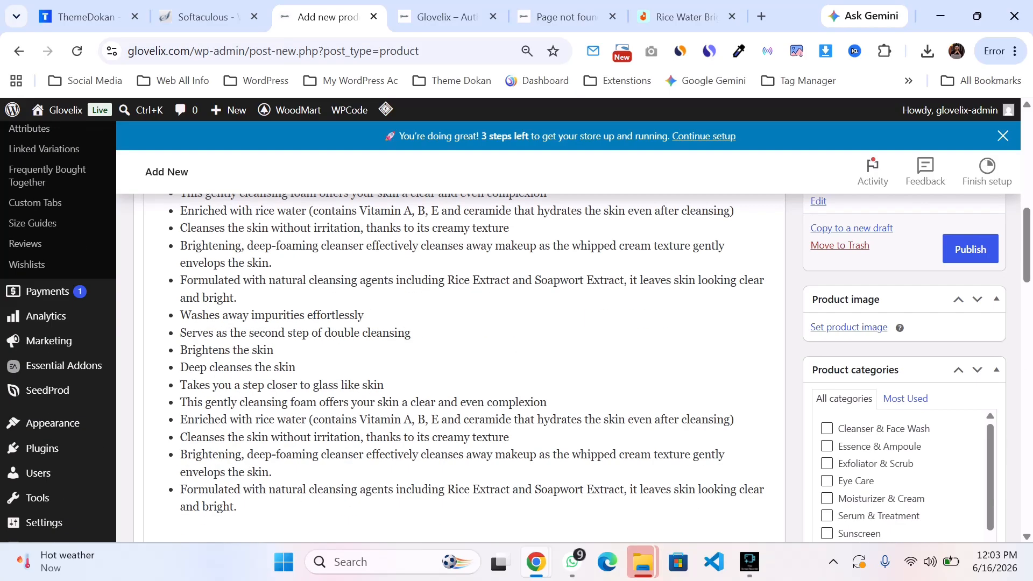
scroll(460, 333, "down", 5)
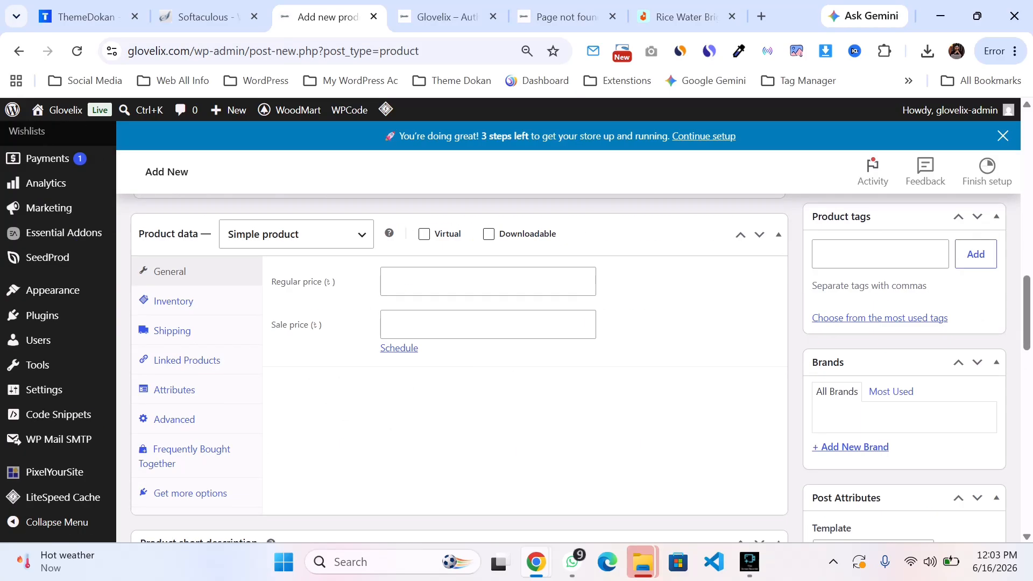
scroll(460, 333, "down", 4)
scroll(460, 332, "up", 12)
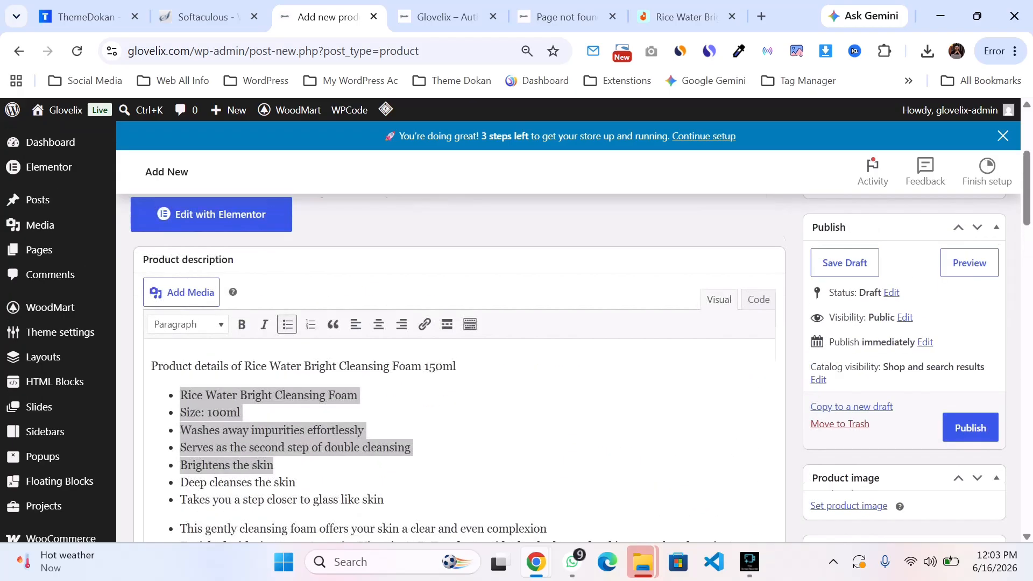
scroll(459, 333, "up", 3)
key("Tab")
key("Return")
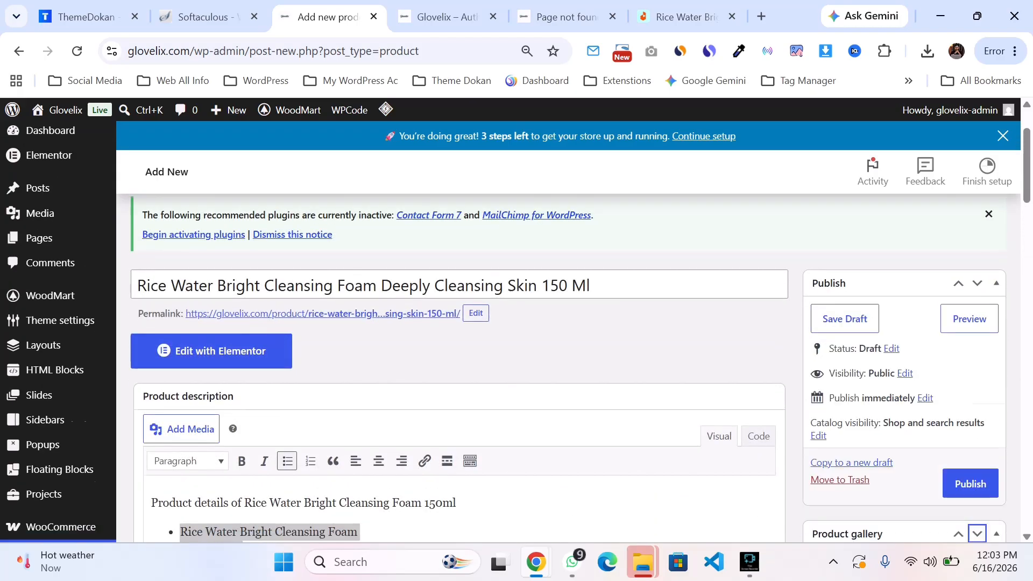
scroll(460, 333, "down", 5)
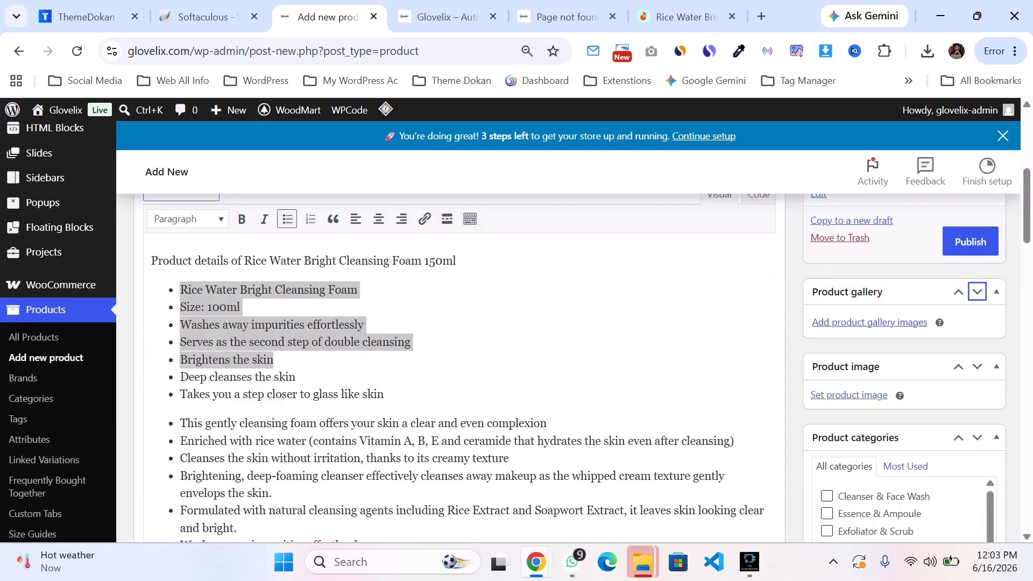
key("Return")
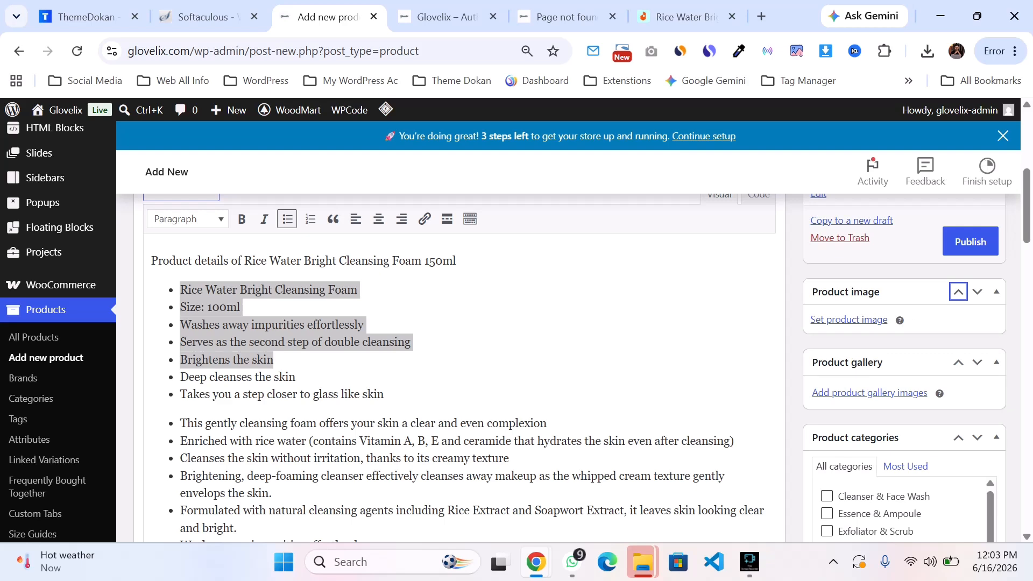
Step: Open the product image dialog and upload the downloaded Rice Water cleanser photo from the Downloads folder
key("Tab")
key("Tab")
key("Tab")
key("Return")
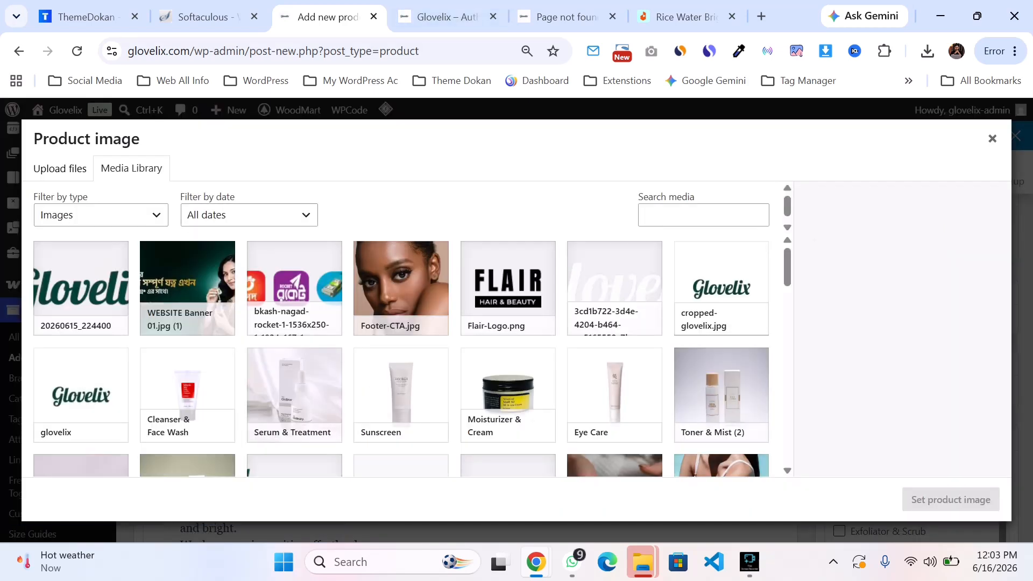
key("ctrl+Tab")
key("ctrl+Tab")
key("ctrl+Tab")
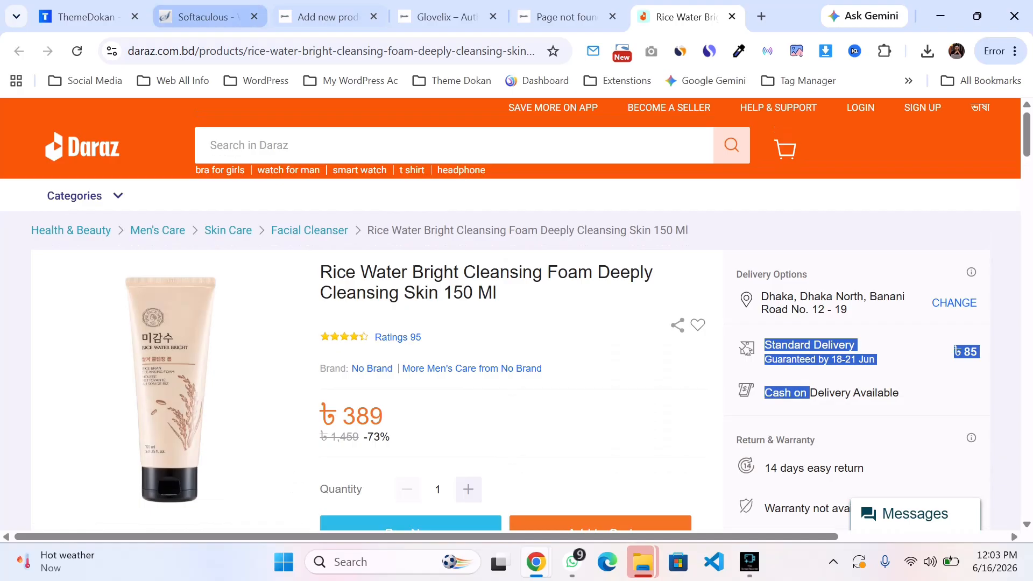
left_click(319, 17)
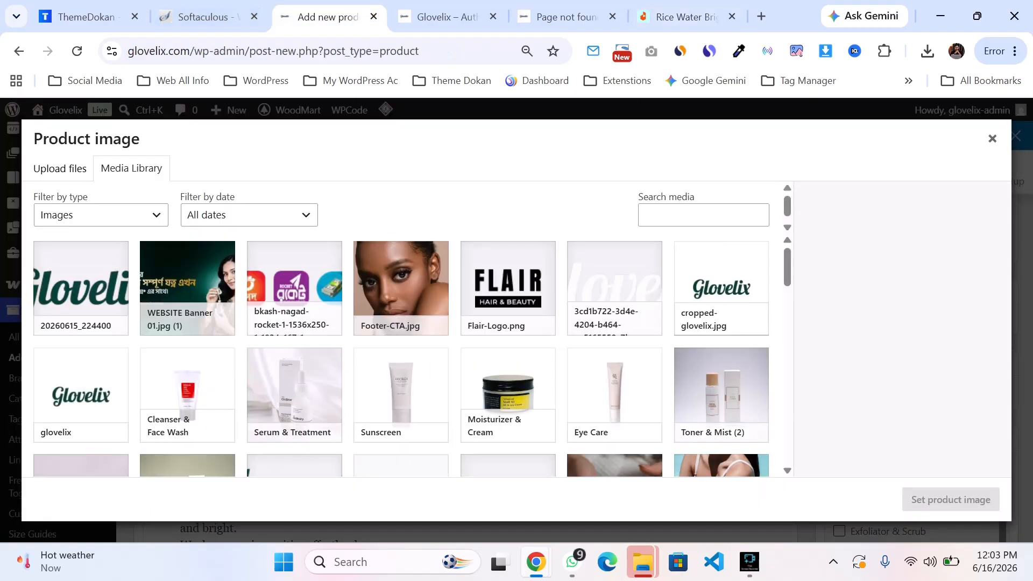
left_click(60, 169)
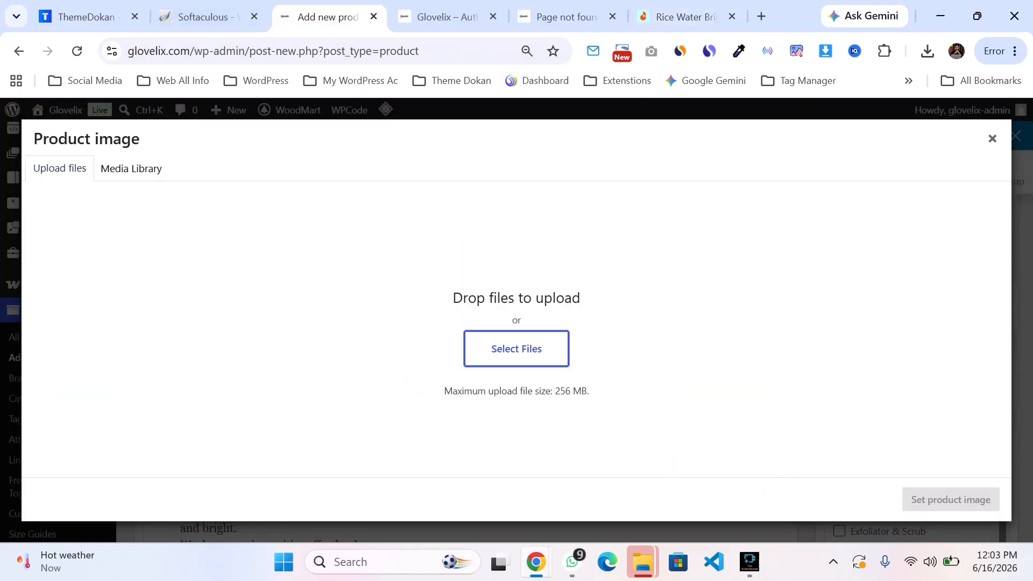
left_click(516, 349)
scroll(63, 199, "up", 5)
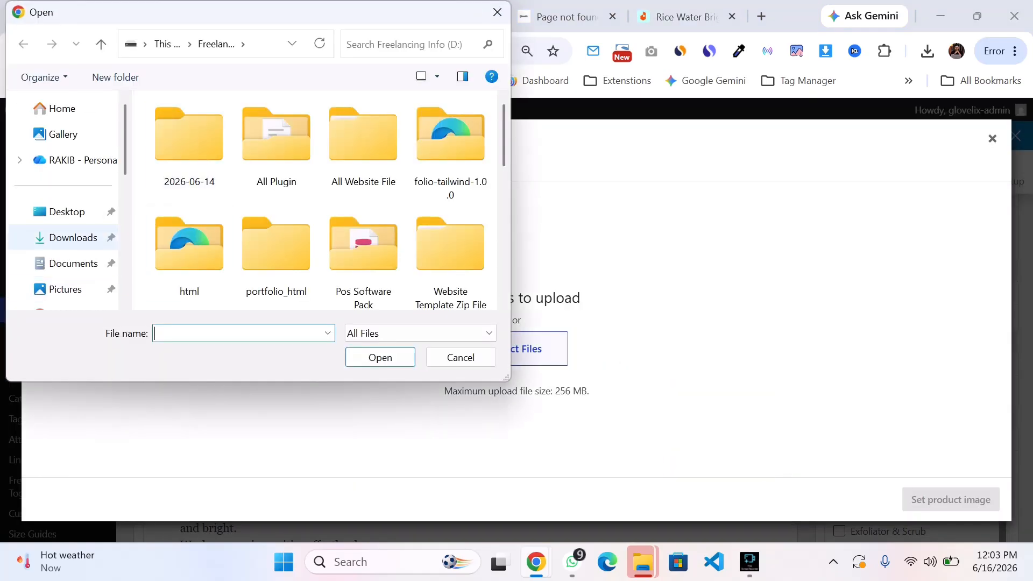
left_click(73, 237)
double_click(242, 149)
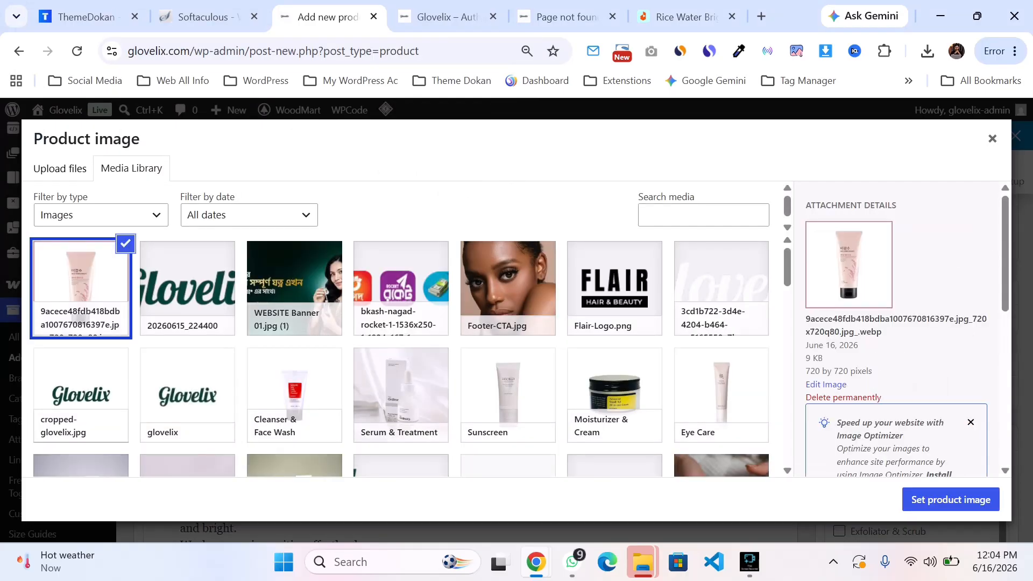
Step: Copy the full product title from the Daraz listing into the image's alt text field
scroll(896, 334, "down", 3)
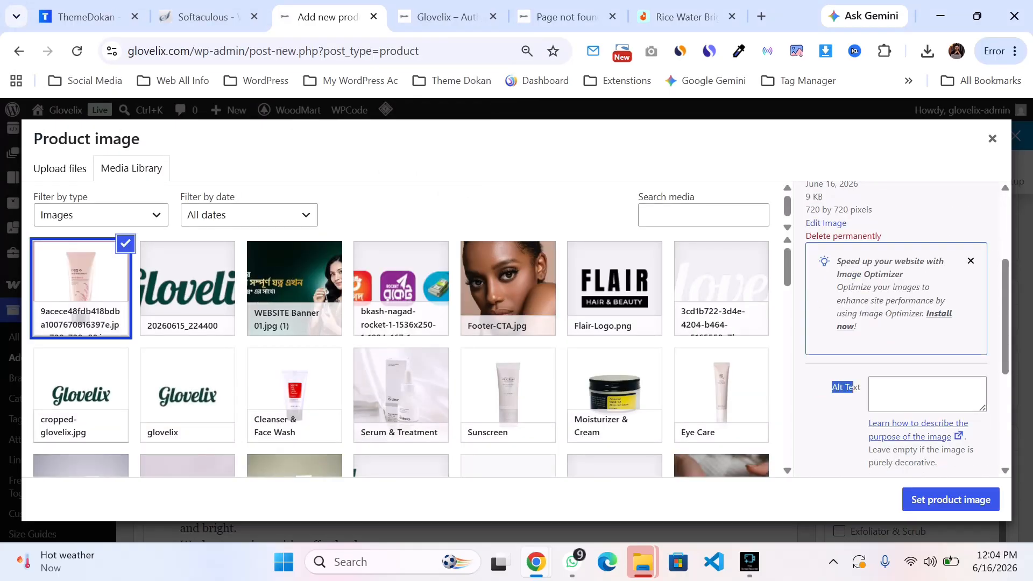
left_click(683, 17)
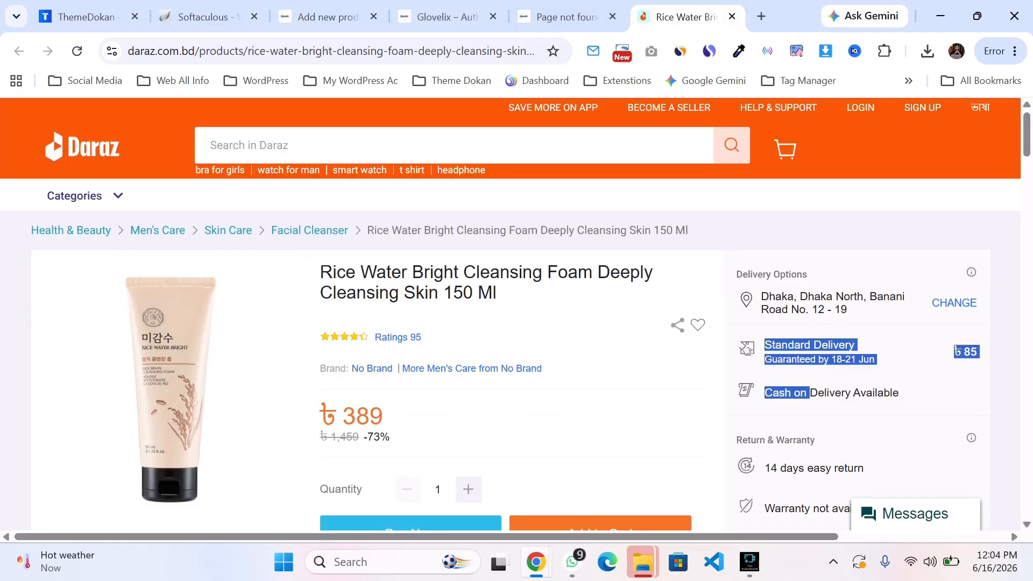
left_click(810, 393)
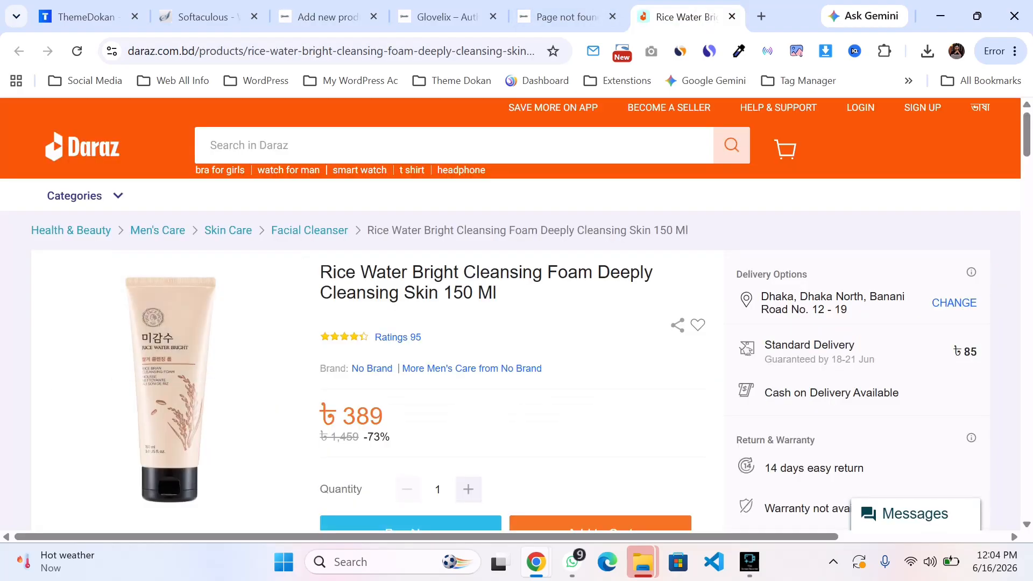
left_click_drag(463, 274, 333, 276)
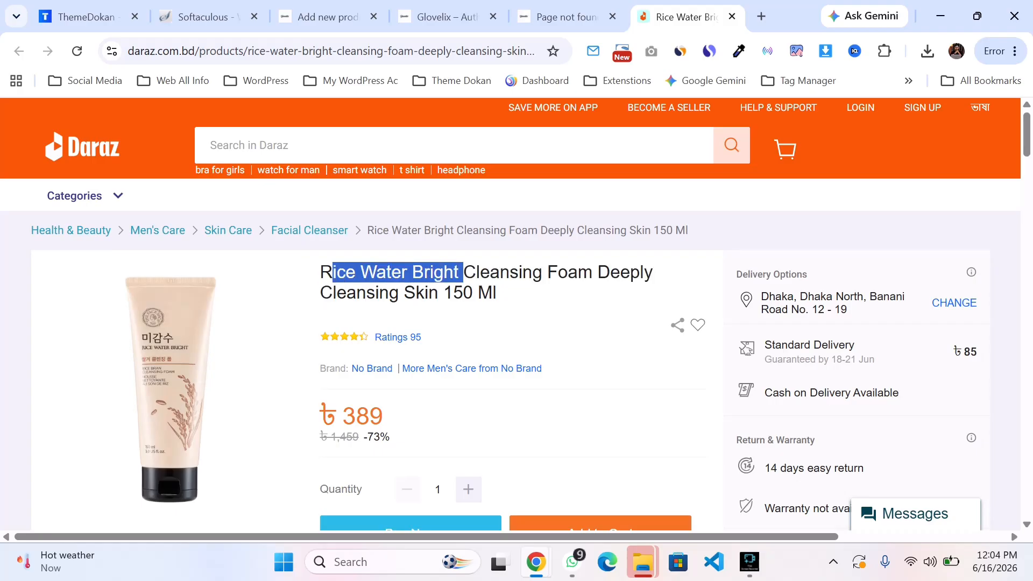
left_click(334, 280)
left_click_drag(461, 273, 321, 273)
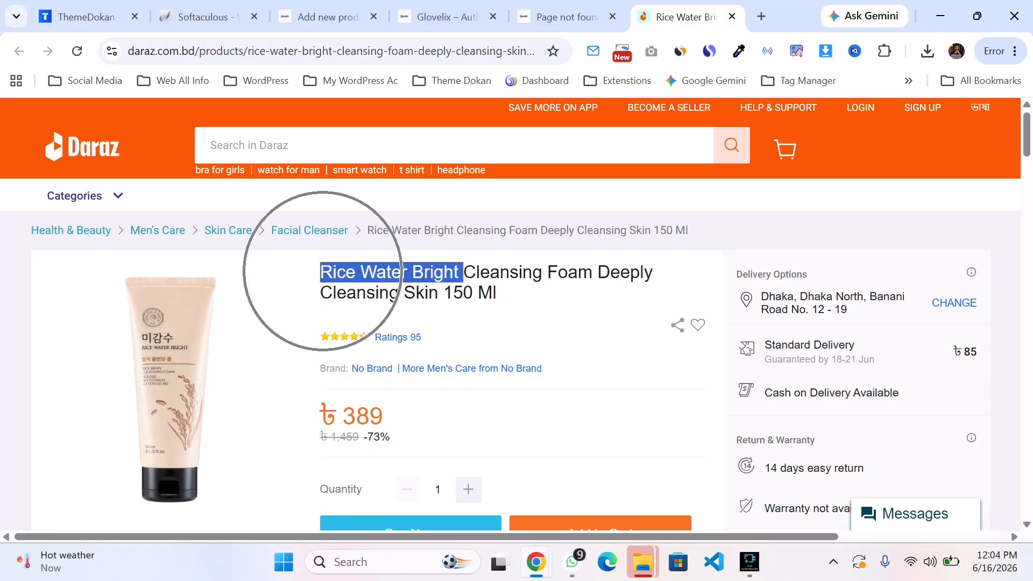
left_click(322, 272)
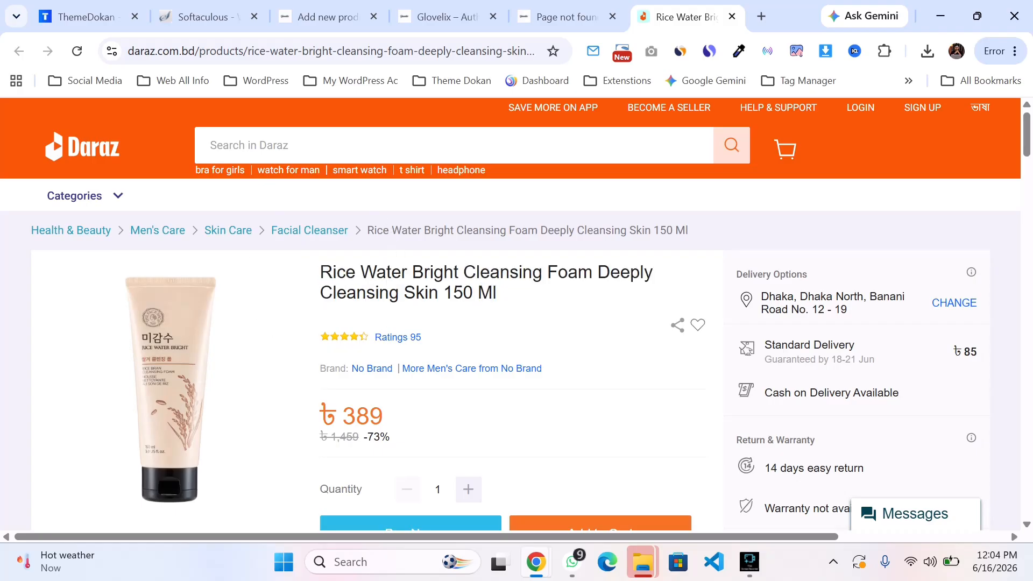
left_click_drag(497, 293, 337, 273)
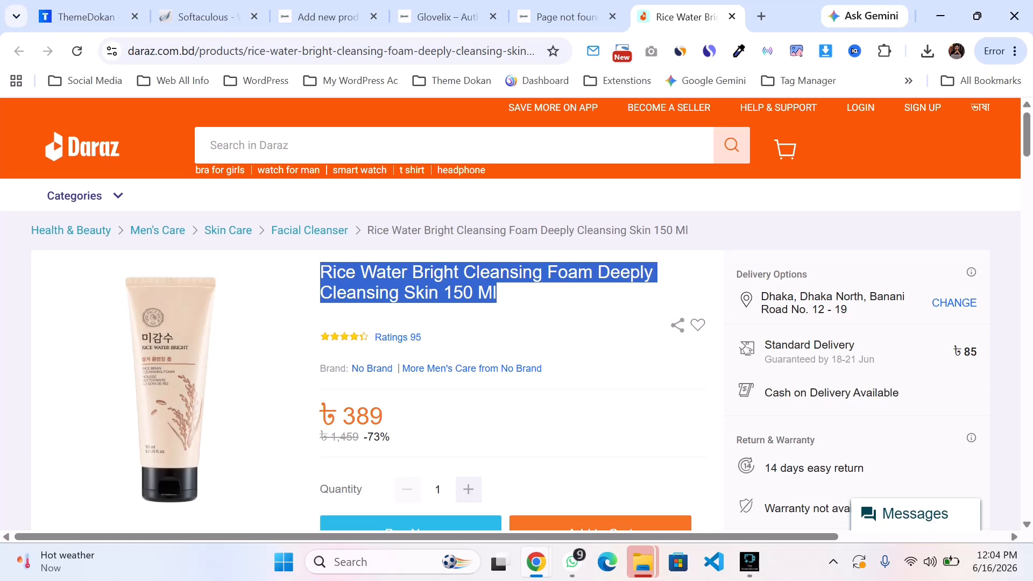
left_click(318, 16)
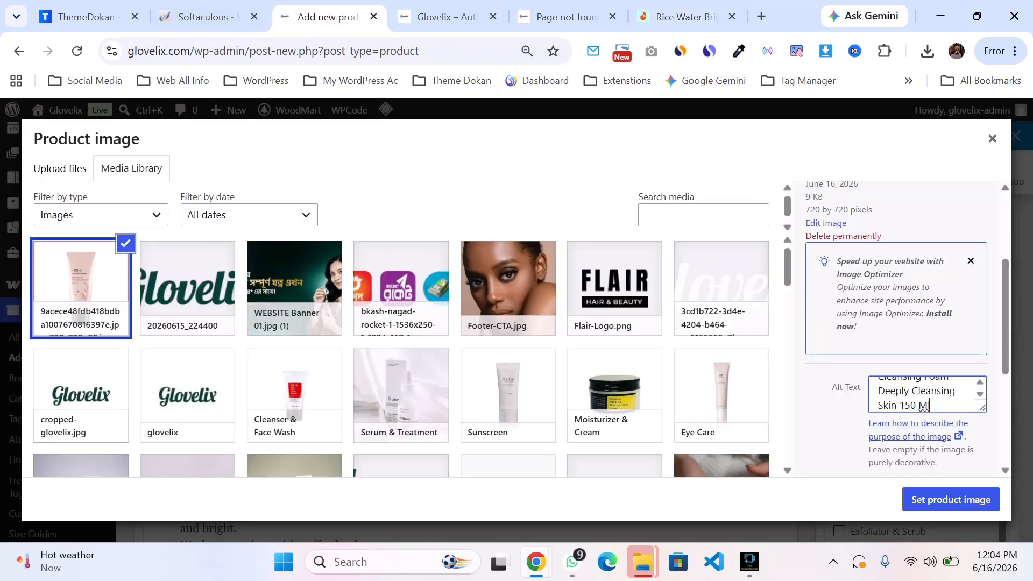
Step: Set the uploaded photo as the product image
left_click(951, 499)
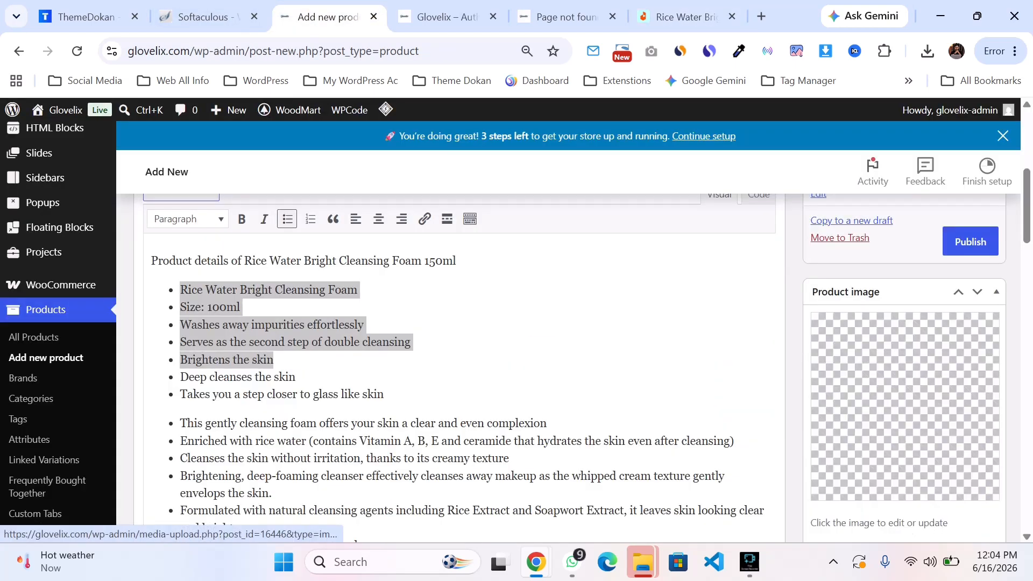
scroll(904, 403, "down", 3)
scroll(463, 366, "down", 1)
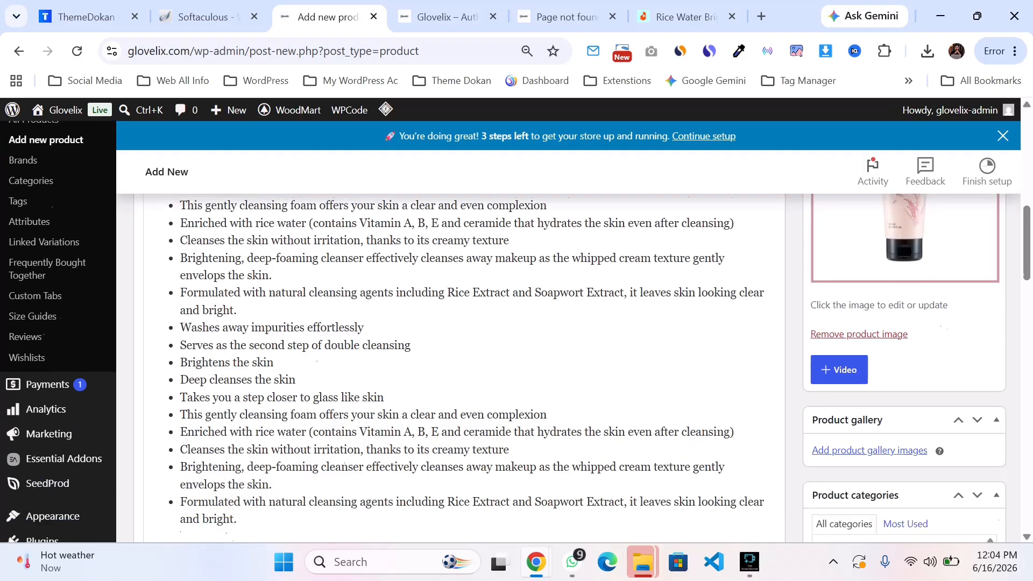
scroll(462, 366, "up", 7)
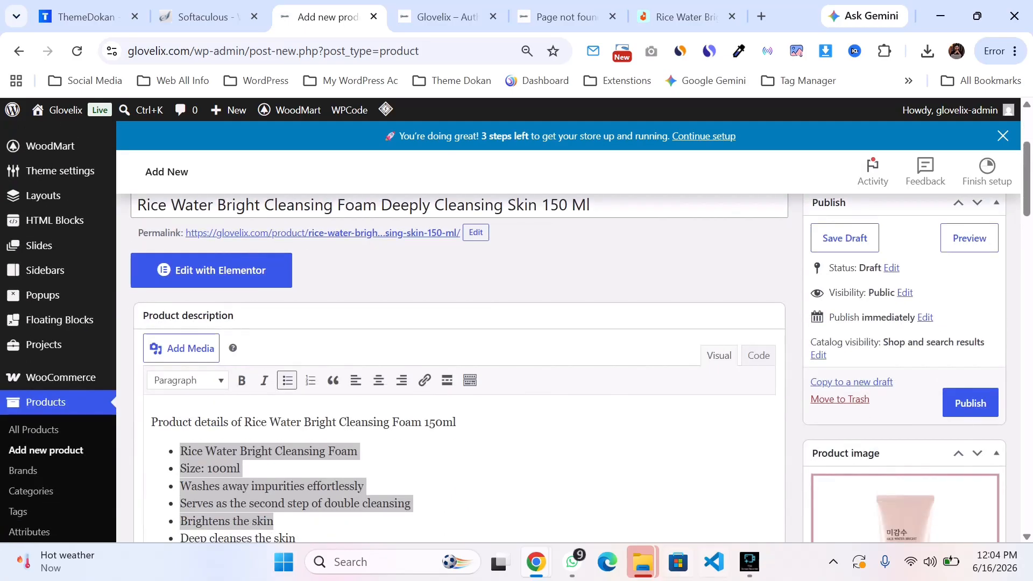
Step: Review the published product's description, product image and category boxes
left_click(749, 562)
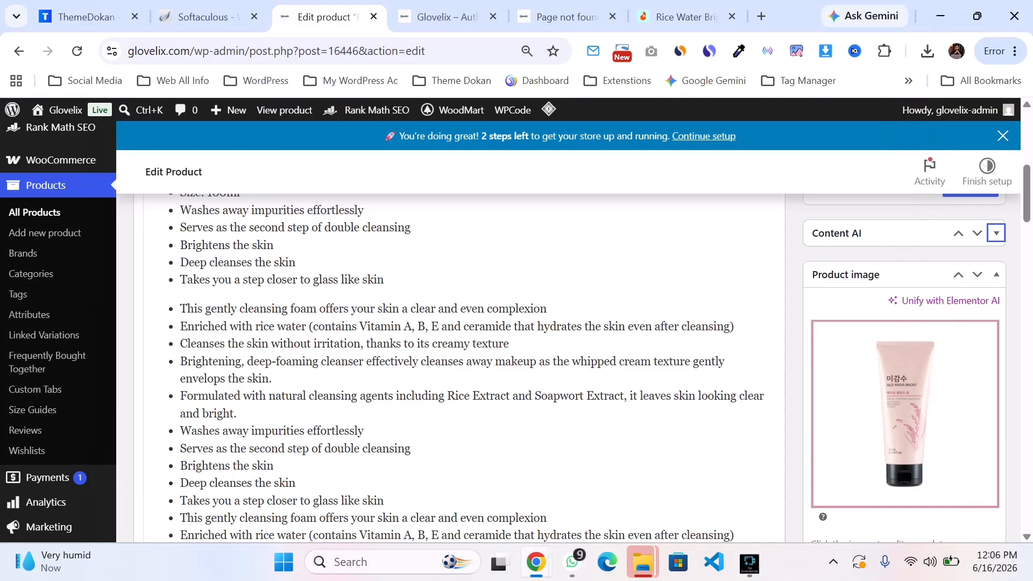
scroll(904, 409, "up", 3)
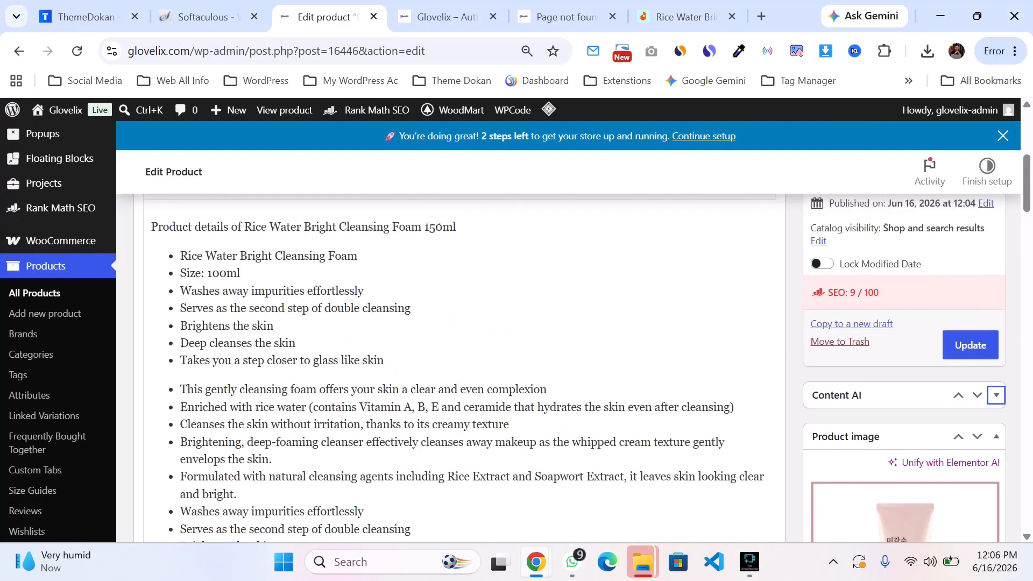
scroll(904, 409, "down", 5)
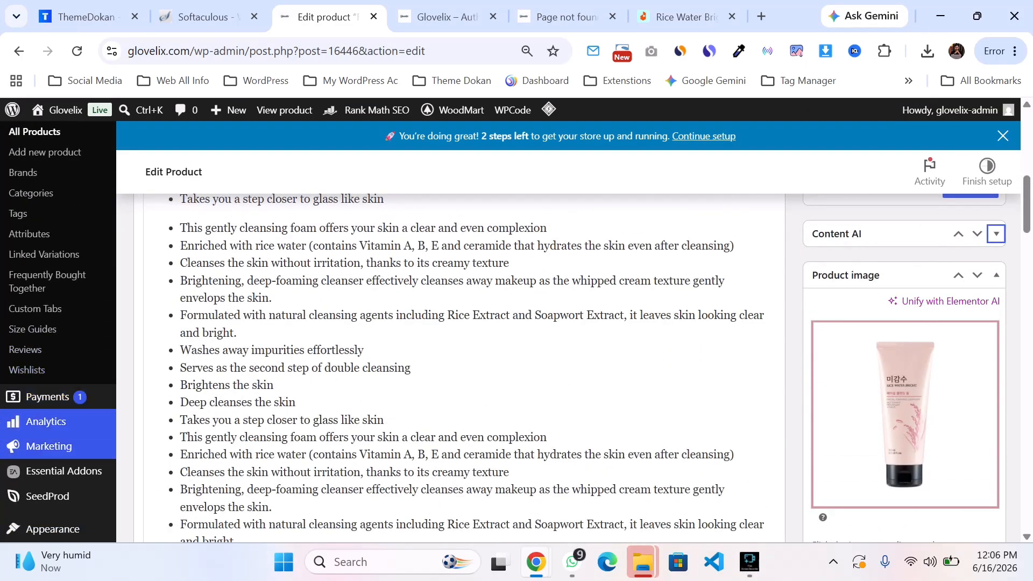
scroll(60, 431, "down", 2)
scroll(59, 430, "up", 3)
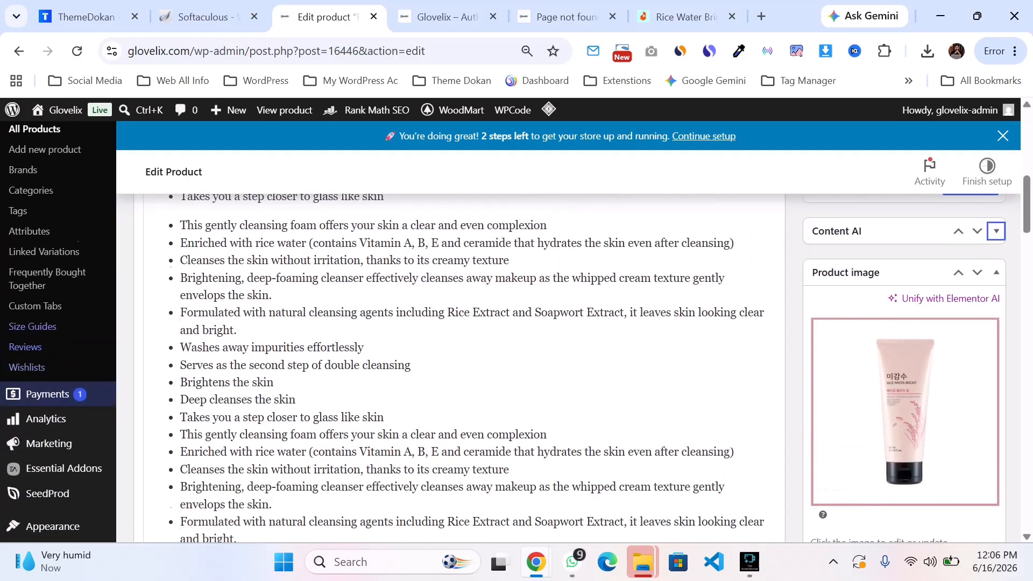
scroll(59, 430, "up", 10)
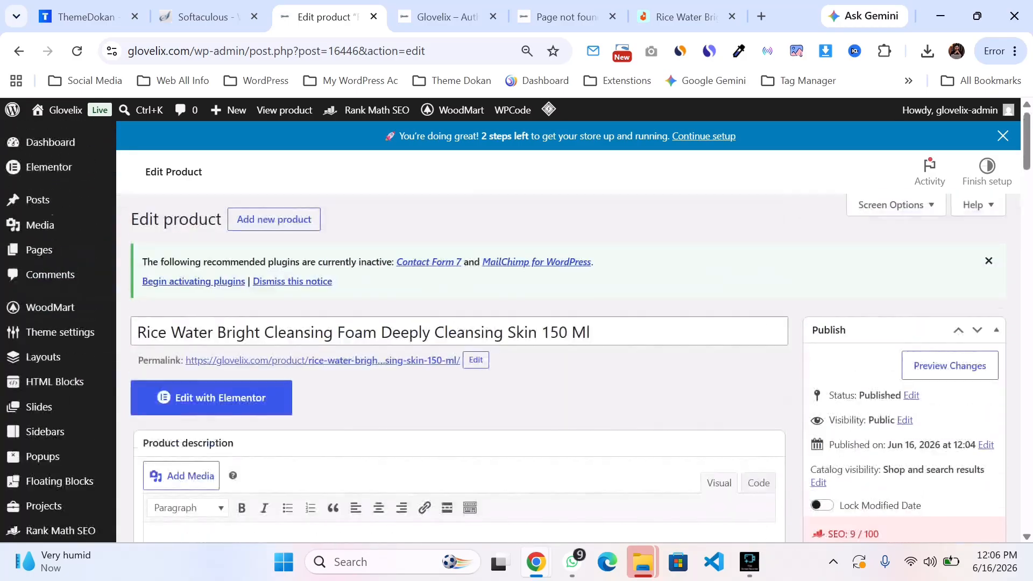
scroll(515, 331, "down", 3)
scroll(515, 331, "down", 10)
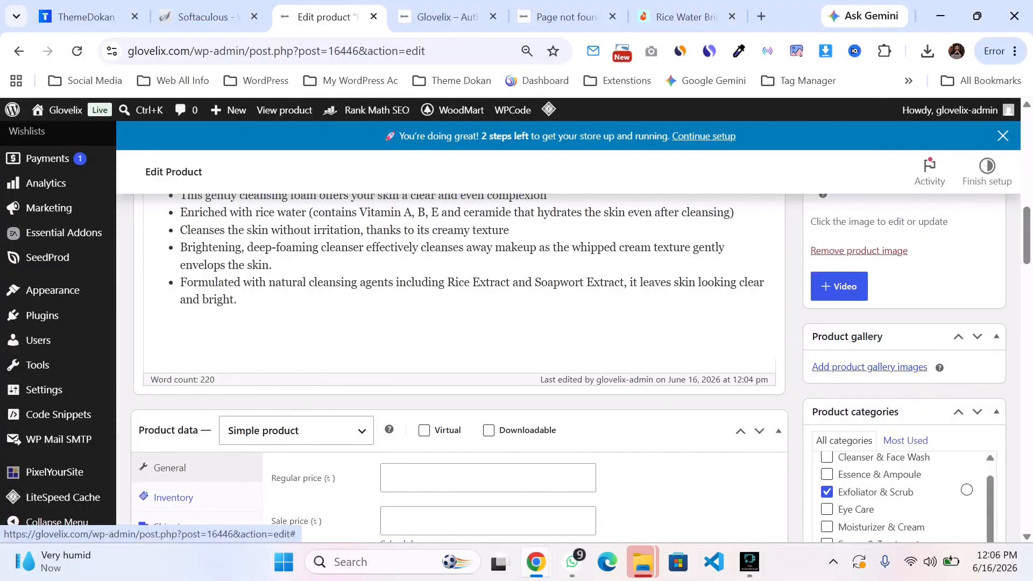
Step: Add the Sunscreen, Moisturizer & Cream and Eye Care images to the product gallery
left_click(870, 366)
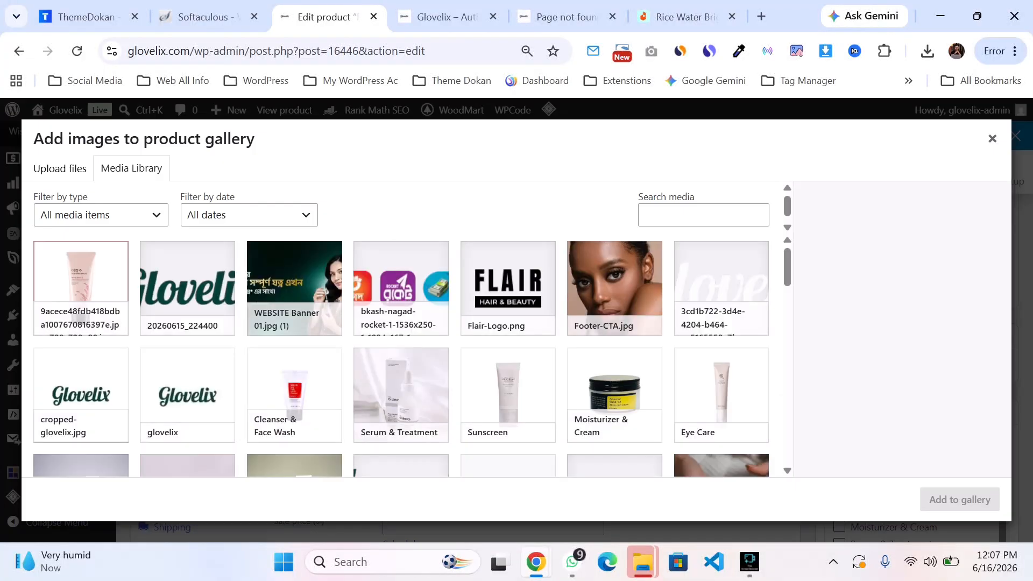
left_click(294, 388)
left_click(508, 387)
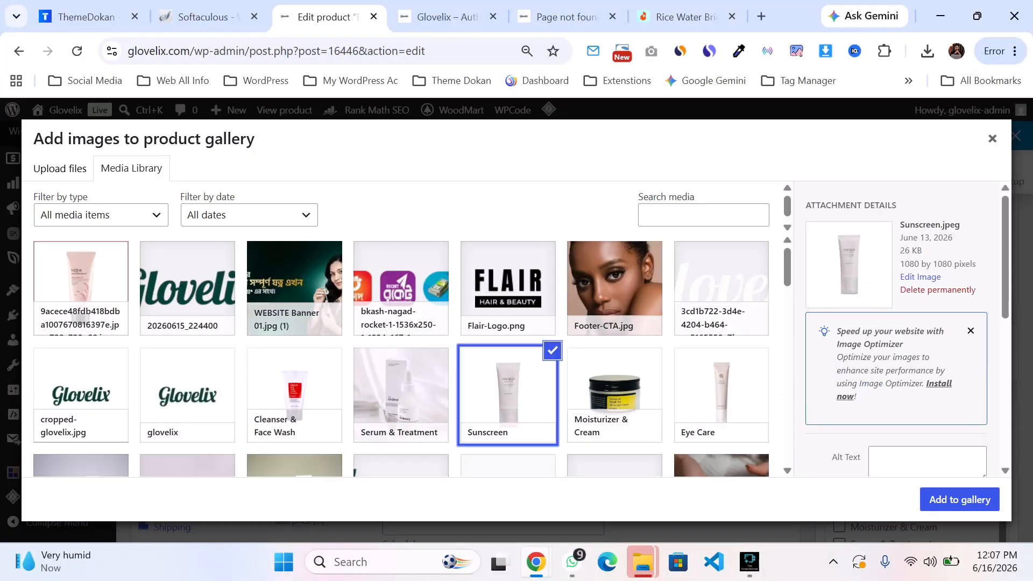
left_click(294, 387, "ctrl")
left_click(614, 387)
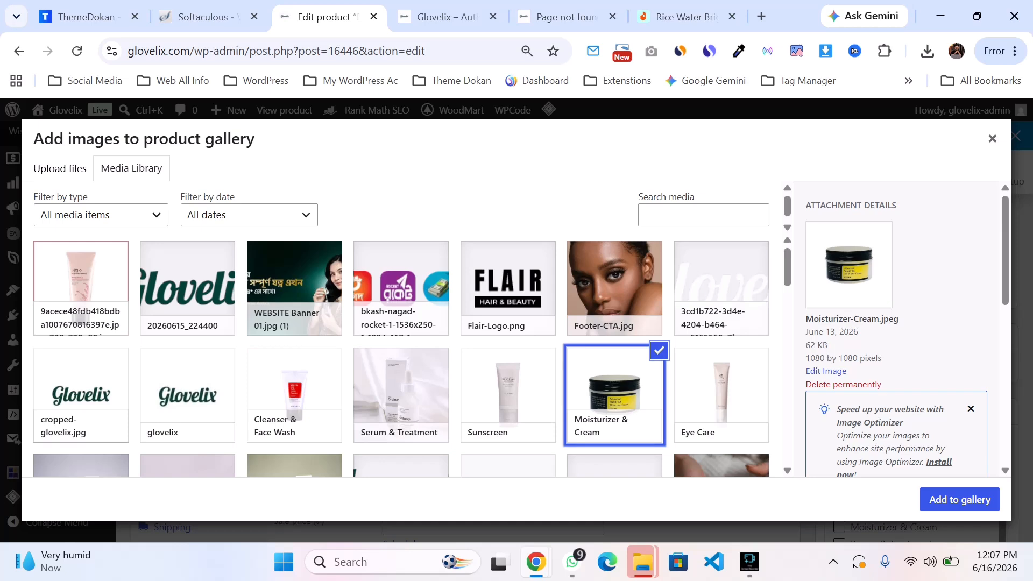
left_click(508, 388)
left_click(614, 388, "ctrl")
left_click(721, 387, "ctrl")
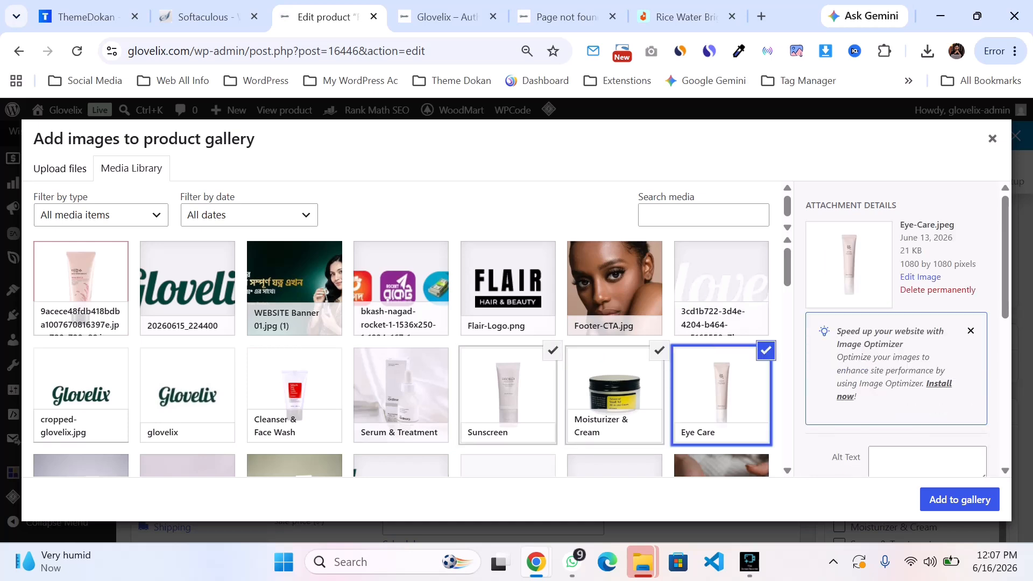
left_click(959, 499)
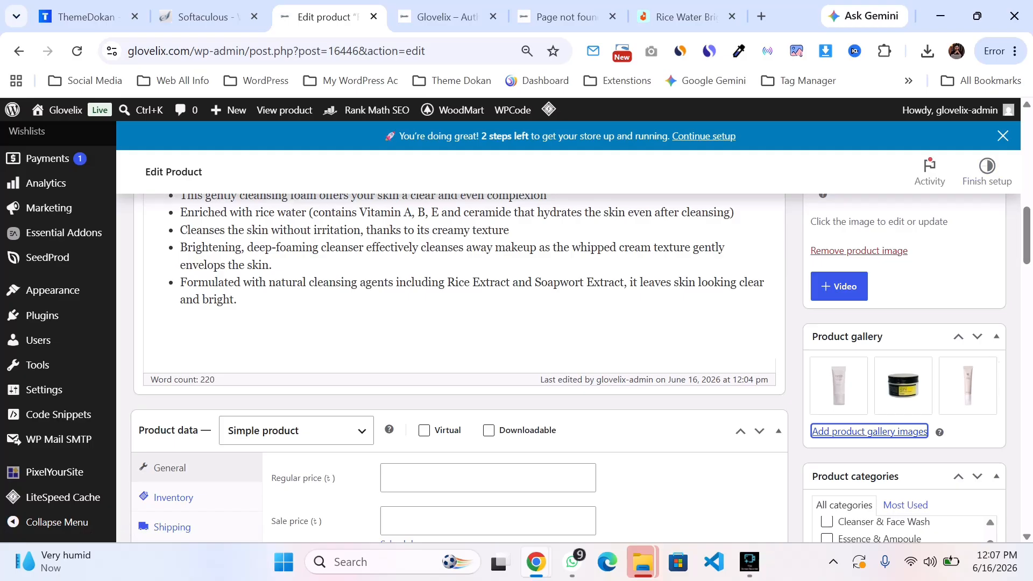
mouse_move(838, 384)
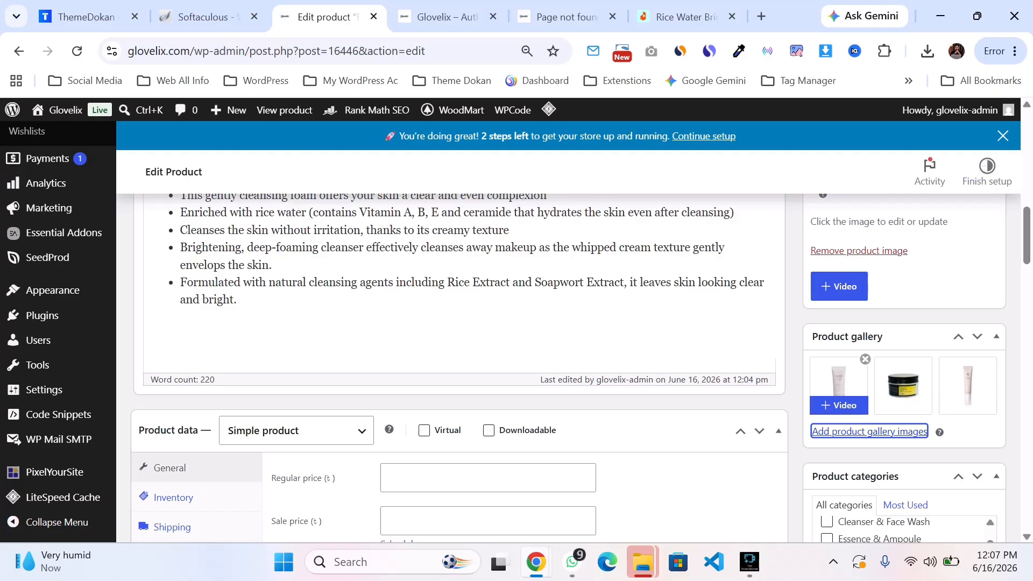
Step: Remove all three images from the product gallery
scroll(839, 385, "up", 6)
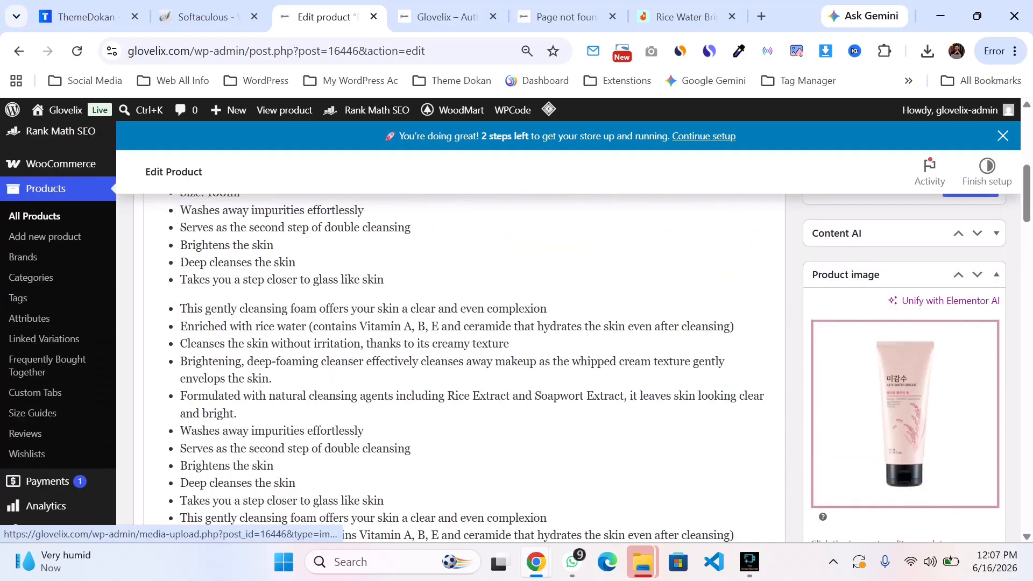
scroll(839, 384, "down", 2)
scroll(839, 385, "up", 2)
scroll(839, 385, "down", 6)
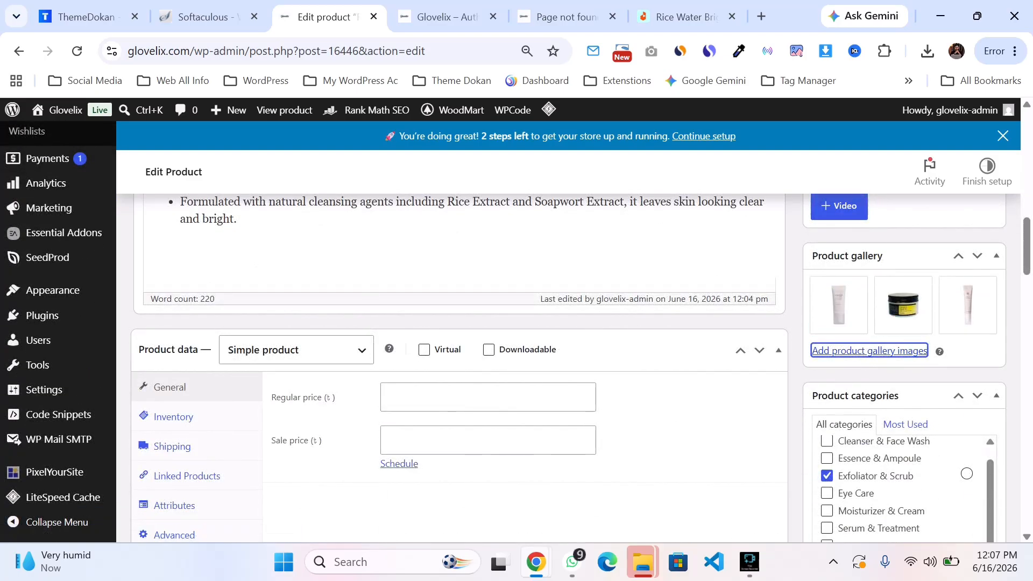
left_click(865, 278)
left_click(865, 278)
left_click(865, 278)
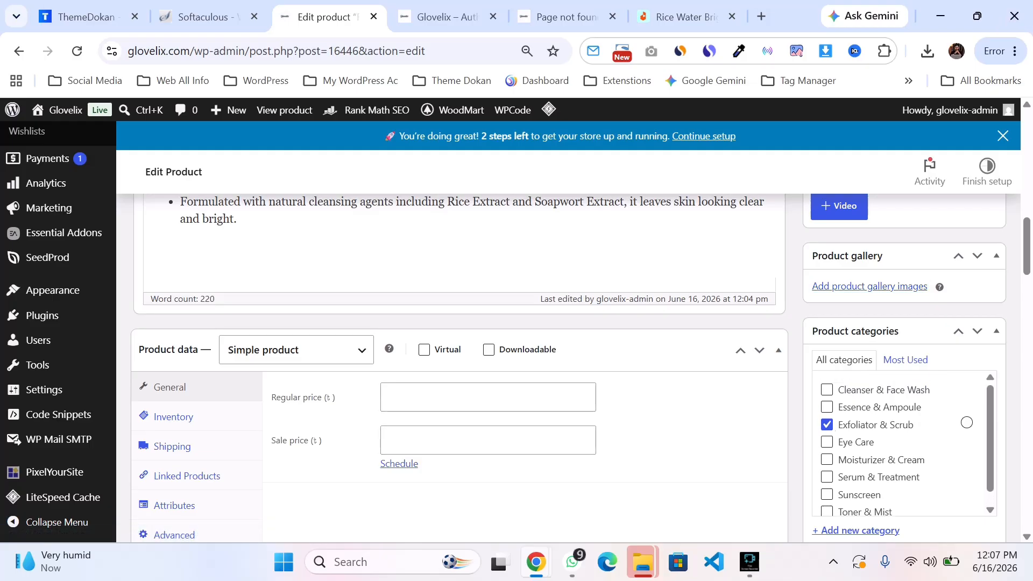
Step: Uncheck the Exfoliator & Scrub category and assign the product to Cleanser & Face Wash instead
left_click(966, 422)
scroll(568, 344, "up", 4)
left_click(686, 17)
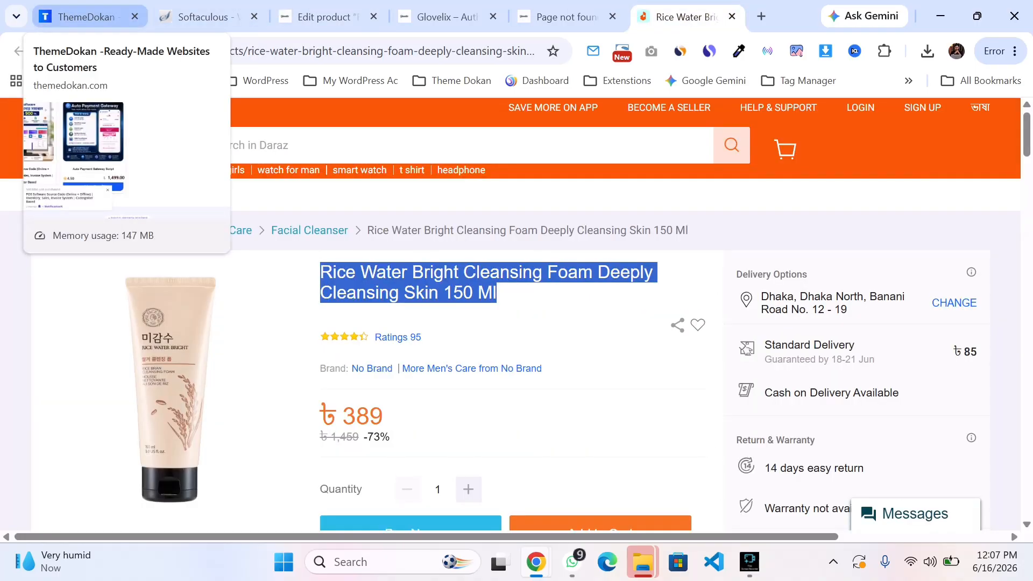
left_click(86, 17)
left_click(327, 17)
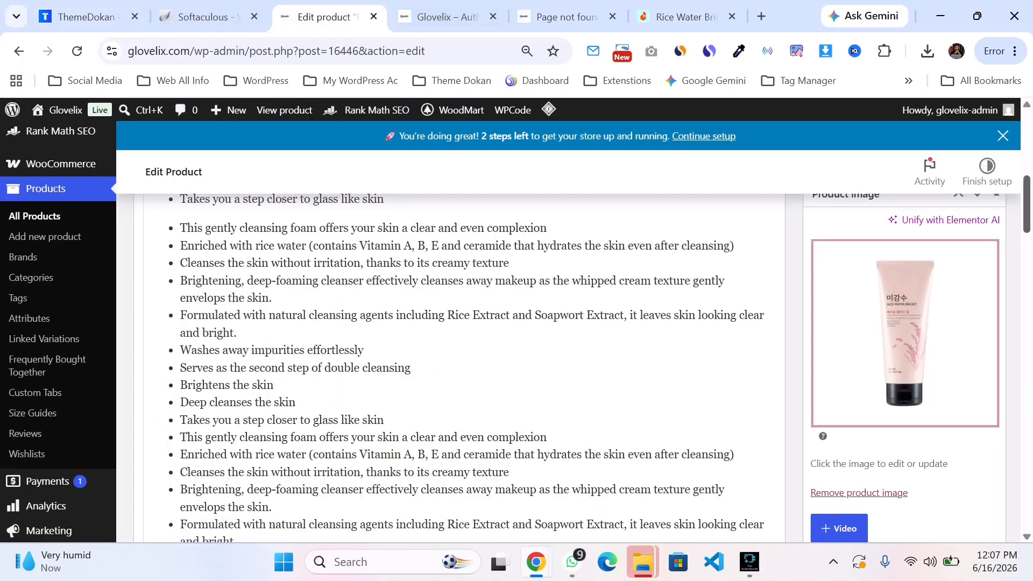
scroll(568, 345, "down", 2)
scroll(451, 323, "up", 2)
scroll(516, 334, "down", 7)
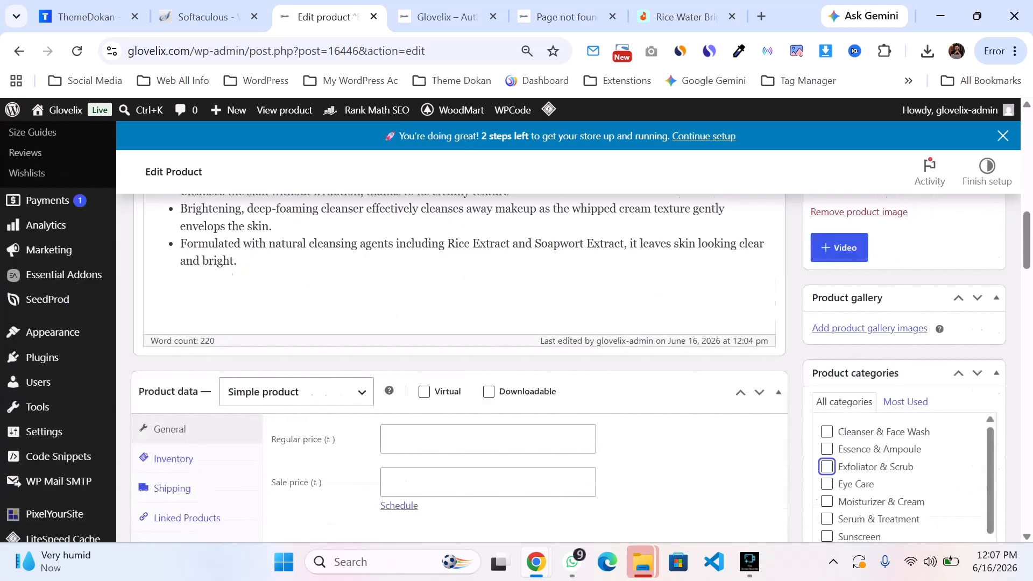
scroll(882, 361, "down", 1)
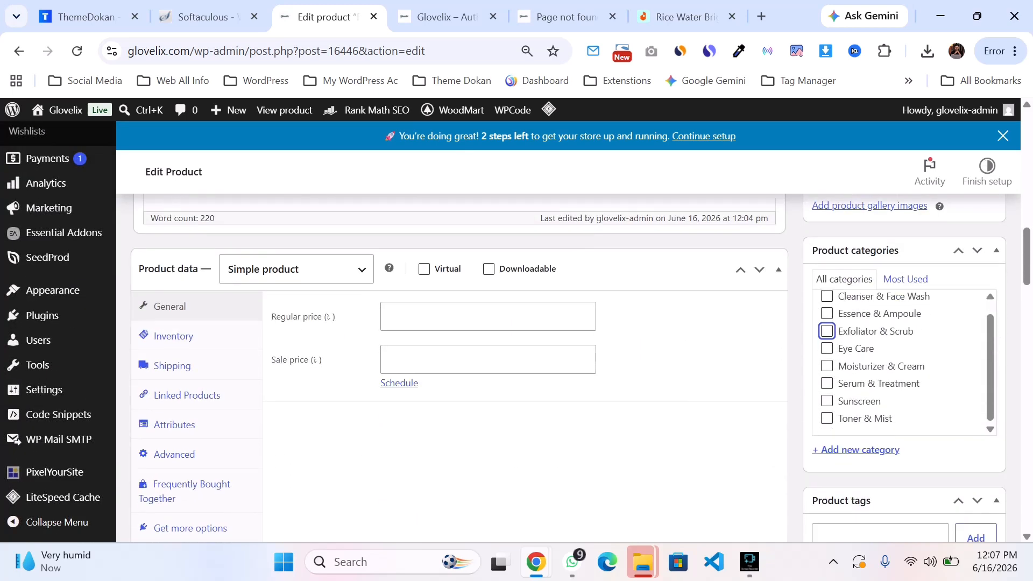
scroll(882, 361, "up", 1)
left_click(828, 308)
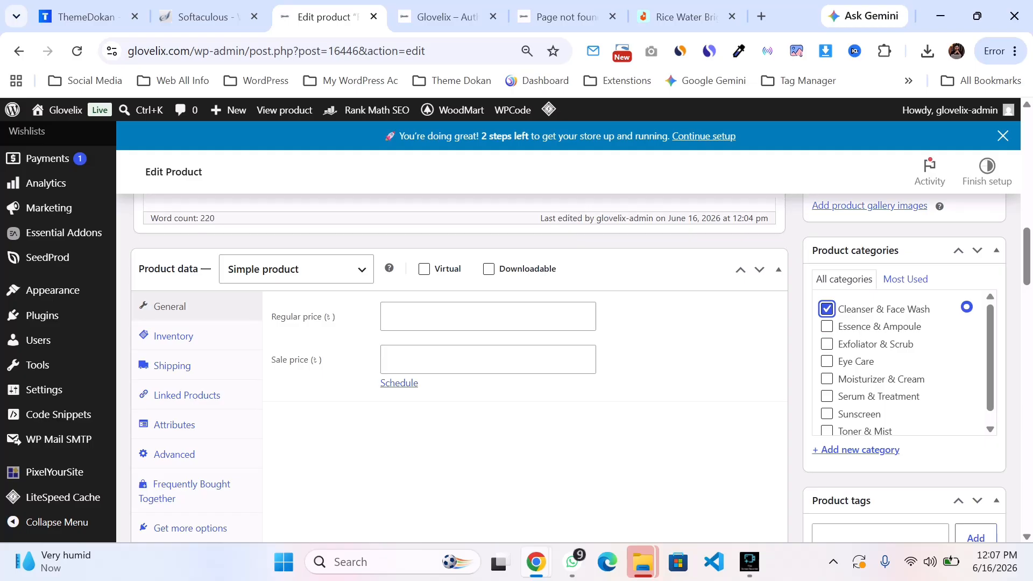
Step: Review the product data, categories and tags sections of the edit page
scroll(516, 332, "up", 2)
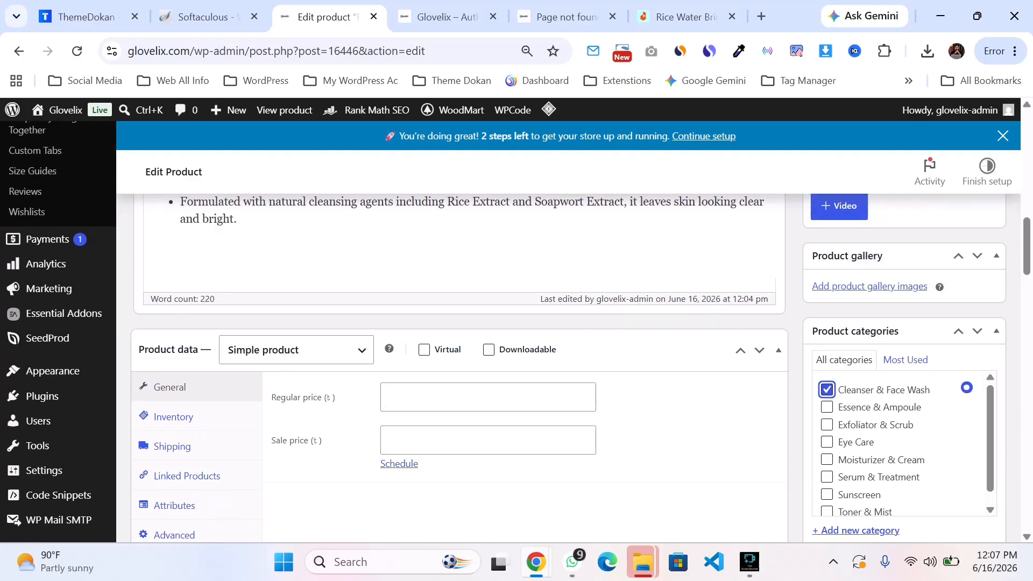
scroll(516, 334, "up", 5)
scroll(516, 334, "down", 4)
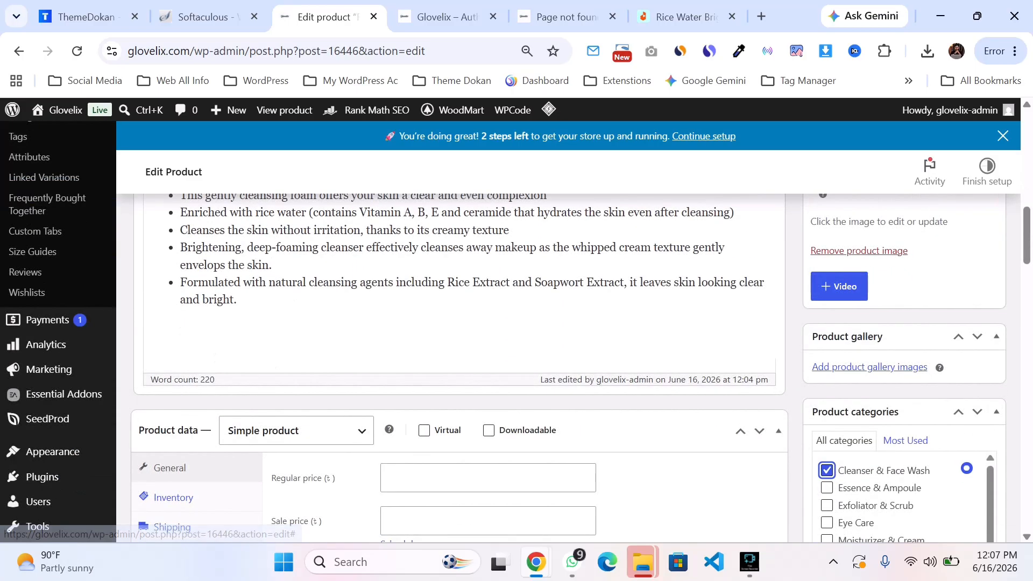
scroll(517, 334, "down", 3)
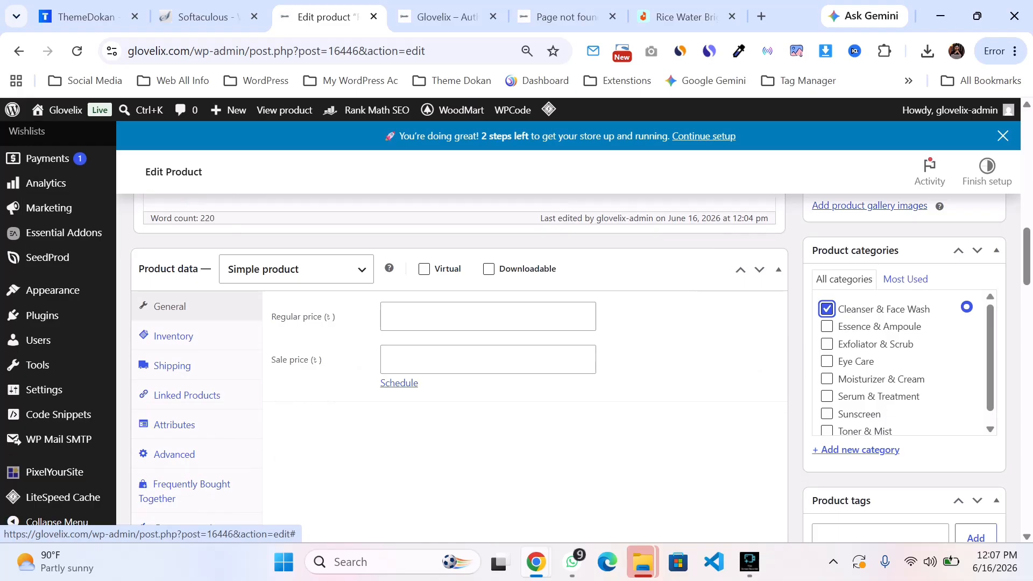
scroll(517, 333, "up", 2)
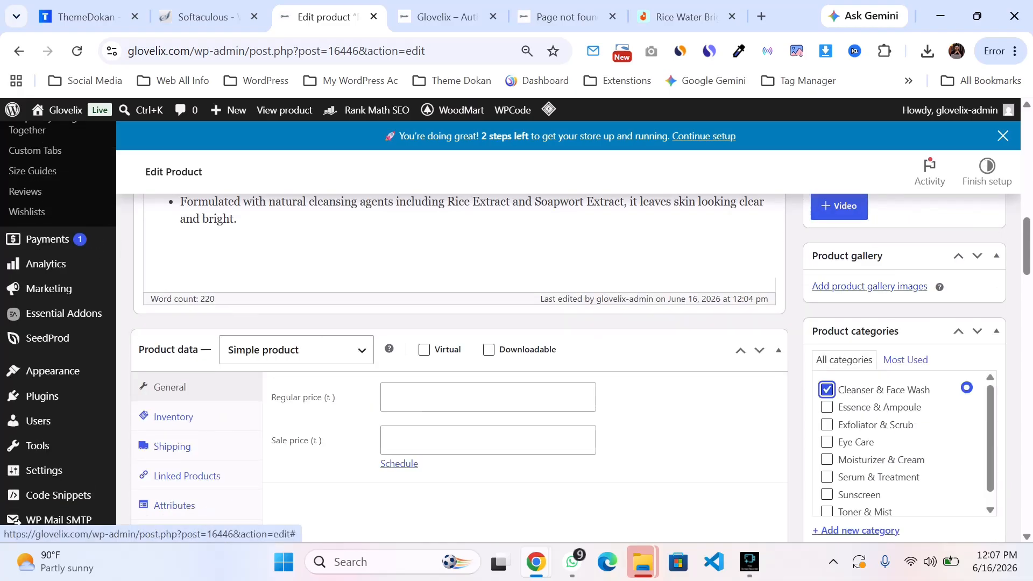
scroll(516, 333, "up", 3)
scroll(516, 334, "down", 4)
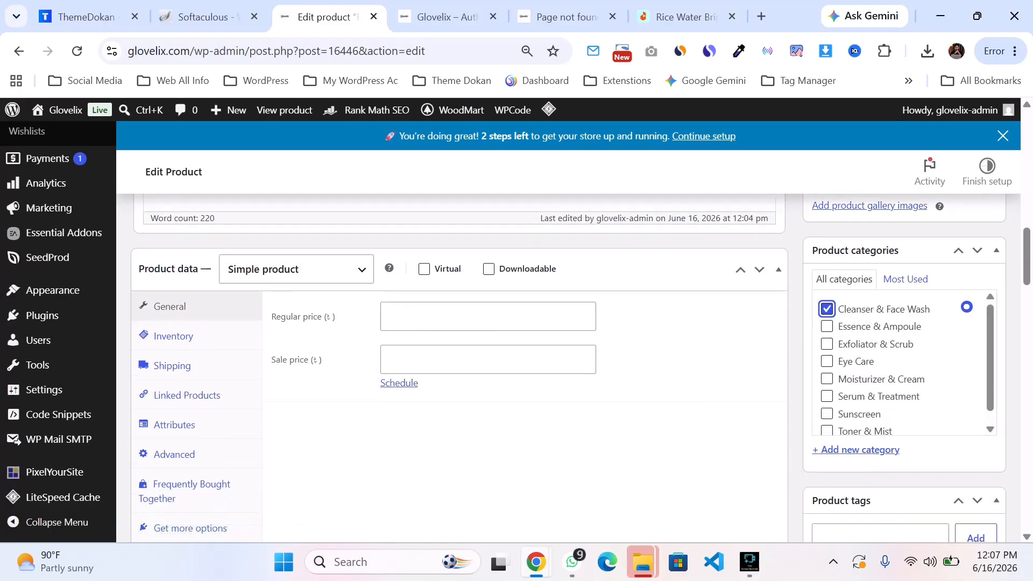
scroll(516, 334, "down", 2)
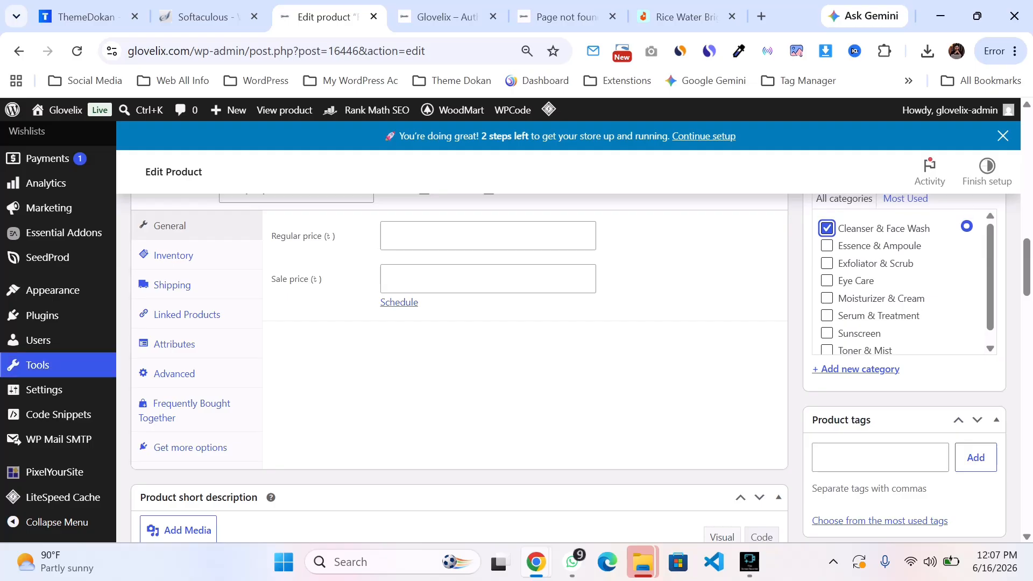
scroll(54, 349, "up", 2)
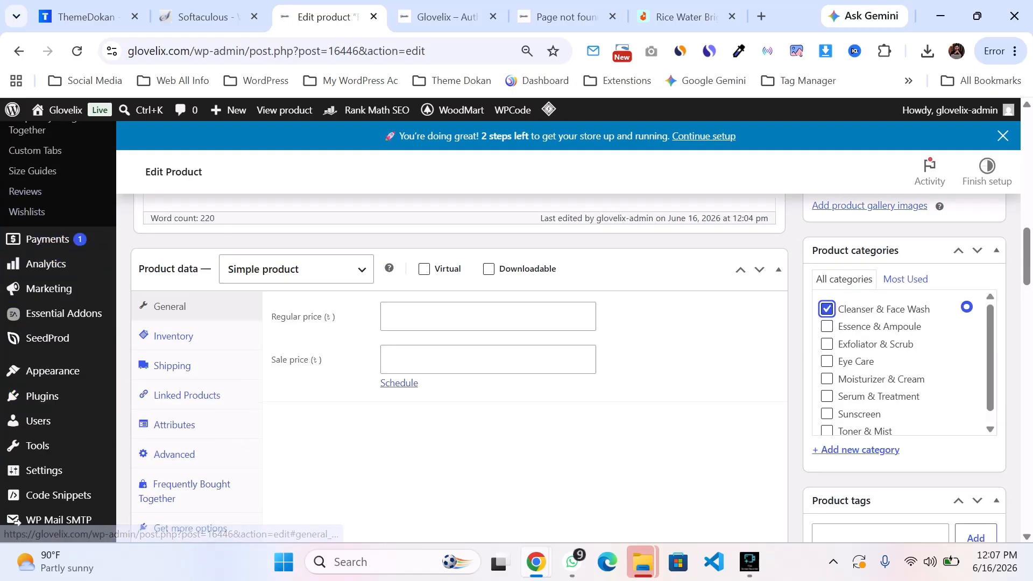
scroll(882, 349, "down", 4)
Step: Add the product tag "Rice Water", taken from the Daraz listing title
left_click(880, 296)
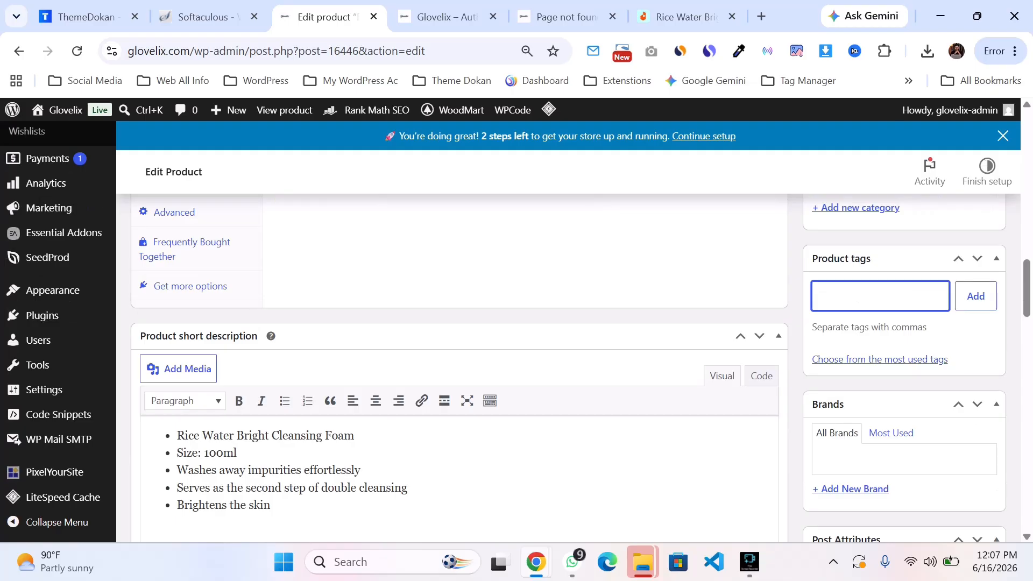
scroll(860, 301, "up", 9)
left_click(686, 17)
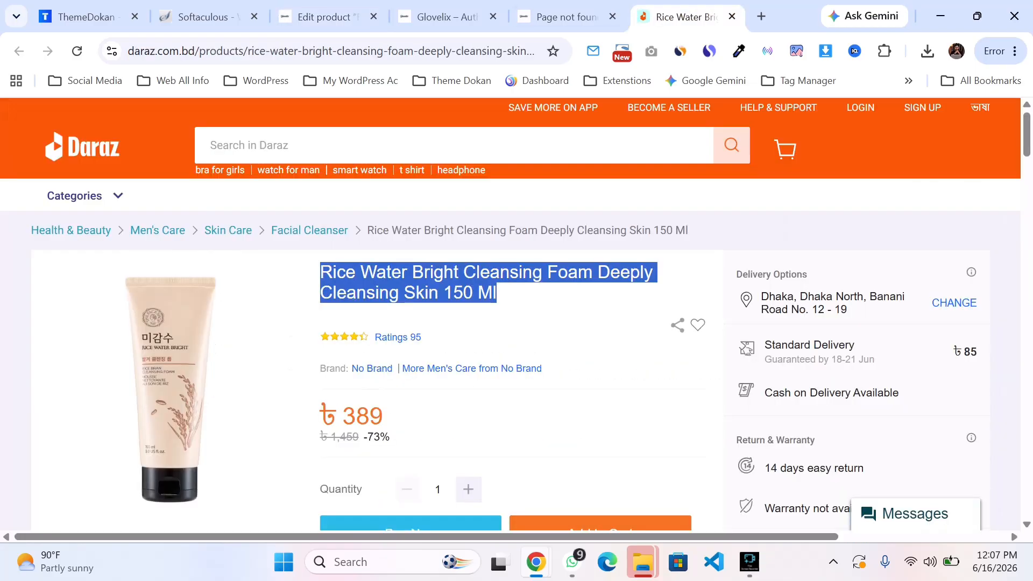
left_click(516, 299)
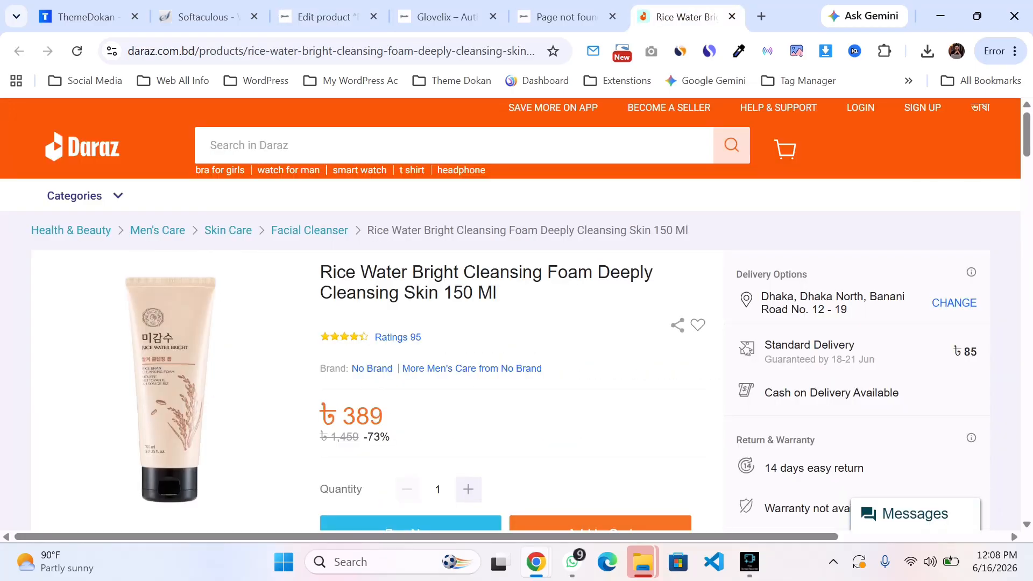
left_click_drag(412, 273, 333, 273)
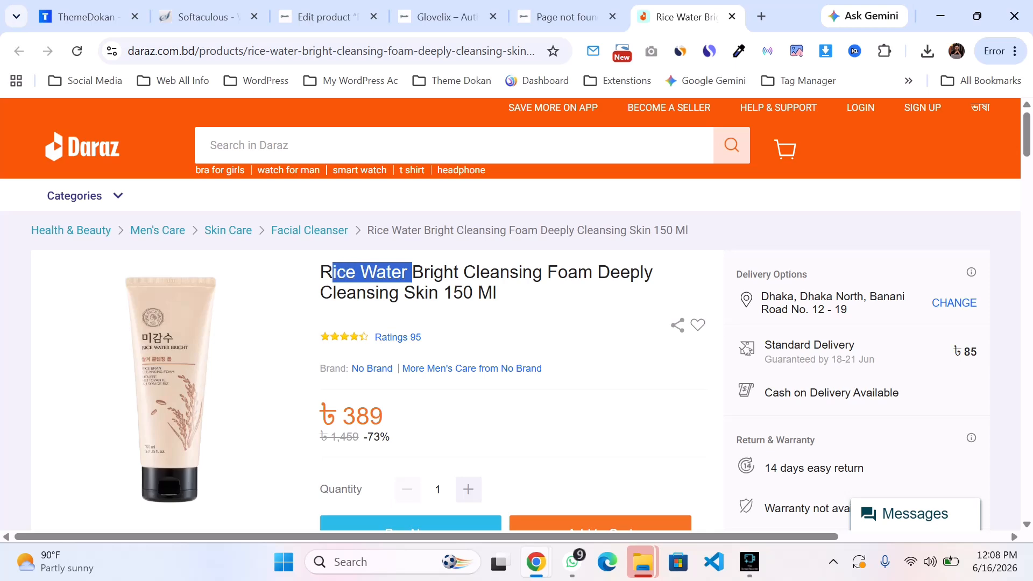
left_click(329, 17)
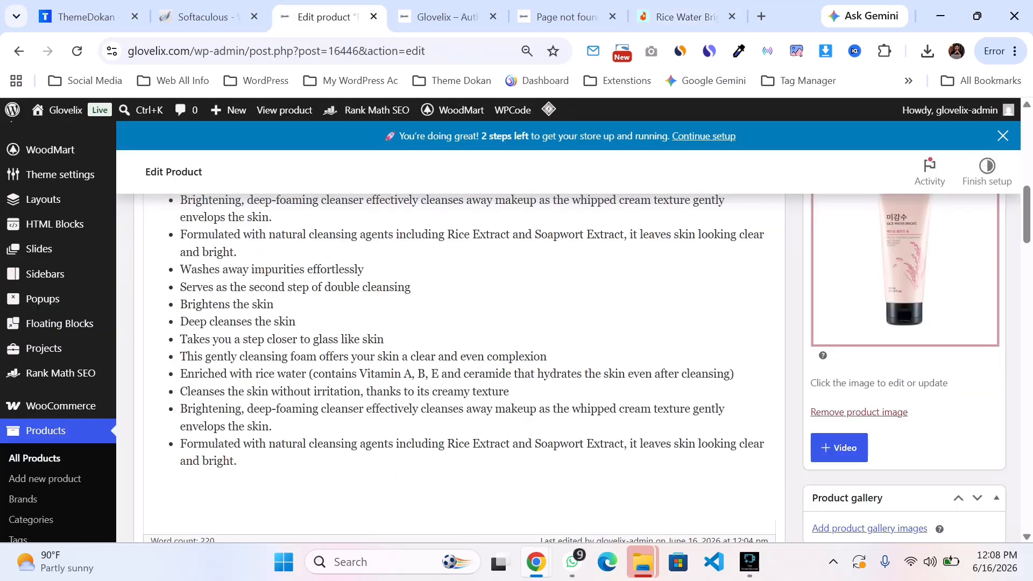
scroll(516, 323, "down", 3)
scroll(516, 323, "down", 6)
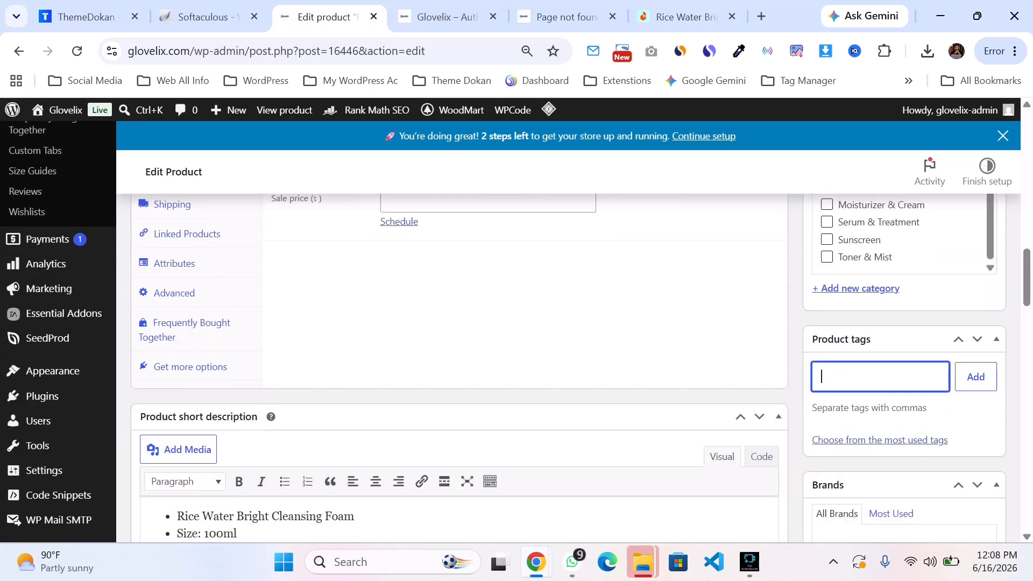
type("Rice Water")
key("Return")
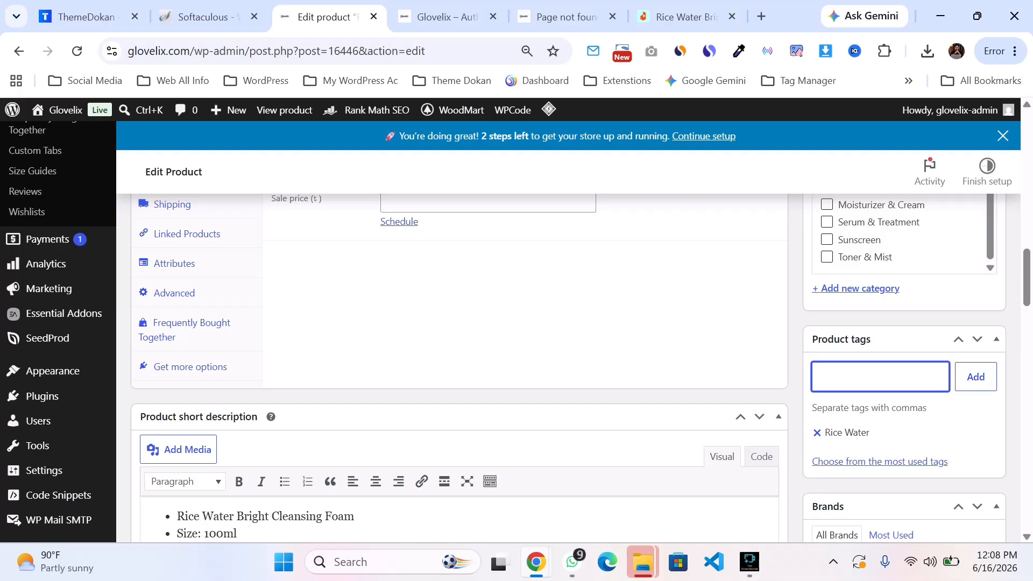
Step: Scroll through the short description, SEO and product option sections of the edit page
scroll(516, 332, "down", 3)
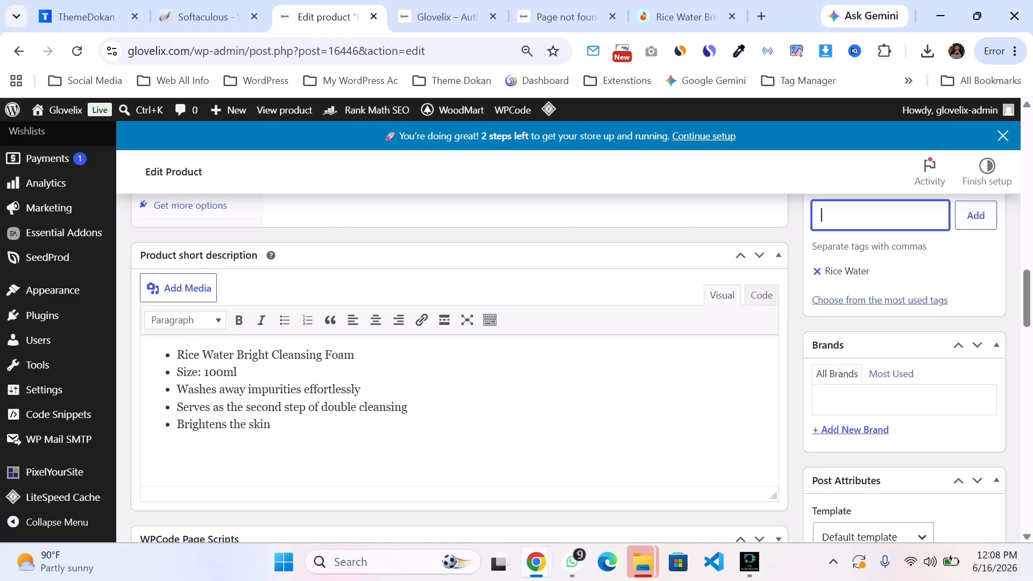
scroll(53, 277, "up", 6)
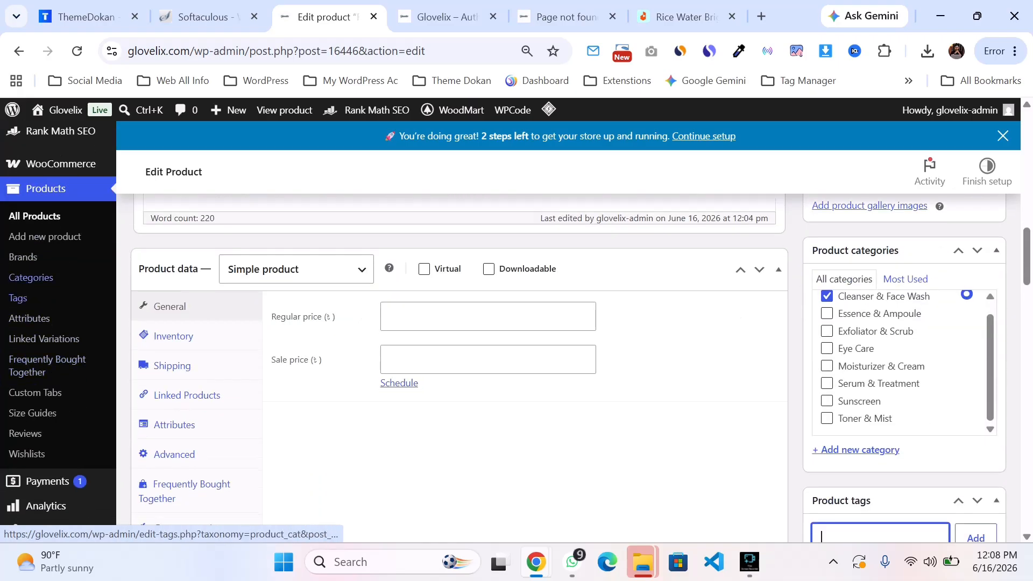
scroll(31, 277, "down", 10)
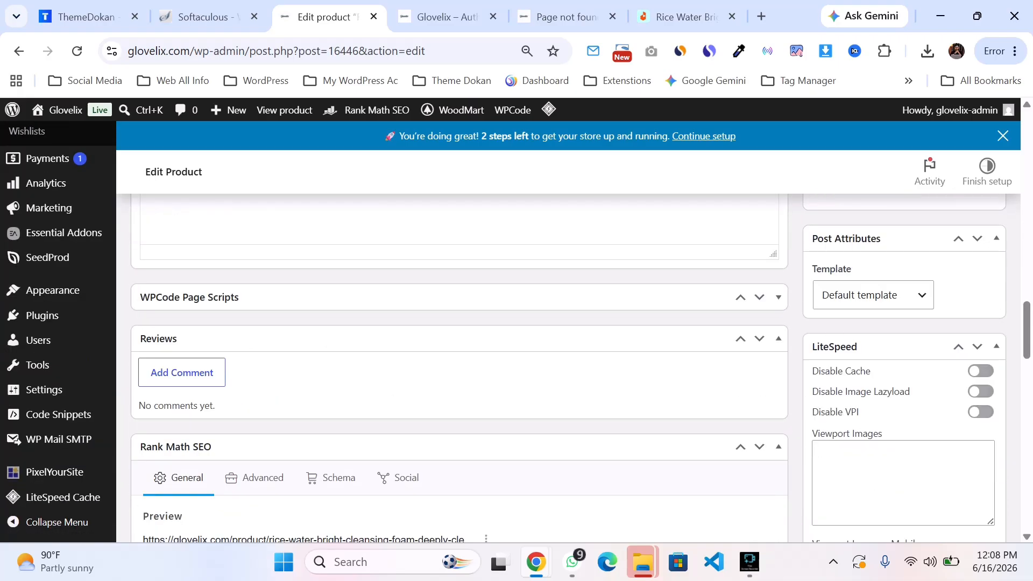
scroll(459, 368, "down", 12)
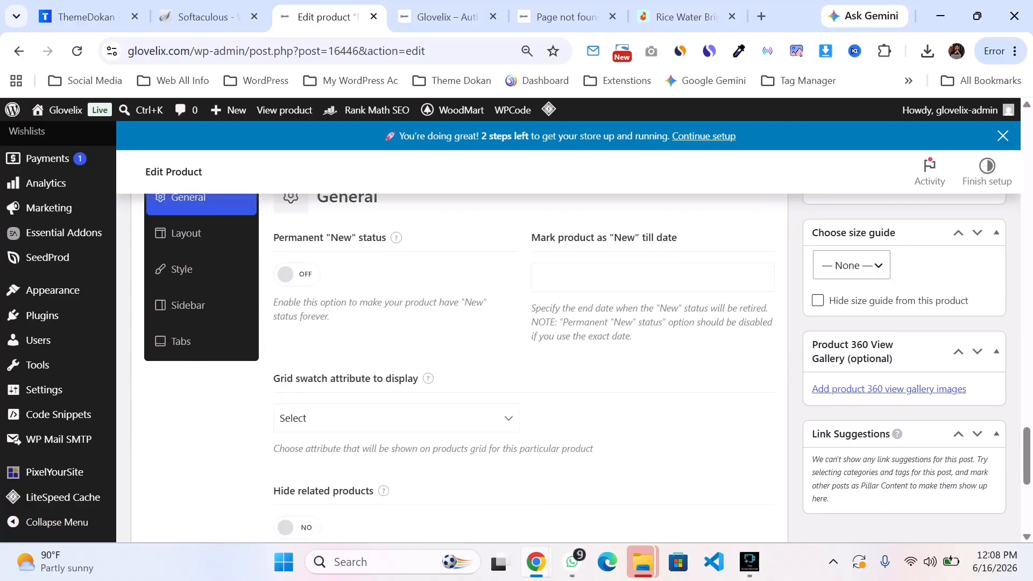
scroll(459, 368, "up", 15)
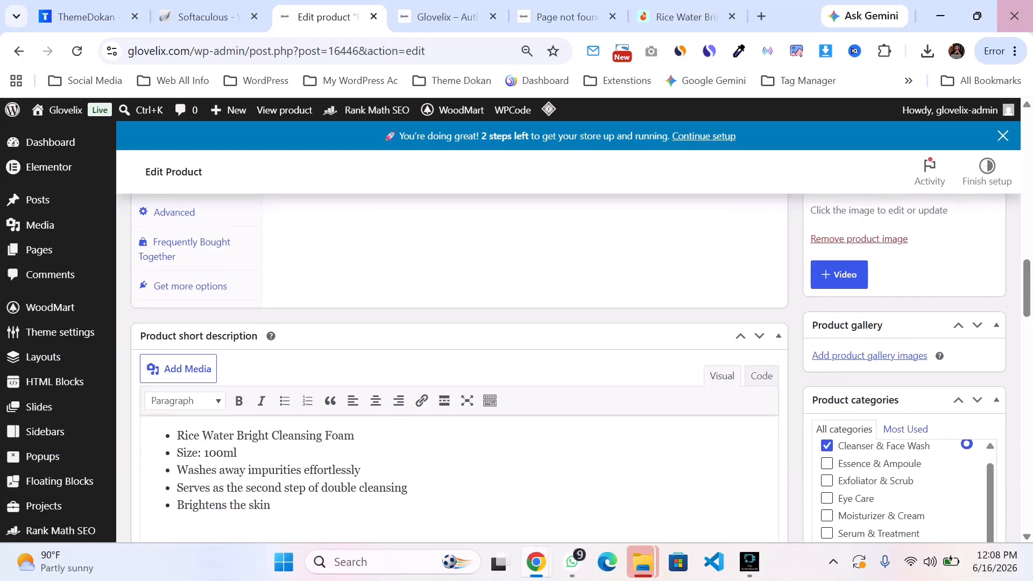
scroll(459, 368, "up", 6)
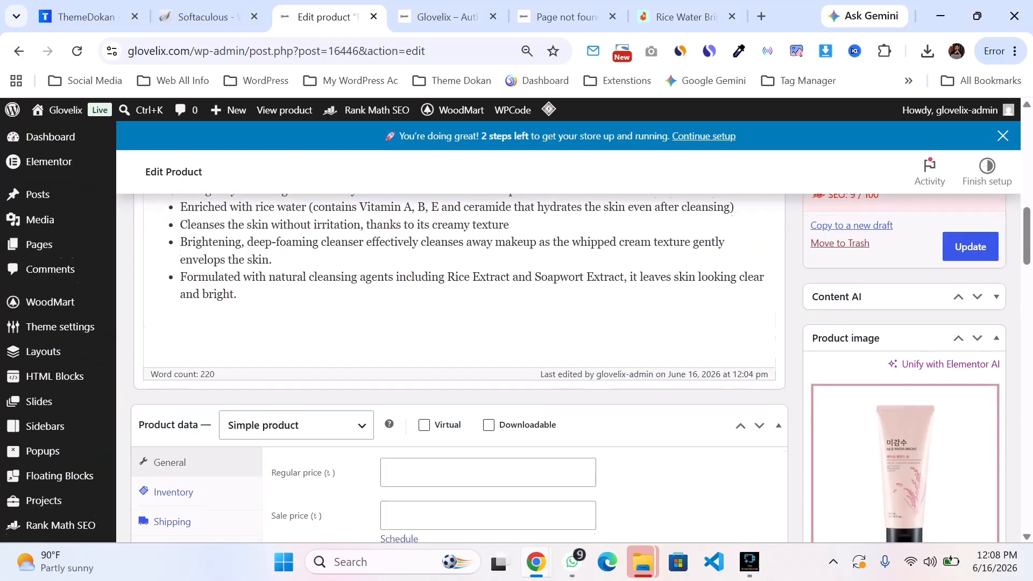
scroll(459, 368, "down", 1)
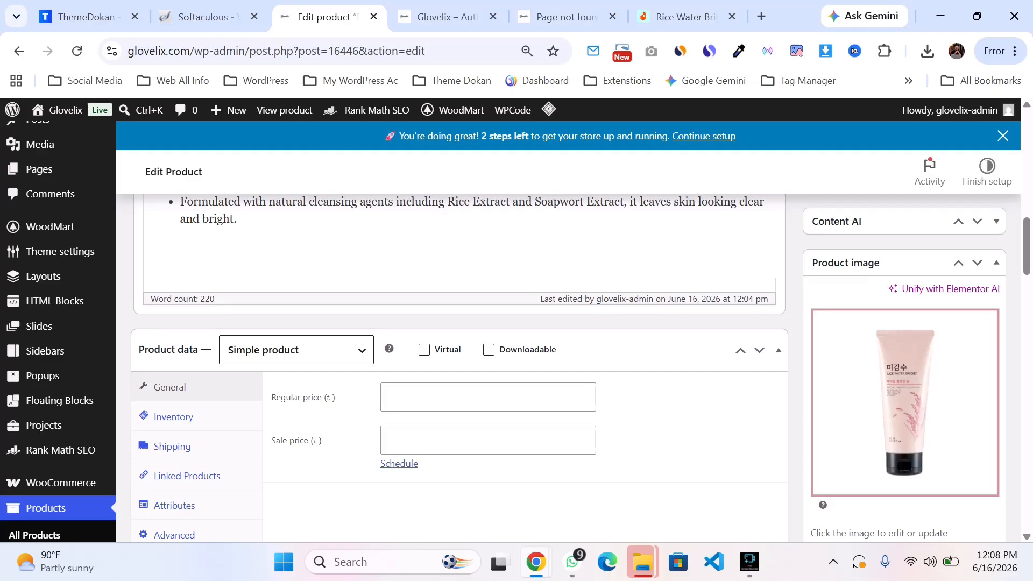
scroll(459, 368, "up", 3)
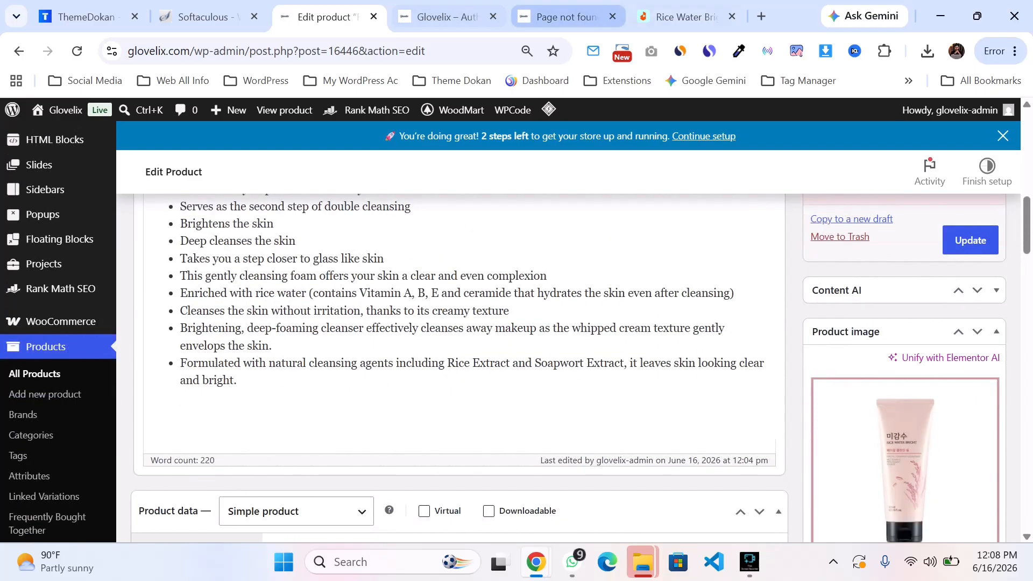
Step: Check the product's price on the Daraz reference listing
left_click(686, 17)
scroll(510, 322, "down", 2)
scroll(510, 323, "up", 2)
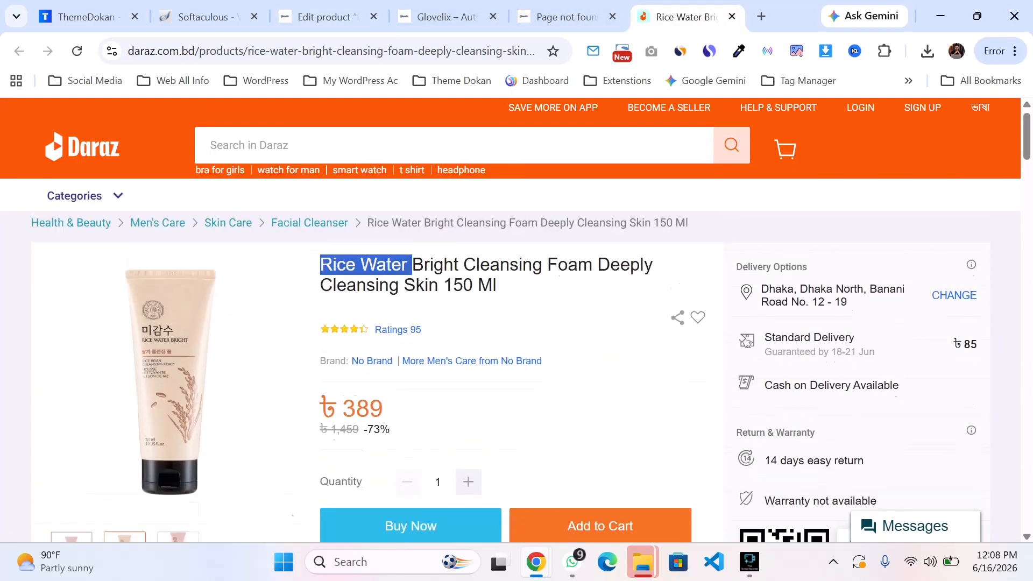
left_click(321, 272)
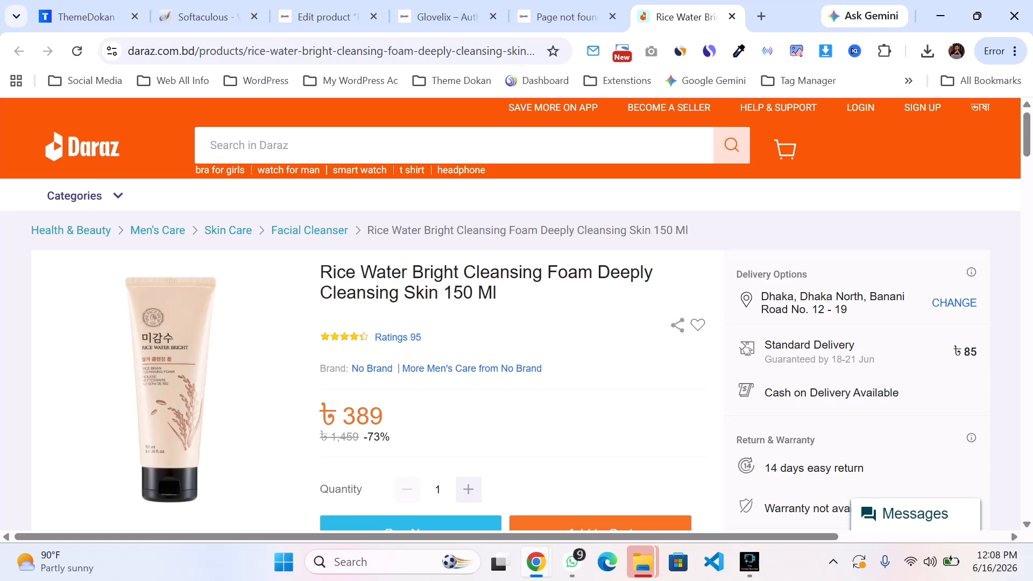
scroll(600, 371, "down", 3)
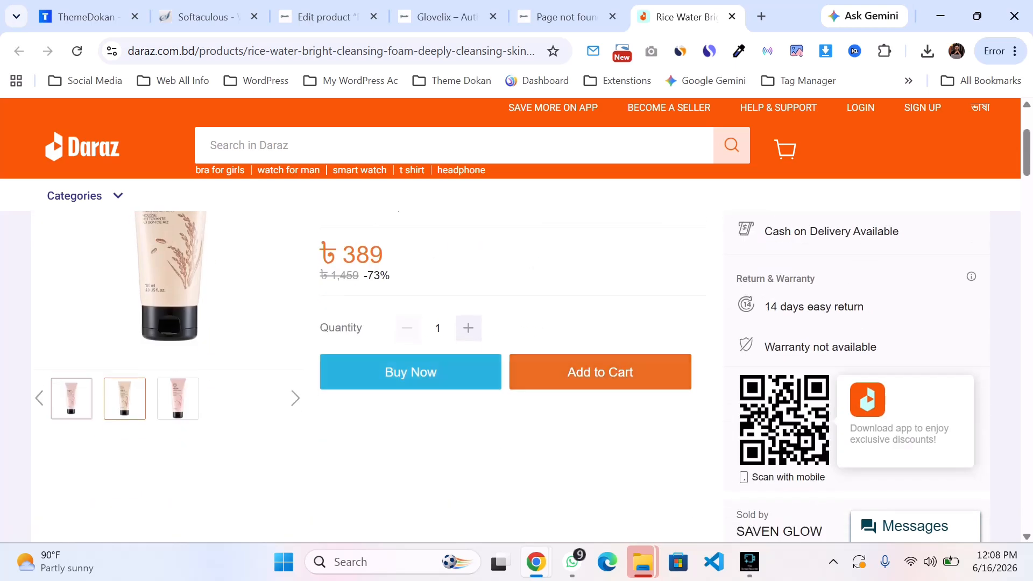
left_click(446, 16)
left_click(323, 17)
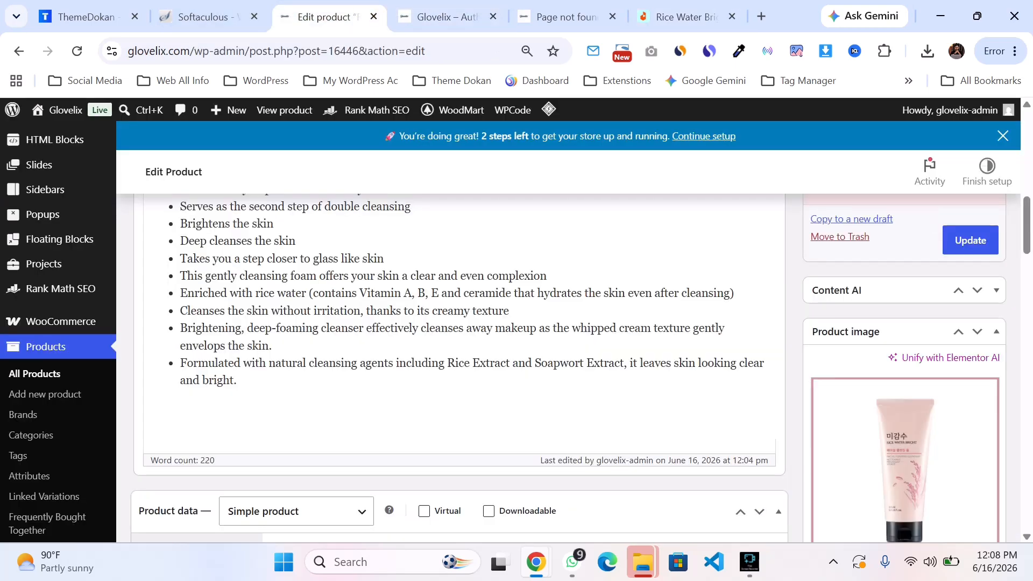
Step: Set the product's regular price to 499 and its sale price to 390
scroll(516, 332, "down", 4)
left_click(476, 317)
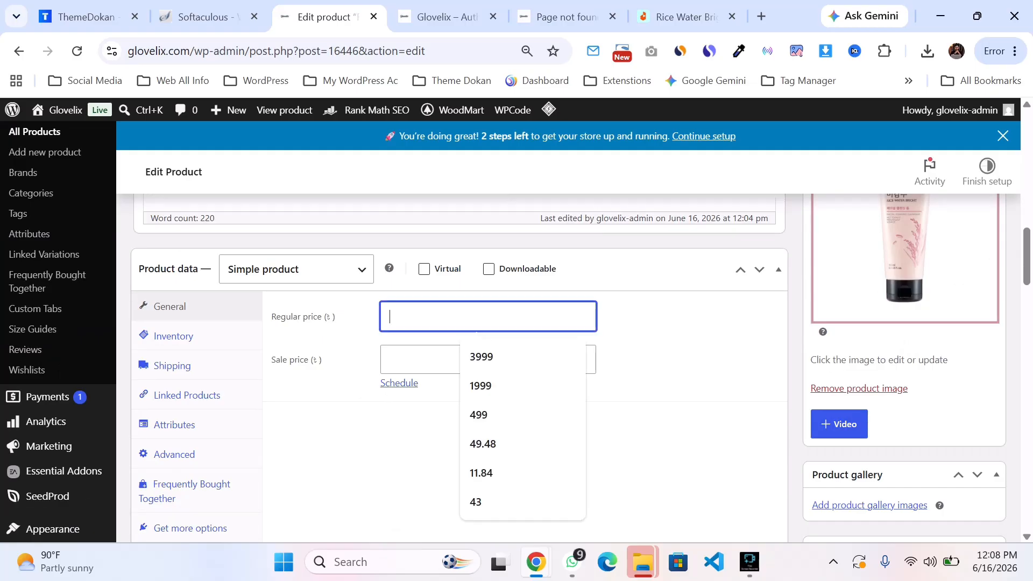
left_click(479, 414)
left_click(476, 359)
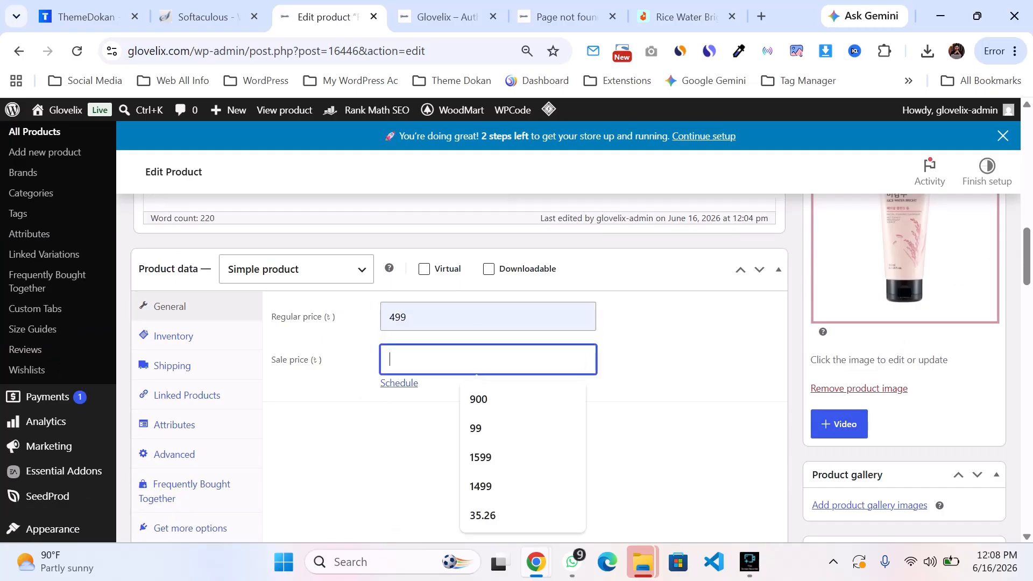
left_click(684, 17)
left_click(204, 17)
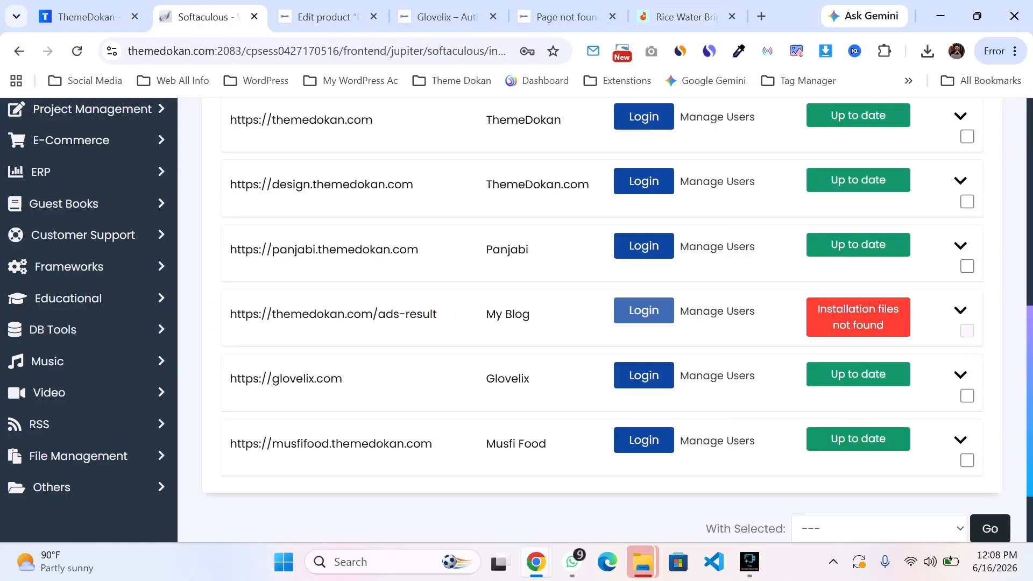
key("ctrl+Tab")
key("ctrl+Tab")
key("ctrl+shift+Tab")
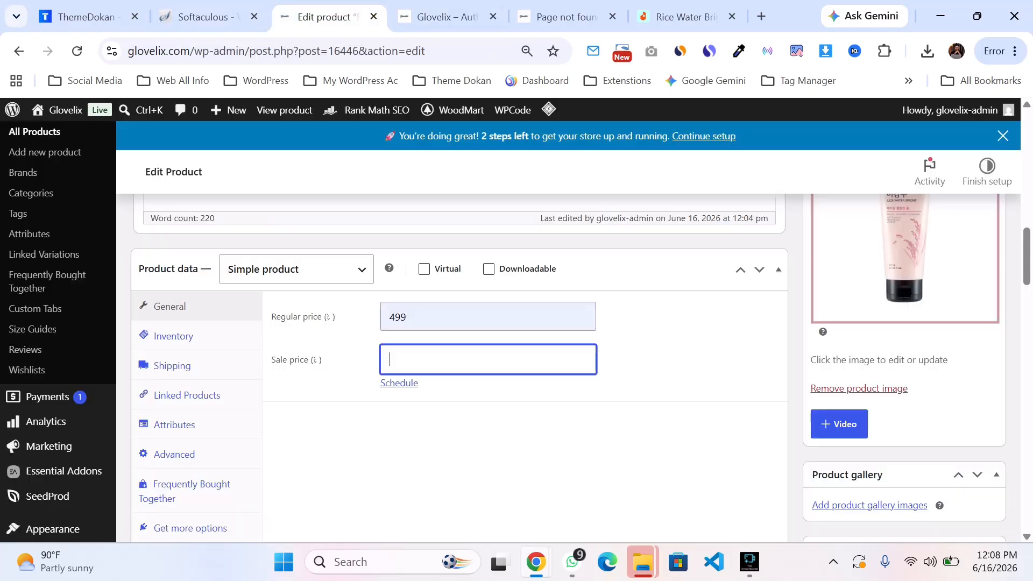
type("390")
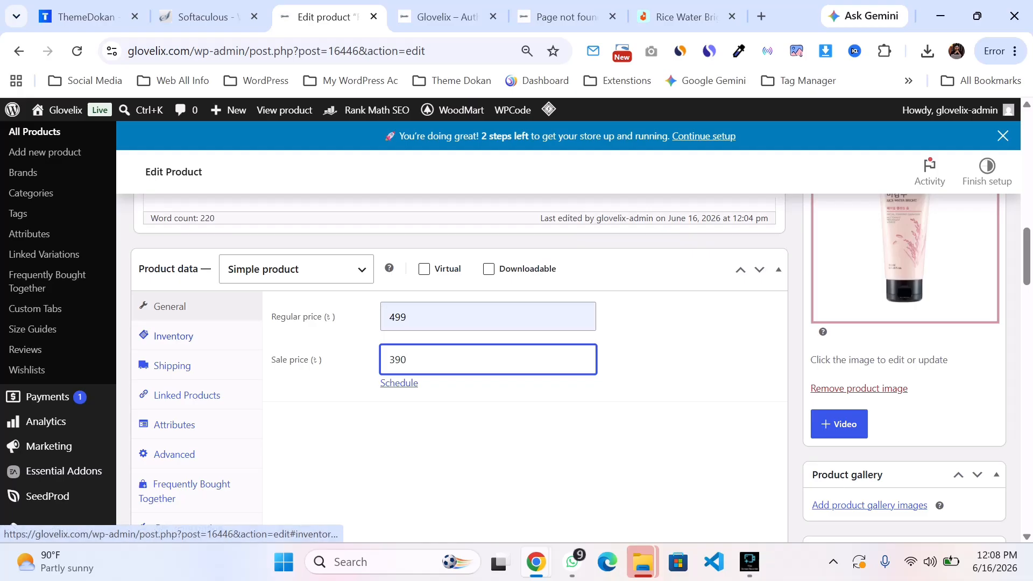
Step: Review the product type options in the product data section
scroll(178, 335, "down", 5)
scroll(460, 355, "down", 7)
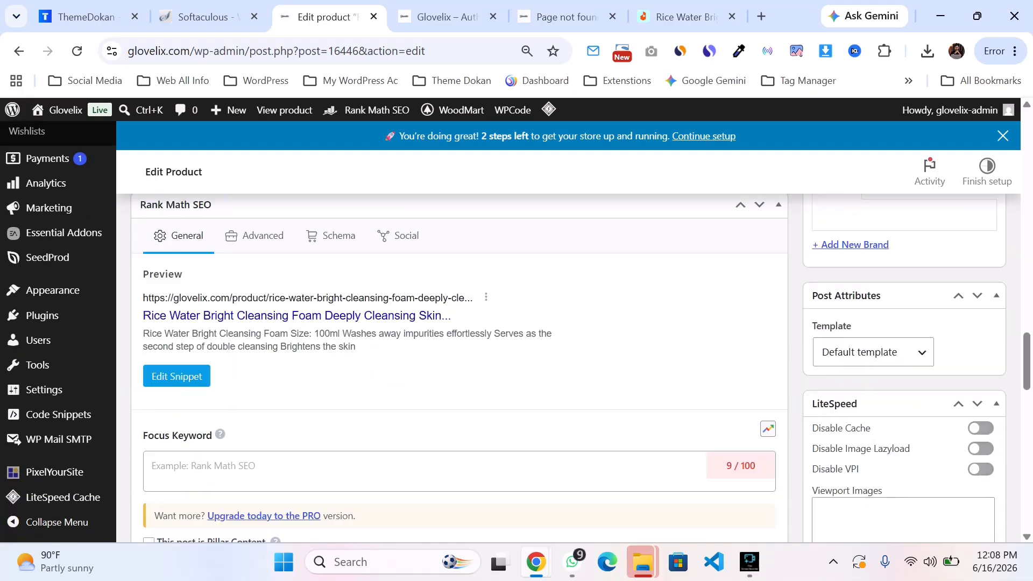
scroll(459, 355, "up", 10)
left_click(296, 269)
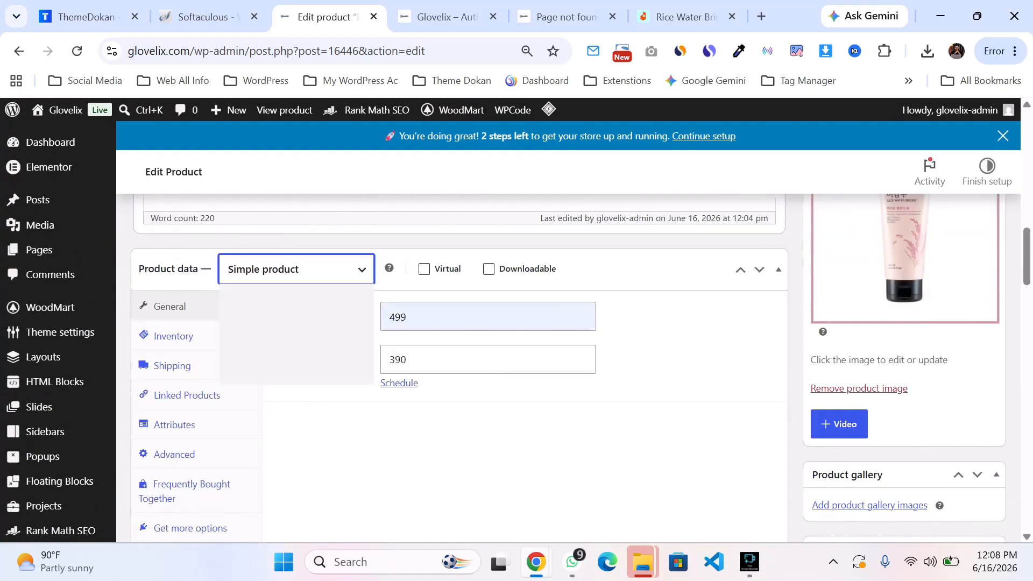
left_click(275, 313)
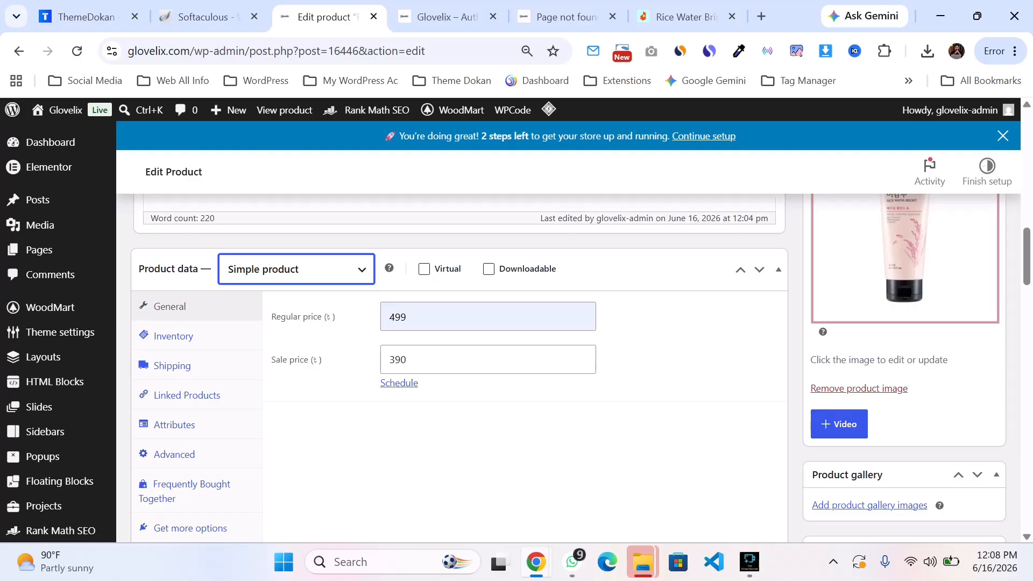
scroll(459, 355, "up", 2)
scroll(459, 355, "up", 10)
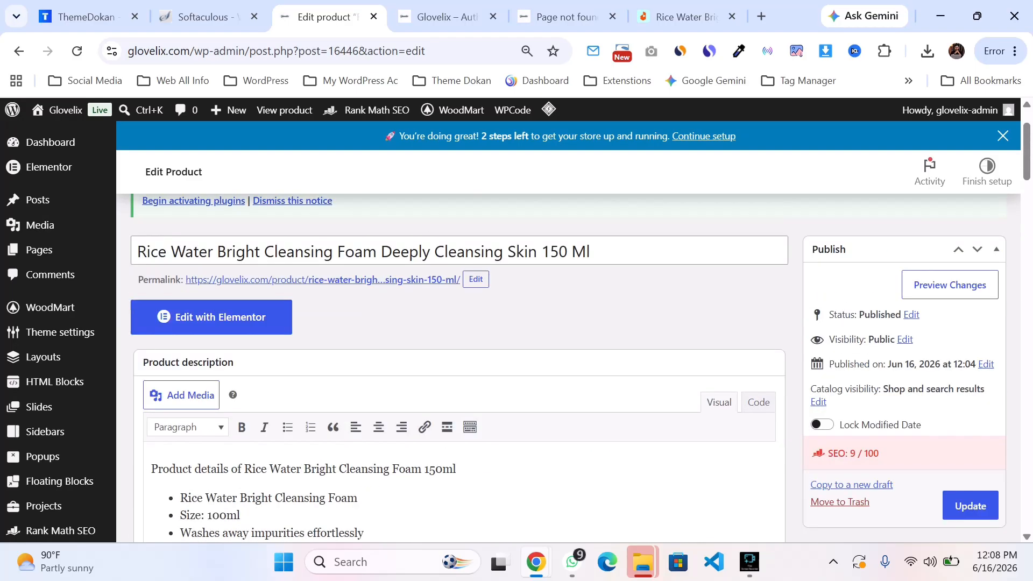
Step: Examine the product title, description and Rank Math SEO section of the edit page
left_click_drag(591, 251, 137, 252)
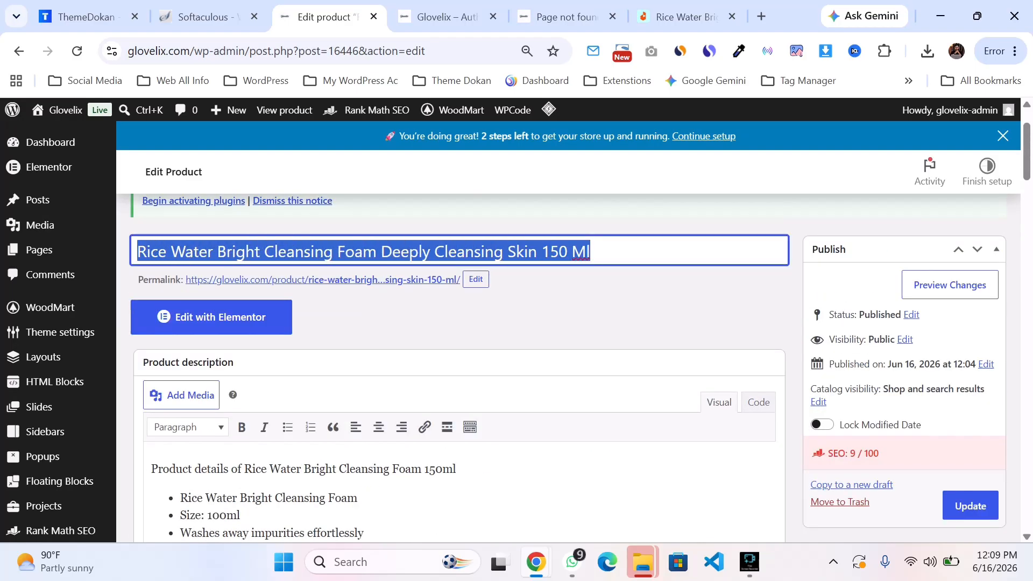
scroll(460, 355, "down", 10)
scroll(459, 355, "down", 4)
key("ctrl+minus")
scroll(459, 355, "up", 12)
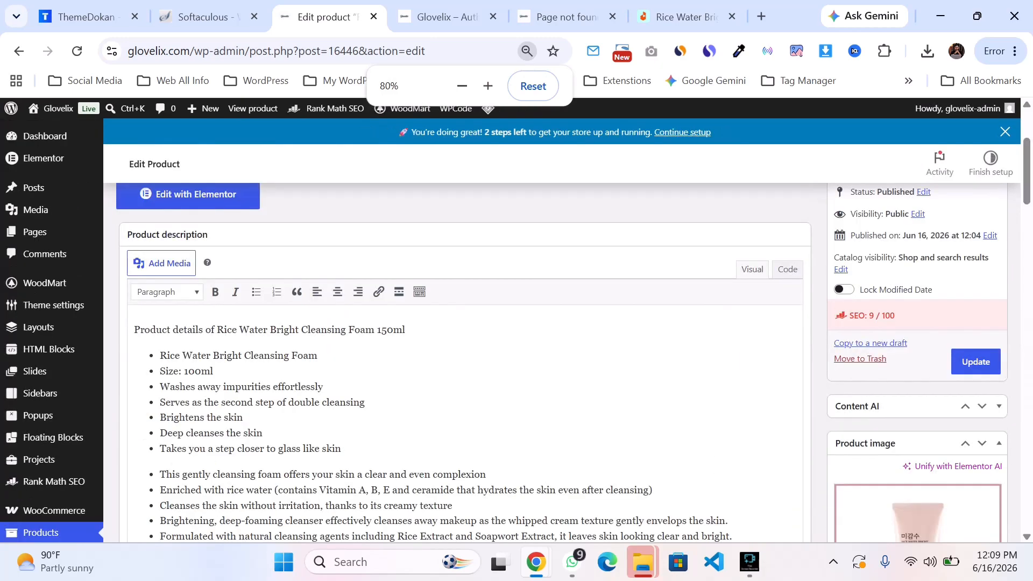
scroll(460, 355, "down", 5)
key("ctrl+plus")
key("ctrl+plus")
scroll(460, 355, "down", 10)
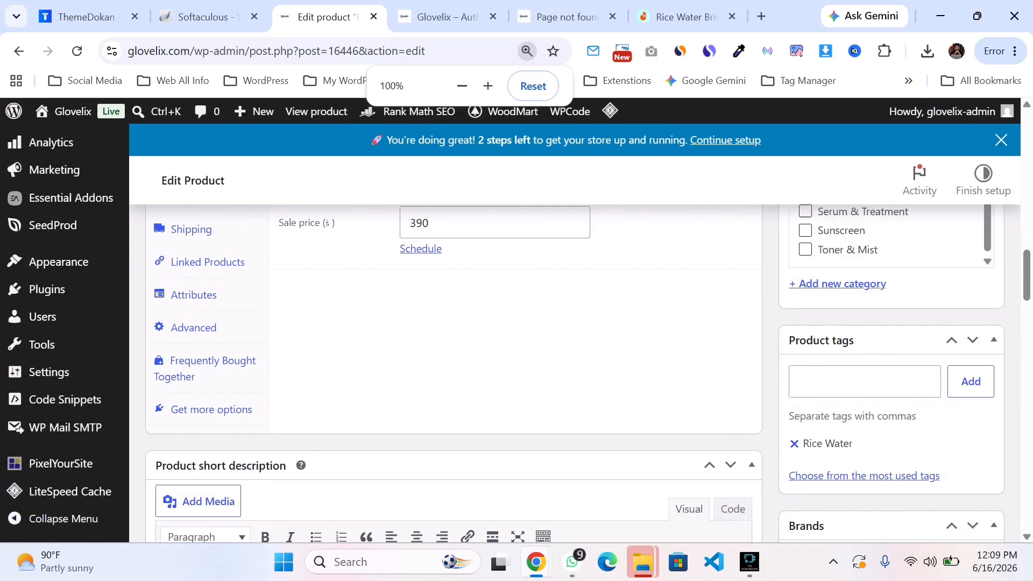
key("ctrl+minus")
key("ctrl+minus")
scroll(364, 369, "down", 5)
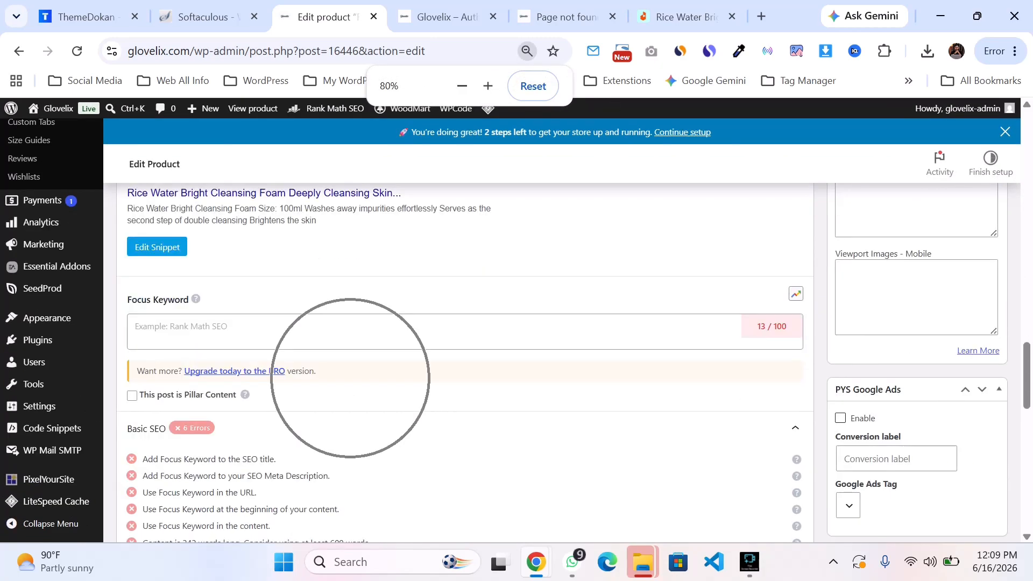
scroll(459, 355, "up", 3)
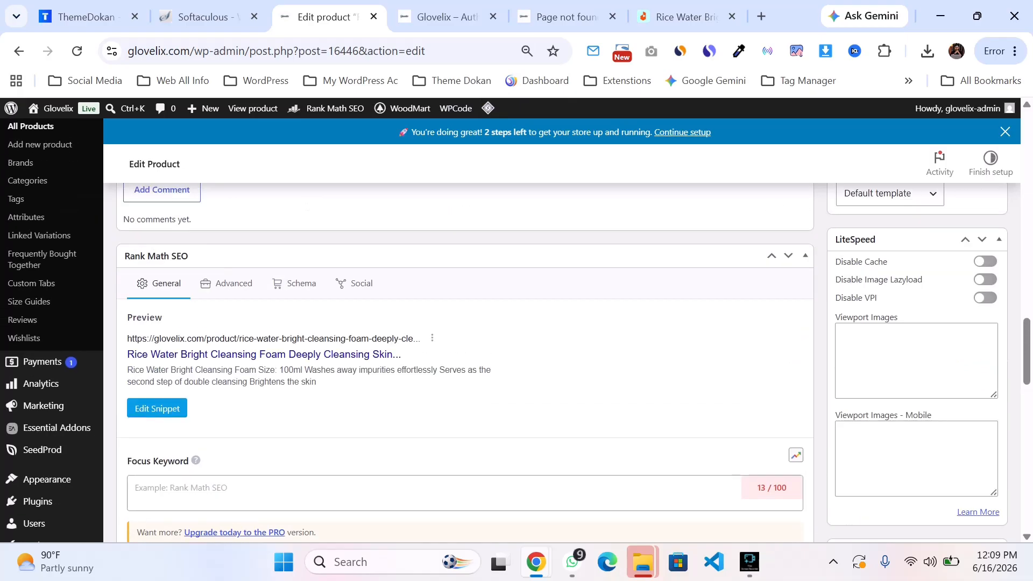
scroll(459, 355, "down", 3)
key("ctrl+plus")
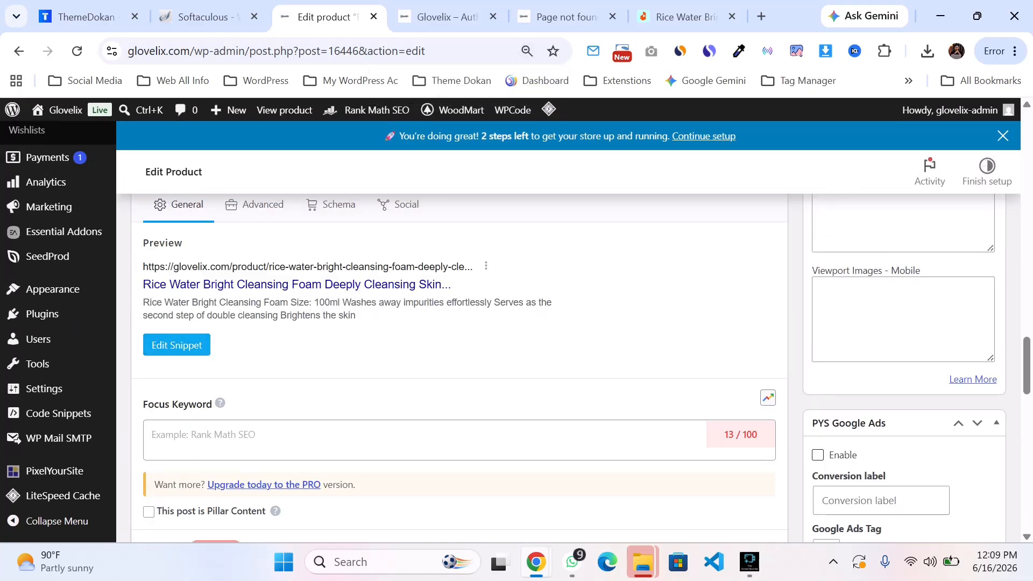
scroll(459, 355, "up", 2)
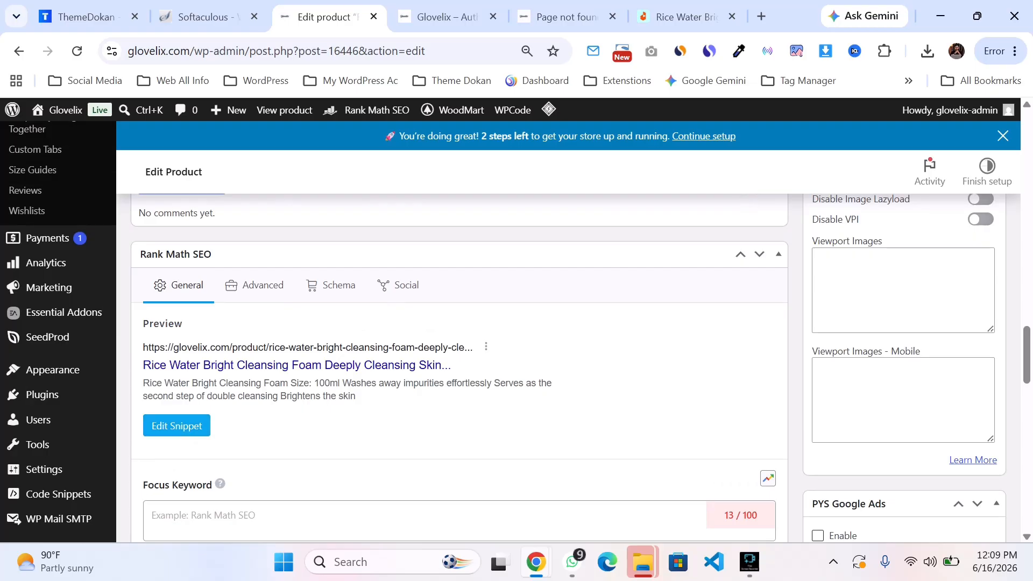
Step: Open the Rank Math snippet editor to review the SEO title, permalink and description, and close it
left_click(176, 426)
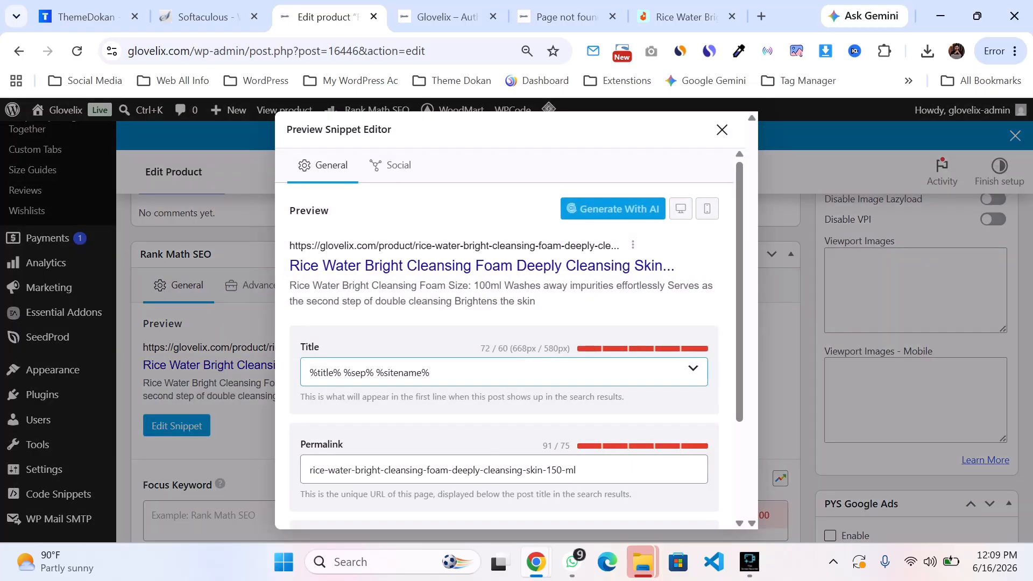
left_click(430, 372)
scroll(504, 339, "down", 3)
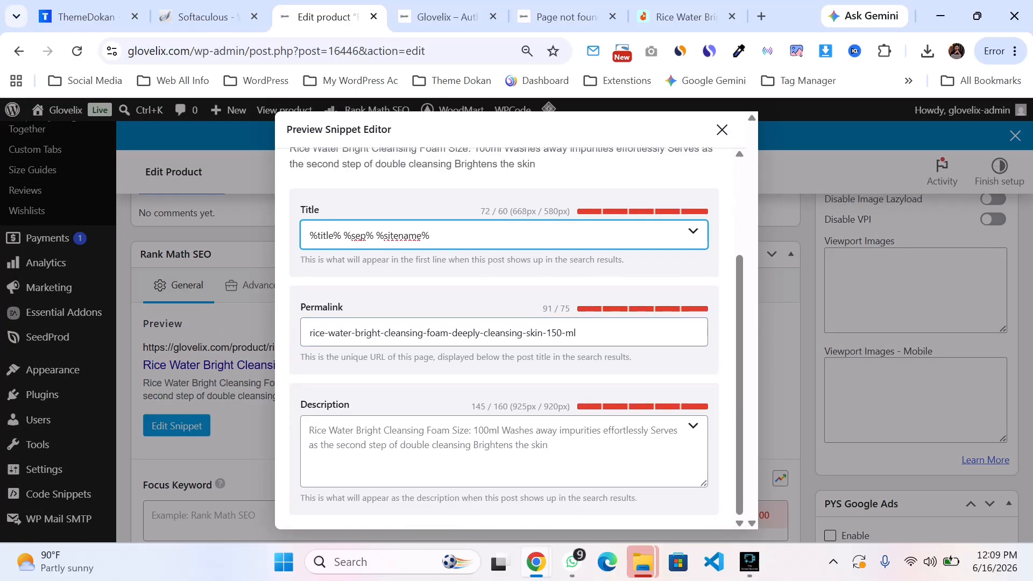
left_click(431, 371)
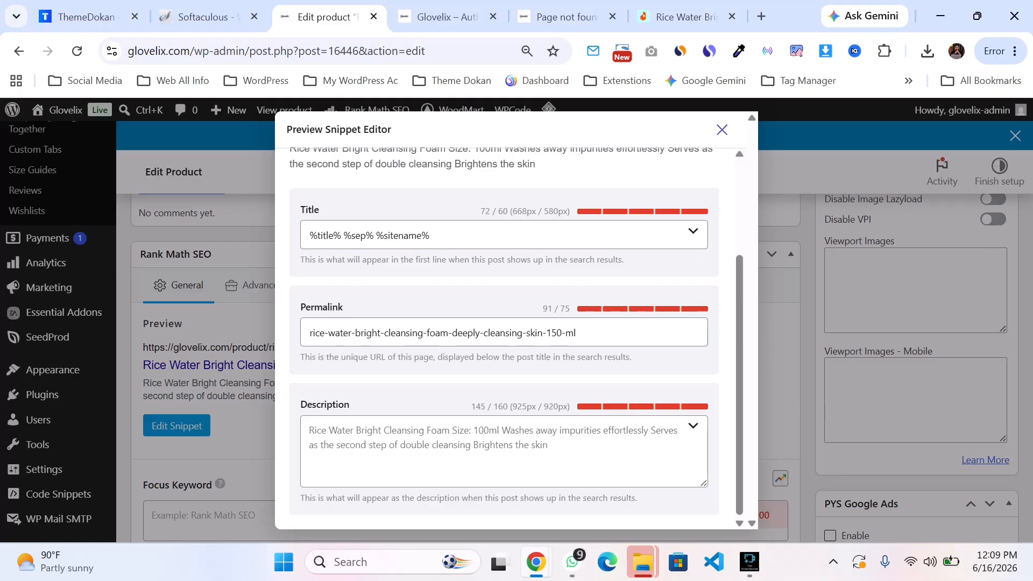
key("Escape")
Step: Copy "Rice Water Bright" from the product title and set it as the Rank Math focus keyword
scroll(457, 322, "up", 15)
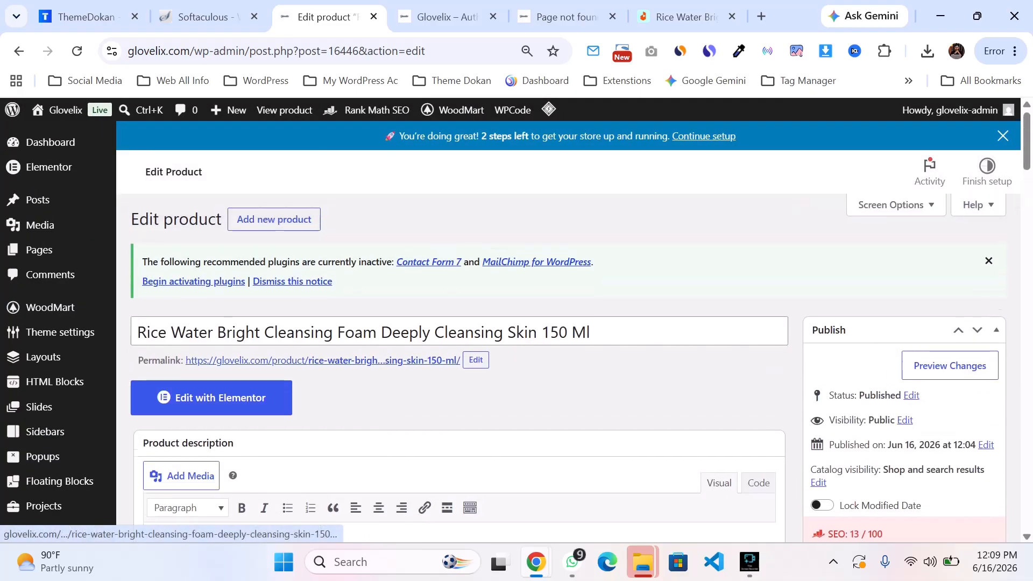
left_click_drag(260, 332, 137, 332)
key("ctrl+c")
scroll(457, 323, "down", 2)
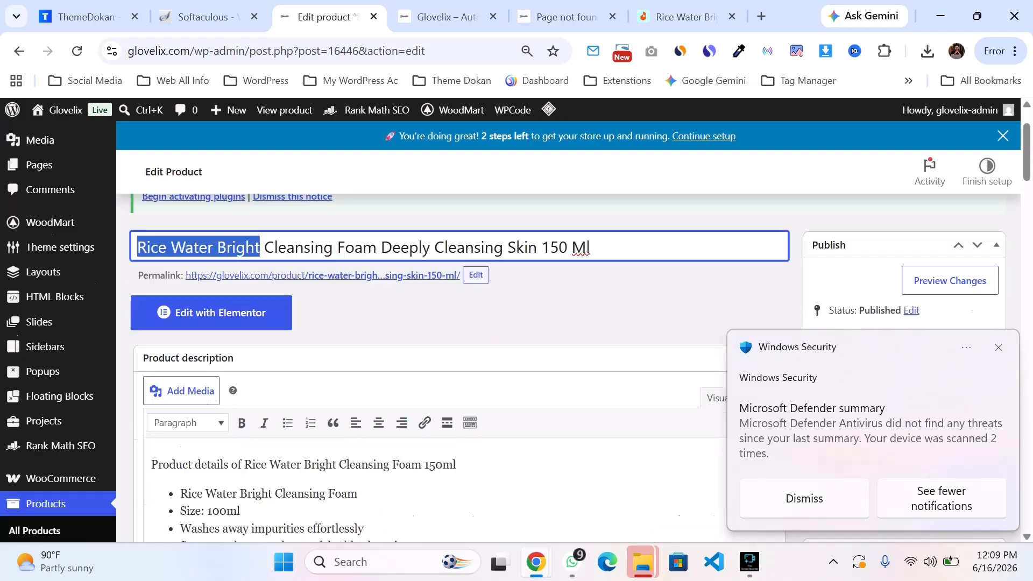
scroll(457, 323, "down", 15)
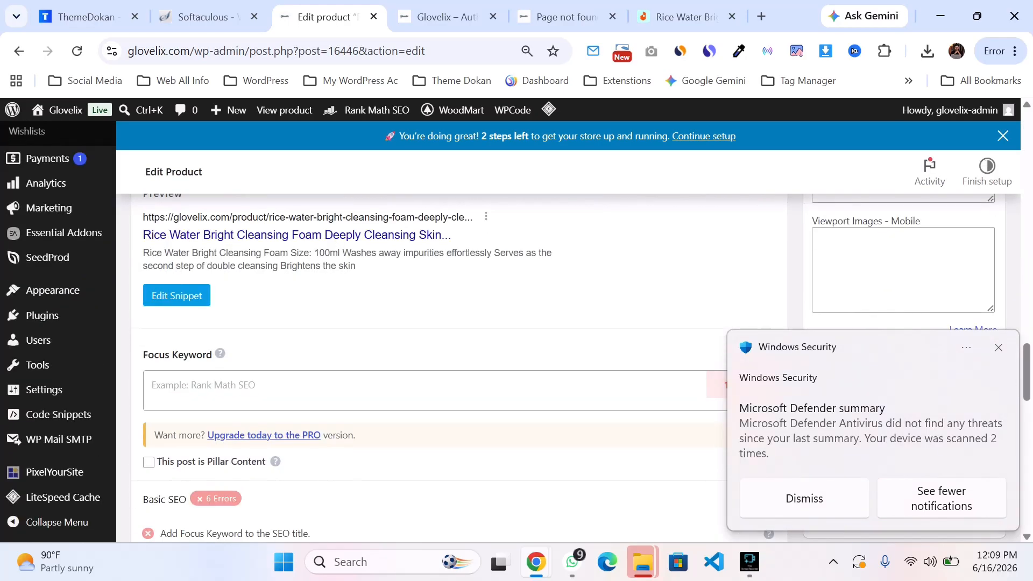
left_click(424, 386)
type("v")
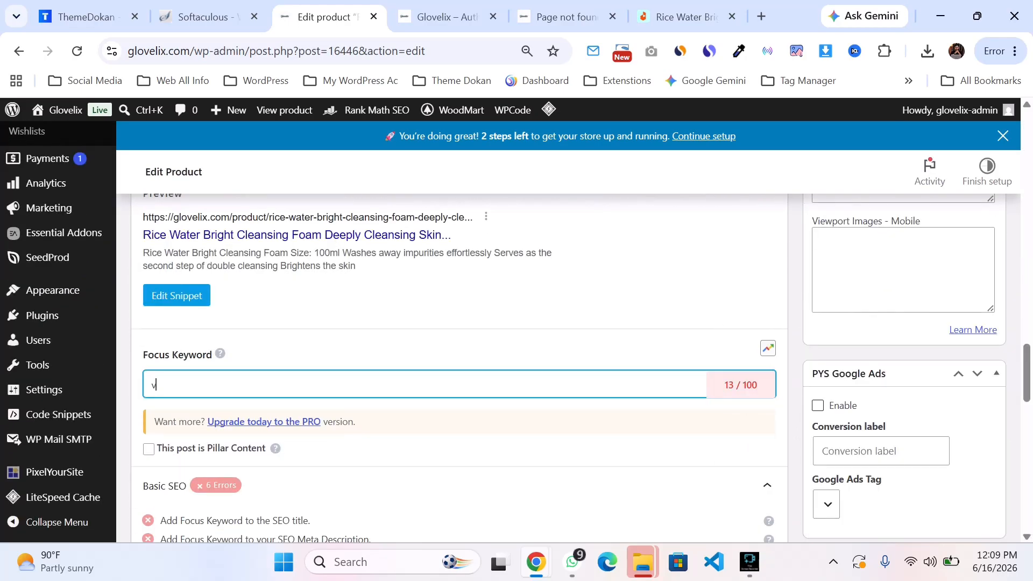
key("ctrl+v")
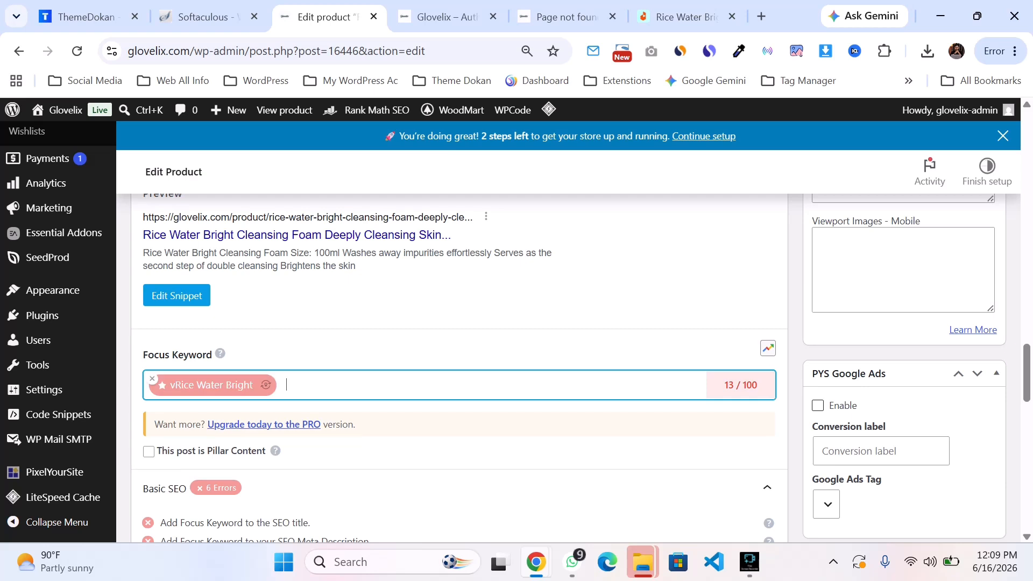
key("BackSpace")
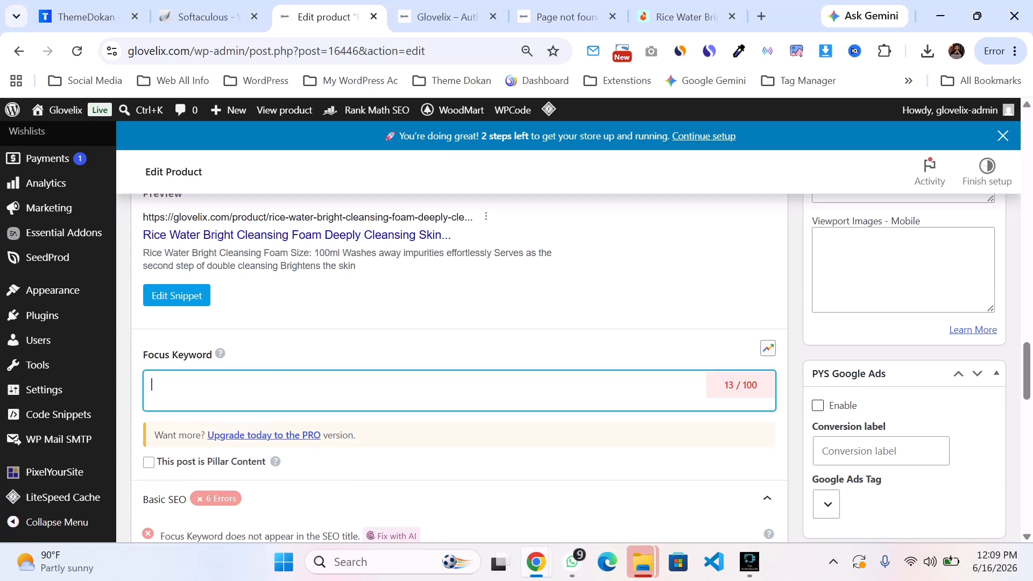
key("ctrl+v")
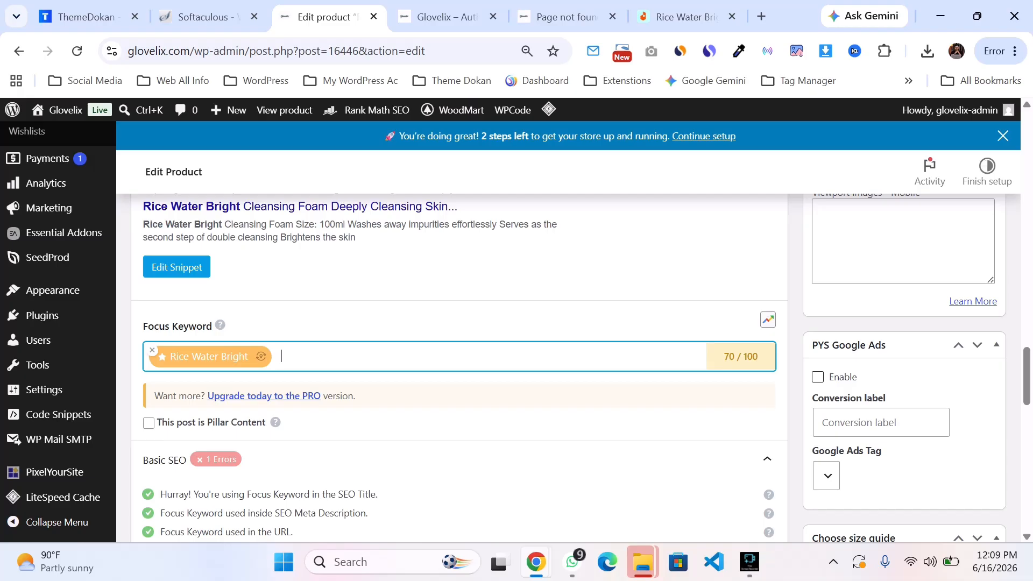
Step: Review the Basic SEO checks and the Additional SEO section
scroll(581, 366, "down", 15)
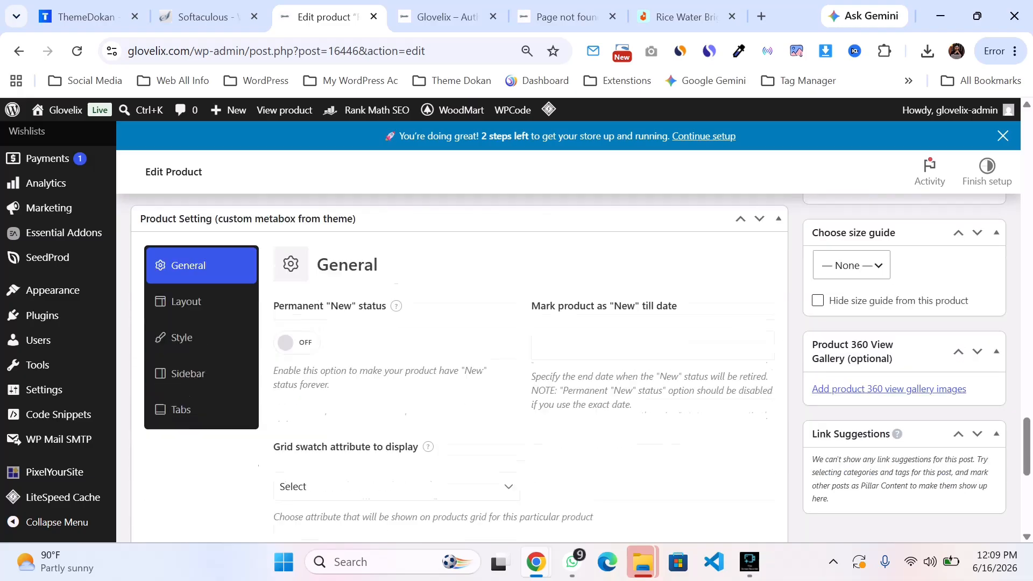
scroll(581, 366, "up", 5)
scroll(460, 366, "up", 7)
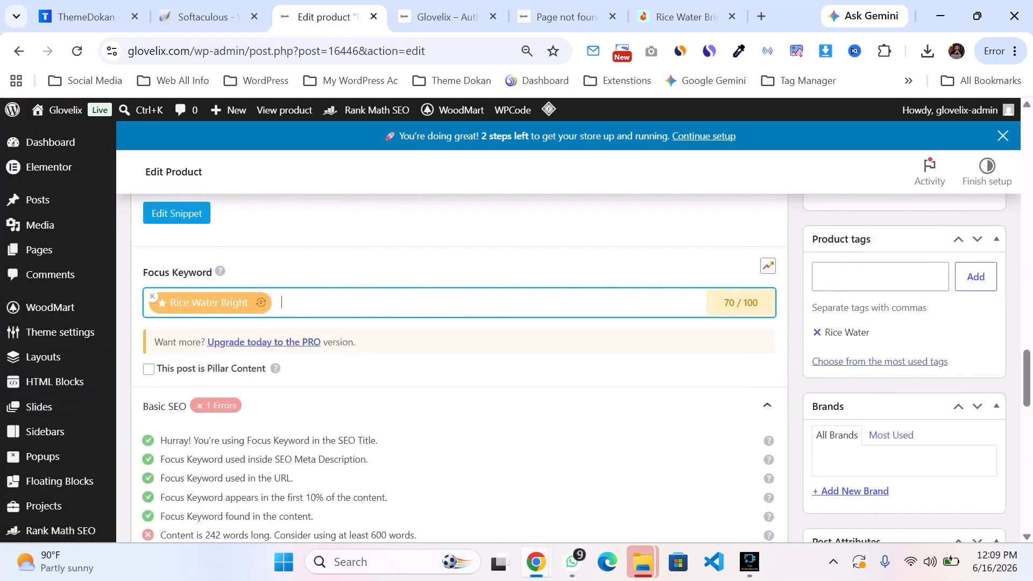
scroll(460, 366, "down", 3)
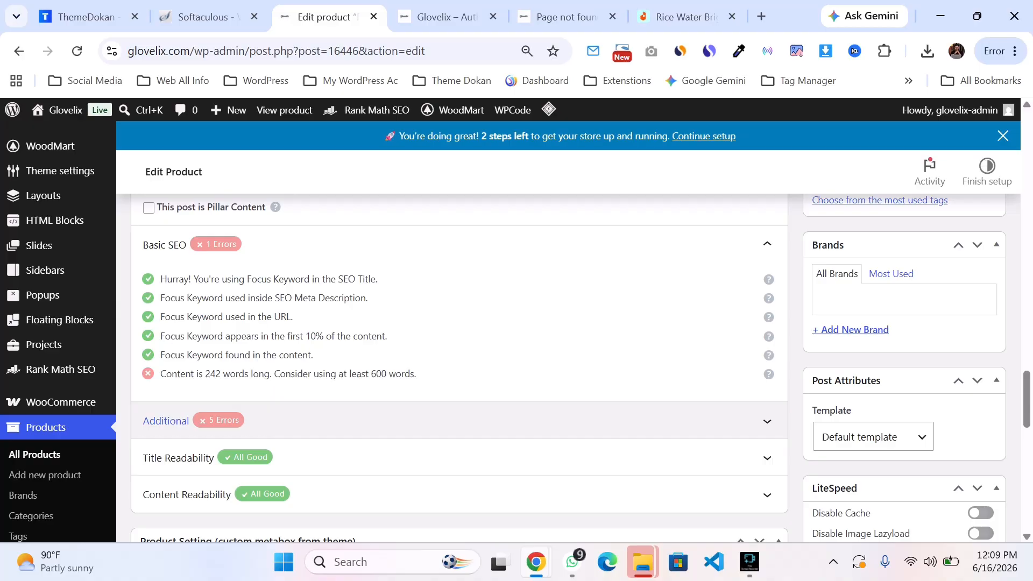
left_click(166, 420)
scroll(459, 366, "up", 10)
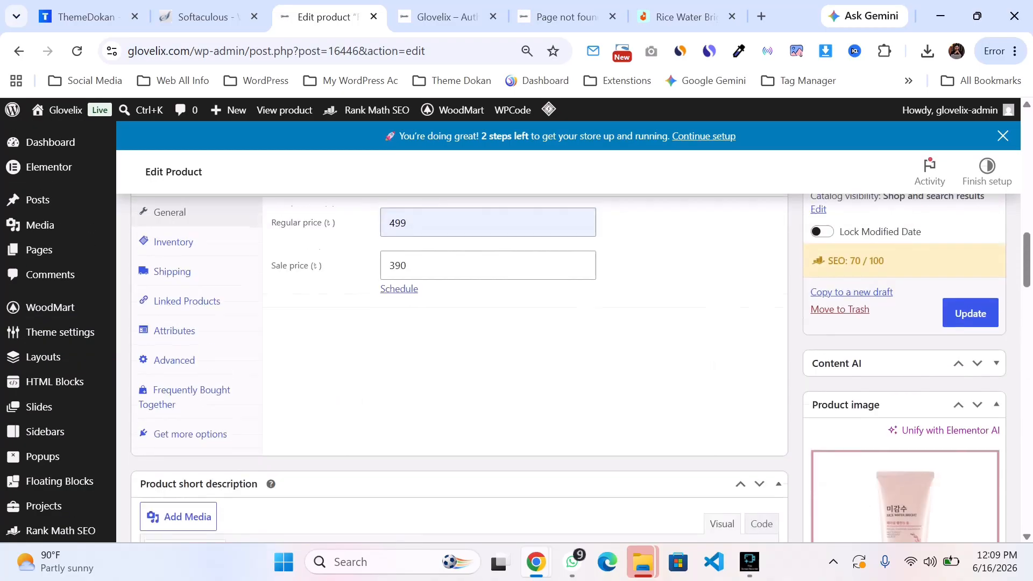
scroll(460, 366, "up", 15)
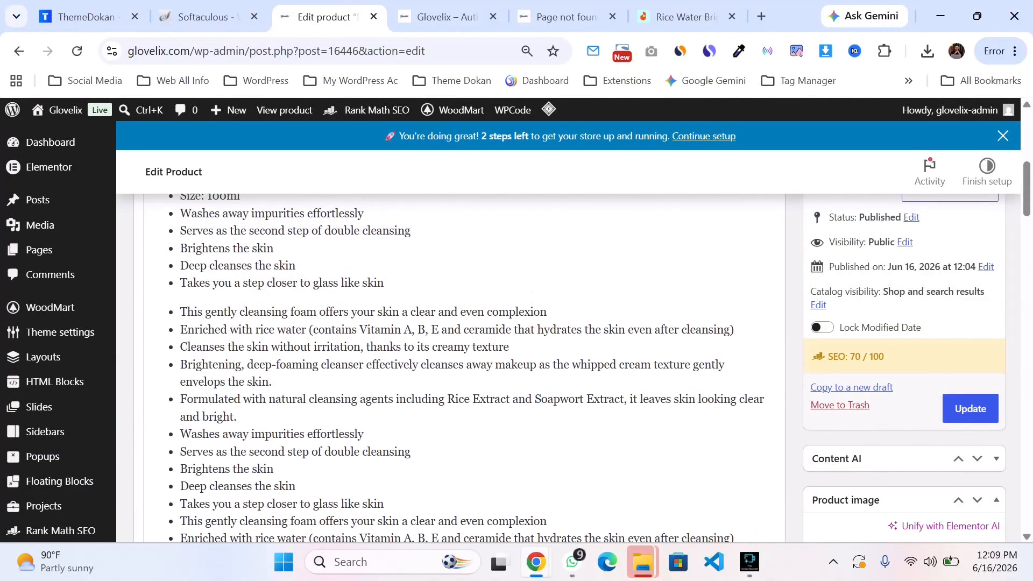
Step: Try deleting the repeated bullet points at the end of the product description, then undo the deletion
scroll(460, 366, "down", 3)
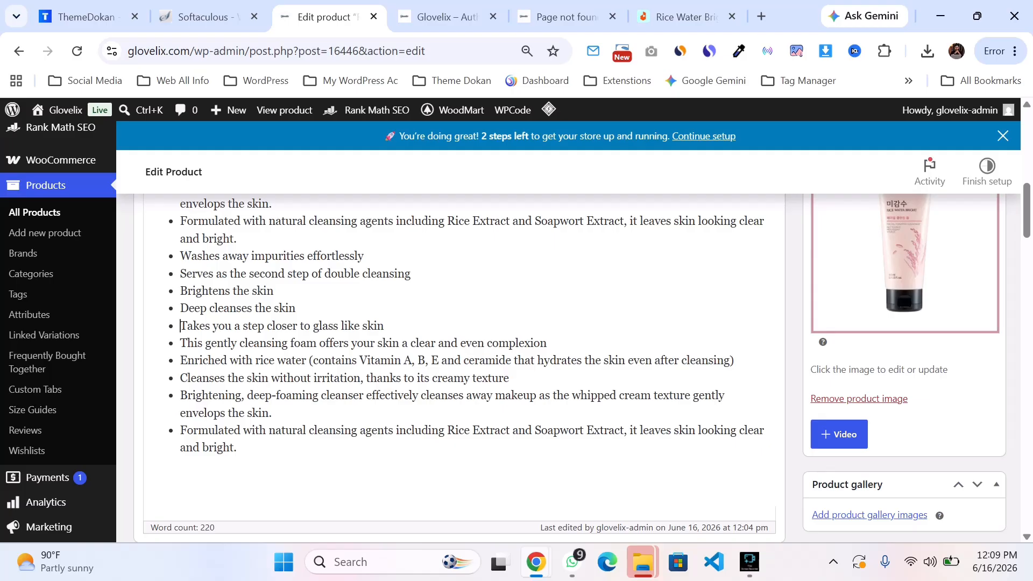
left_click_drag(181, 325, 236, 447)
key("BackSpace")
scroll(236, 447, "down", 20)
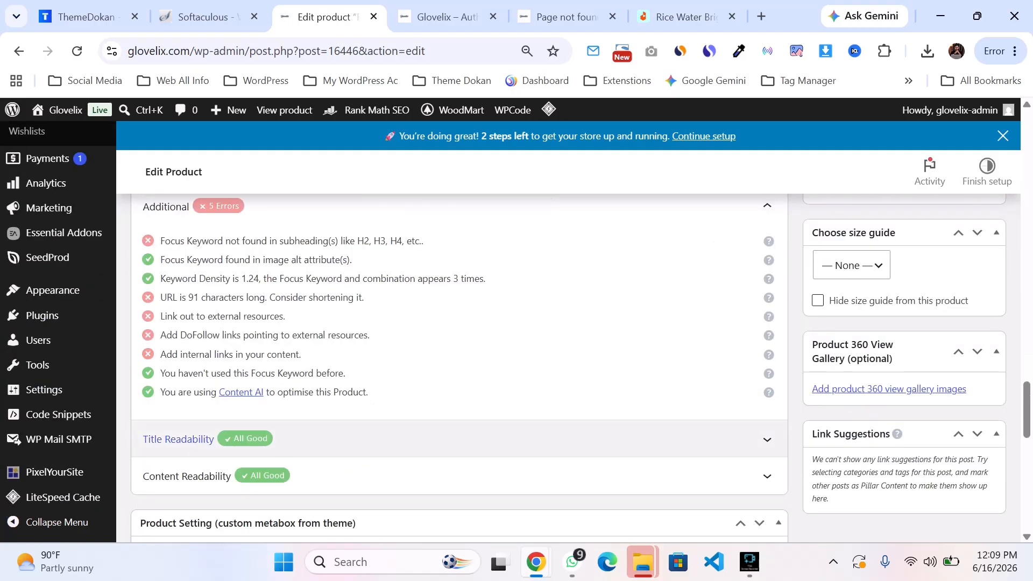
scroll(459, 366, "up", 10)
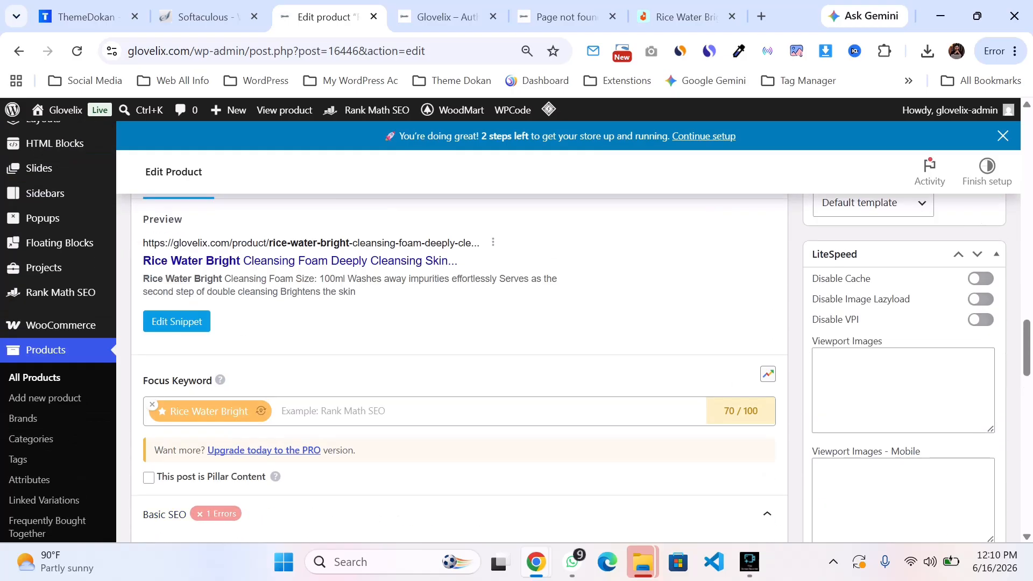
scroll(460, 365, "down", 10)
scroll(460, 365, "up", 2)
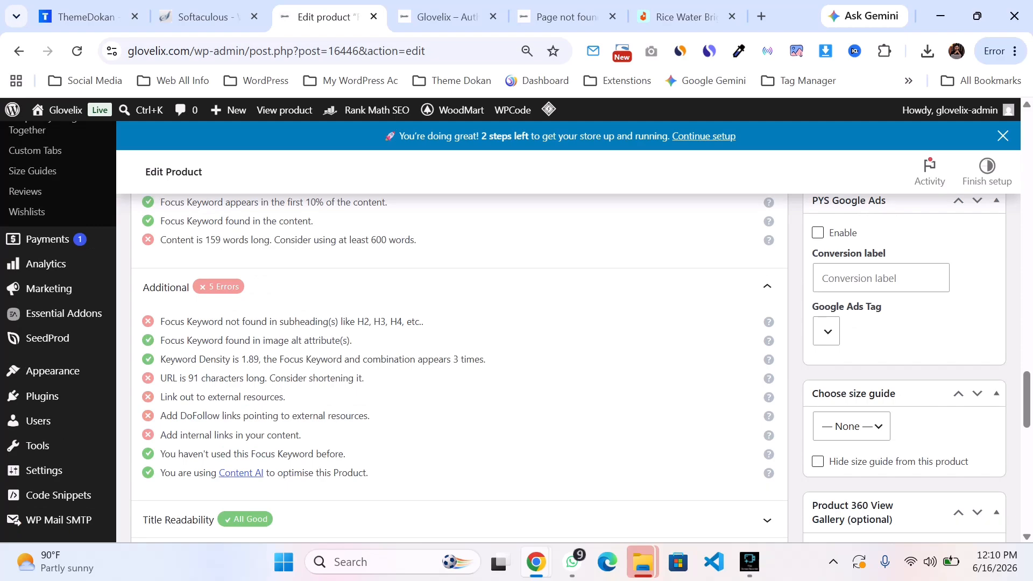
scroll(460, 366, "up", 3)
scroll(460, 366, "up", 20)
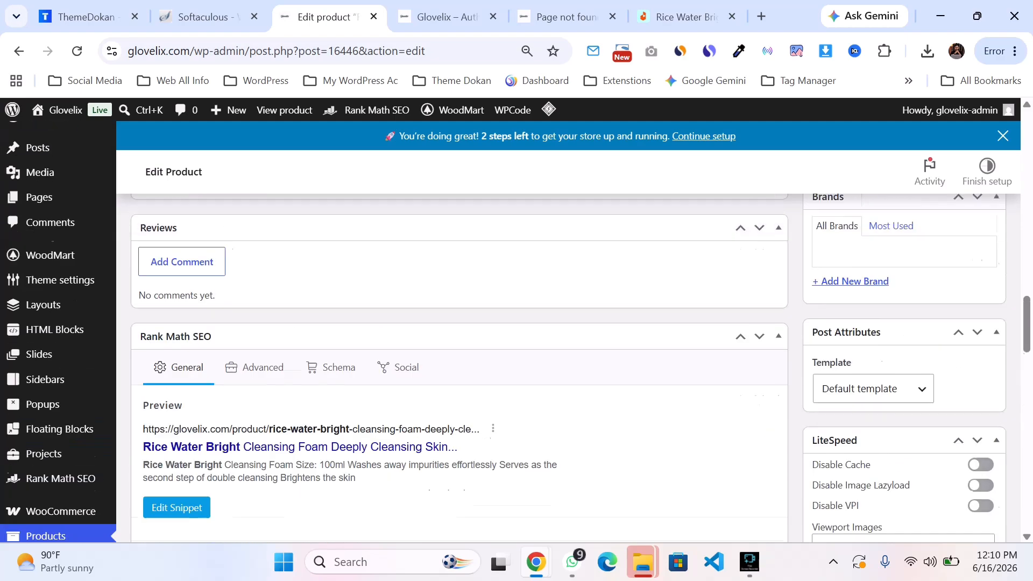
scroll(460, 365, "down", 1)
key("ctrl+z")
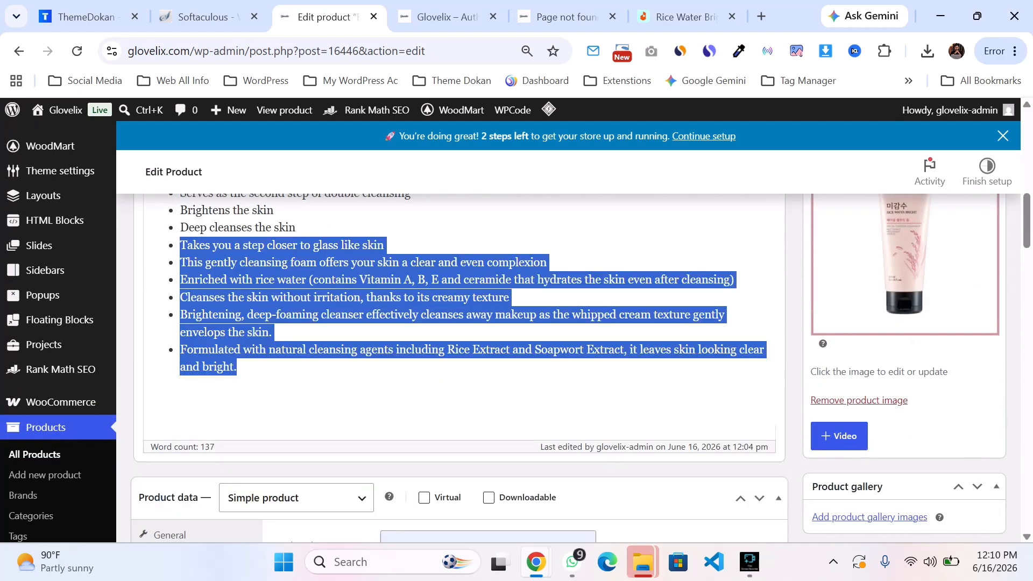
Step: Review the product data, categories, tags, short description and Rank Math checks on the edit page
scroll(460, 366, "up", 3)
scroll(460, 366, "down", 15)
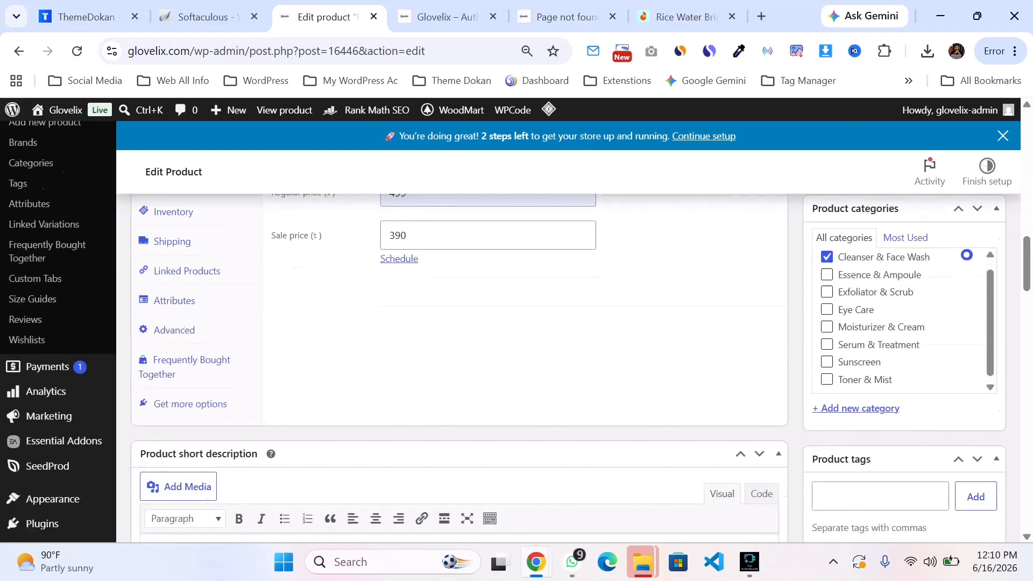
scroll(460, 365, "down", 4)
scroll(460, 366, "up", 16)
scroll(460, 366, "down", 10)
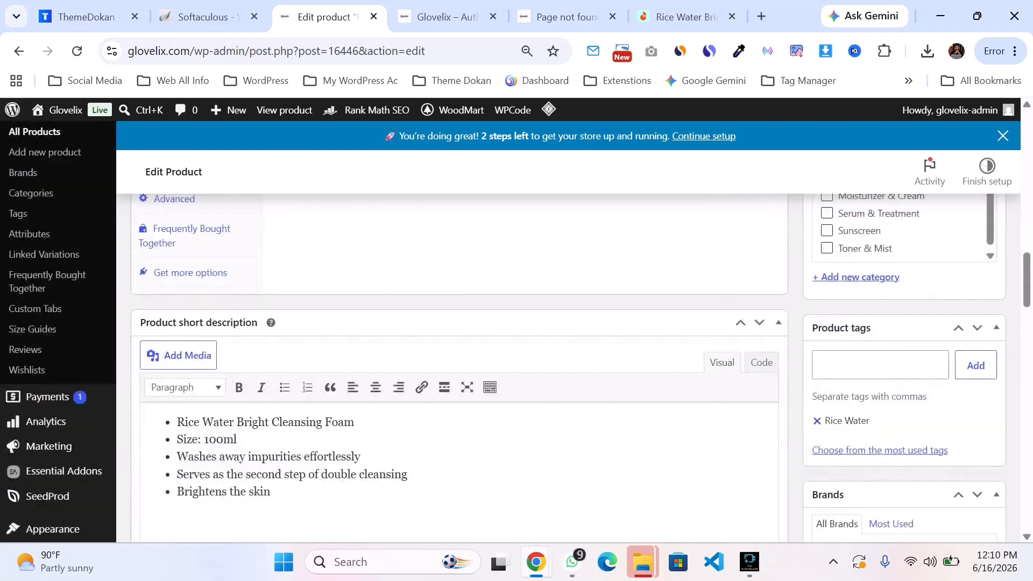
scroll(460, 366, "down", 12)
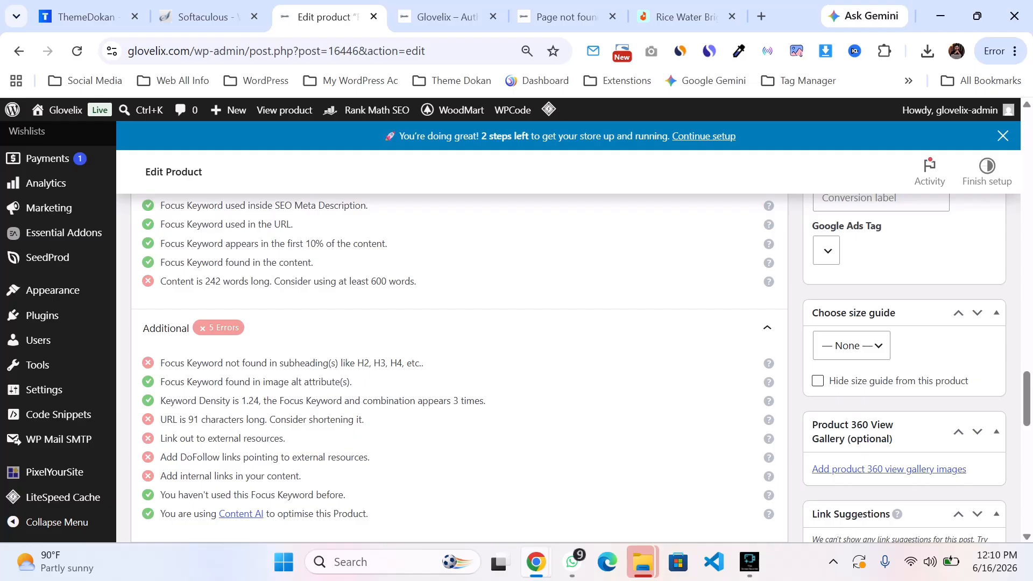
scroll(460, 366, "up", 14)
scroll(460, 365, "down", 8)
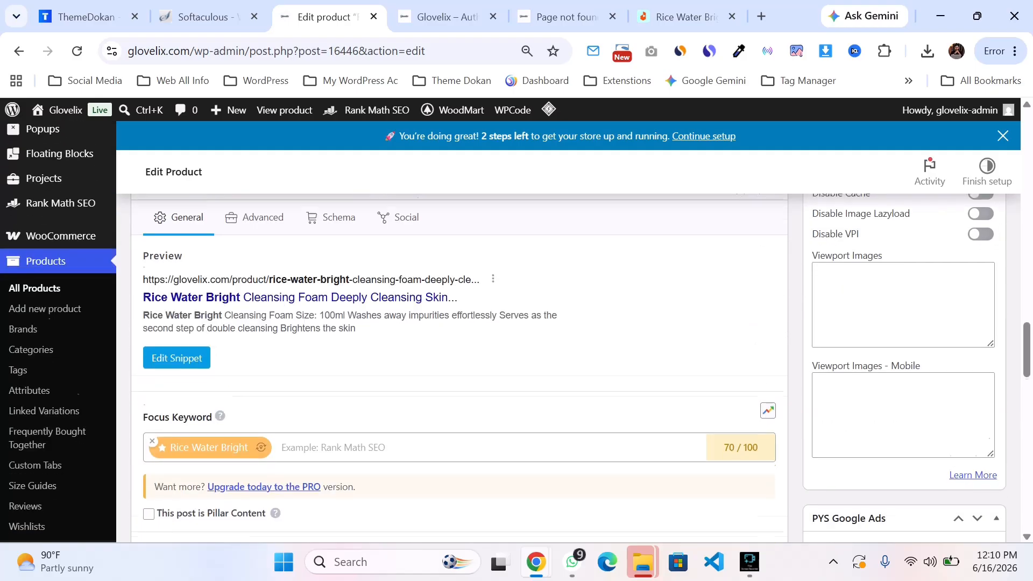
scroll(460, 365, "up", 20)
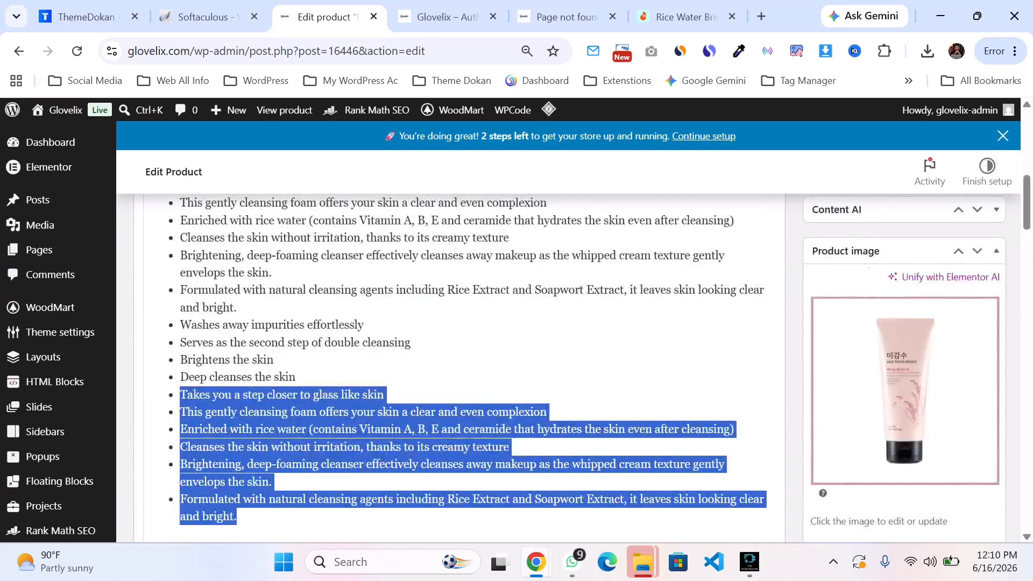
Step: Copy "Rice Water Bright" from the product title and paste it as a new first line of the description
left_click(263, 332)
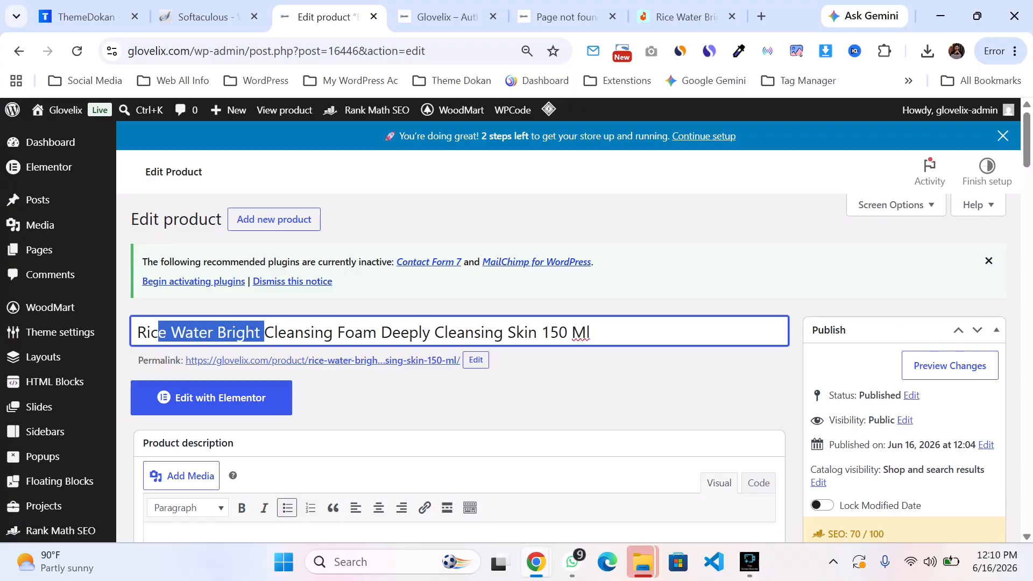
left_click_drag(158, 332, 137, 332)
key("ctrl+c")
scroll(460, 323, "down", 5)
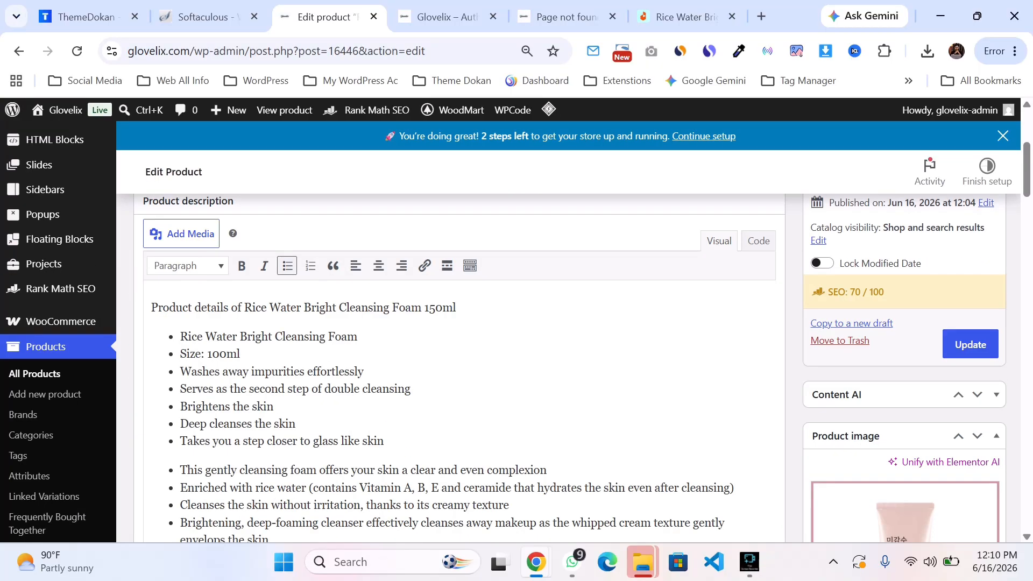
scroll(460, 323, "down", 3)
scroll(460, 323, "up", 8)
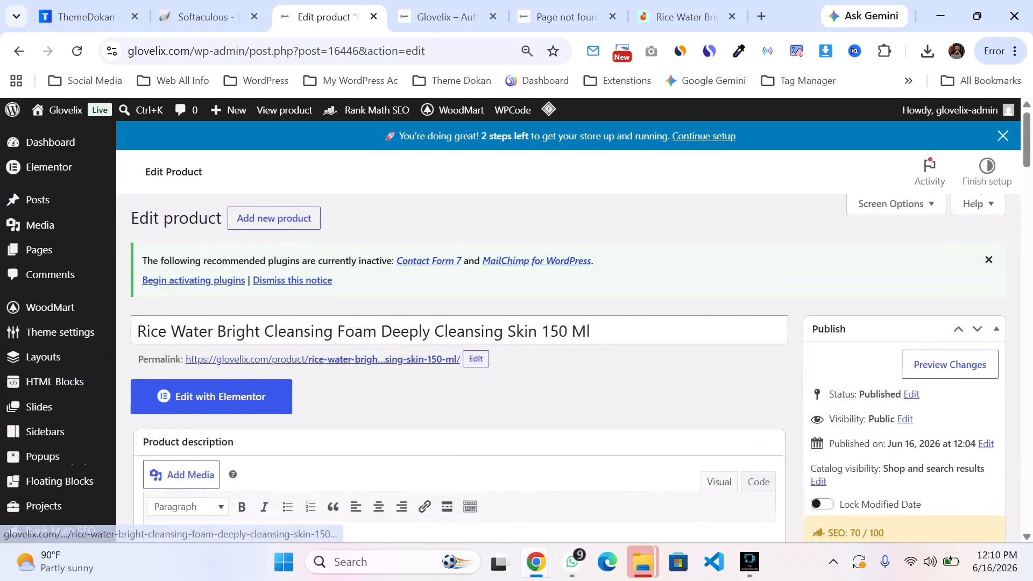
scroll(460, 323, "down", 3)
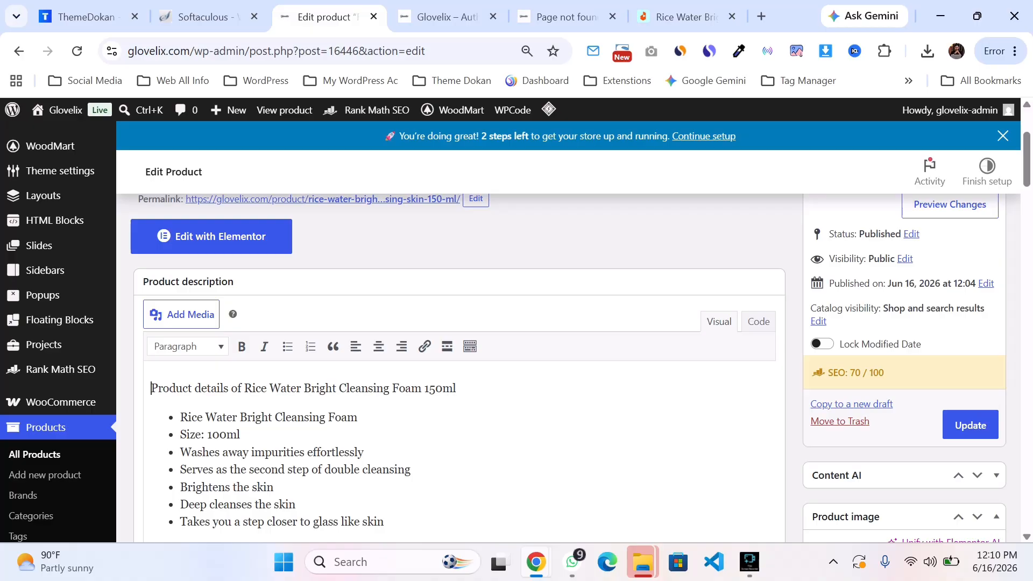
scroll(460, 323, "down", 1)
key("ctrl+v")
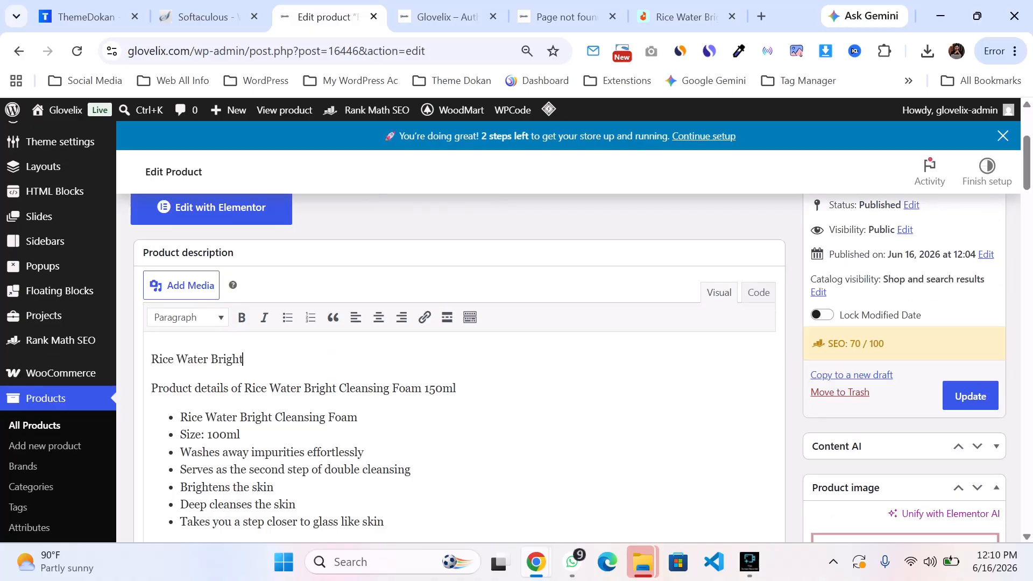
Step: Format the new "Rice Water Bright" line at the top of the description as Heading 2
left_click_drag(243, 359, 152, 359)
left_click(188, 318)
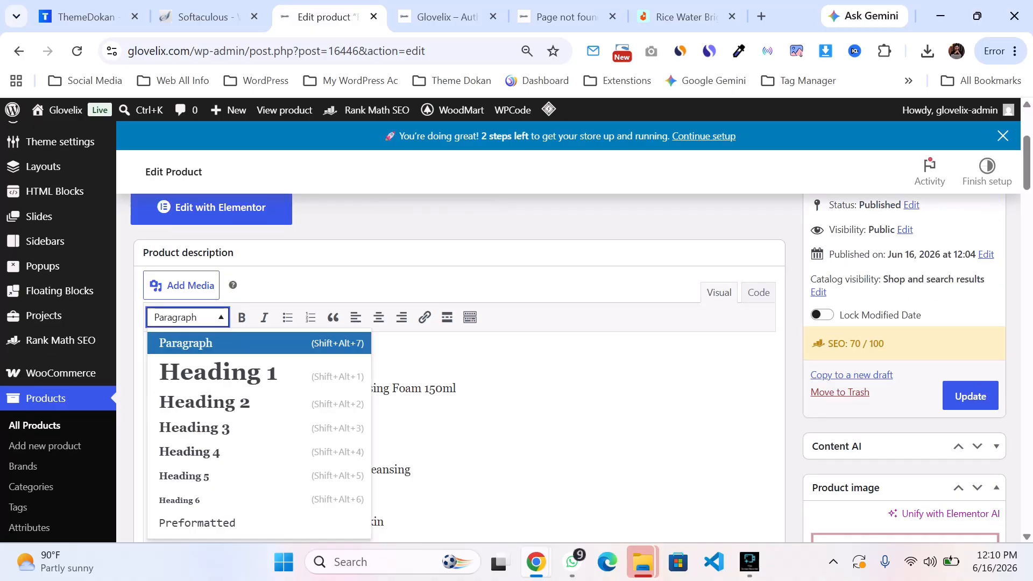
left_click(194, 427)
left_click(313, 352)
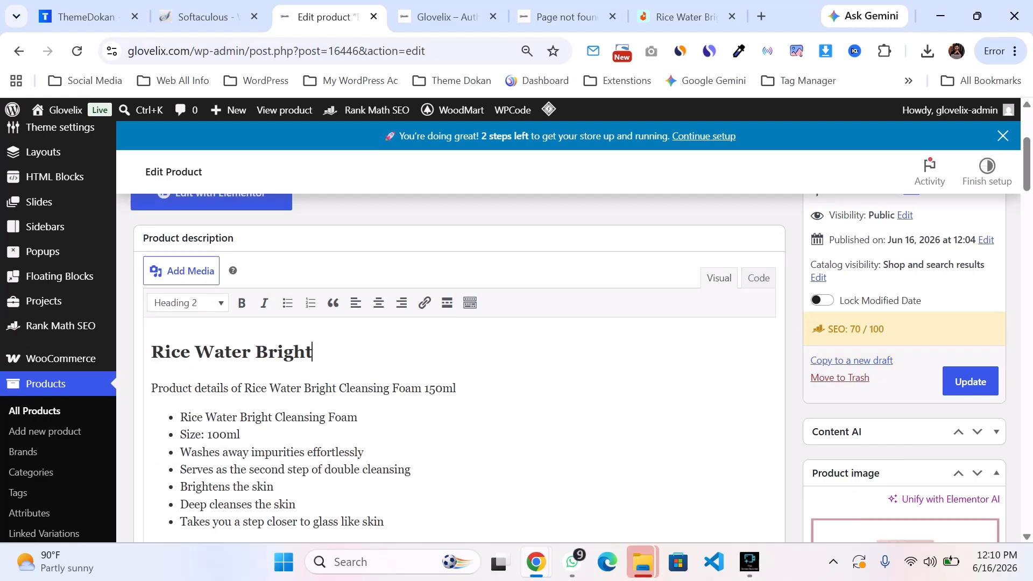
Step: Review the updated Rank Math SEO checks and the description content
scroll(460, 323, "down", 10)
scroll(460, 323, "down", 15)
scroll(460, 323, "up", 8)
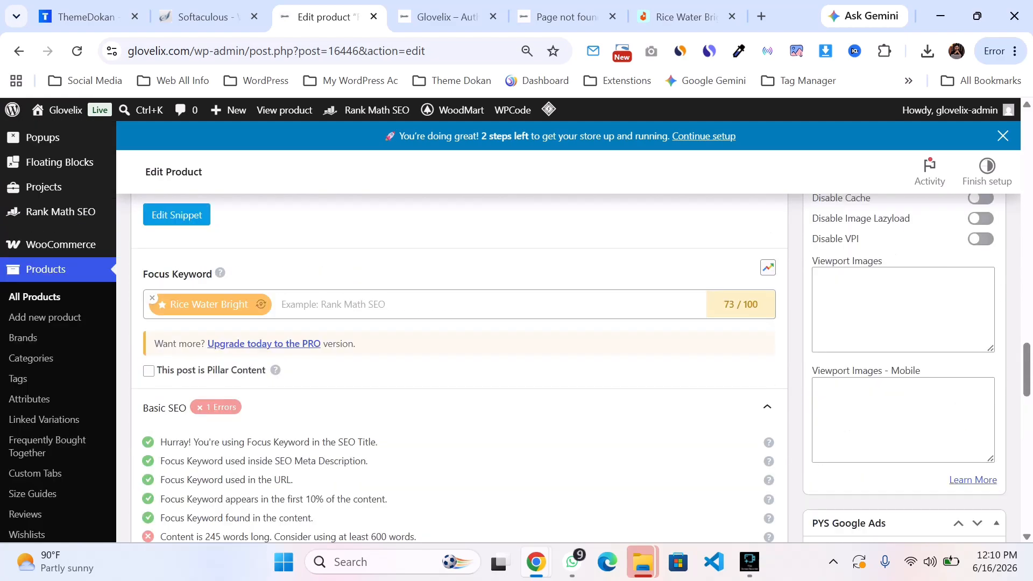
scroll(460, 323, "down", 6)
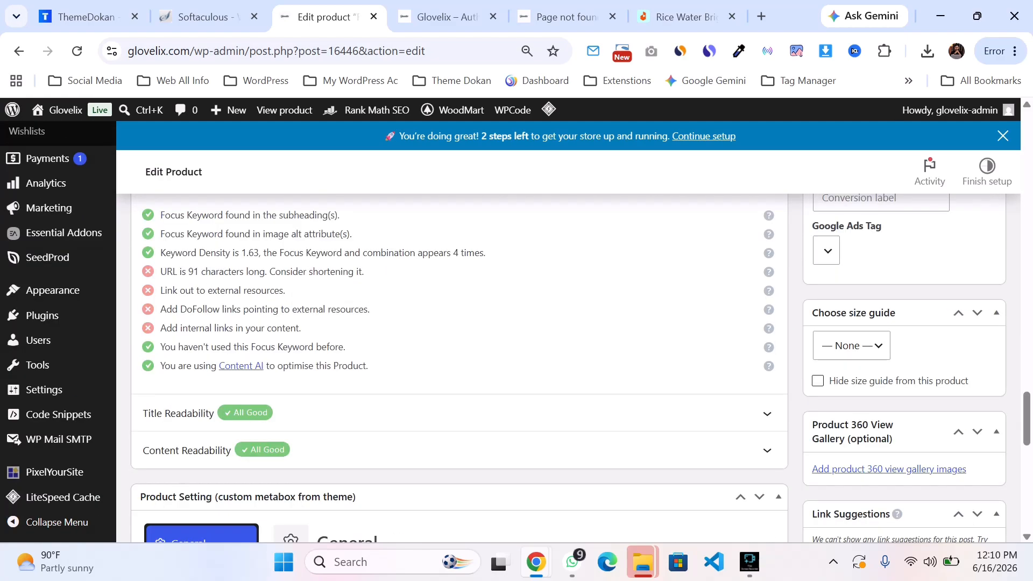
scroll(460, 323, "up", 20)
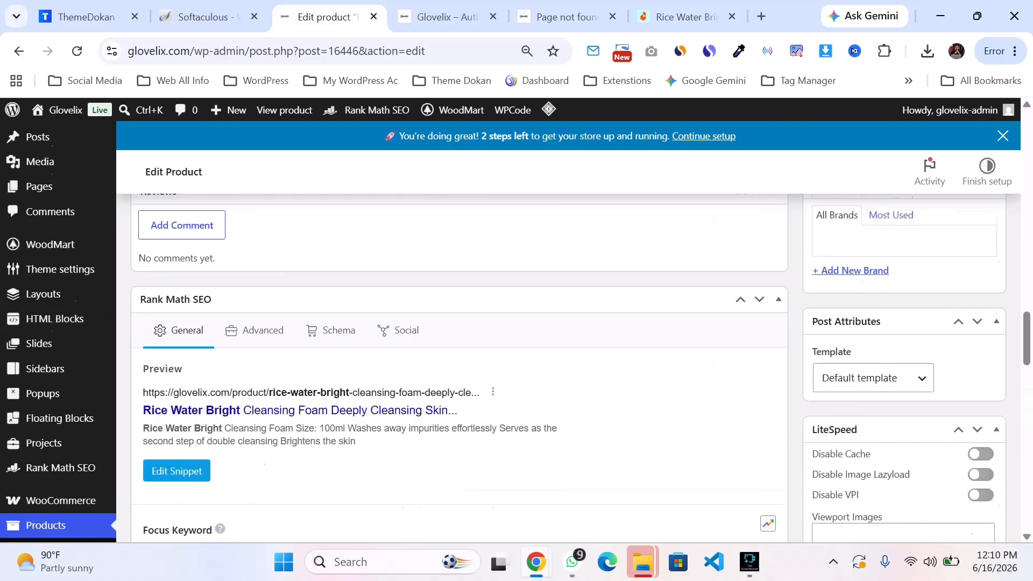
scroll(460, 323, "up", 3)
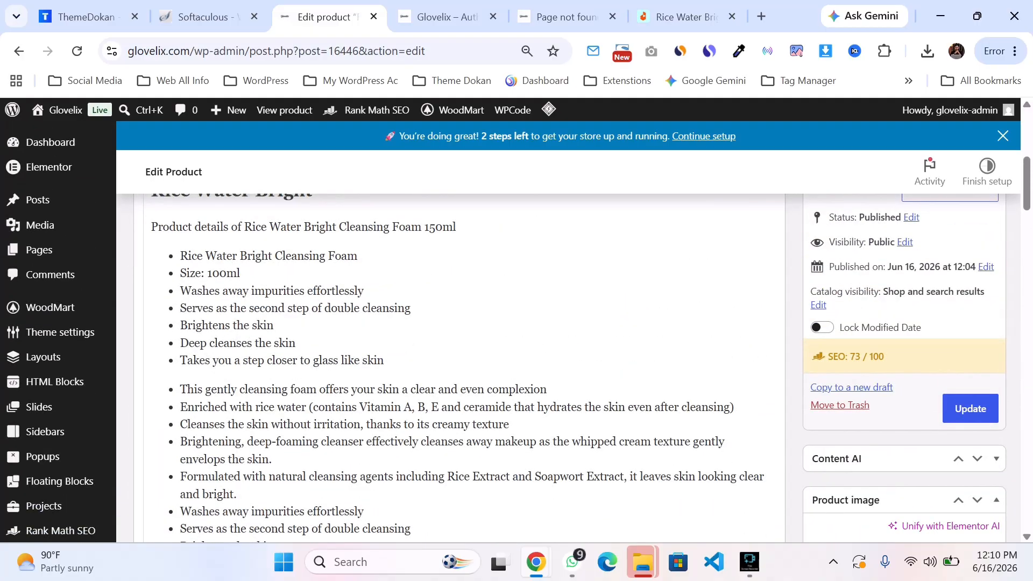
scroll(460, 323, "down", 3)
scroll(460, 323, "up", 3)
scroll(460, 323, "up", 1)
scroll(457, 377, "down", 1)
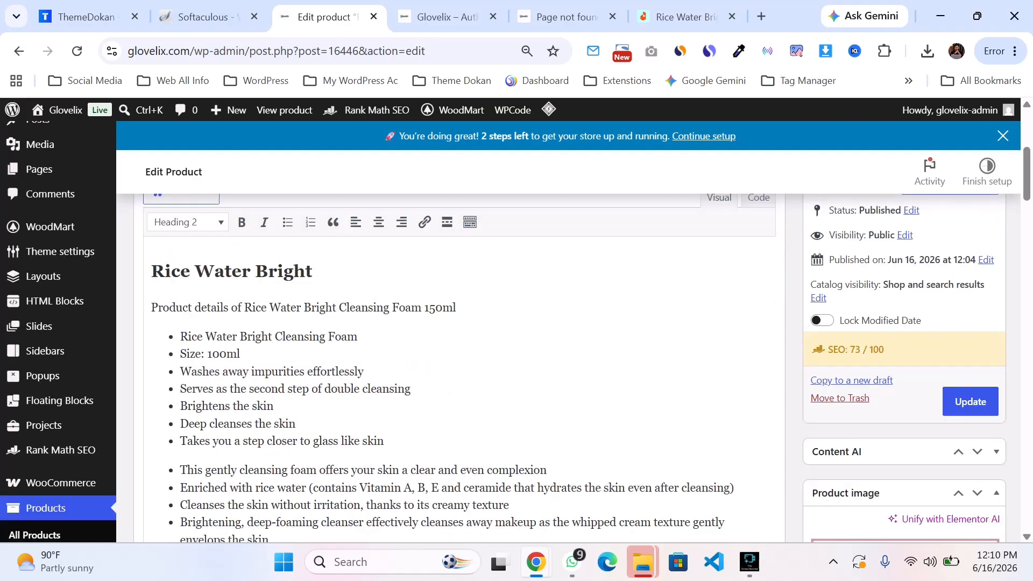
scroll(457, 376, "down", 1)
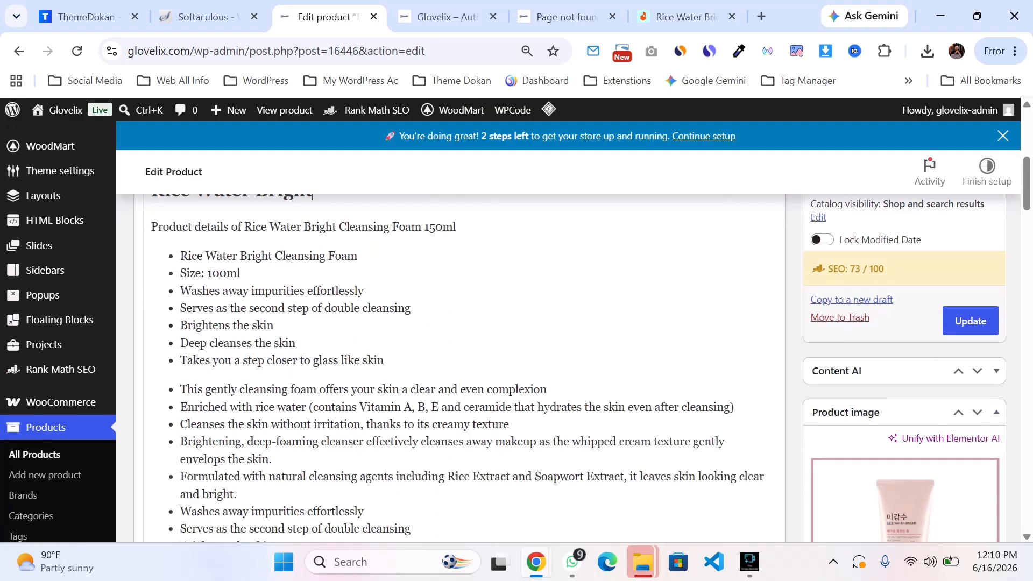
scroll(457, 377, "down", 1)
scroll(458, 376, "down", 1)
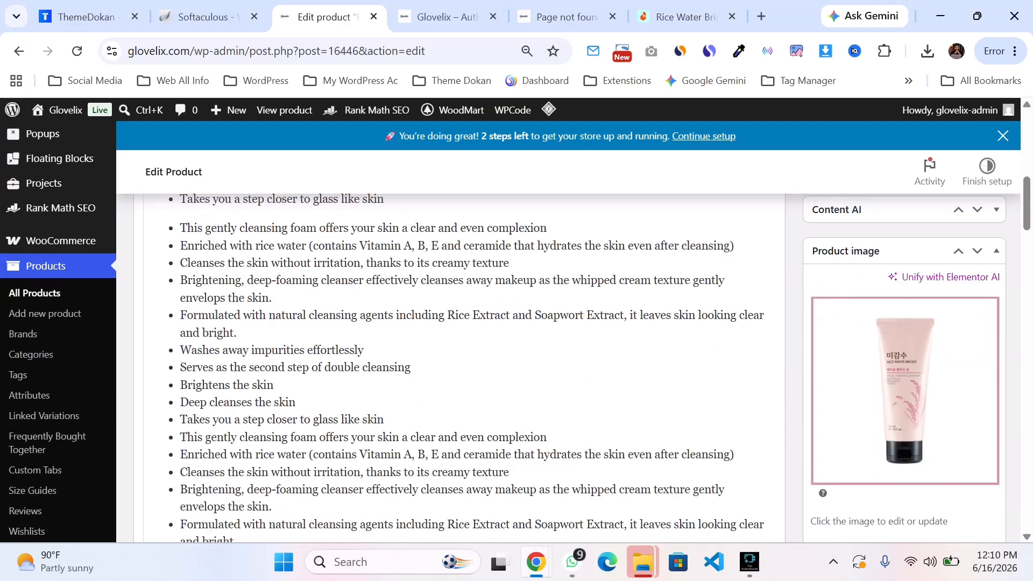
Step: Select the word "Brightens" in a description bullet and open the insert-link field for it
double_click(218, 384)
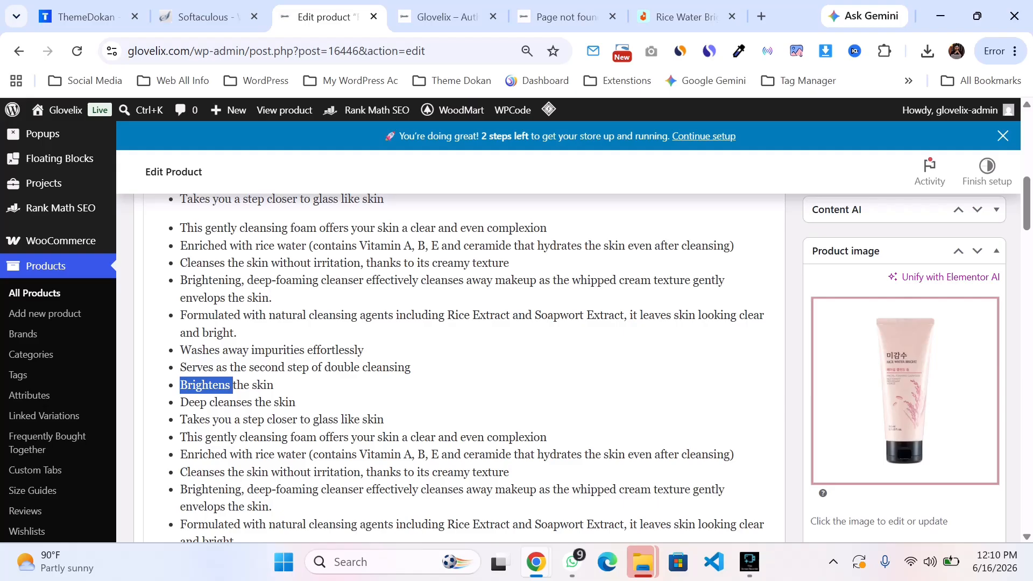
scroll(311, 301, "up", 5)
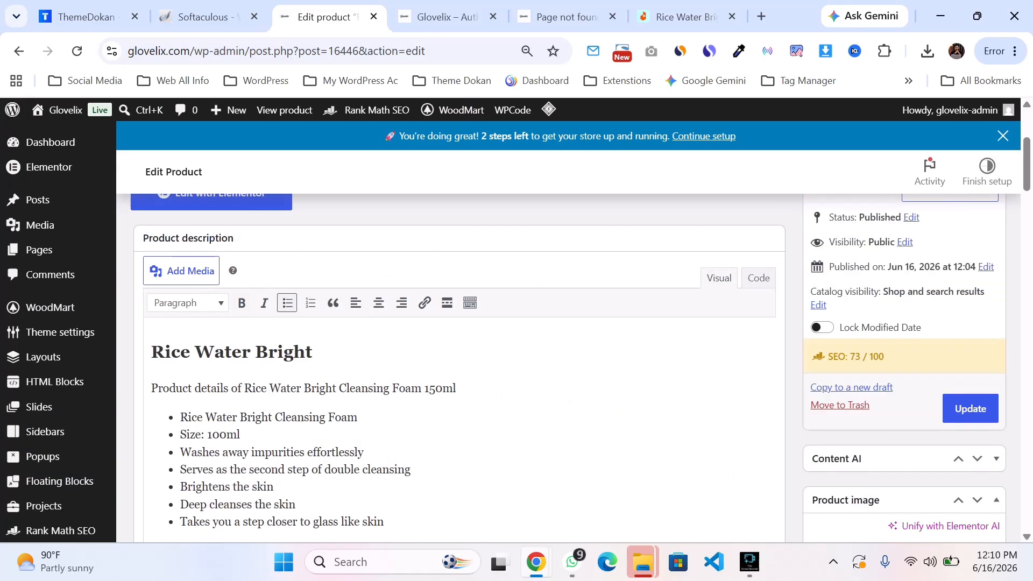
left_click(424, 303)
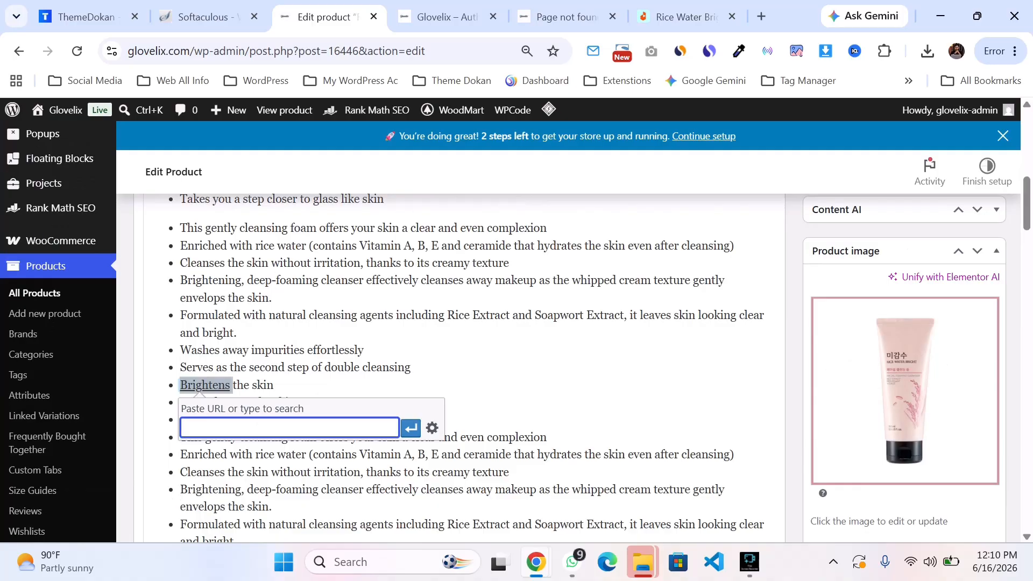
left_click(684, 17)
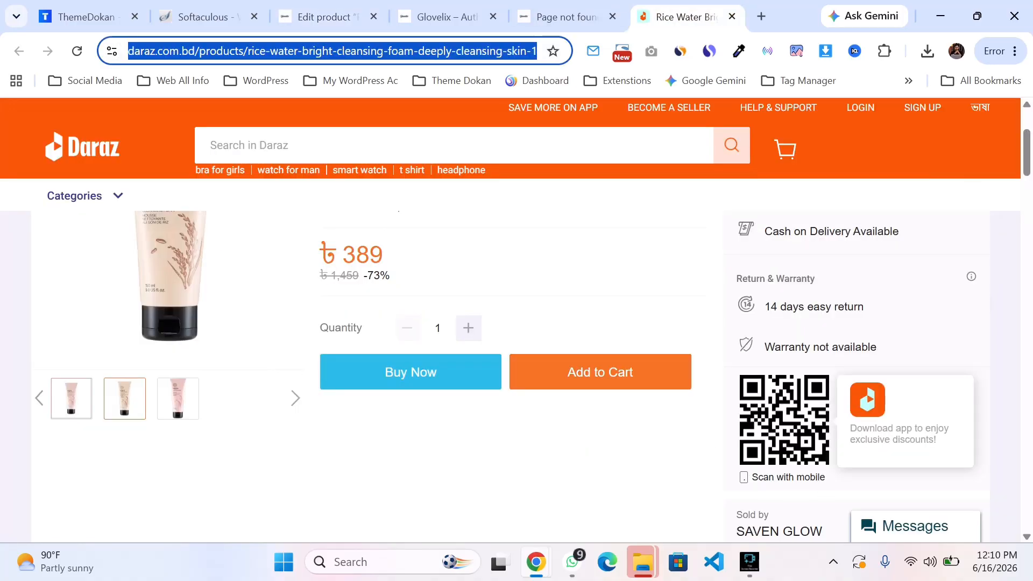
left_click(316, 52)
key("ctrl+a")
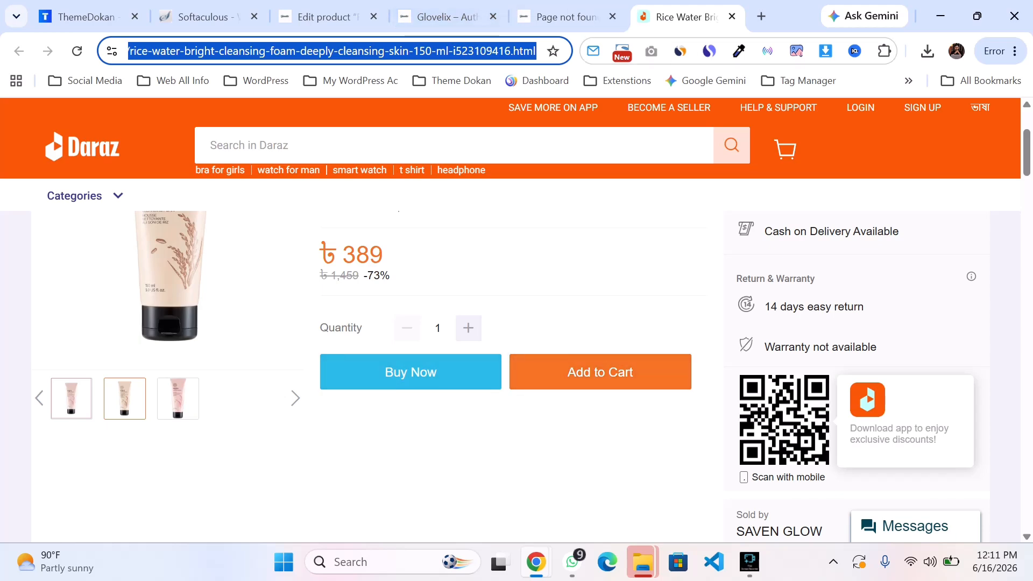
left_click(343, 51)
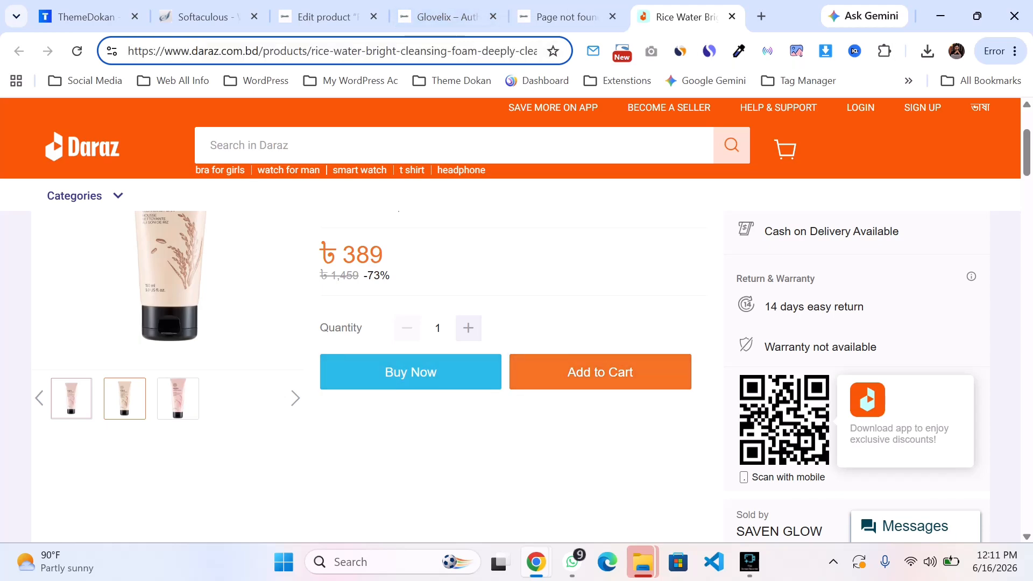
left_click(323, 17)
left_click(683, 16)
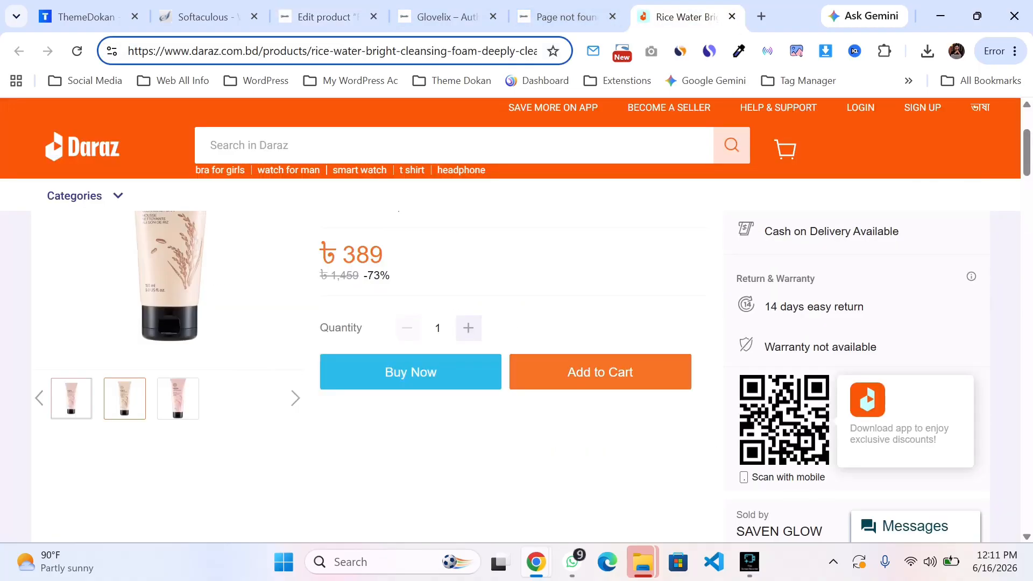
scroll(510, 371, "up", 3)
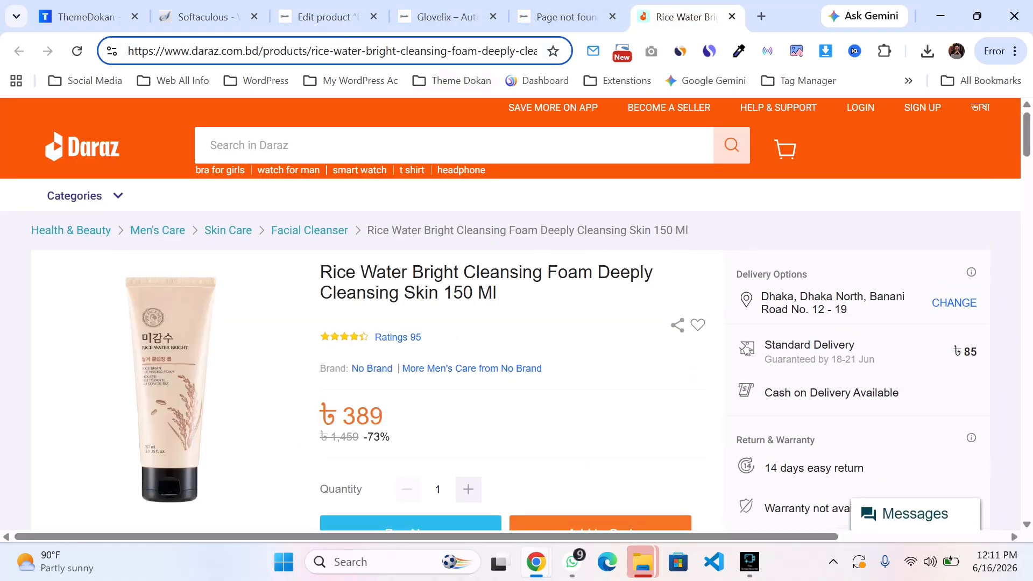
left_click(566, 17)
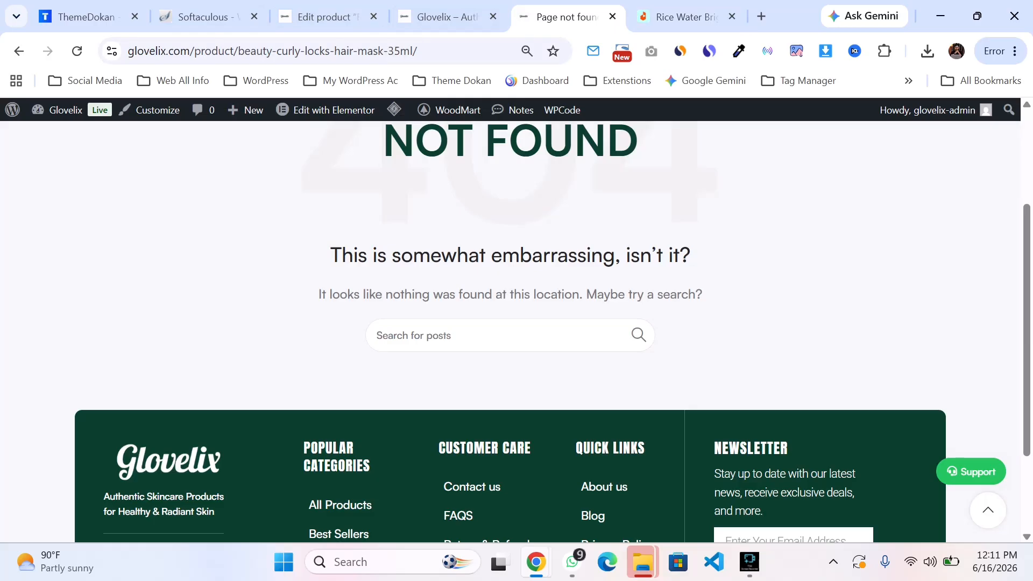
left_click(685, 17)
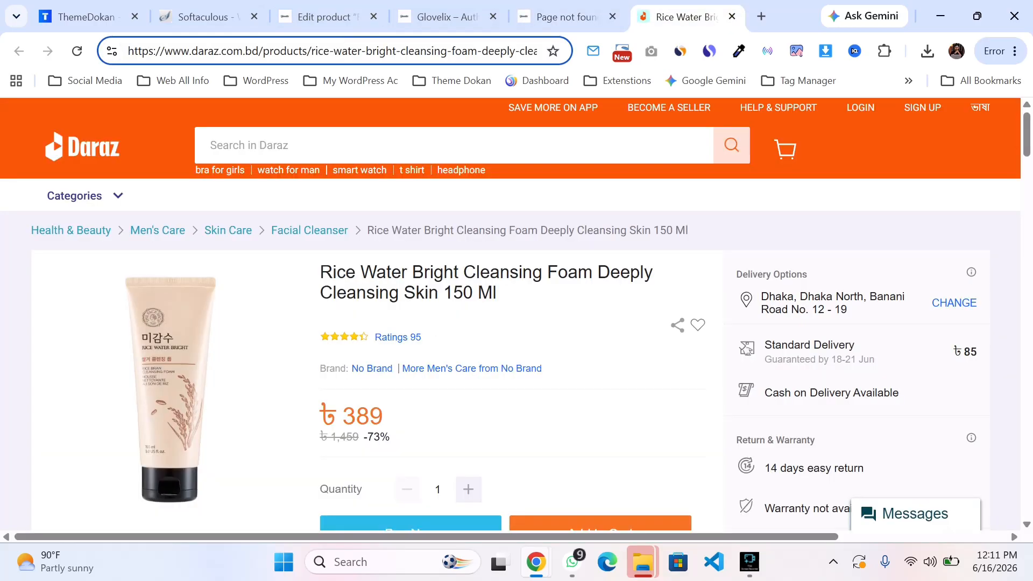
Step: Link the selected word "Brightens" to the Daraz Rice Water Bright Cleansing Foam product page URL
triple_click(357, 51)
left_click(357, 51)
triple_click(358, 51)
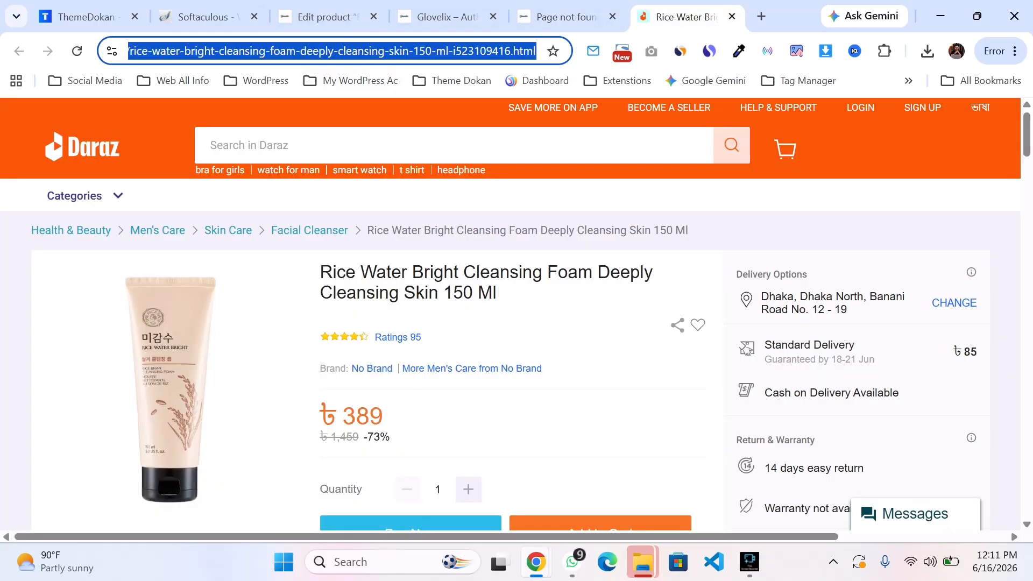
left_click(323, 17)
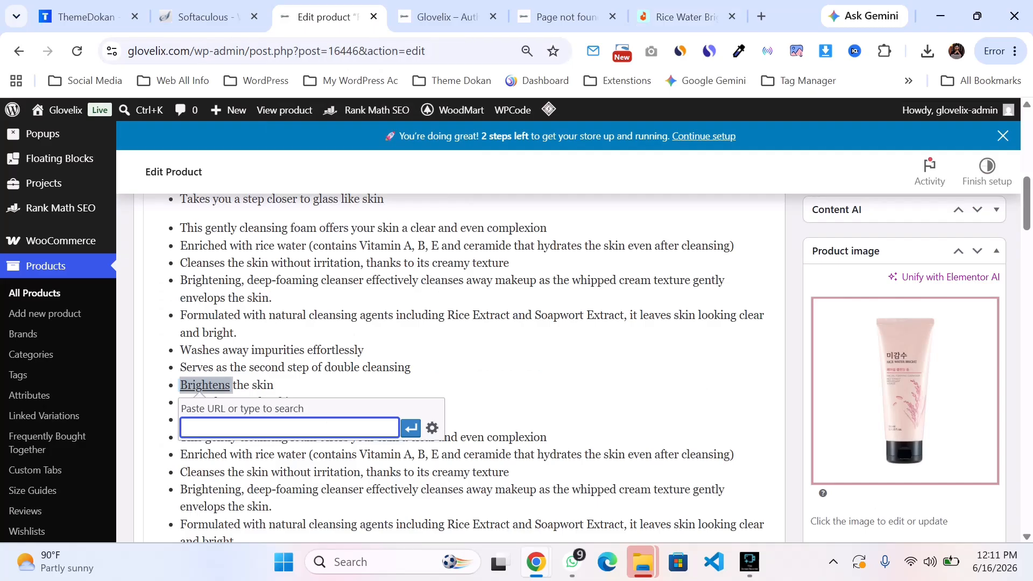
key("ctrl+v")
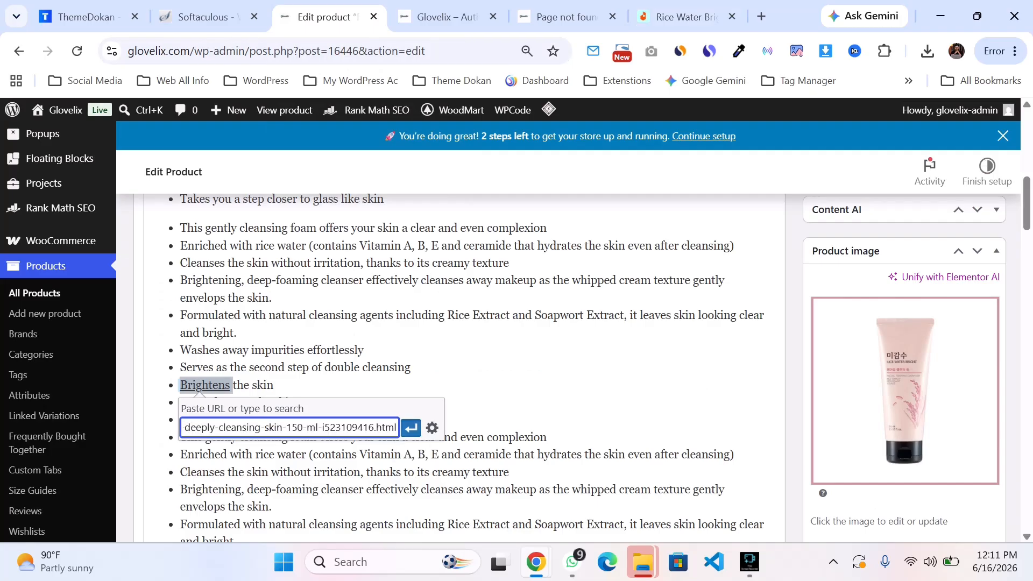
left_click(411, 428)
left_click(411, 368)
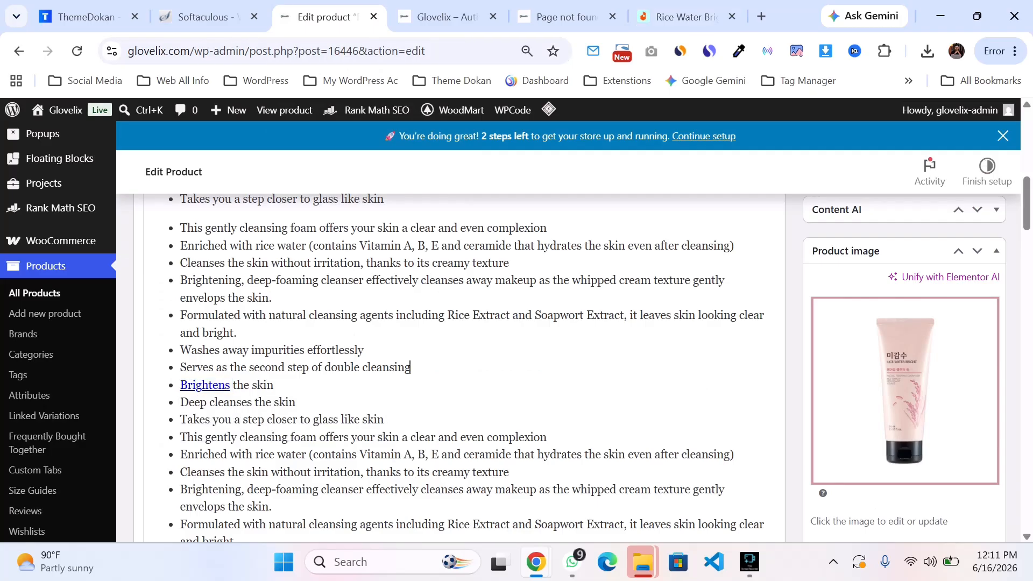
Step: Browse the Glovelix storefront home and shop pages to find a category page to link from the description
scroll(460, 365, "down", 20)
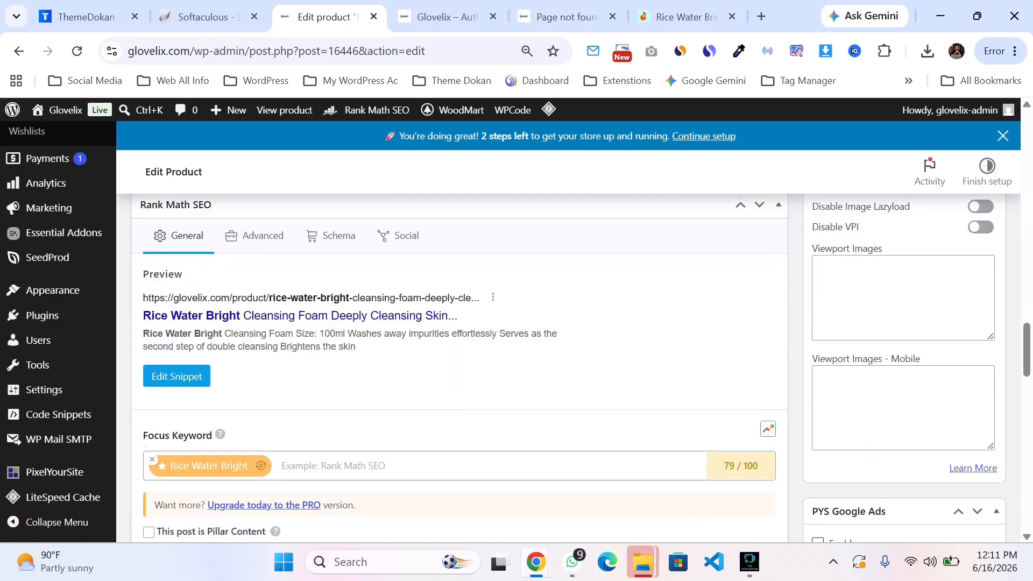
scroll(460, 366, "up", 20)
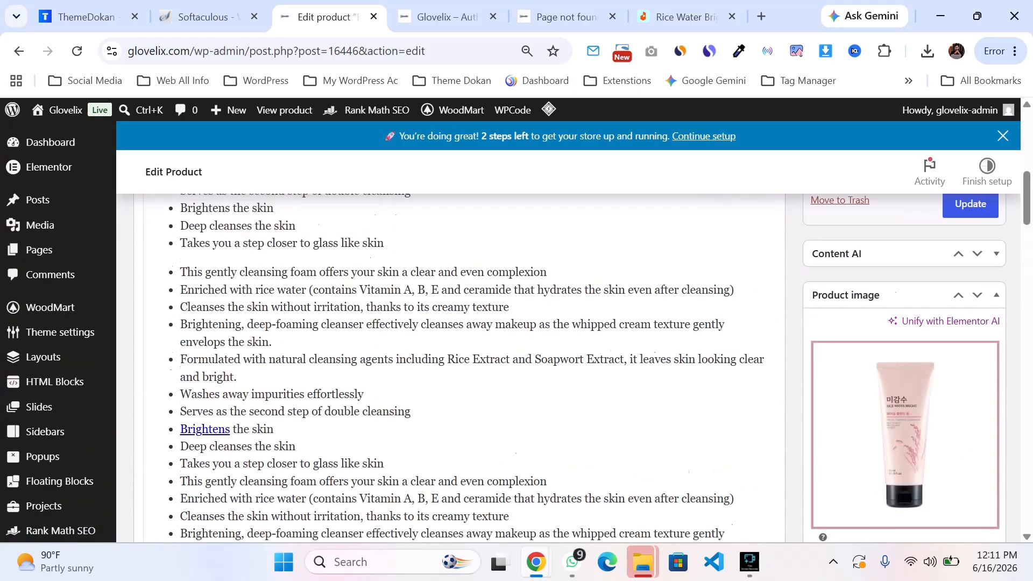
scroll(460, 366, "down", 4)
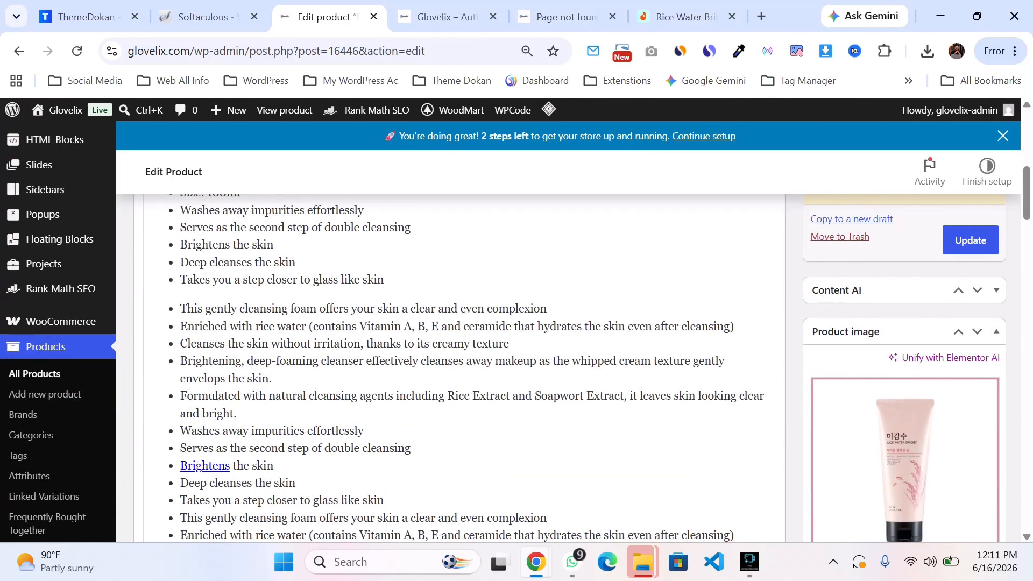
scroll(460, 366, "up", 2)
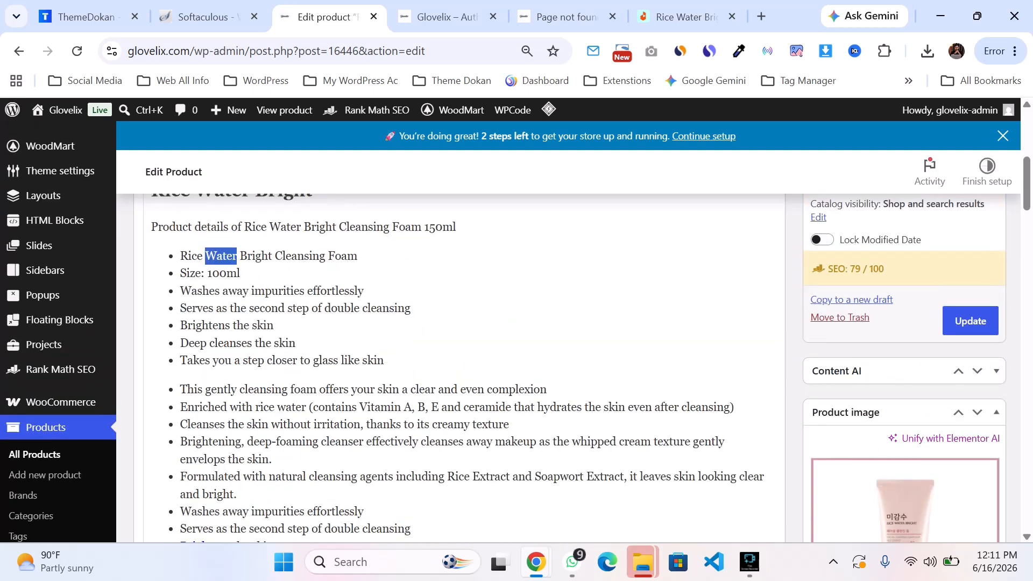
key("ctrl+Tab")
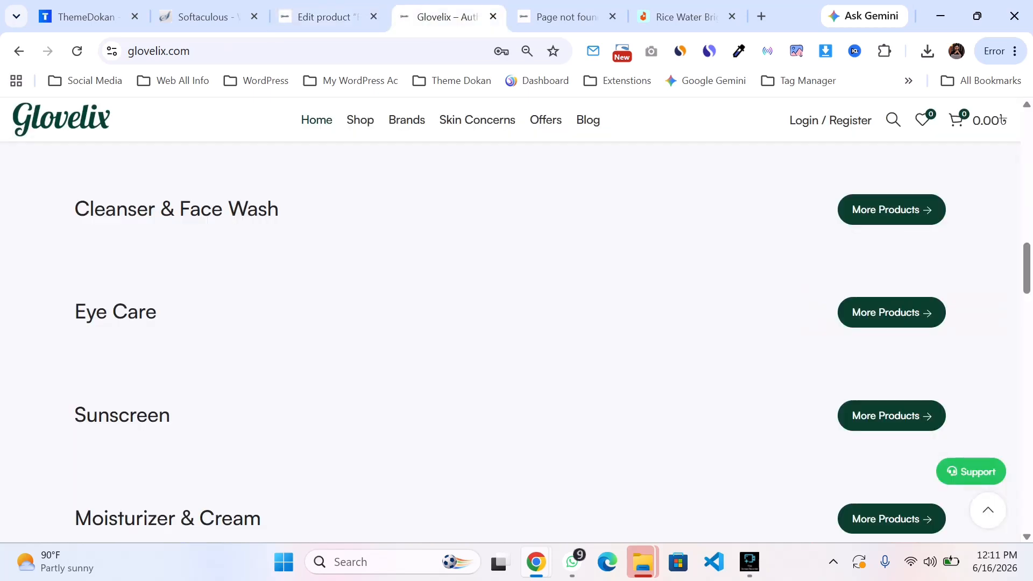
scroll(516, 342, "down", 4)
scroll(516, 342, "up", 4)
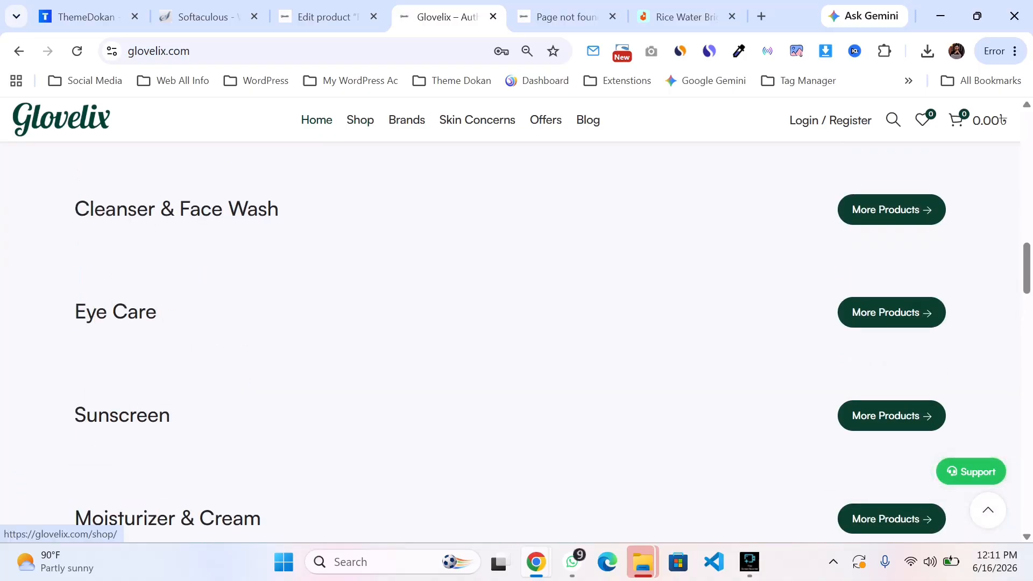
left_click(891, 313)
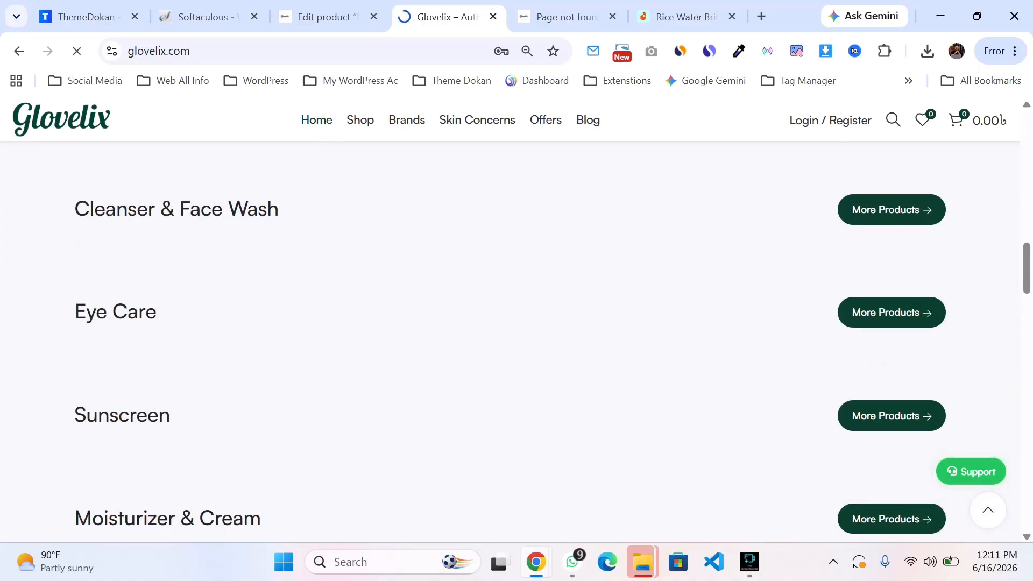
scroll(516, 342, "up", 1)
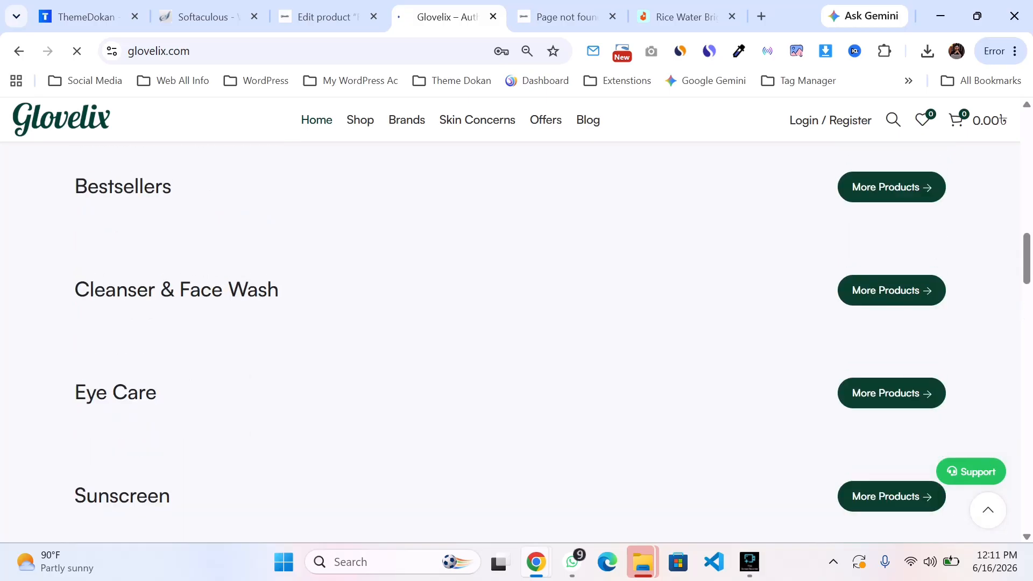
left_click(567, 17)
scroll(517, 334, "up", 3)
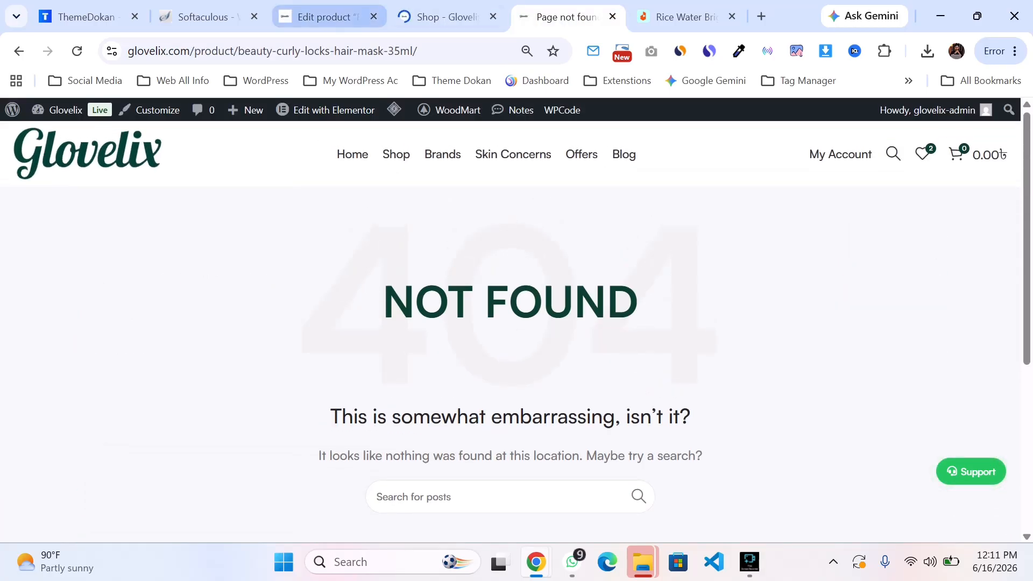
left_click(446, 17)
scroll(108, 430, "down", 3)
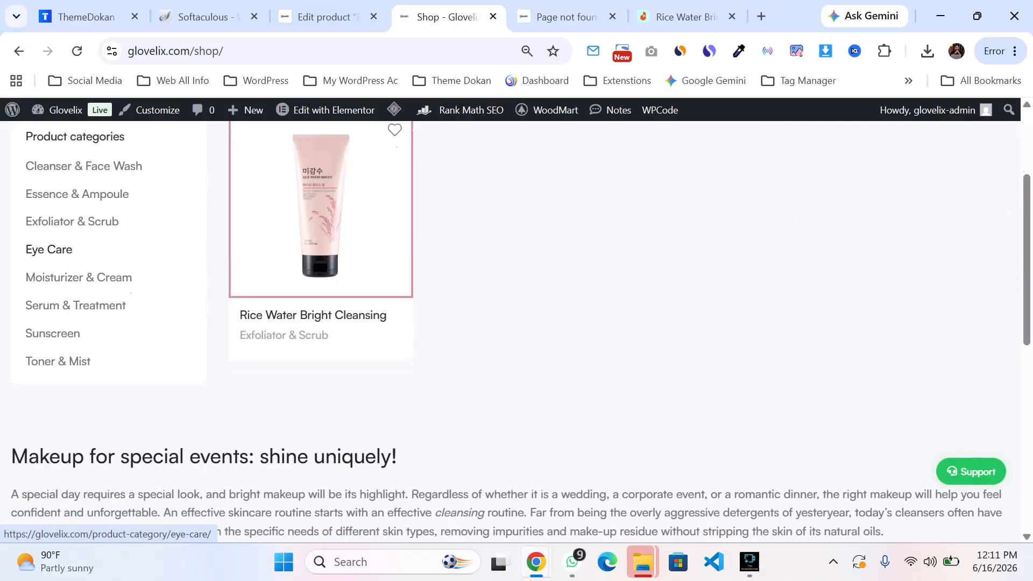
scroll(81, 312, "up", 3)
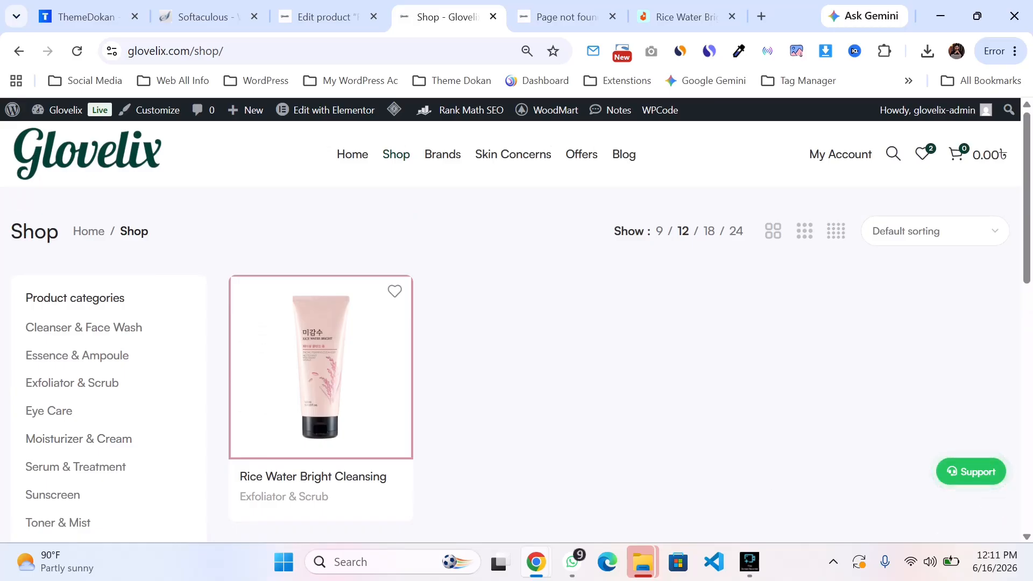
left_click(334, 51)
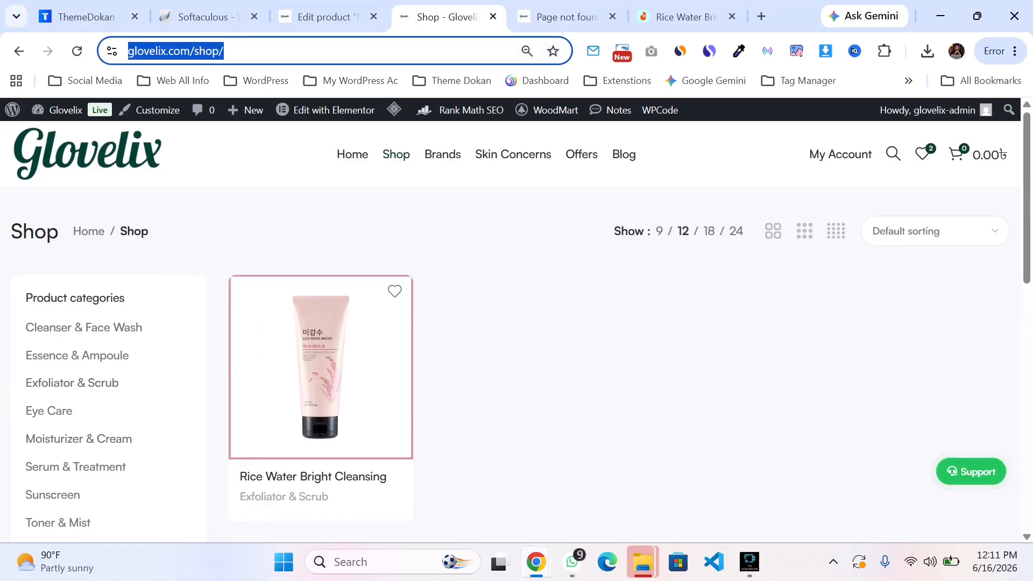
left_click(323, 17)
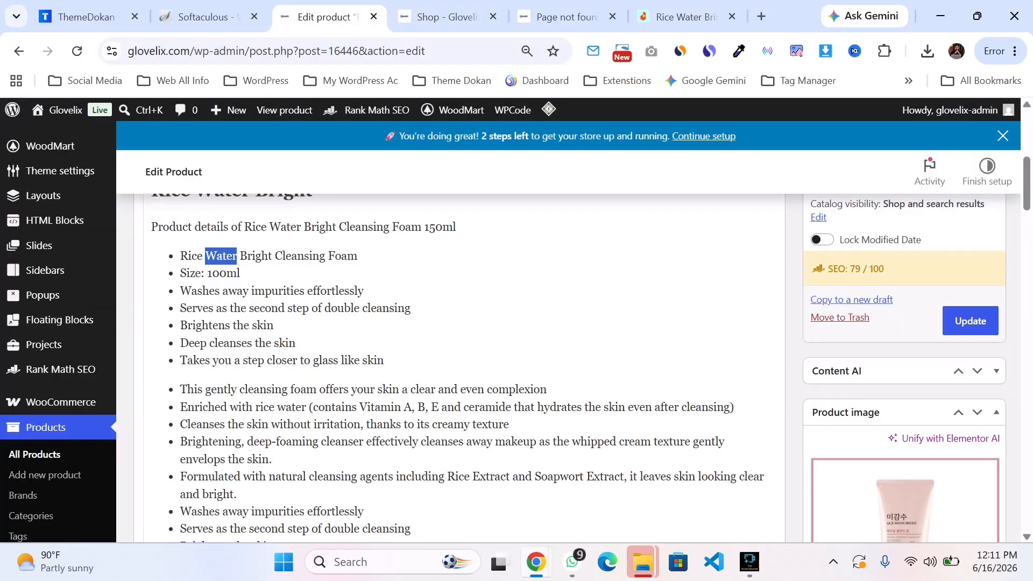
scroll(462, 323, "up", 2)
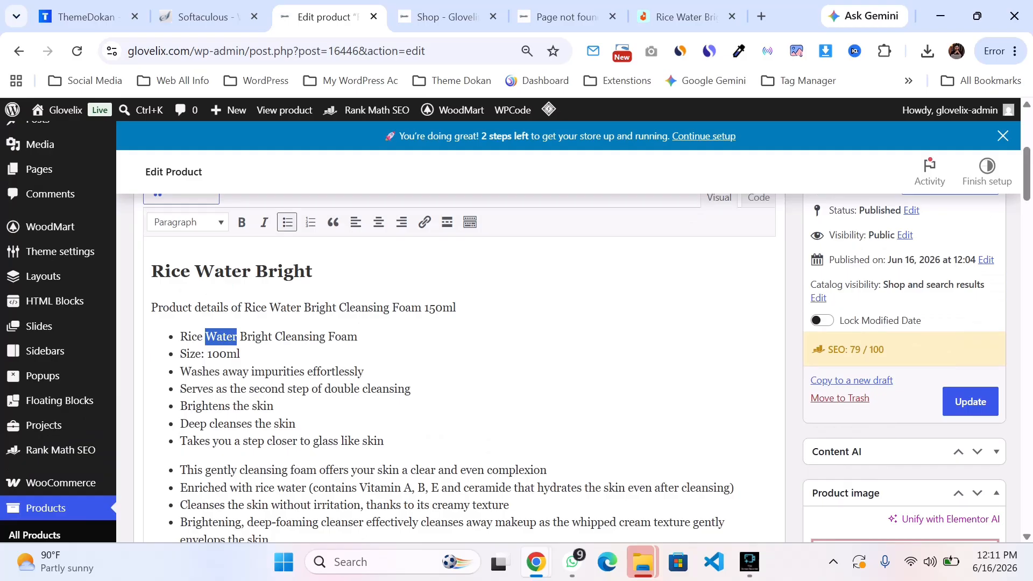
scroll(462, 323, "up", 1)
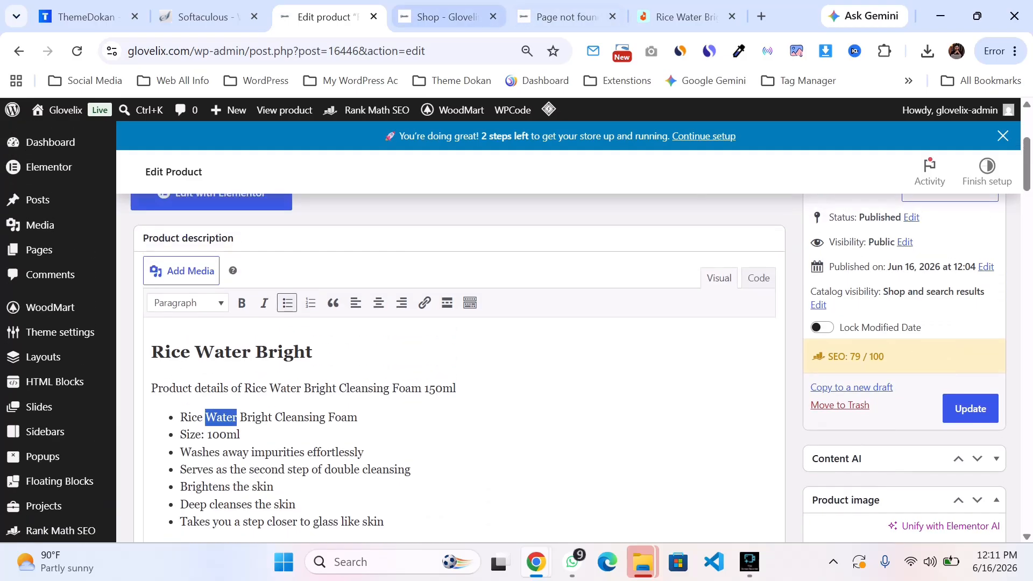
Step: Link the word "Water" in the first description bullet to the Cleanser & Face Wash category page URL
left_click(447, 17)
left_click(83, 327)
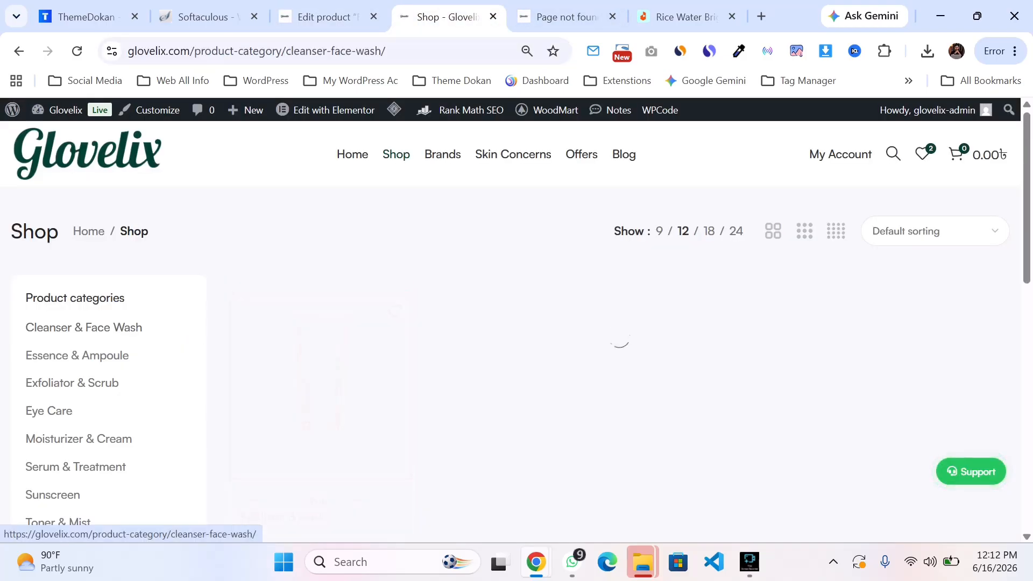
left_click(396, 51)
left_click(329, 16)
key("ctrl+c")
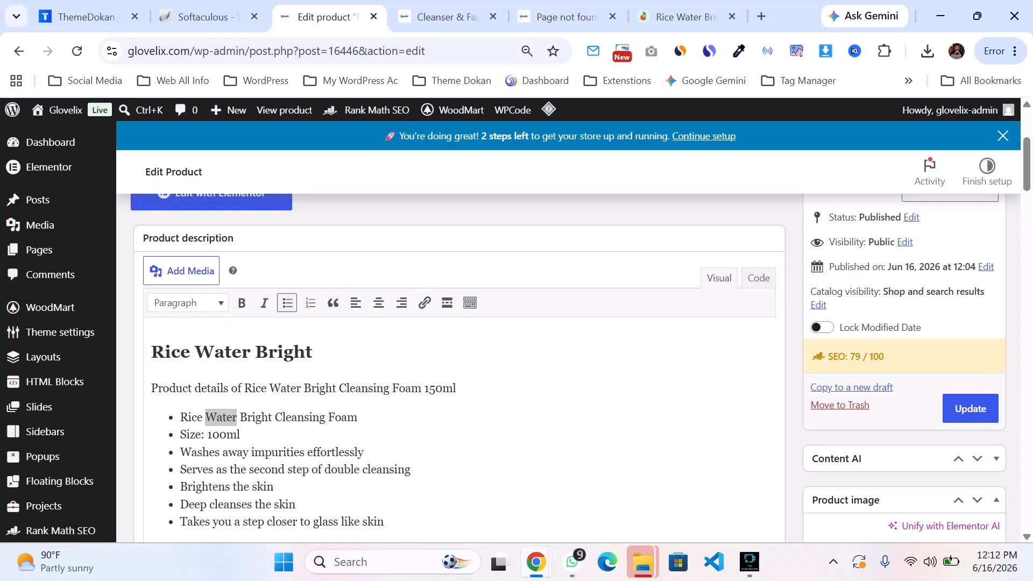
left_click(424, 303)
key("ctrl+v")
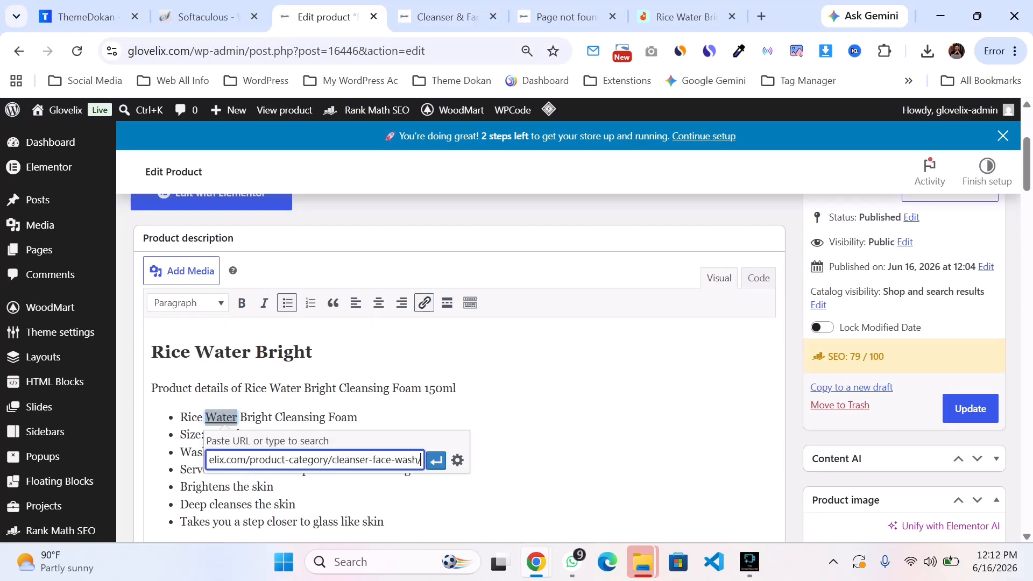
left_click(436, 461)
left_click(465, 458)
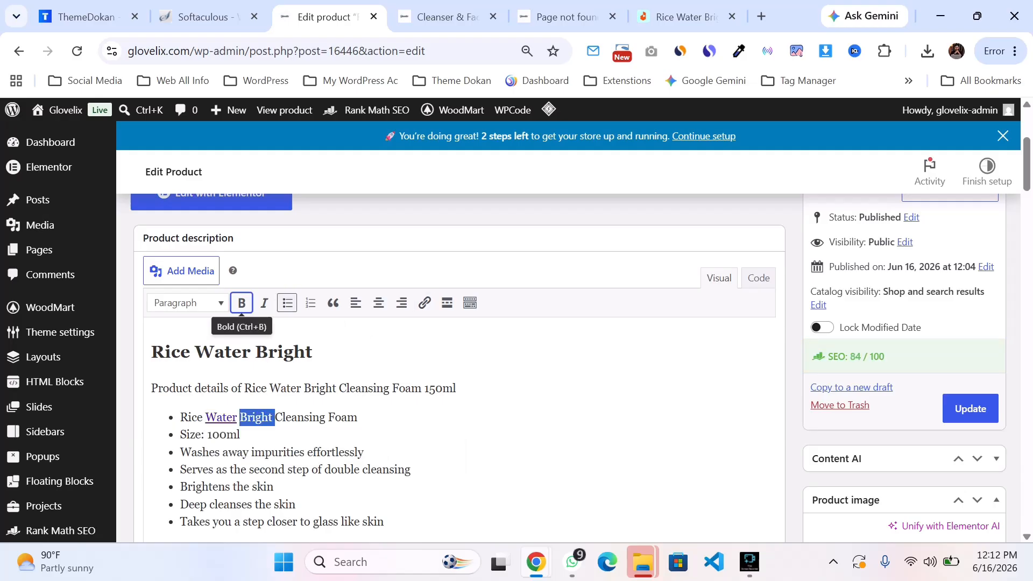
left_click(424, 303)
left_click(455, 388)
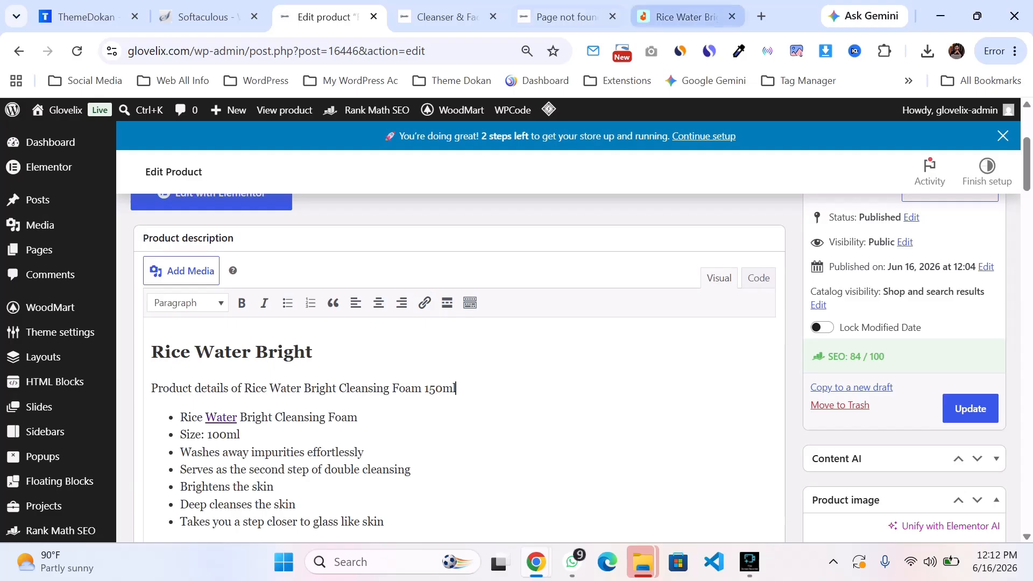
Step: Review the description and the updated Rank Math SEO checks
scroll(462, 366, "down", 5)
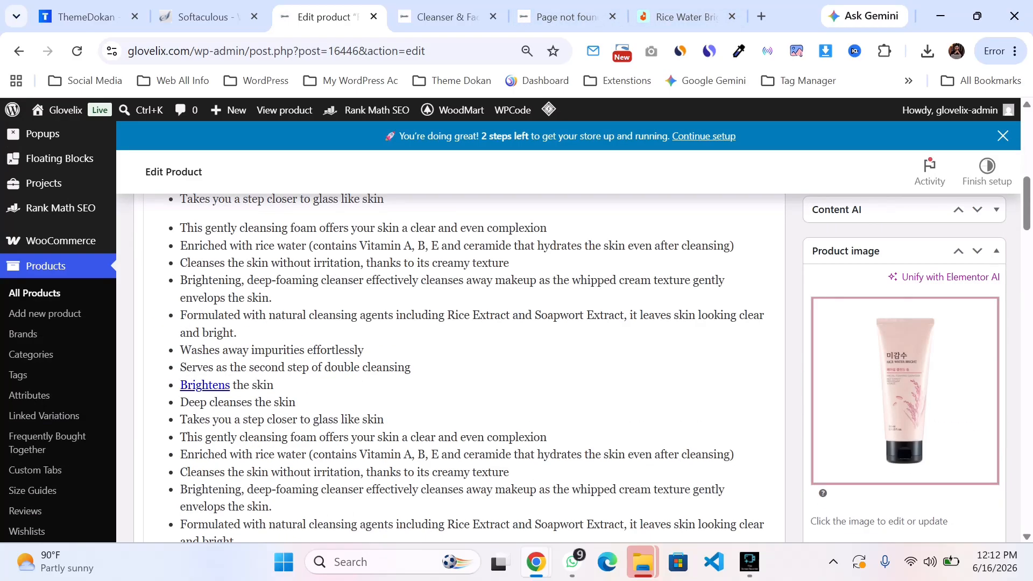
scroll(463, 366, "up", 4)
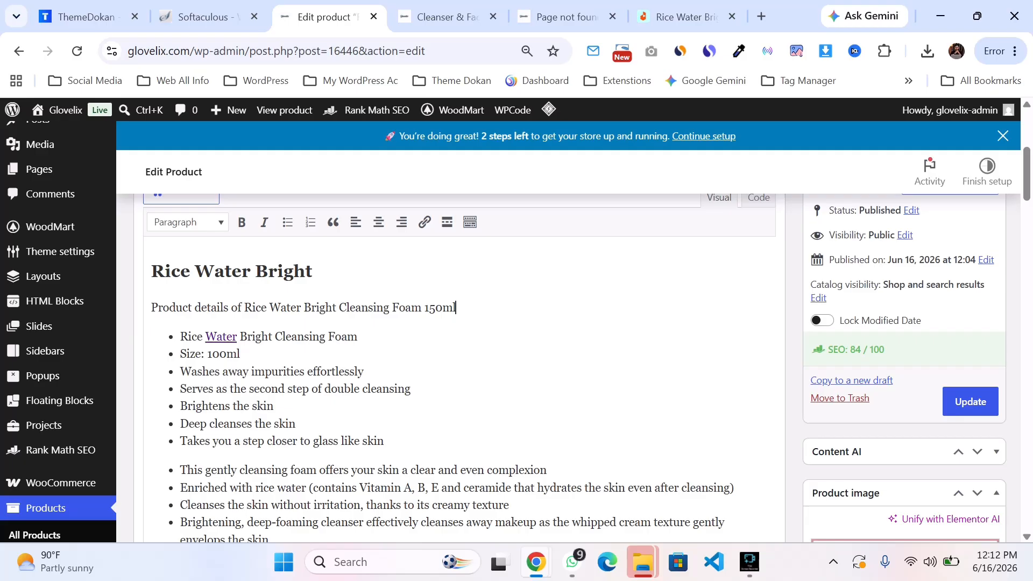
scroll(462, 366, "down", 15)
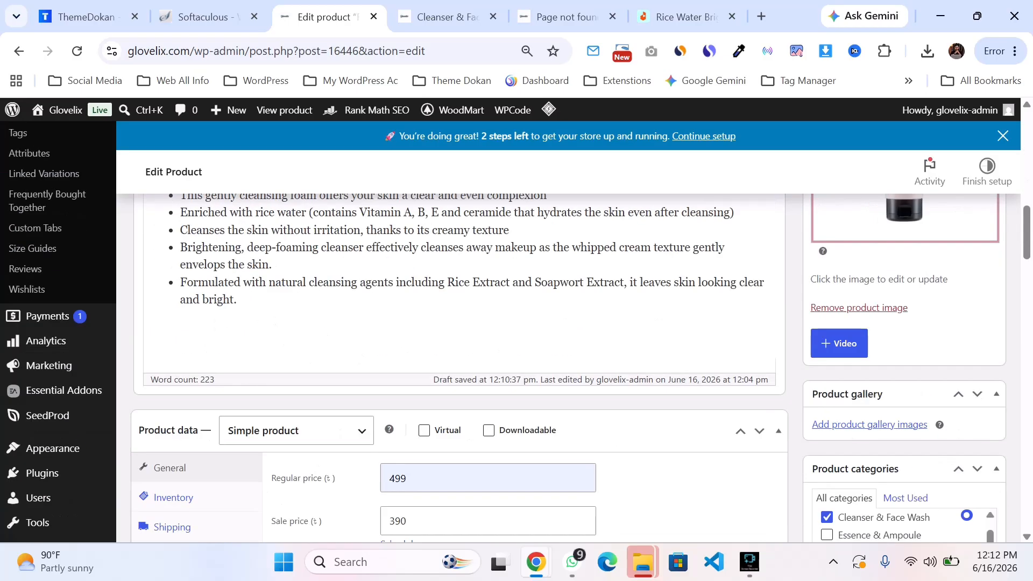
scroll(463, 365, "up", 4)
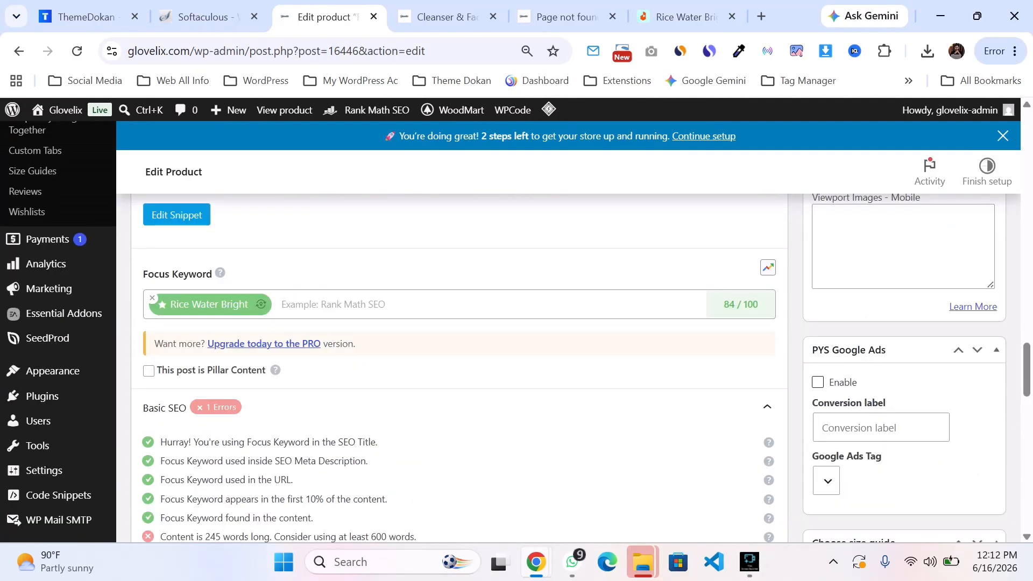
scroll(463, 366, "down", 5)
scroll(463, 366, "up", 7)
scroll(463, 366, "up", 20)
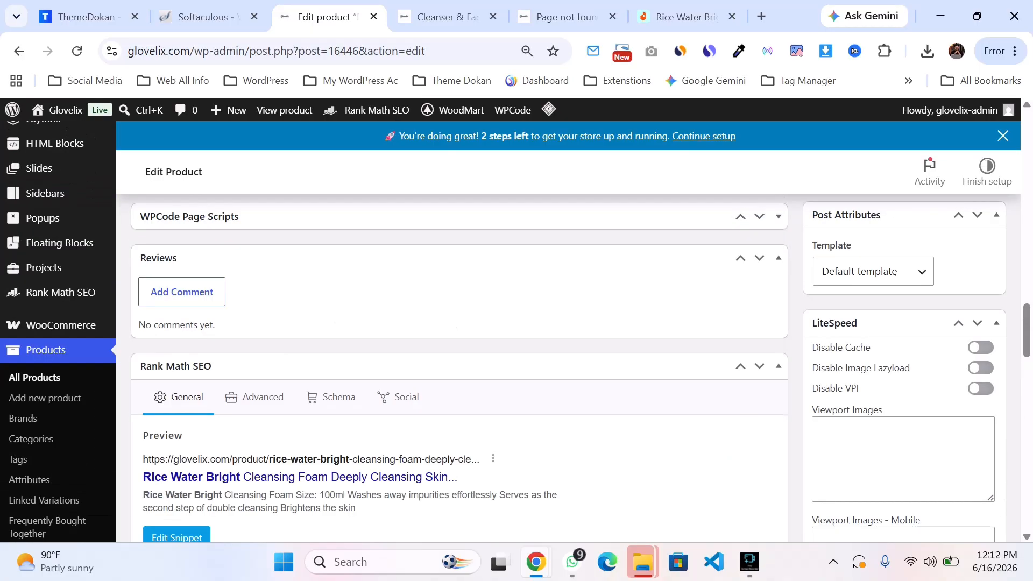
scroll(463, 366, "down", 4)
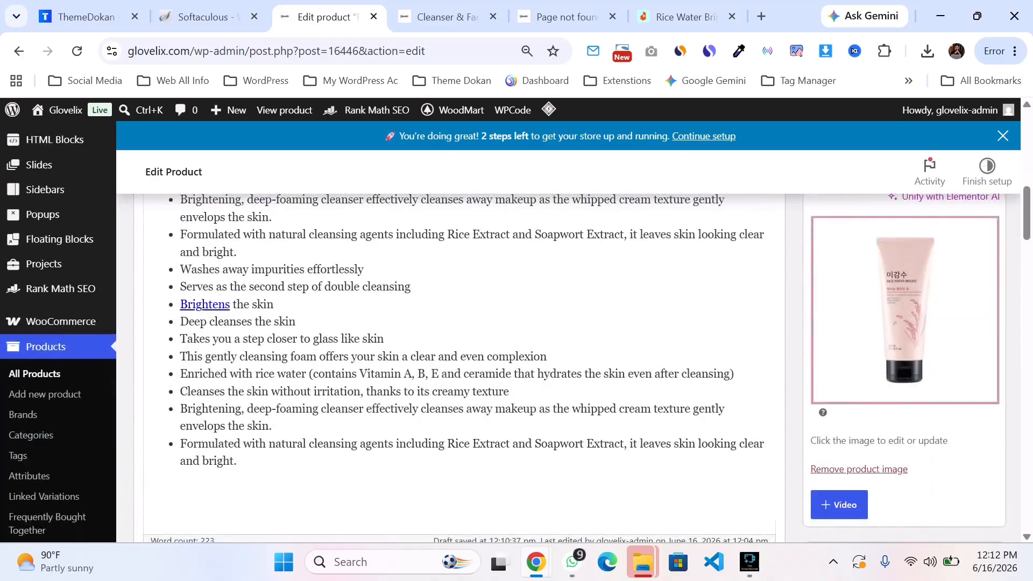
left_click(904, 309)
scroll(903, 309, "down", 2)
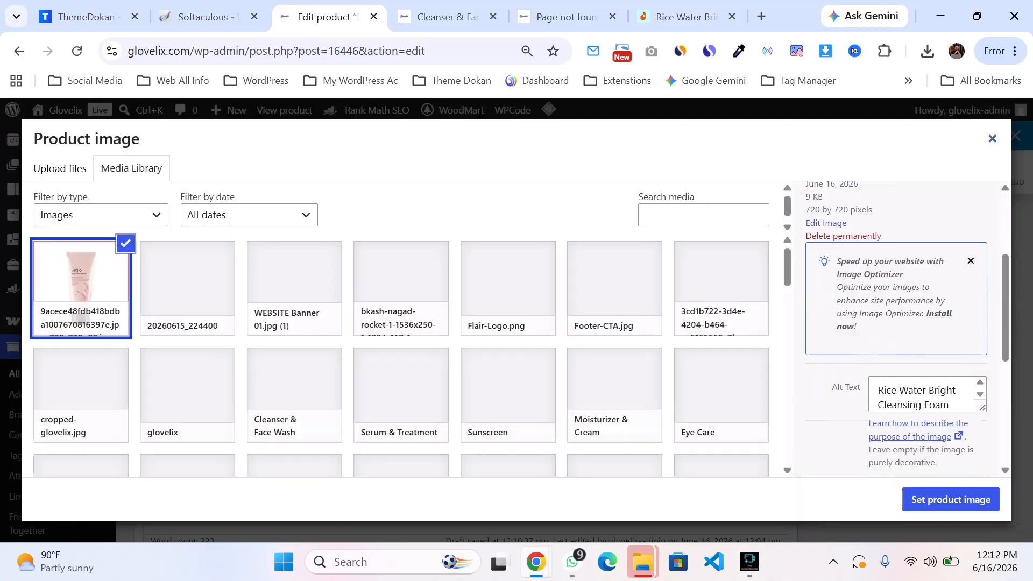
left_click(992, 139)
Step: Update the Rice Water Bright product to save the linked description
scroll(570, 366, "up", 2)
scroll(463, 366, "up", 10)
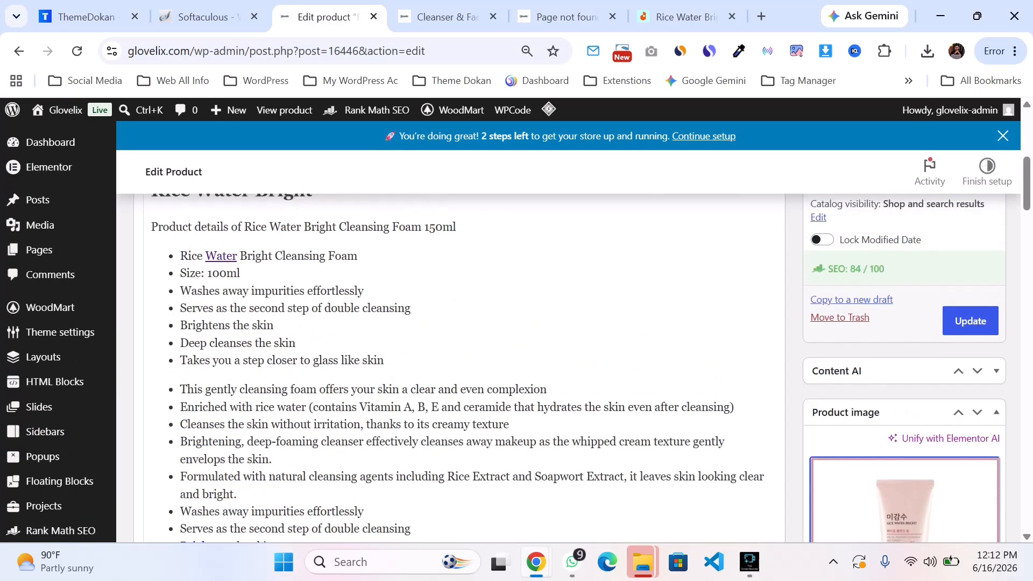
scroll(463, 366, "down", 4)
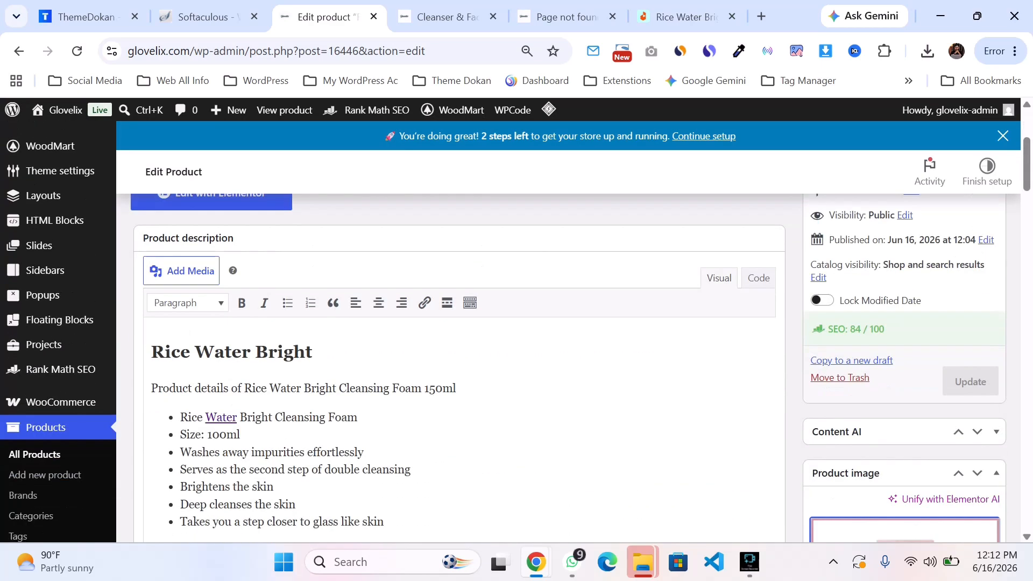
left_click(970, 220)
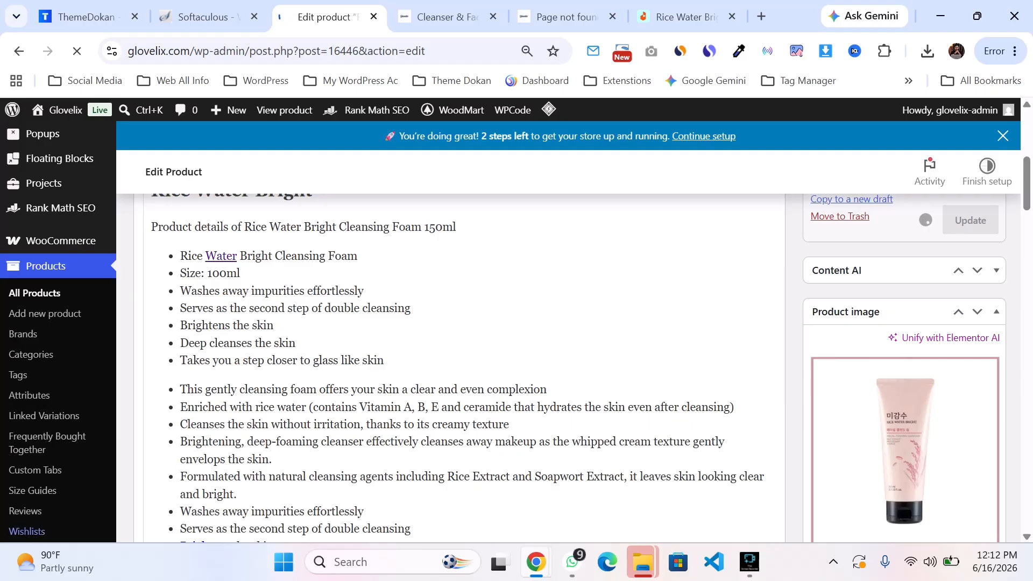
scroll(463, 365, "up", 3)
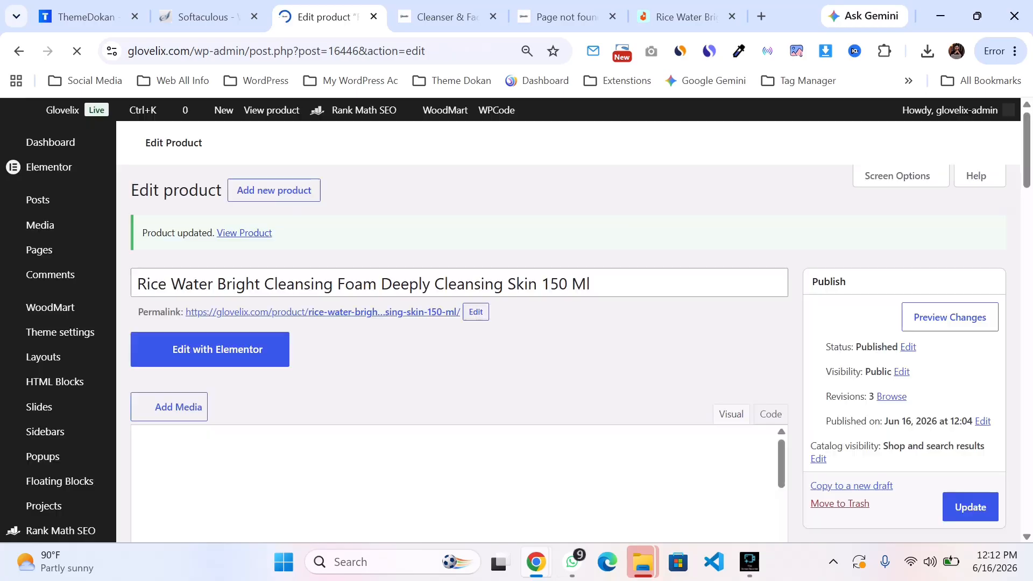
scroll(32, 280, "down", 6)
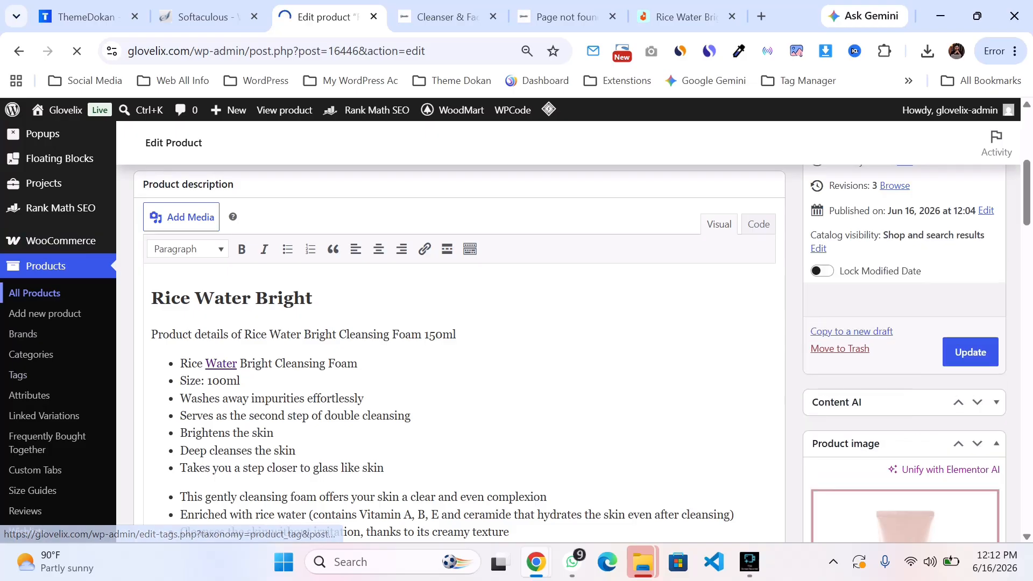
Step: Reload the Cleanser & Face Wash category page and browse the storefront home page down to the Bestsellers section
key("ctrl+Tab")
key("F5")
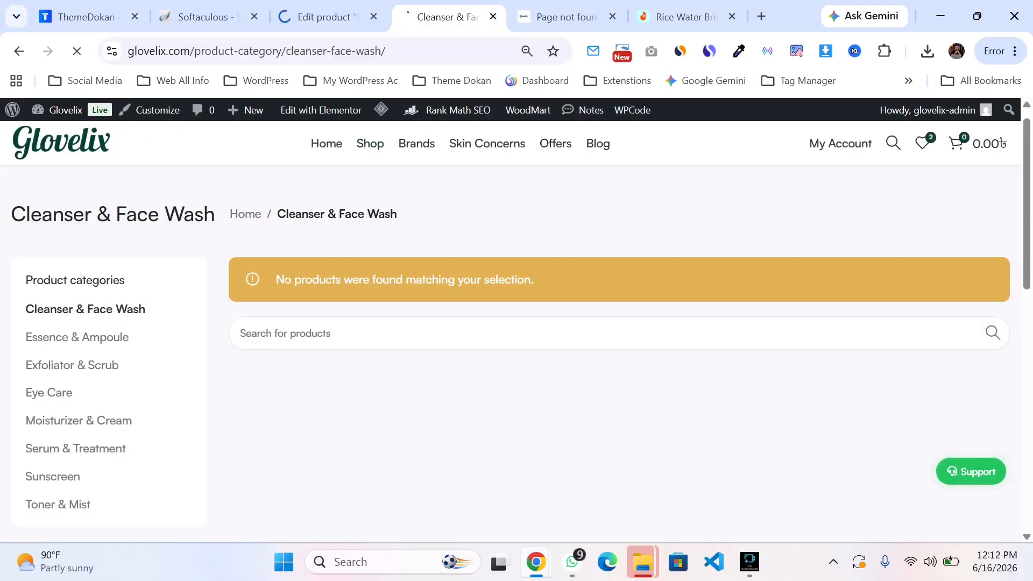
scroll(584, 269, "down", 10)
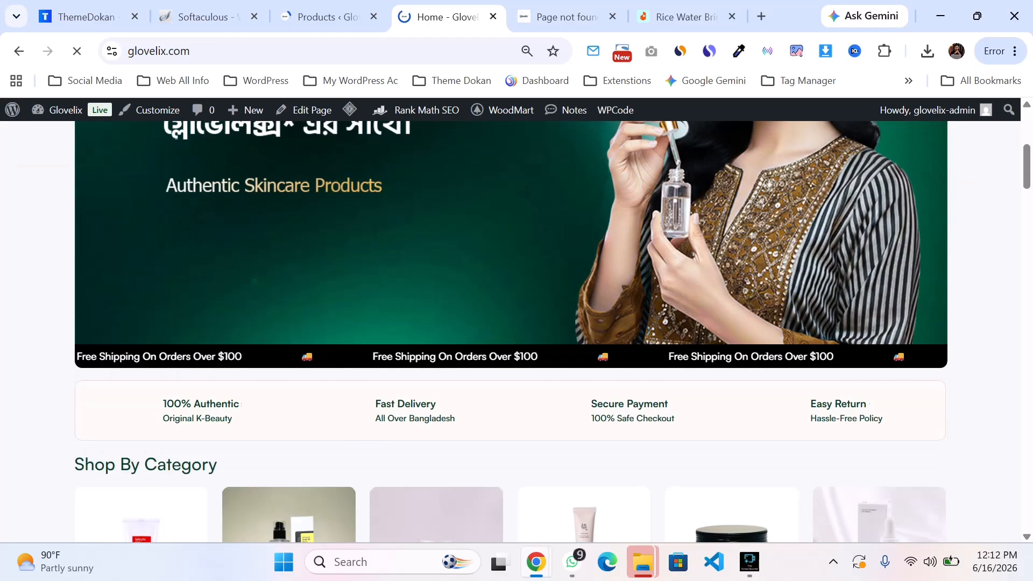
scroll(585, 269, "down", 10)
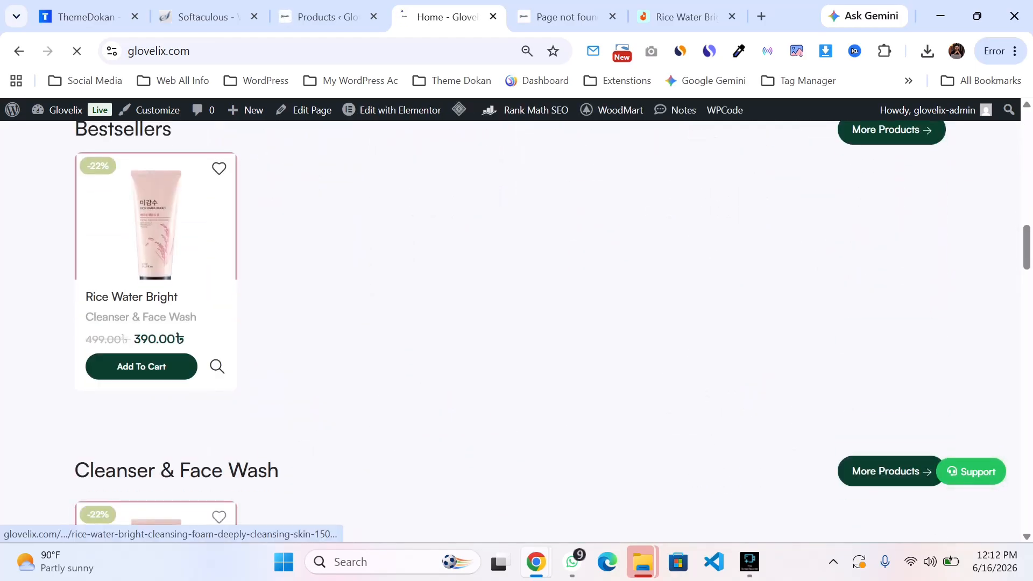
scroll(156, 231, "down", 5)
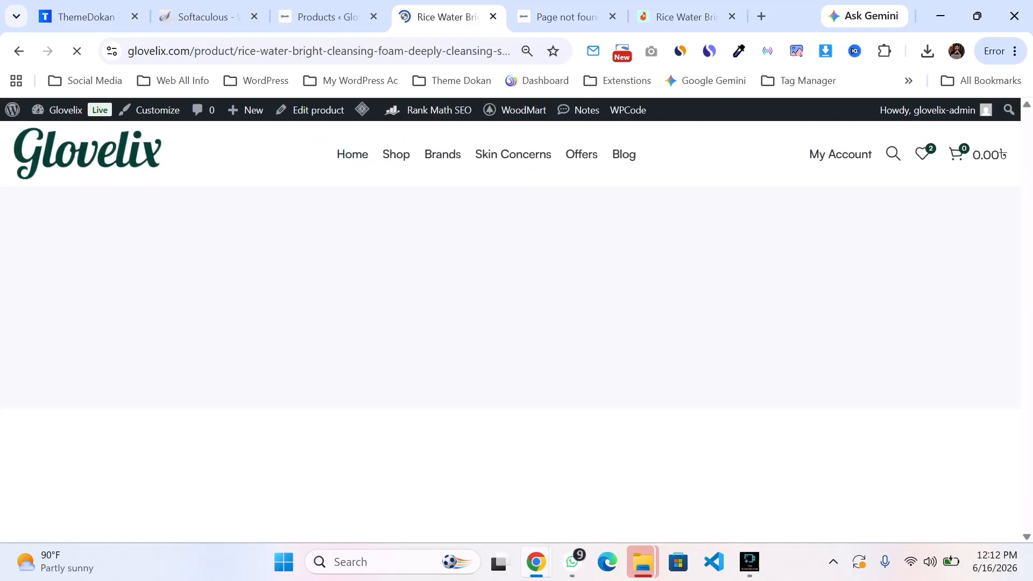
Step: Review the Rice Water Bright Cleansing Foam product page on the live storefront
scroll(510, 334, "down", 2)
scroll(510, 334, "up", 1)
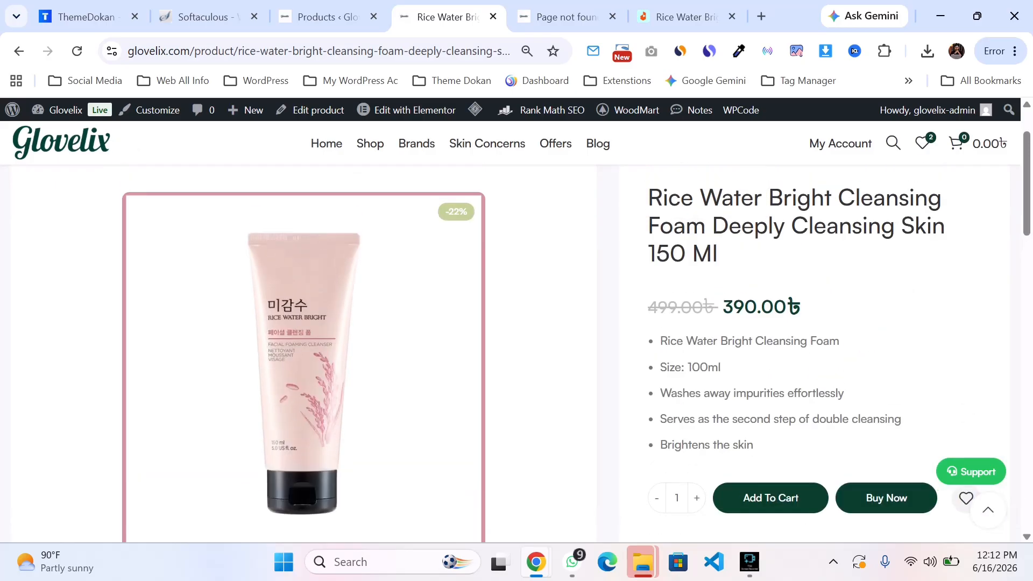
scroll(510, 333, "up", 1)
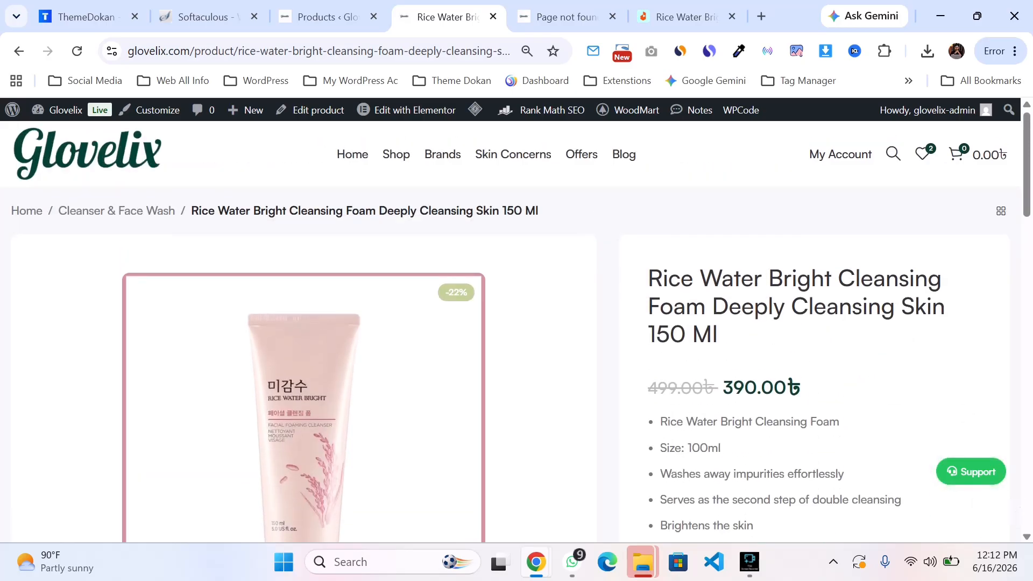
scroll(510, 334, "down", 3)
scroll(510, 333, "up", 1)
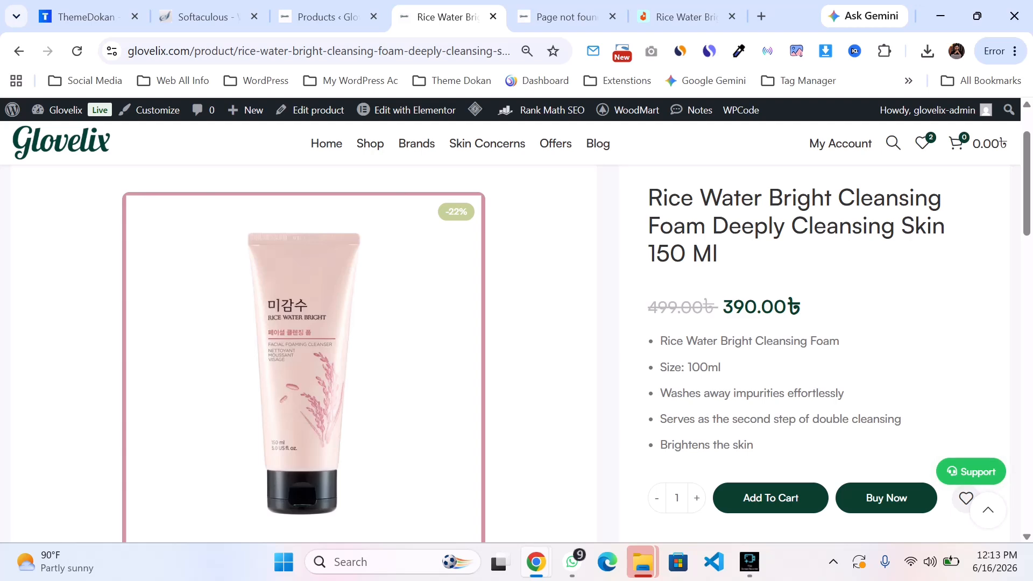
Step: Open a new product form from the Products list, then switch to the Rice Water Bright storefront page for reference
left_click(208, 17)
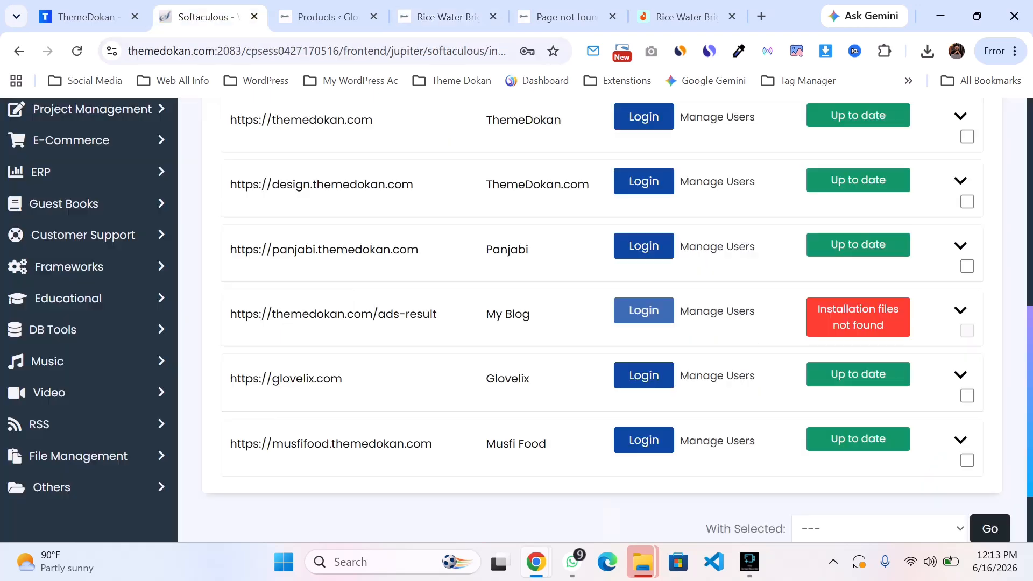
left_click(328, 16)
scroll(215, 304, "down", 1)
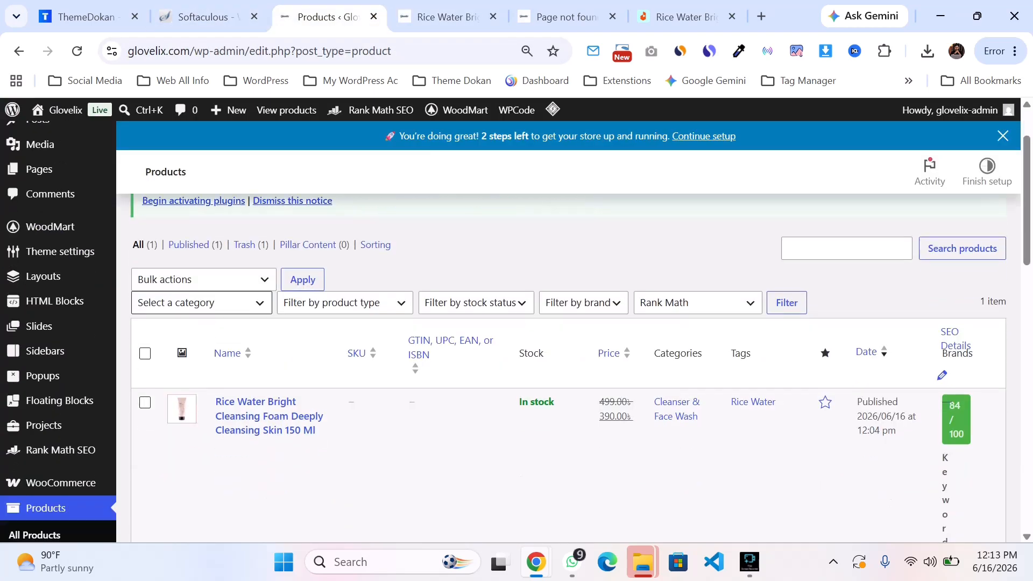
scroll(258, 420, "up", 1)
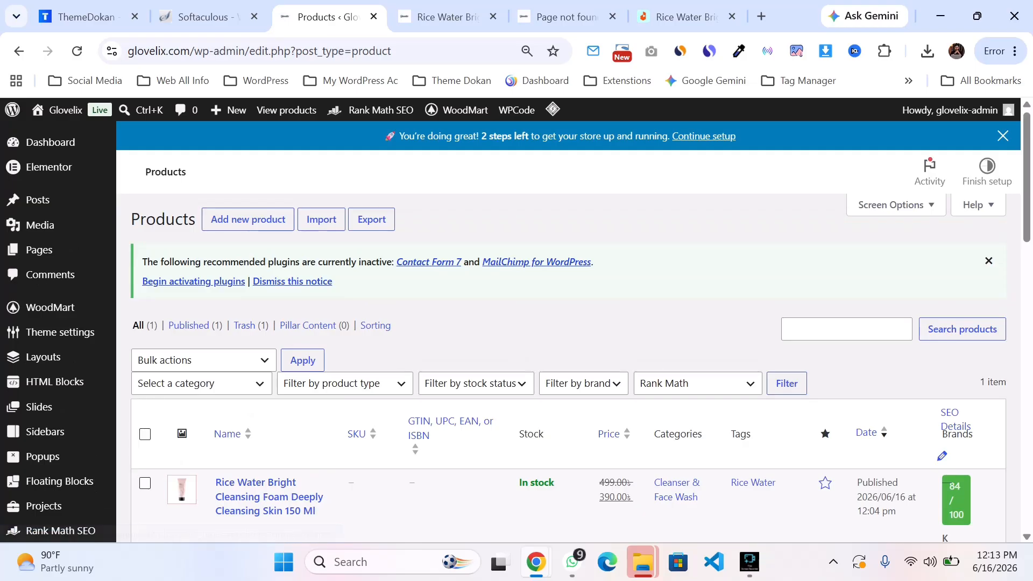
left_click(248, 219)
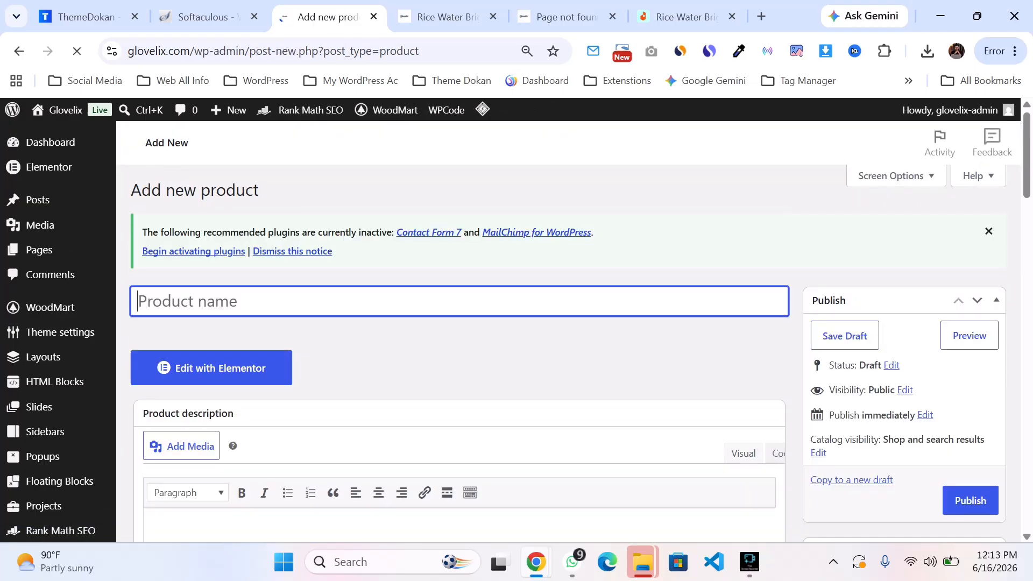
left_click(565, 16)
left_click(448, 17)
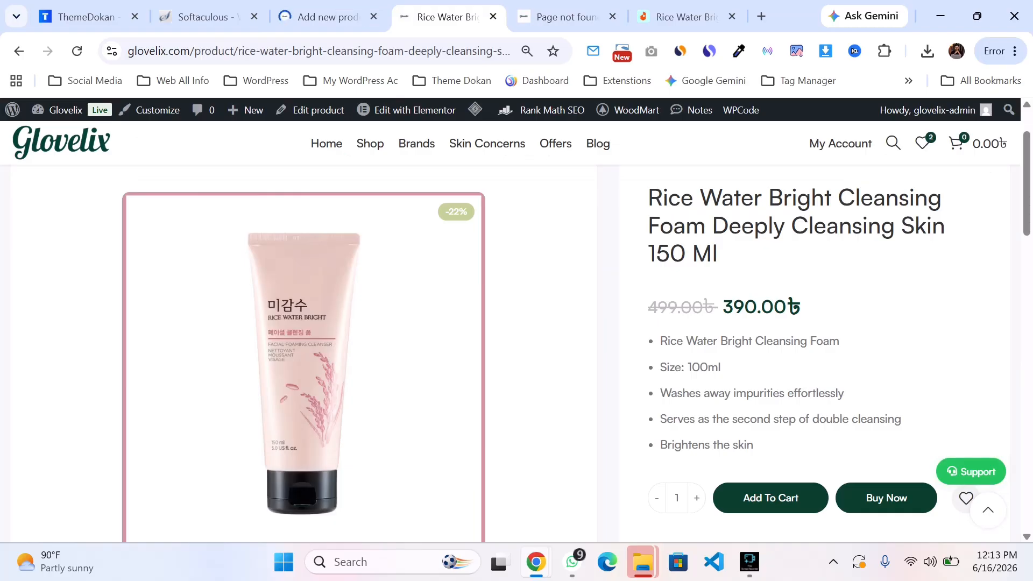
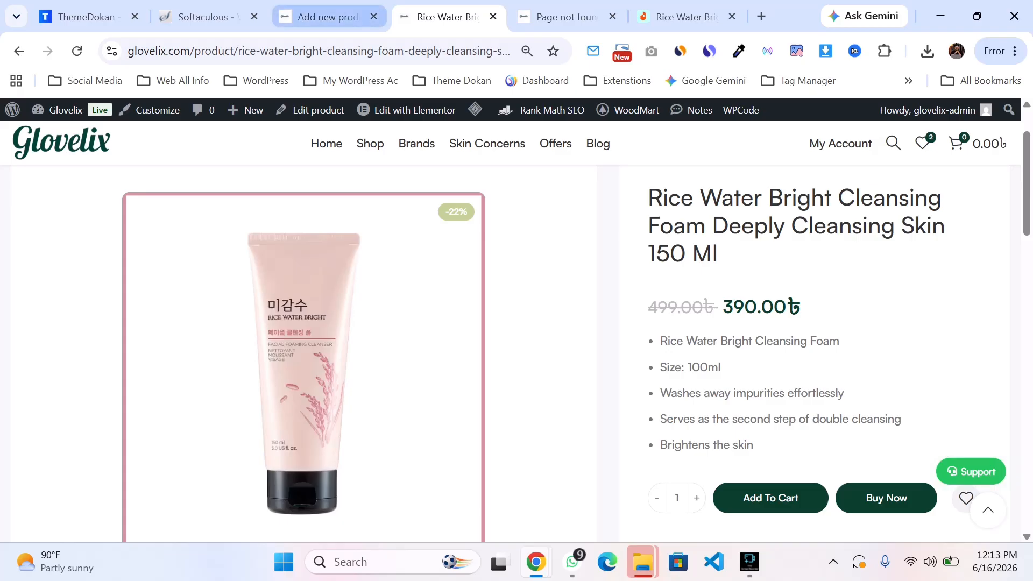
Step: Duplicate the Rice Water Bright Cleansing Foam product from the Products list as a new draft
left_click(327, 17)
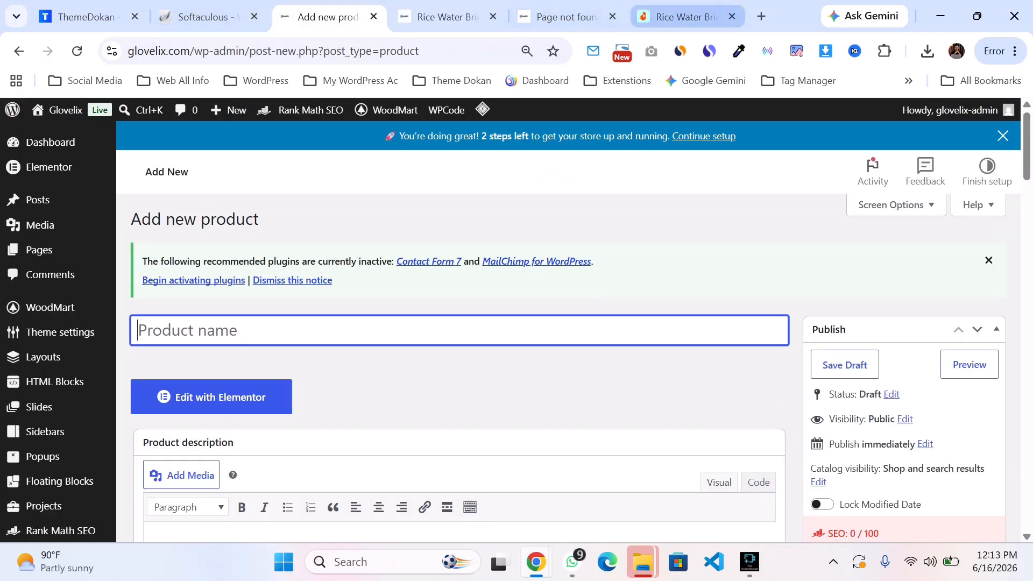
scroll(59, 345, "down", 3)
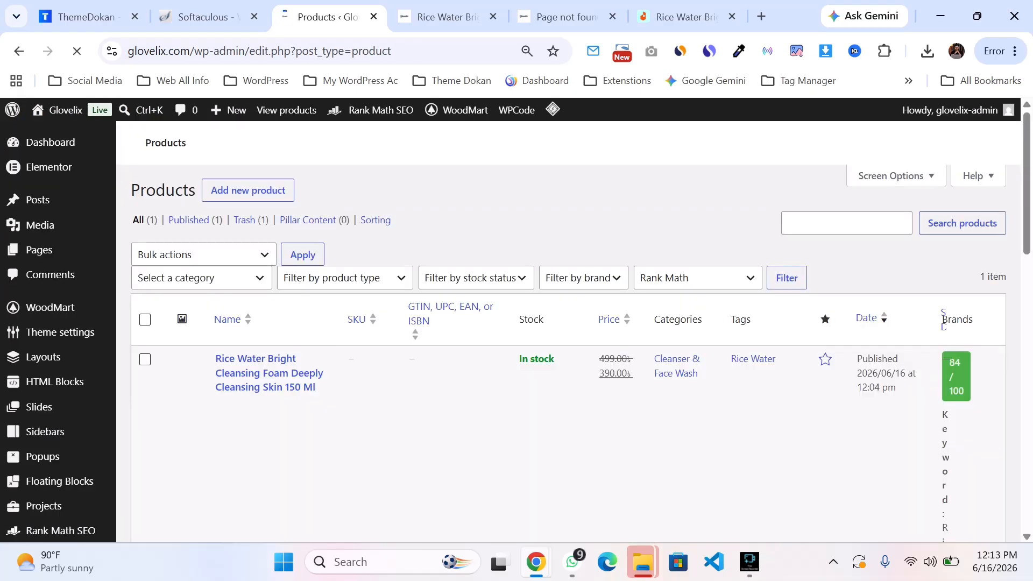
scroll(300, 298, "down", 5)
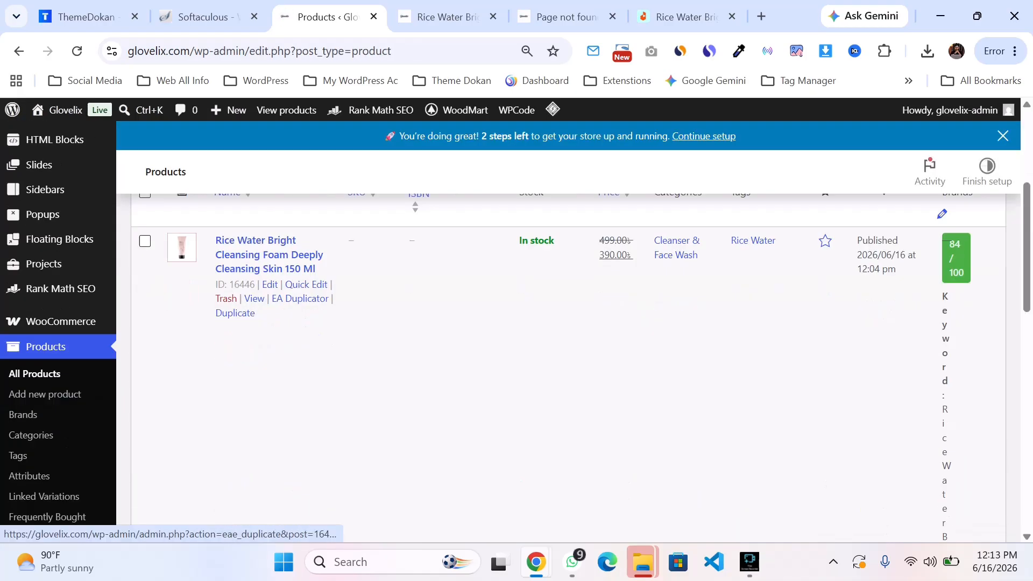
left_click(299, 298)
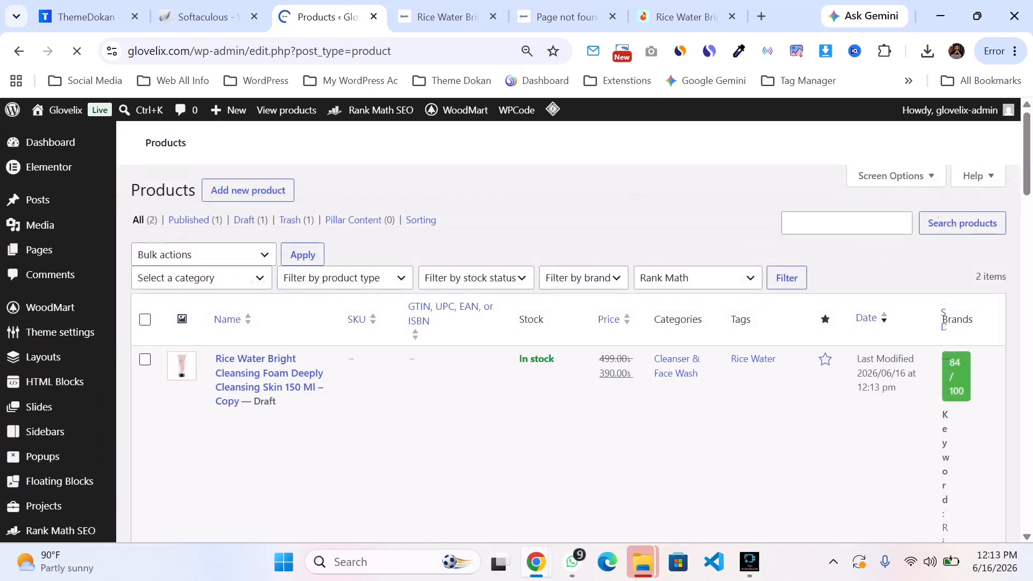
Step: Open the duplicated draft and shorten its title to Rice Water Bright Cleansing Foam Deeply Cleansing Skin
scroll(299, 298, "down", 6)
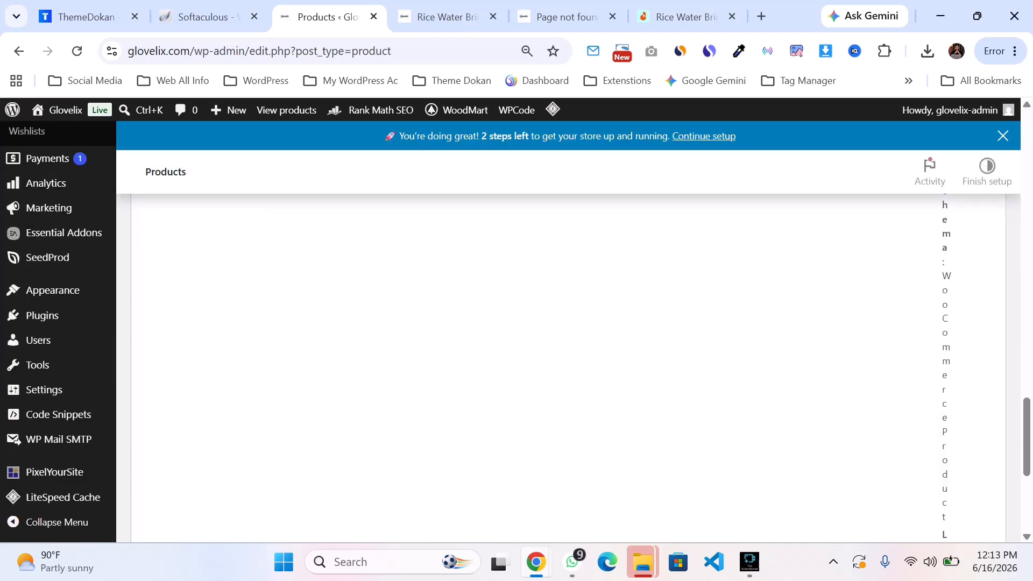
scroll(568, 366, "up", 10)
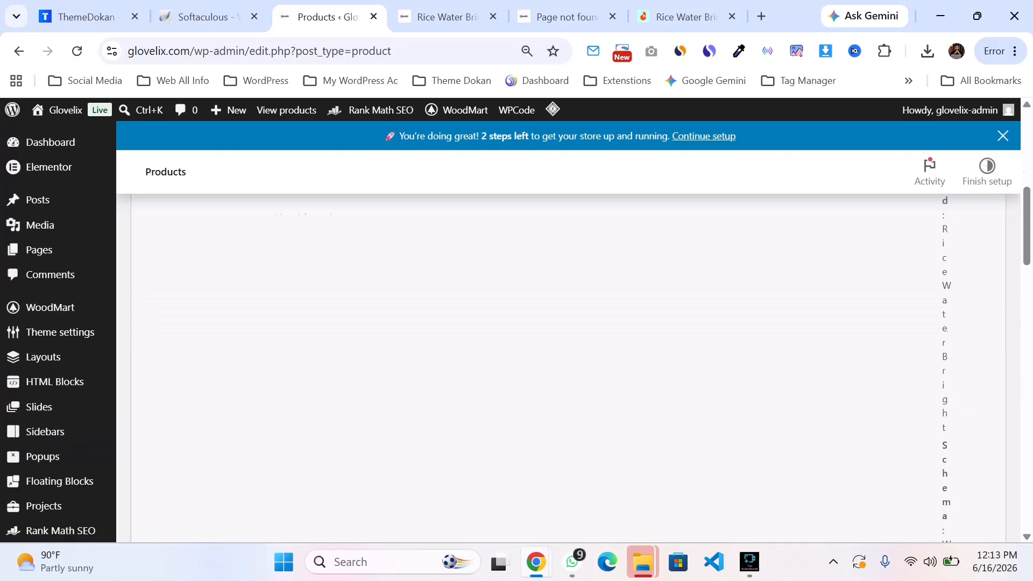
left_click(250, 325)
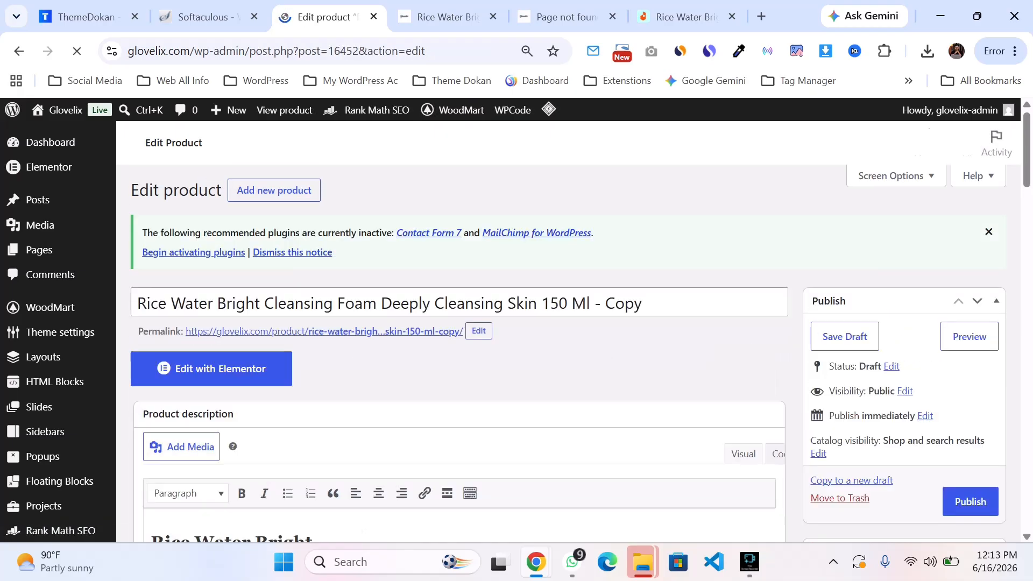
double_click(554, 332)
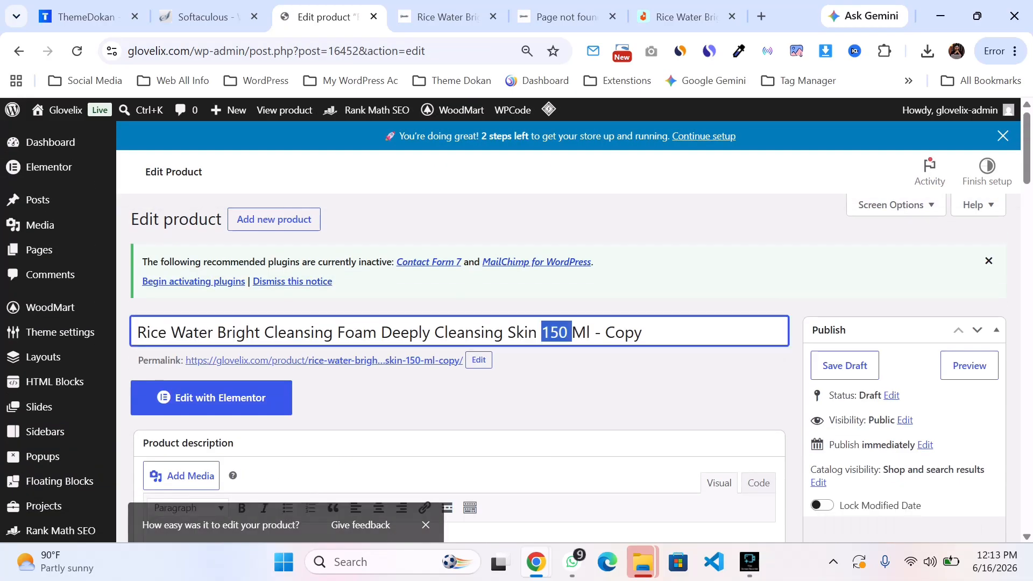
key("BackSpace")
left_click(563, 332)
key("BackSpace")
key("BackSpace")
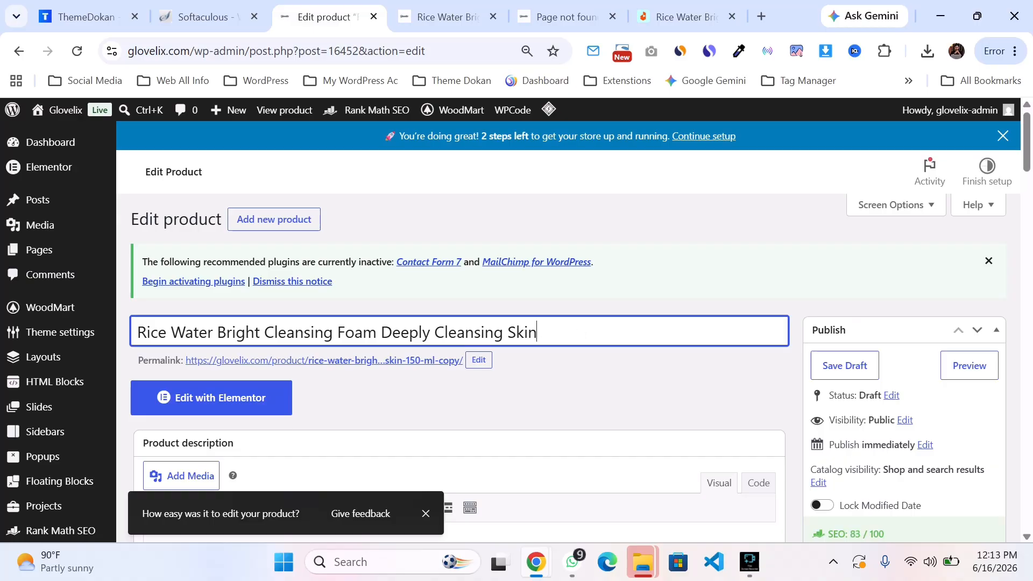
Step: Review the copied product's description, pricing, categories and Rank Math SEO sections
scroll(967, 398, "down", 15)
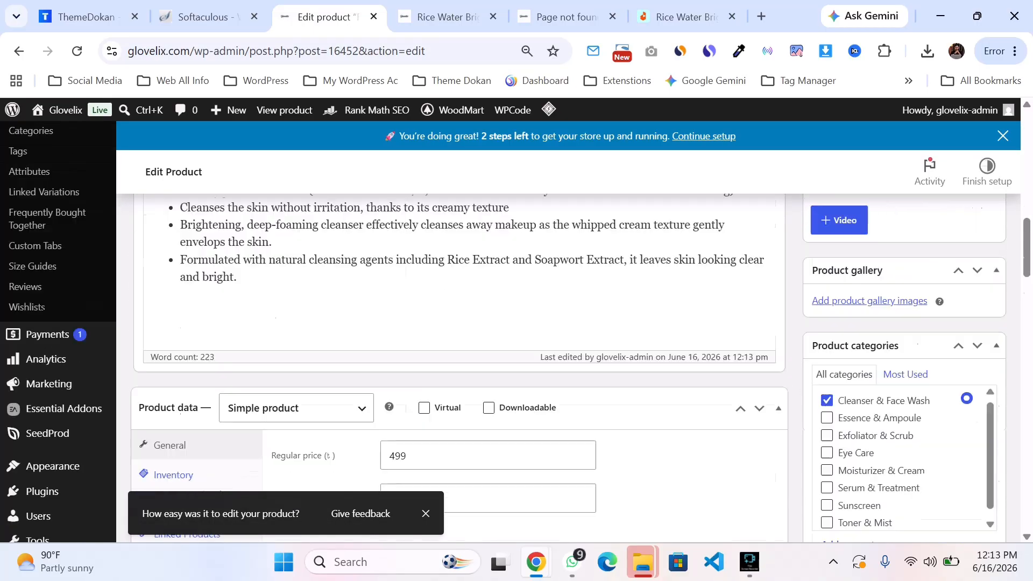
scroll(54, 445, "up", 6)
scroll(54, 446, "down", 6)
scroll(54, 446, "up", 7)
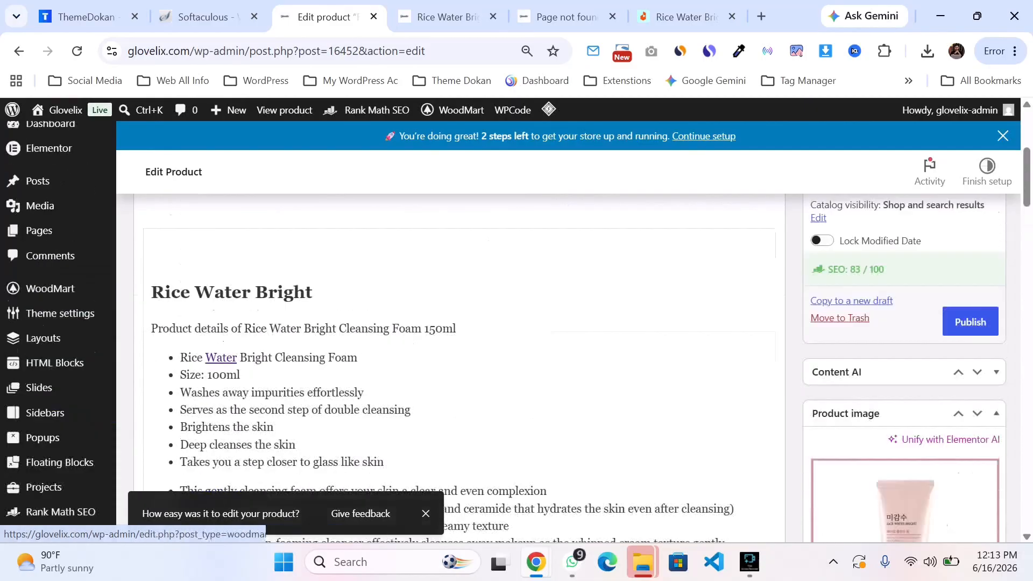
scroll(54, 445, "up", 2)
scroll(54, 446, "up", 3)
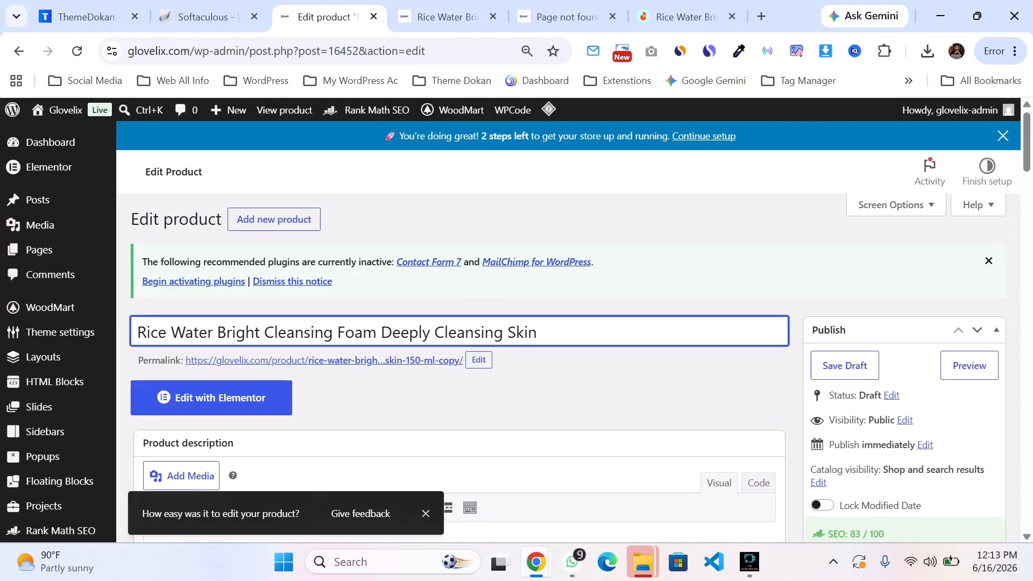
scroll(54, 445, "down", 4)
scroll(904, 268, "up", 2)
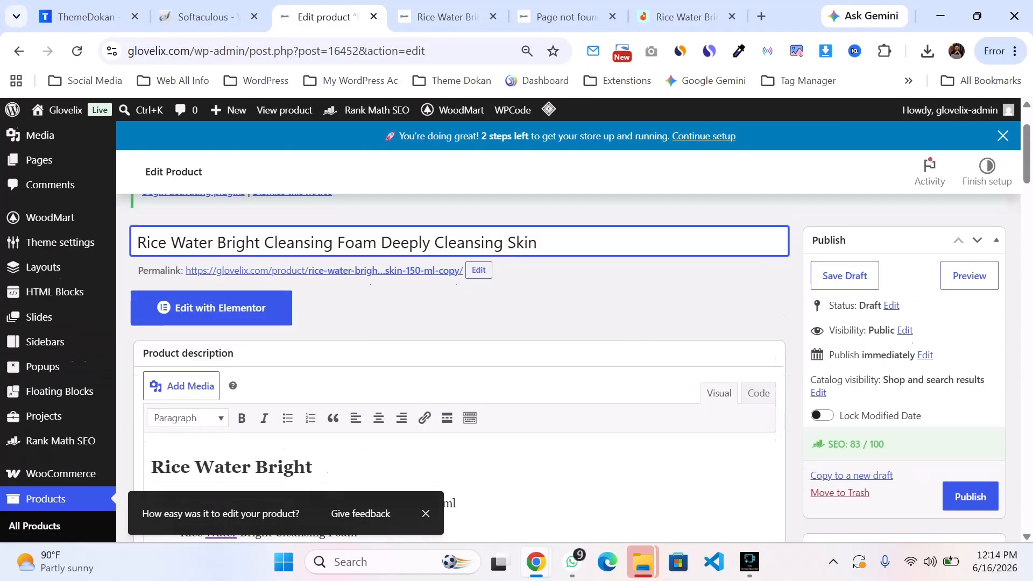
scroll(904, 269, "down", 7)
scroll(904, 269, "down", 2)
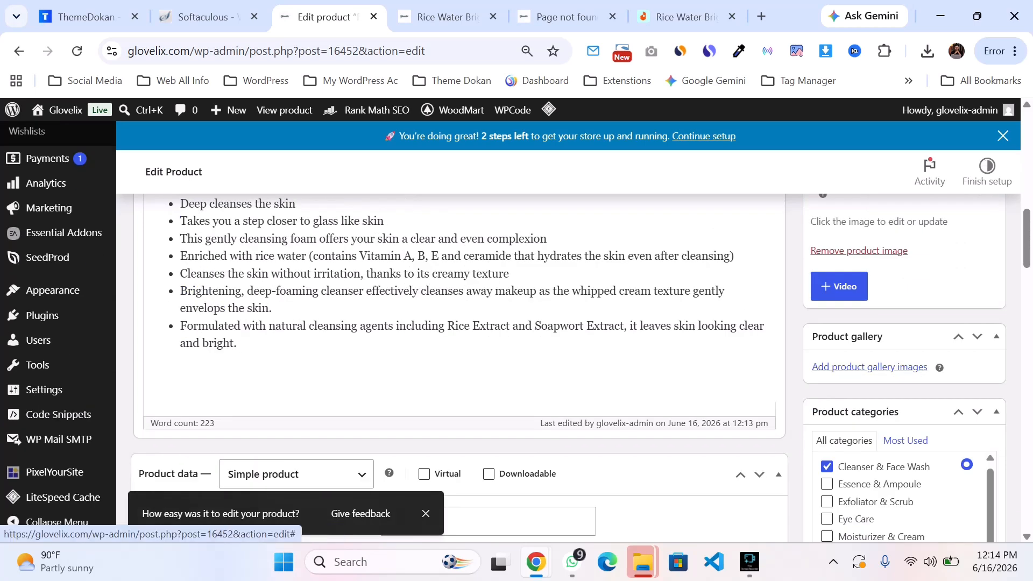
scroll(462, 323, "down", 3)
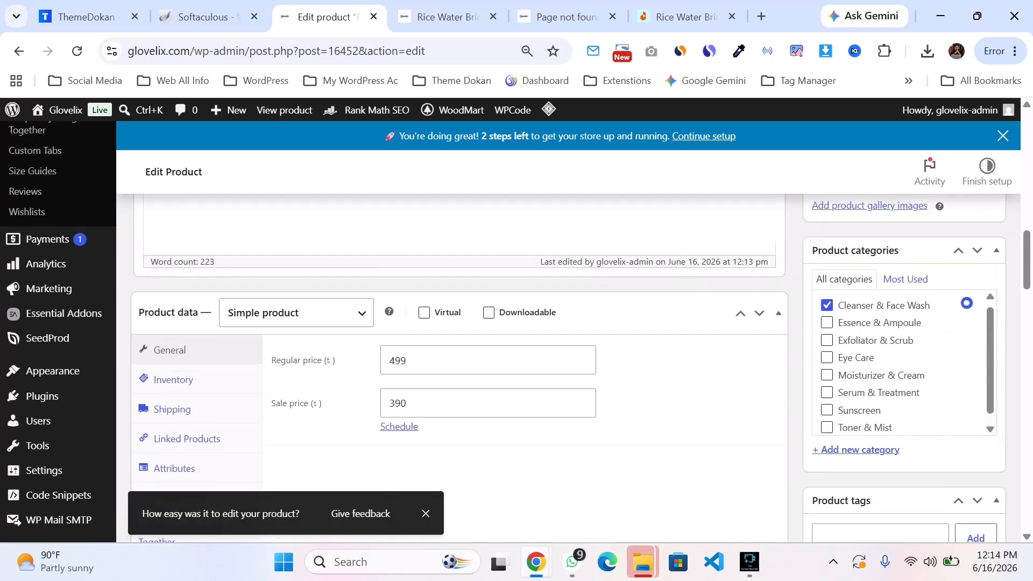
scroll(463, 323, "down", 5)
scroll(462, 322, "up", 5)
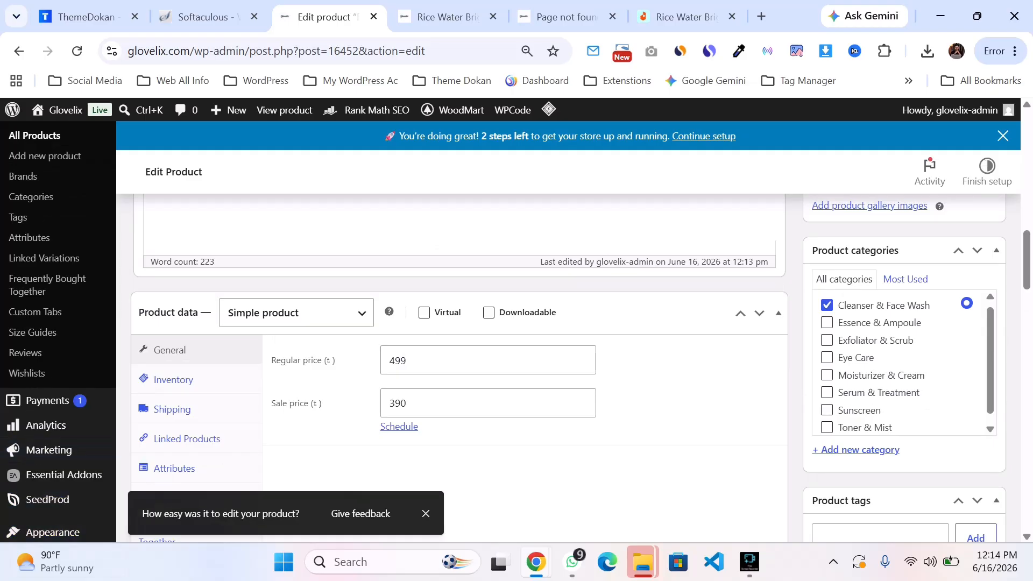
scroll(462, 323, "down", 6)
scroll(462, 322, "up", 3)
scroll(462, 322, "down", 3)
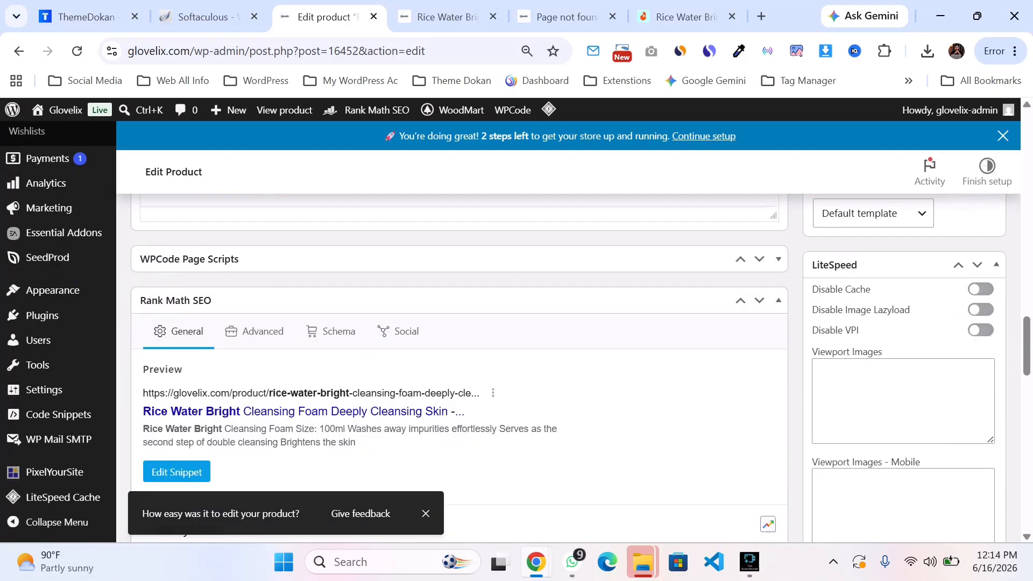
scroll(462, 323, "down", 3)
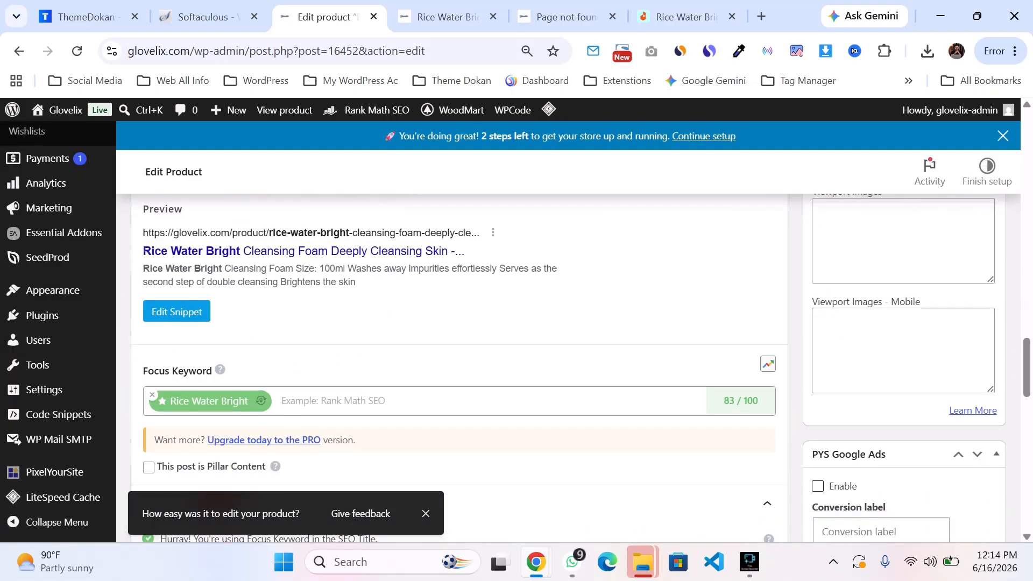
scroll(462, 323, "down", 2)
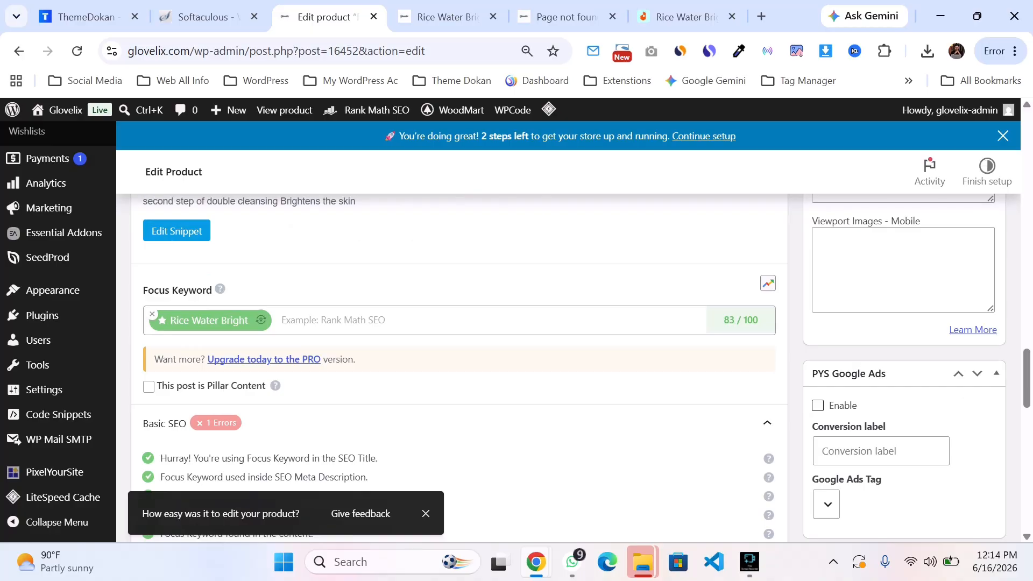
scroll(463, 322, "up", 15)
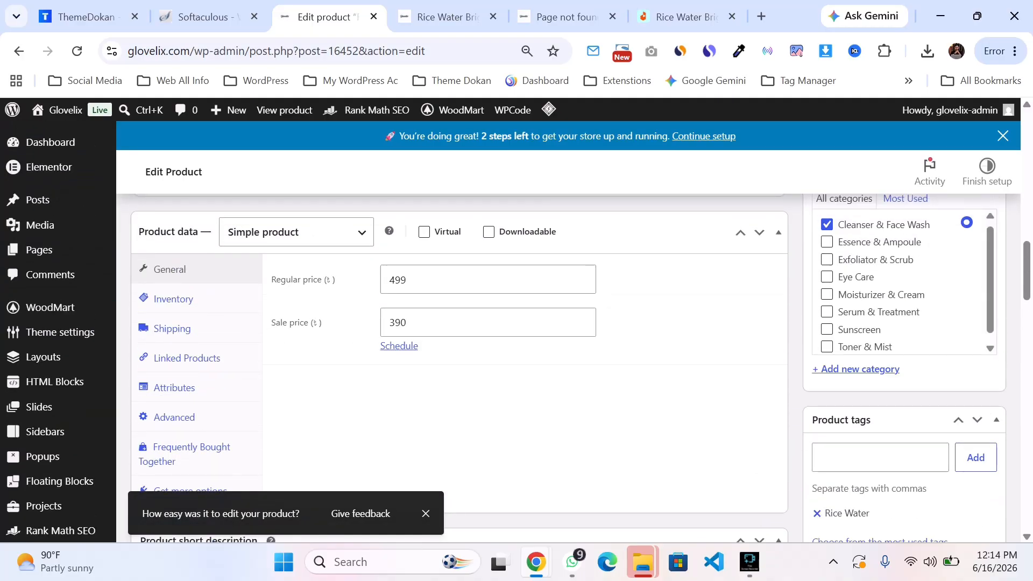
scroll(463, 323, "down", 2)
scroll(462, 323, "up", 2)
Step: Try switching the product type to Variable product, view its Variations and Attributes, then revert to Simple product
left_click(296, 232)
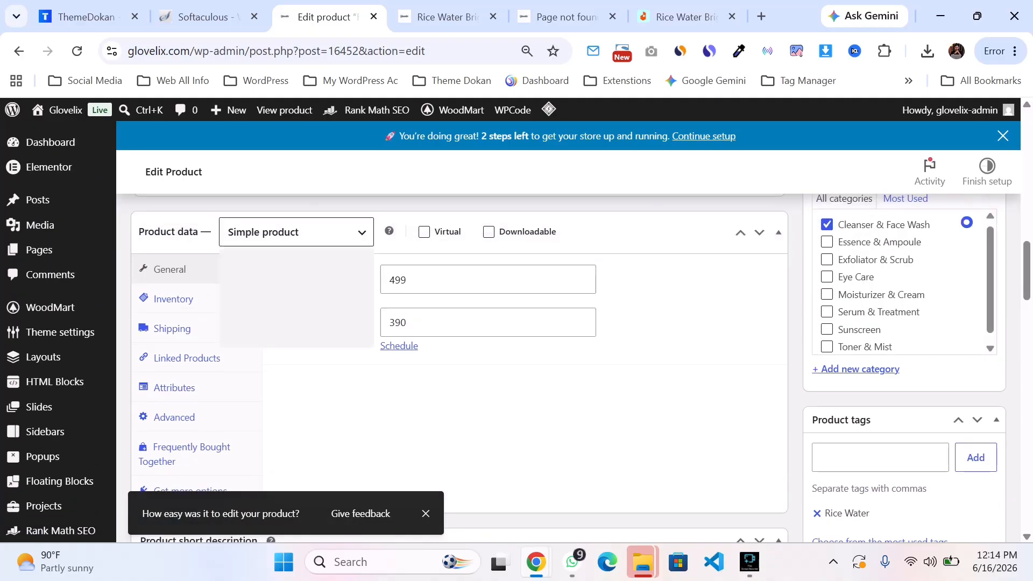
key("Down")
key("Down")
key("Down")
key("Return")
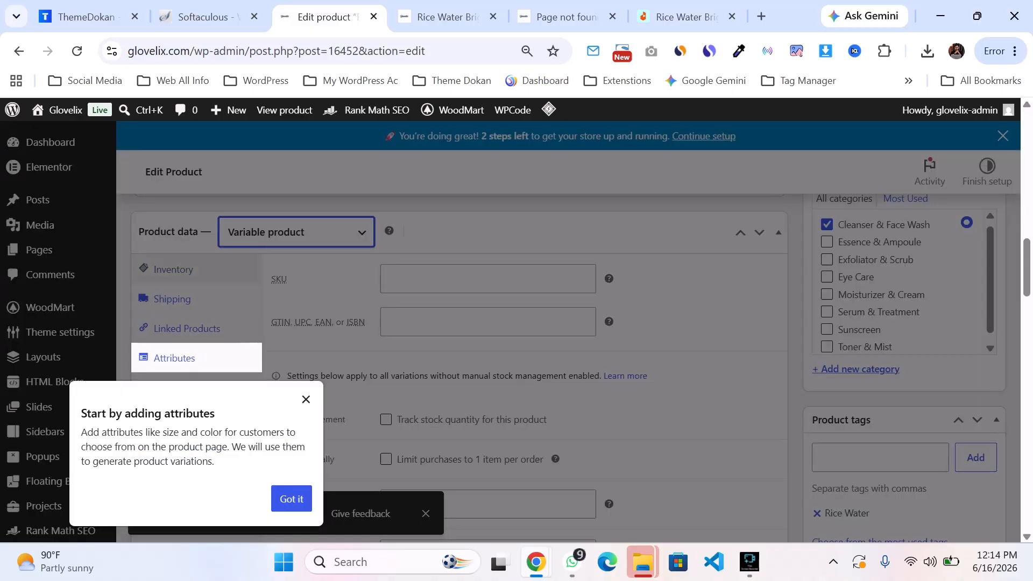
left_click(291, 498)
scroll(237, 377, "down", 1)
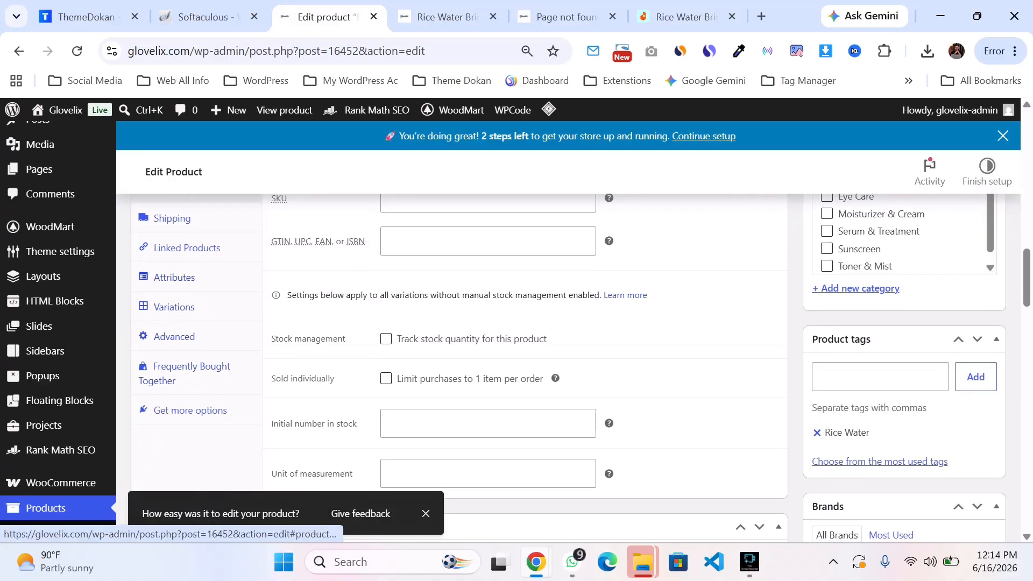
left_click(174, 307)
left_click(174, 277)
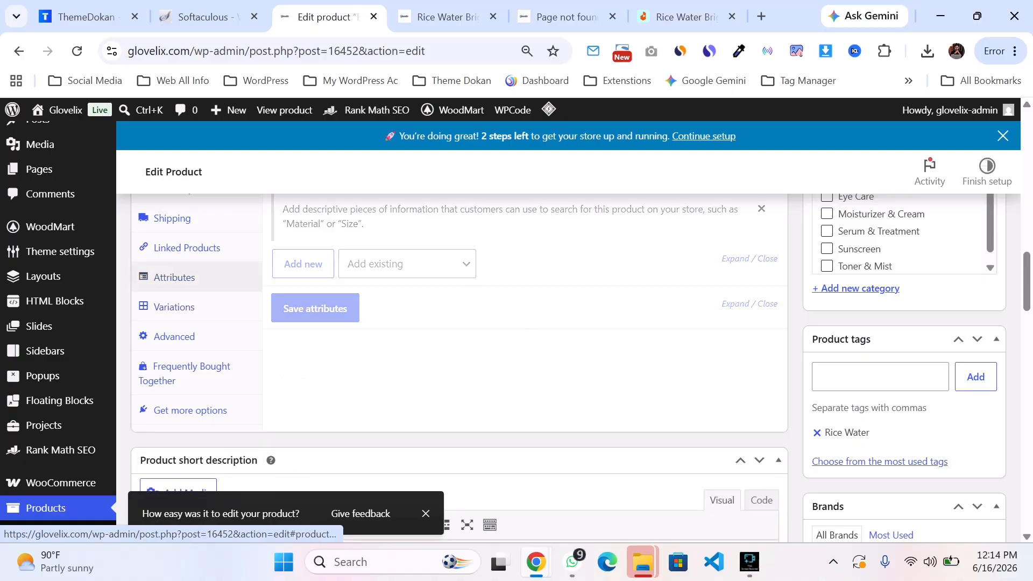
scroll(183, 253, "up", 1)
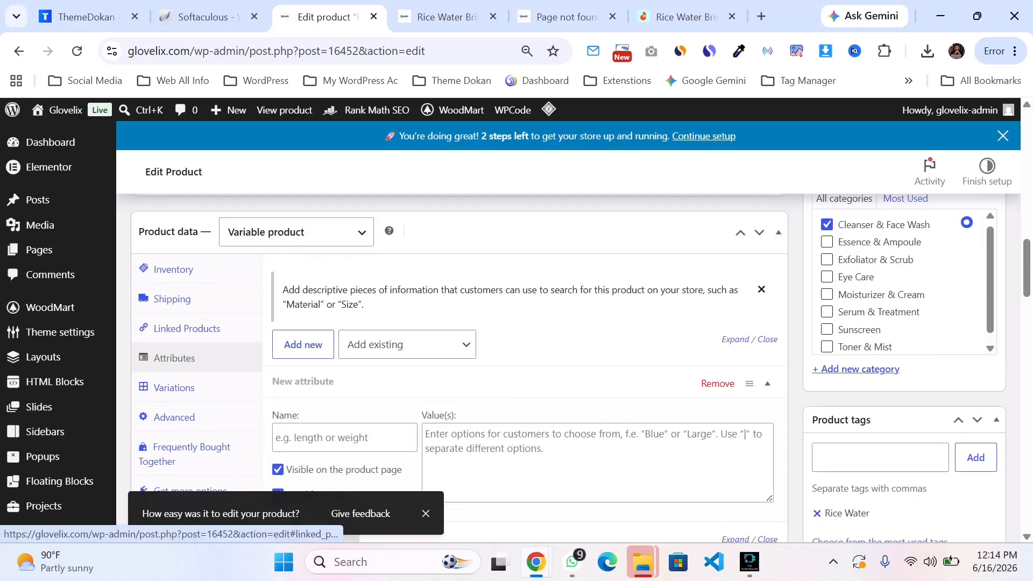
left_click(296, 232)
left_click(275, 275)
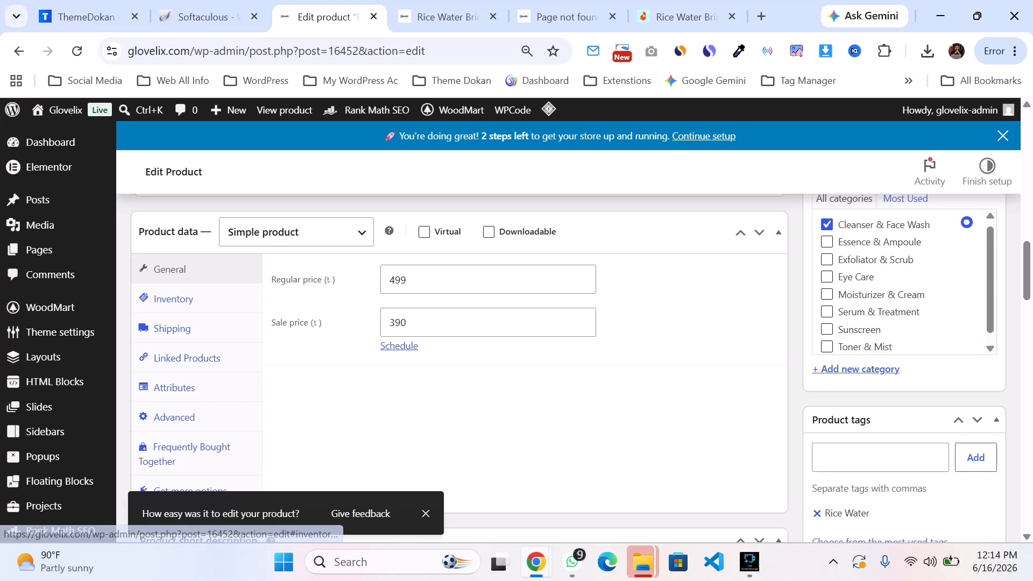
Step: Add the existing ML attribute to the product's attributes
left_click(144, 386)
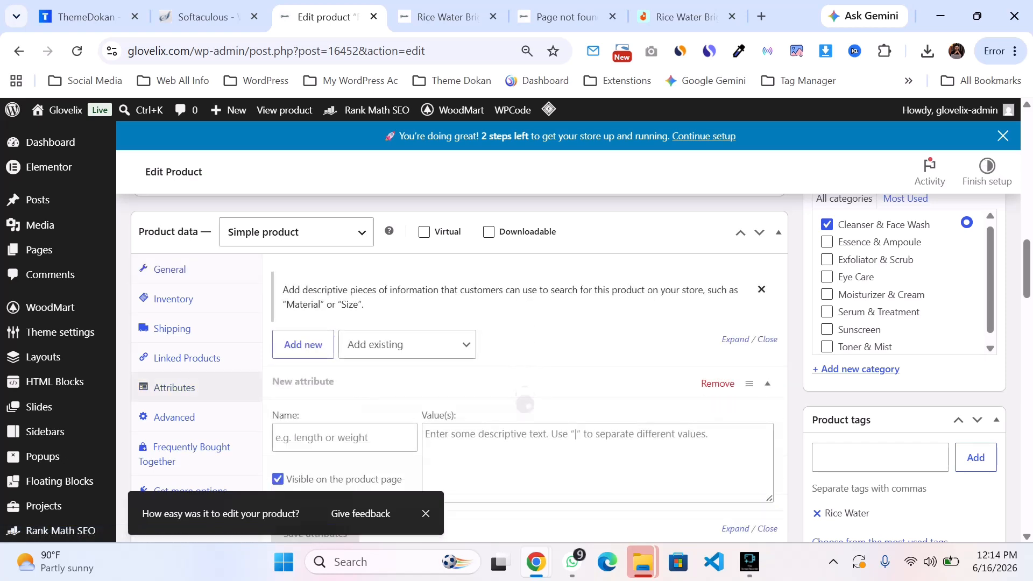
left_click(407, 344)
scroll(407, 344, "down", 2)
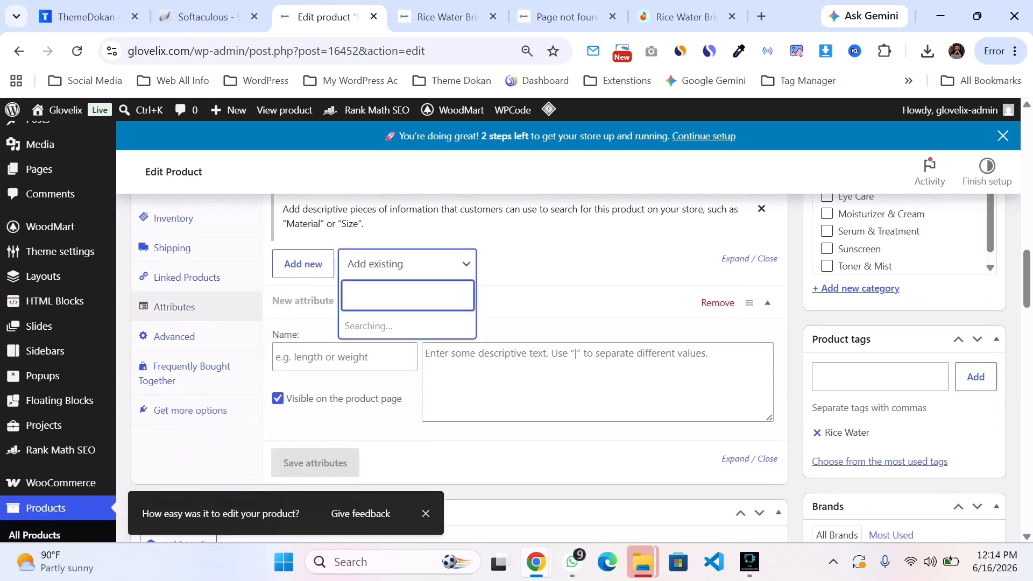
left_click(351, 326)
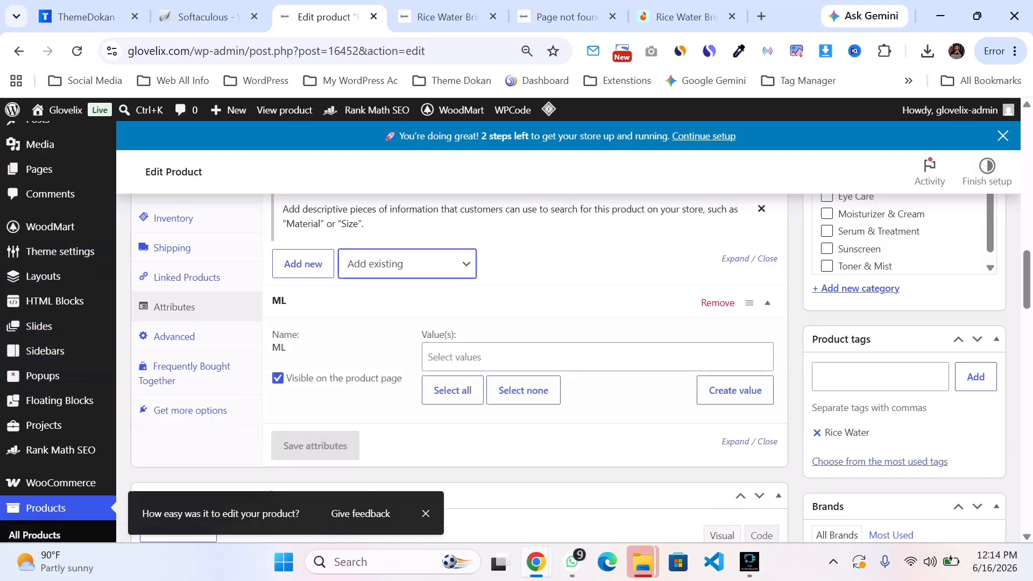
Step: Set the ML attribute's values to 150 and 300
scroll(102, 399, "down", 1)
left_click(484, 277)
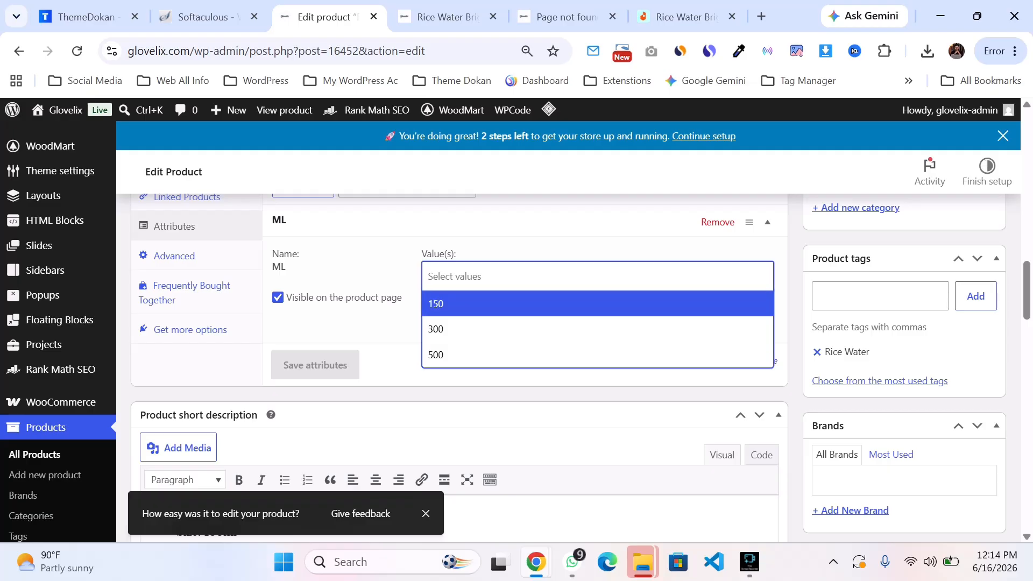
left_click(456, 305)
left_click(513, 276)
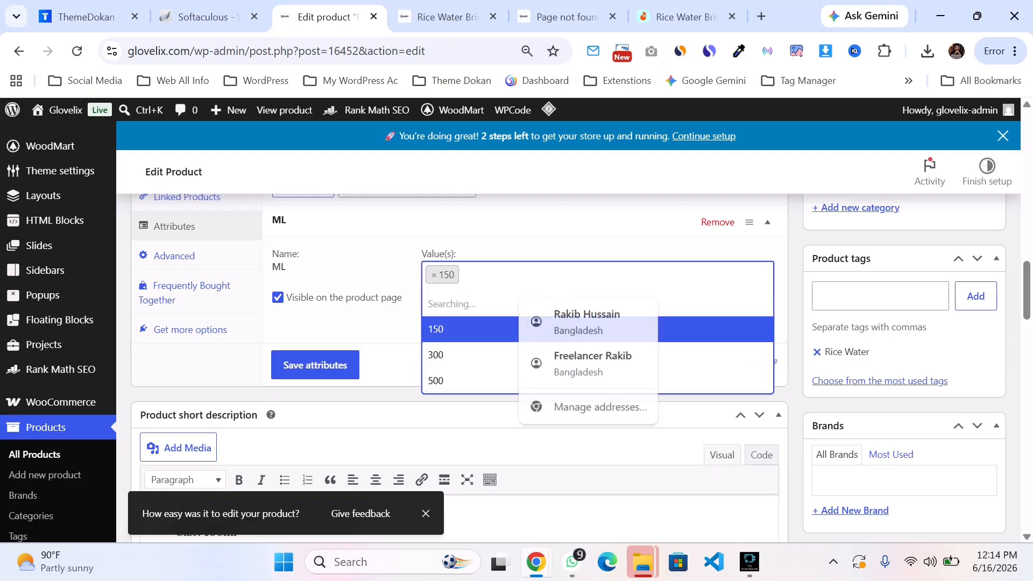
left_click(479, 355)
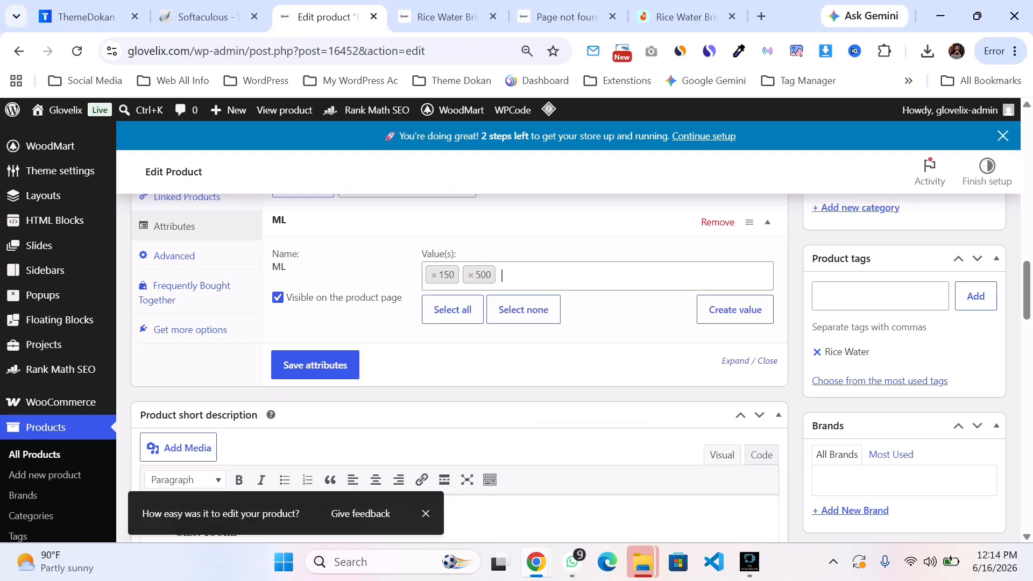
left_click(471, 275)
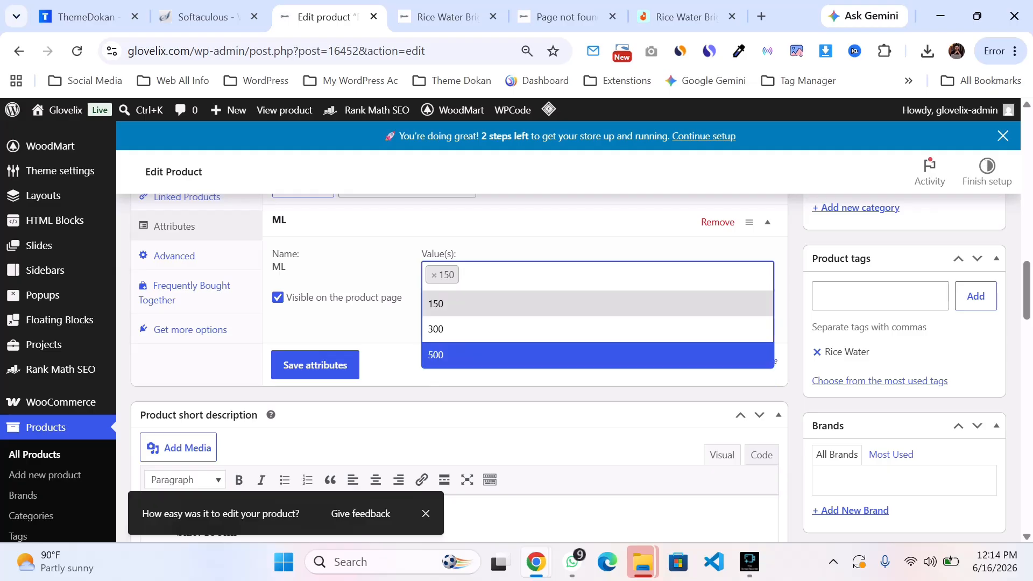
left_click(471, 355)
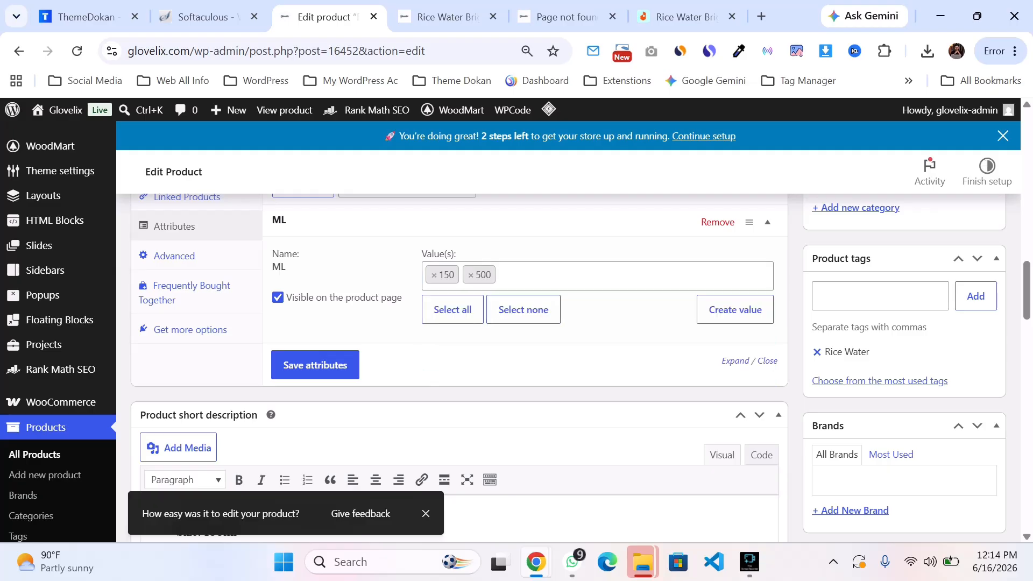
left_click(471, 276)
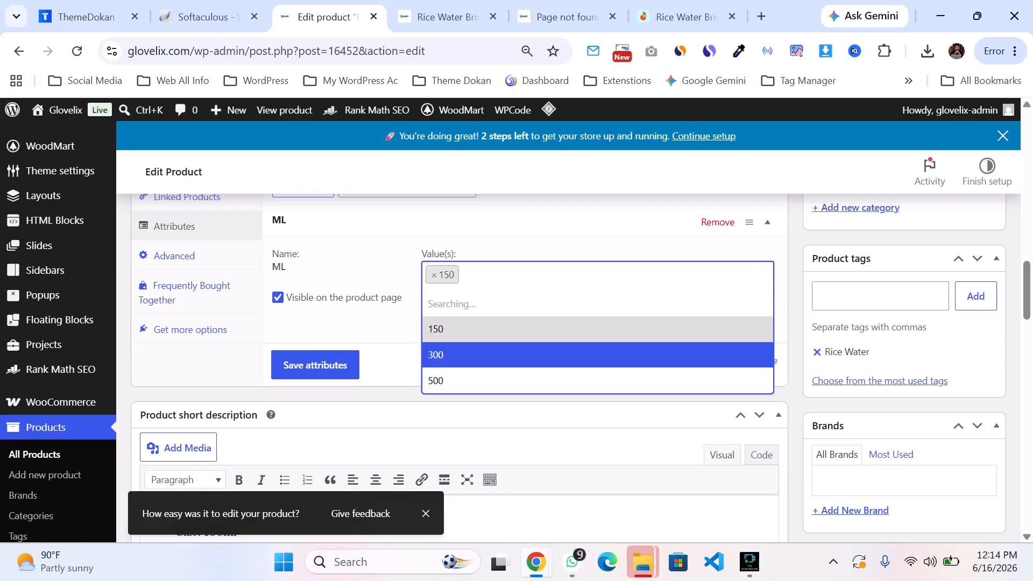
left_click(471, 356)
left_click(502, 275)
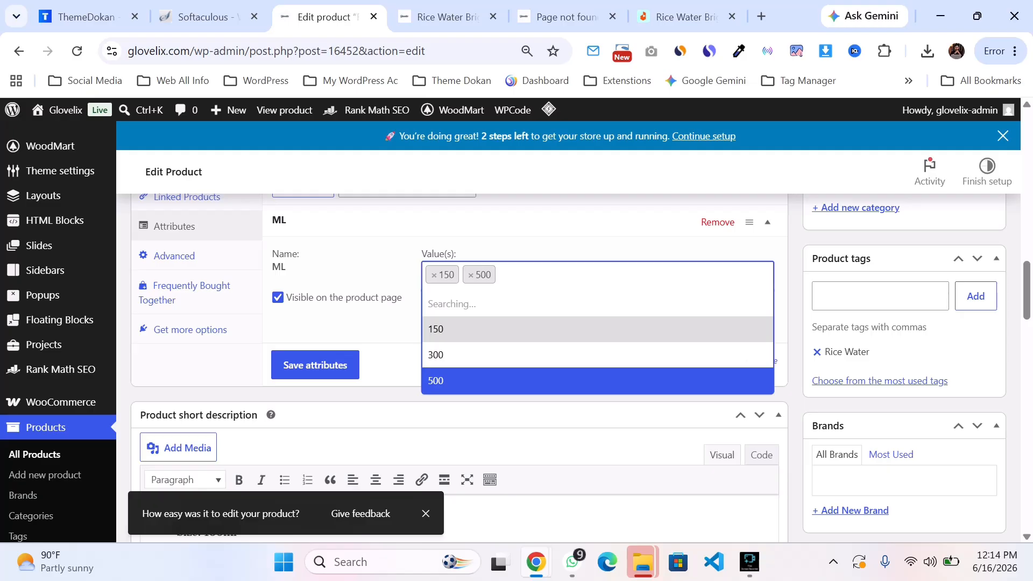
left_click(471, 276)
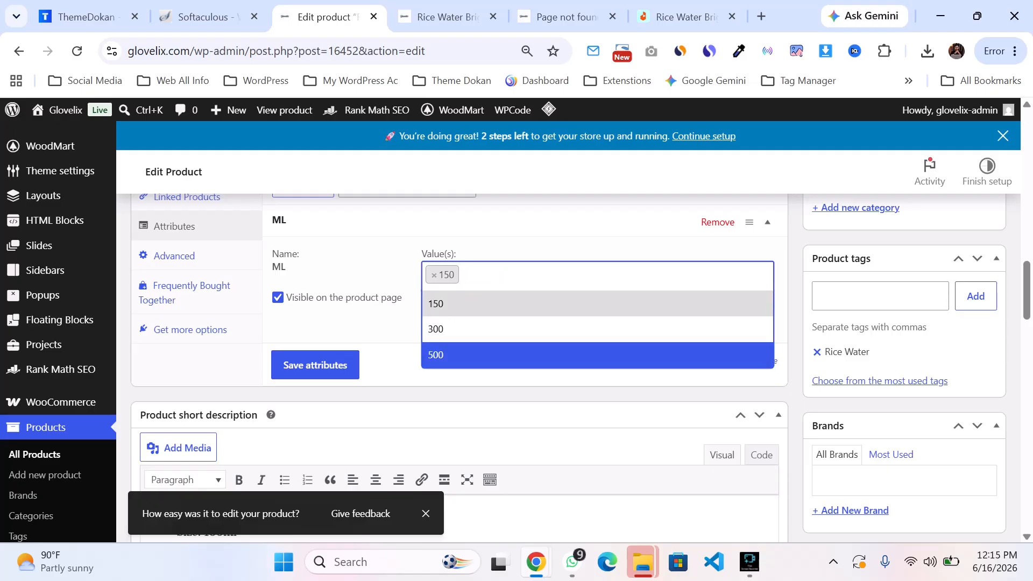
left_click(451, 322)
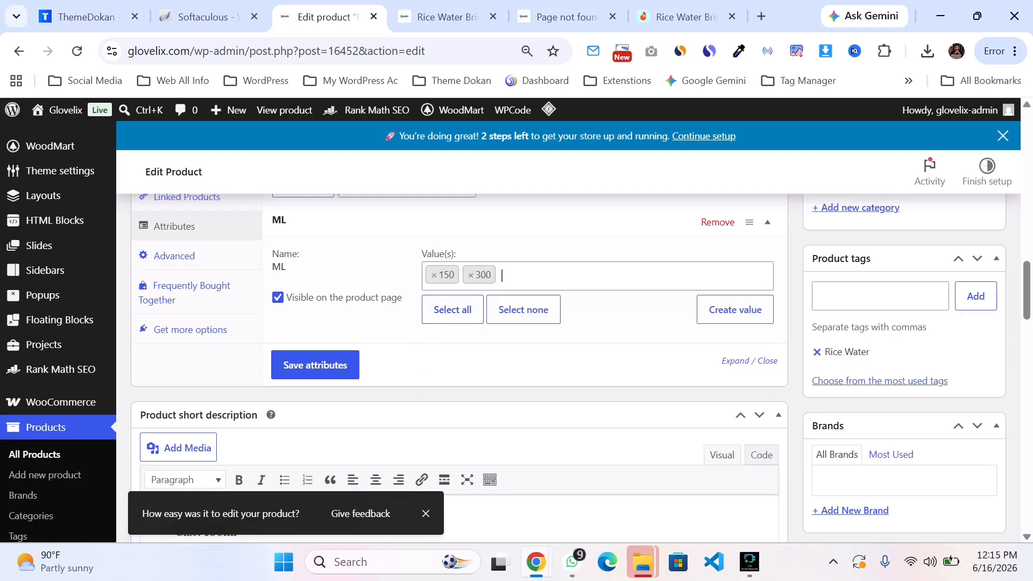
Step: Open the attributes page in a new tab, go to the ML attribute's terms and enter 10000 as a new term name
scroll(516, 331, "up", 2)
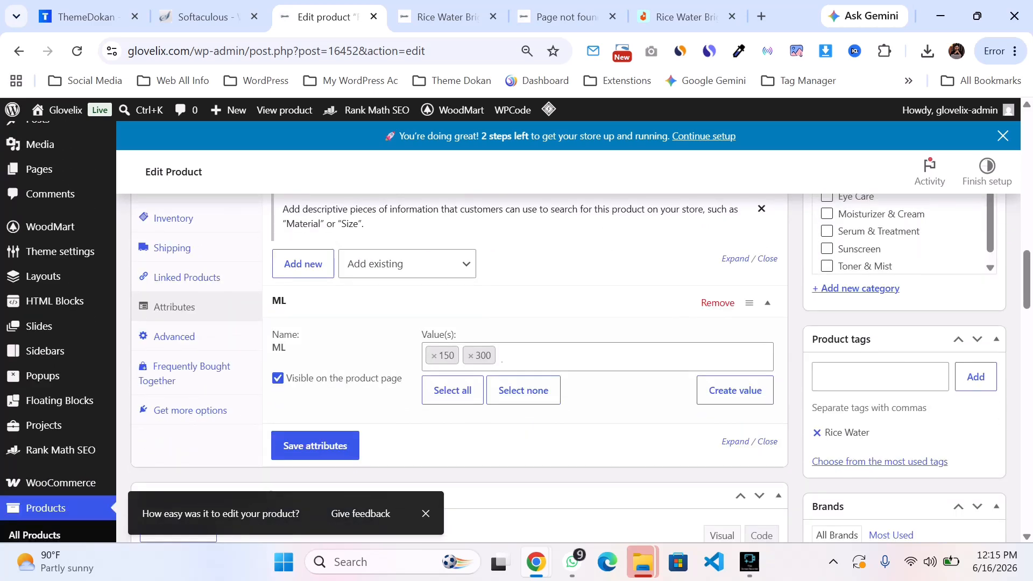
scroll(48, 362, "down", 6)
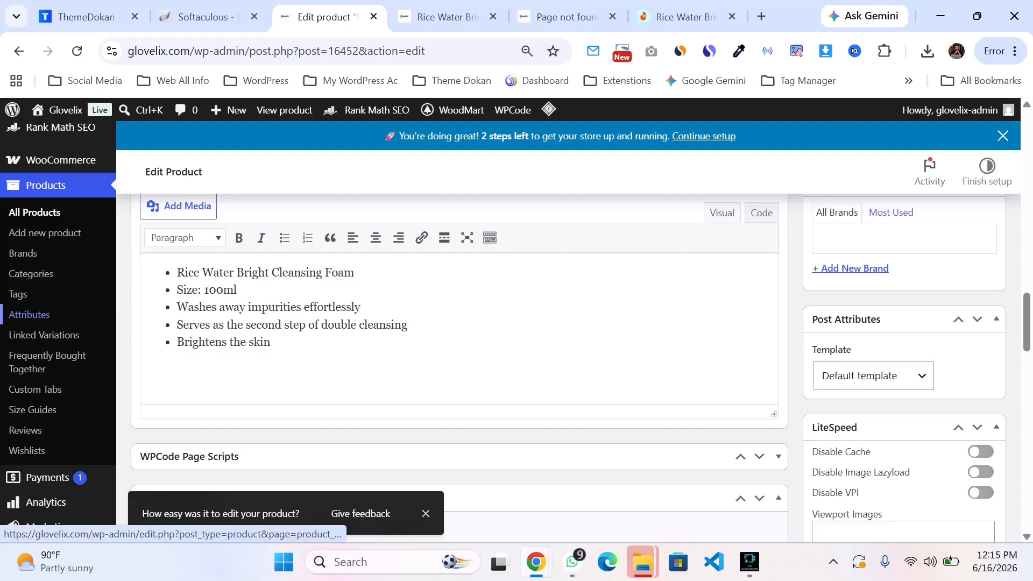
right_click(65, 314)
key("Escape")
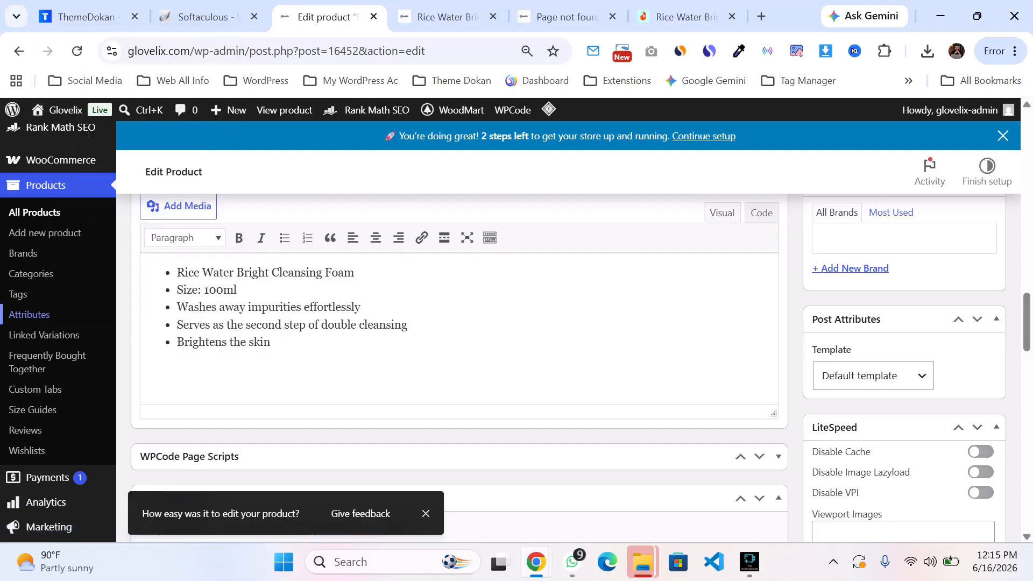
left_click(386, 17)
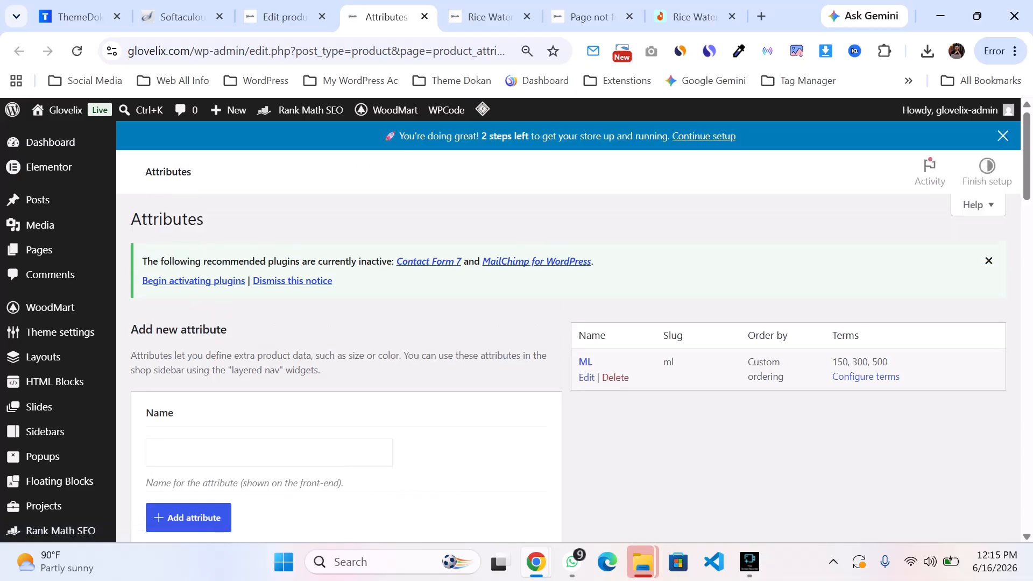
left_click(865, 376)
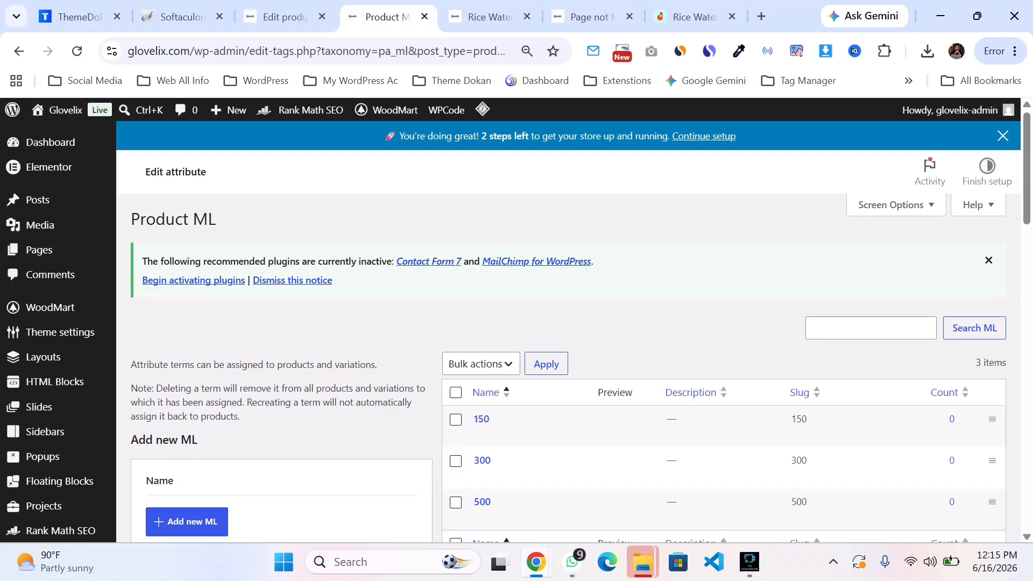
type("10000")
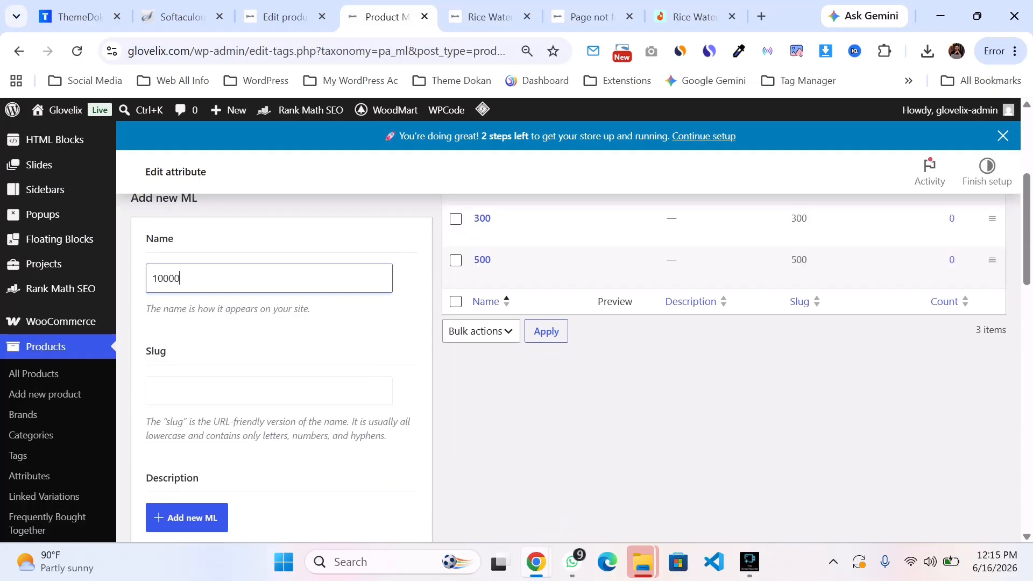
left_click(285, 16)
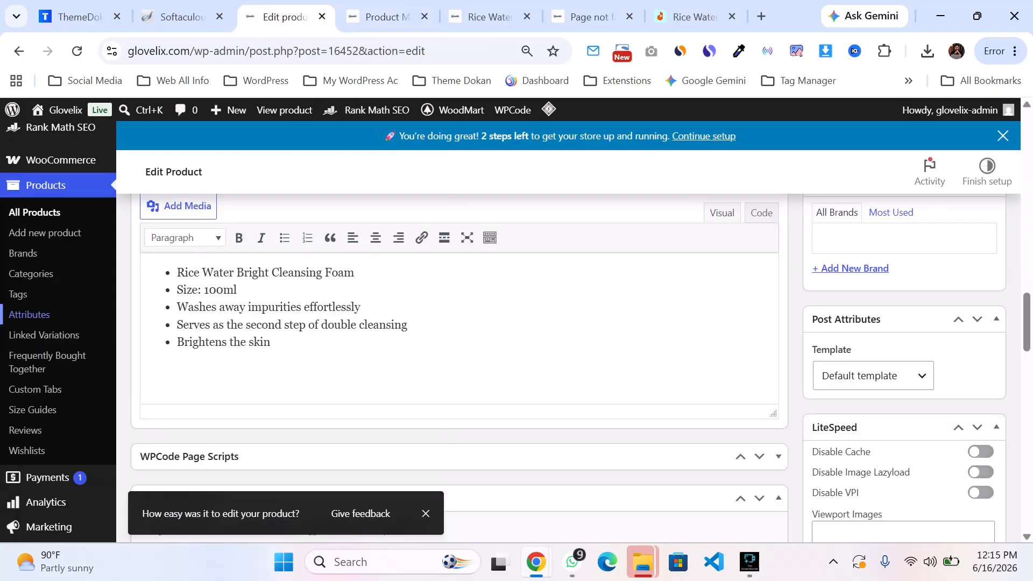
left_click(379, 17)
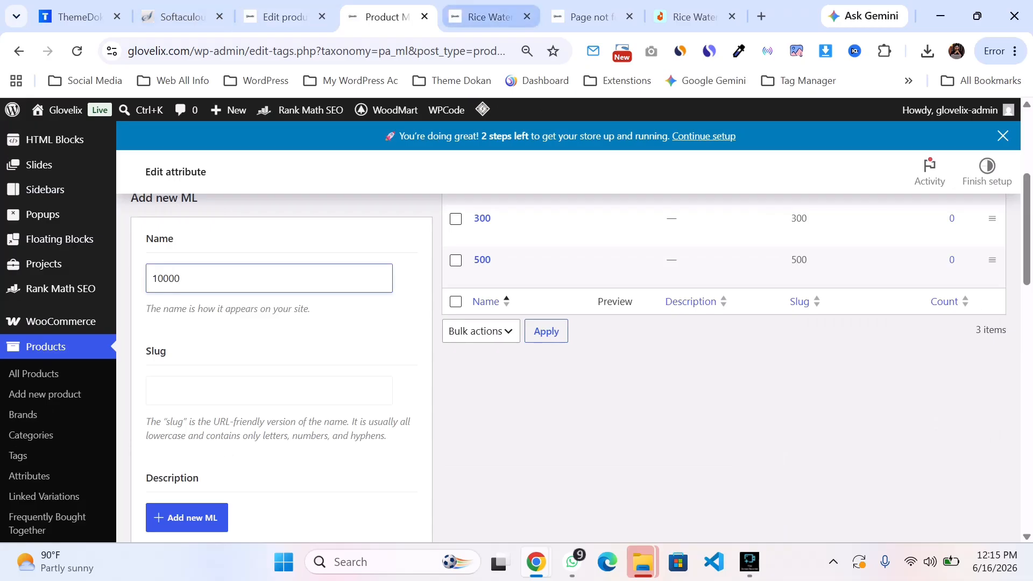
left_click(484, 17)
left_click(285, 16)
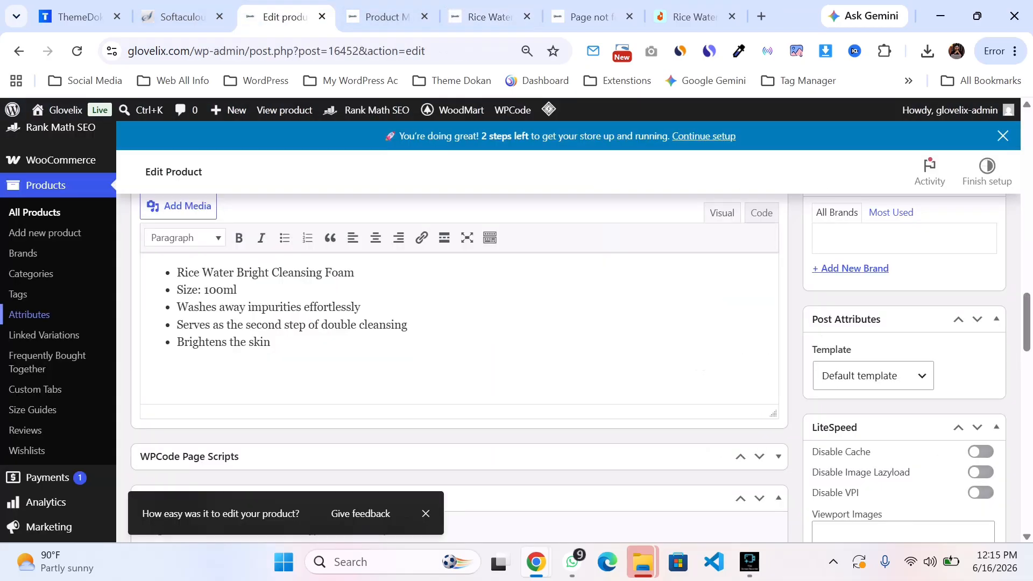
Step: Save the product's ML attribute settings
scroll(460, 344, "down", 4)
scroll(459, 344, "up", 8)
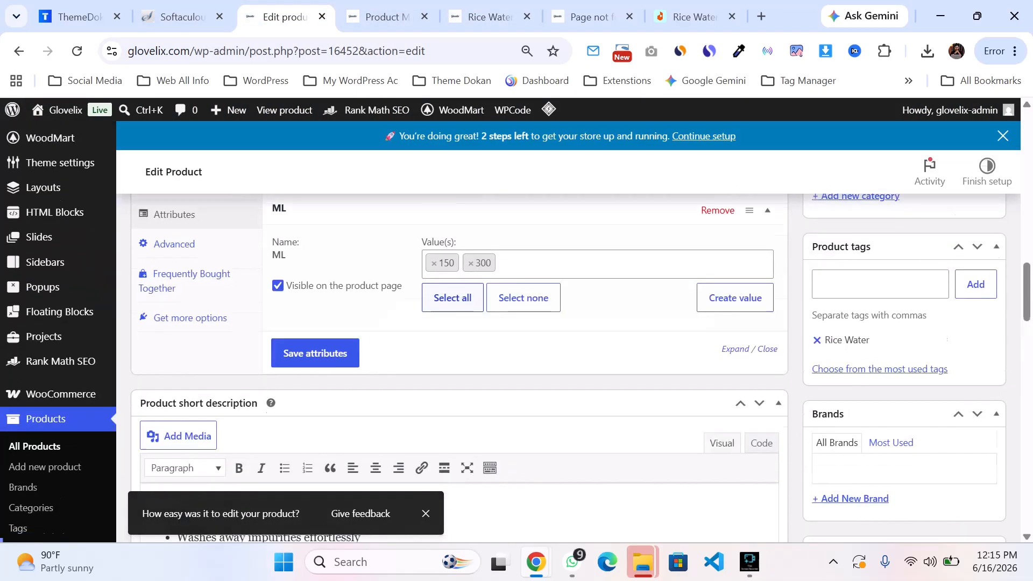
left_click(315, 446)
scroll(315, 446, "up", 3)
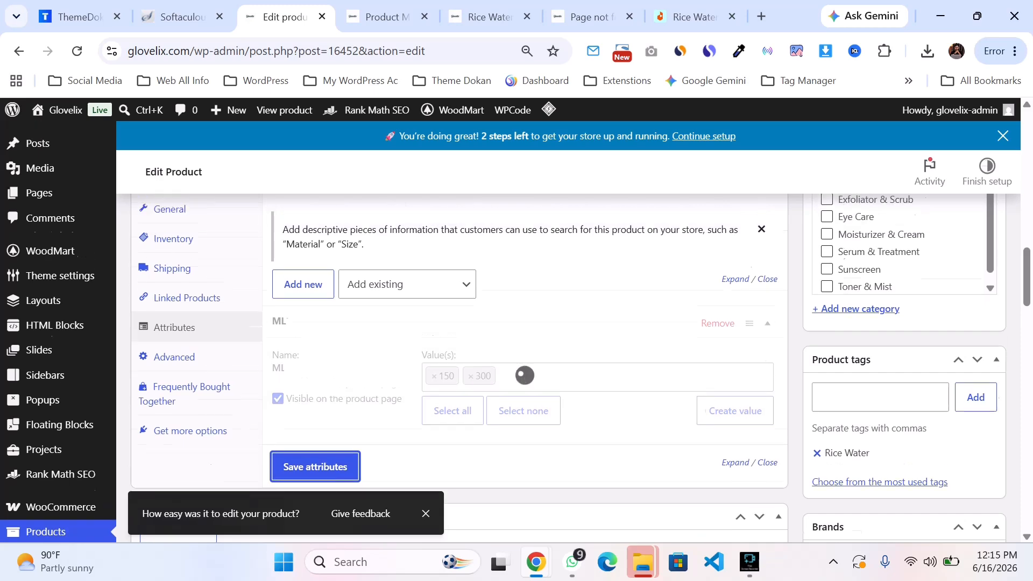
Step: Look through the product data's Frequently Bought Together, Advanced and Attributes panels
scroll(460, 344, "down", 4)
scroll(460, 344, "up", 2)
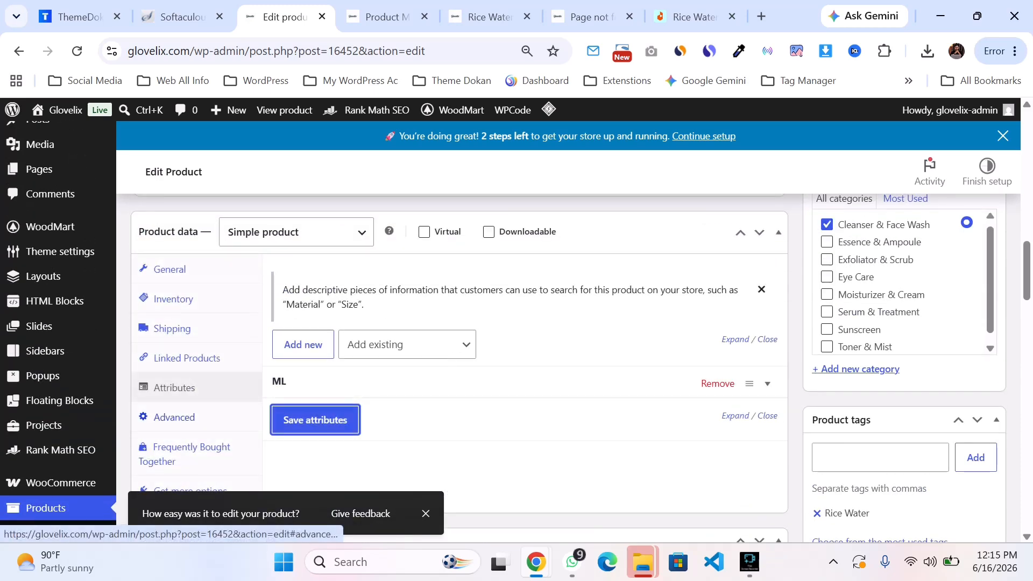
left_click(192, 447)
left_click(174, 417)
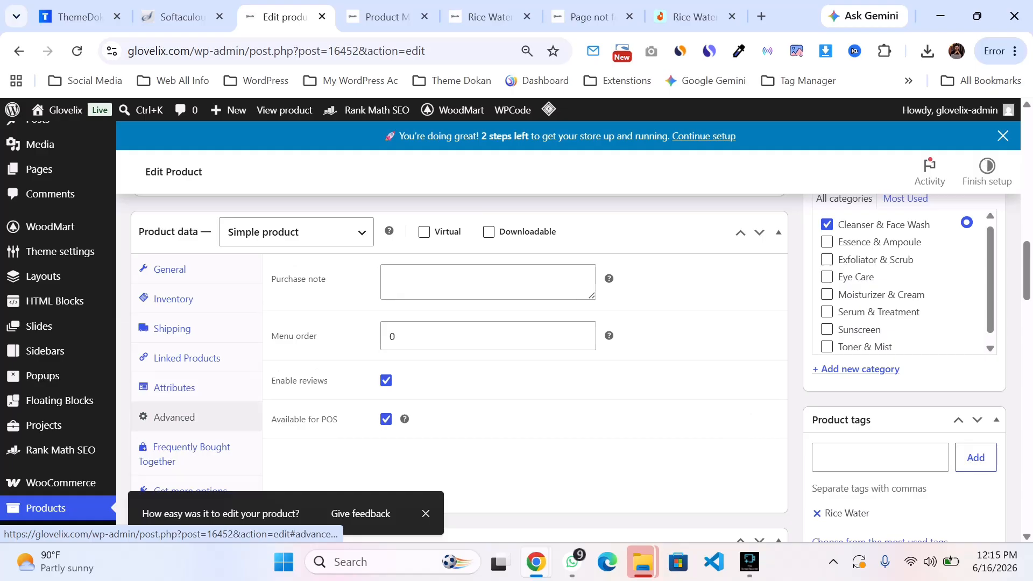
left_click(174, 388)
scroll(459, 344, "down", 1)
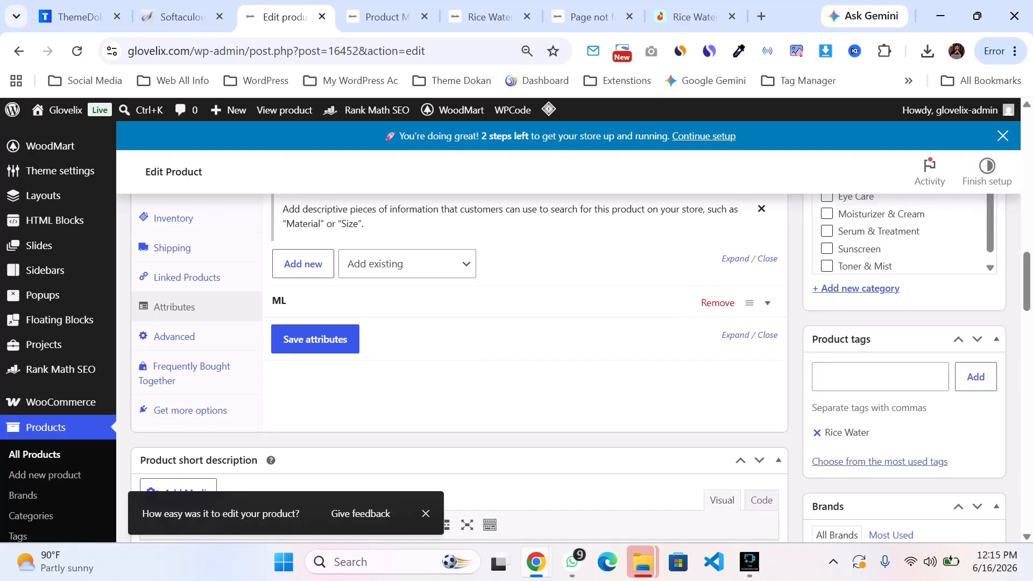
scroll(460, 344, "up", 1)
scroll(459, 344, "down", 1)
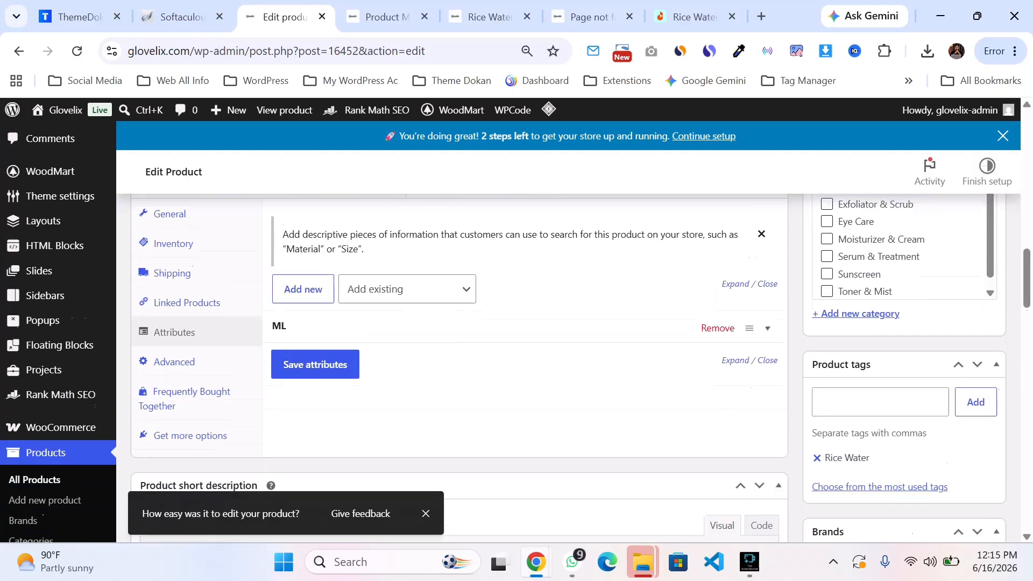
scroll(460, 344, "up", 1)
left_click(301, 250)
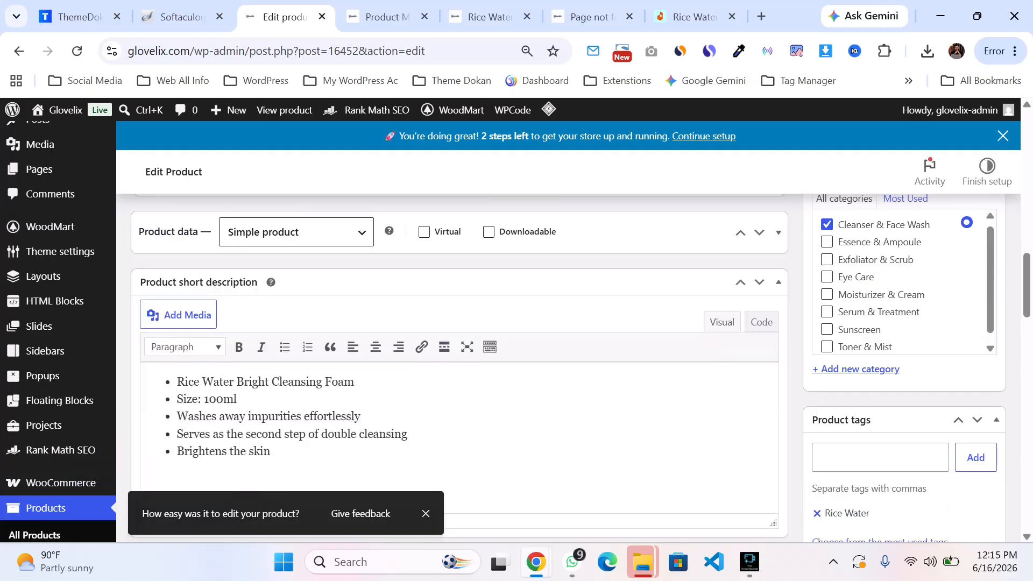
left_click(296, 232)
left_click(296, 232)
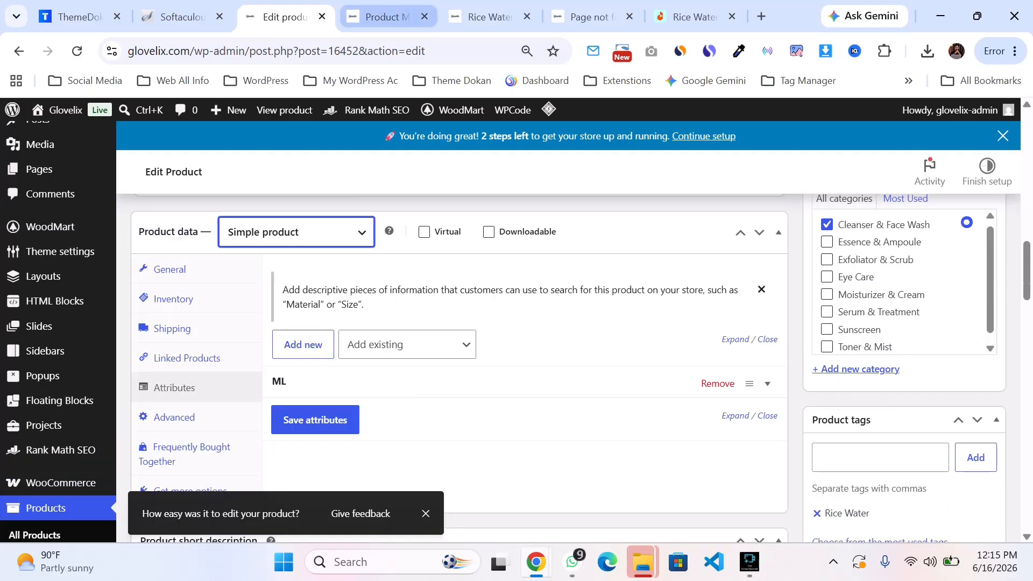
left_click(387, 16)
left_click(489, 17)
left_click(182, 17)
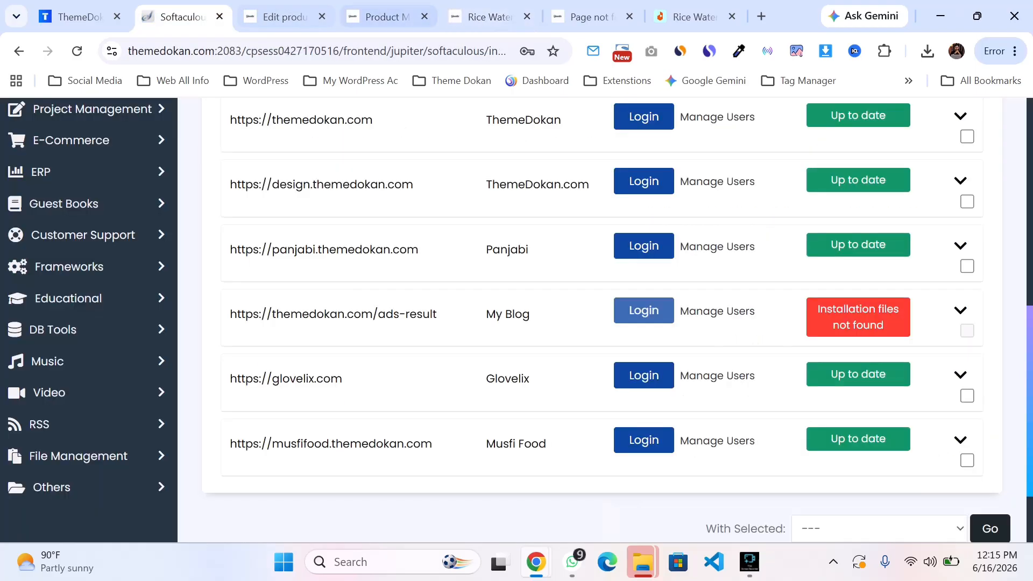
left_click(284, 17)
Step: Change the product type to Variable product and check its Variations and Attributes panels
left_click(295, 231)
left_click(276, 337)
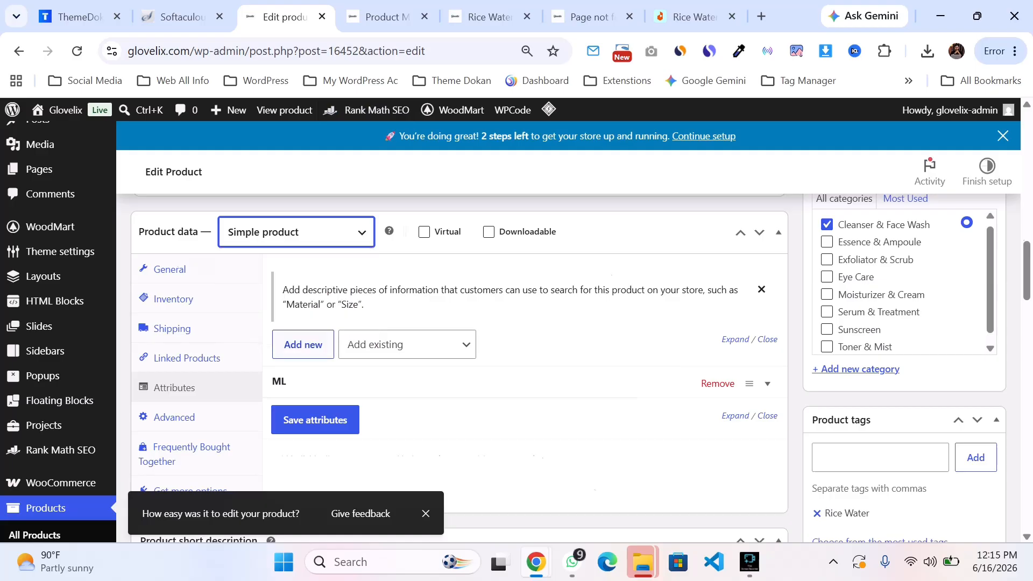
left_click(173, 358)
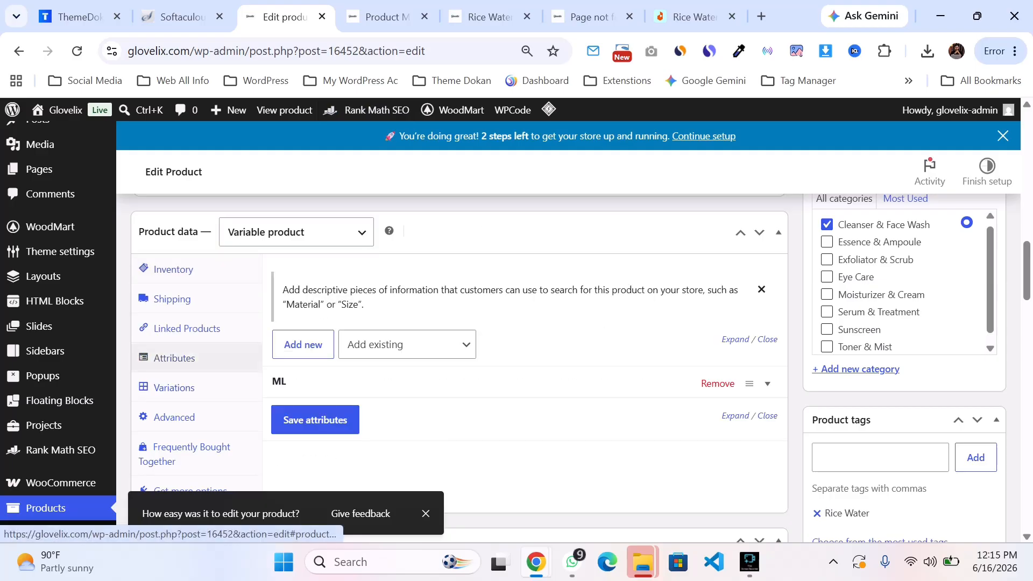
left_click(174, 387)
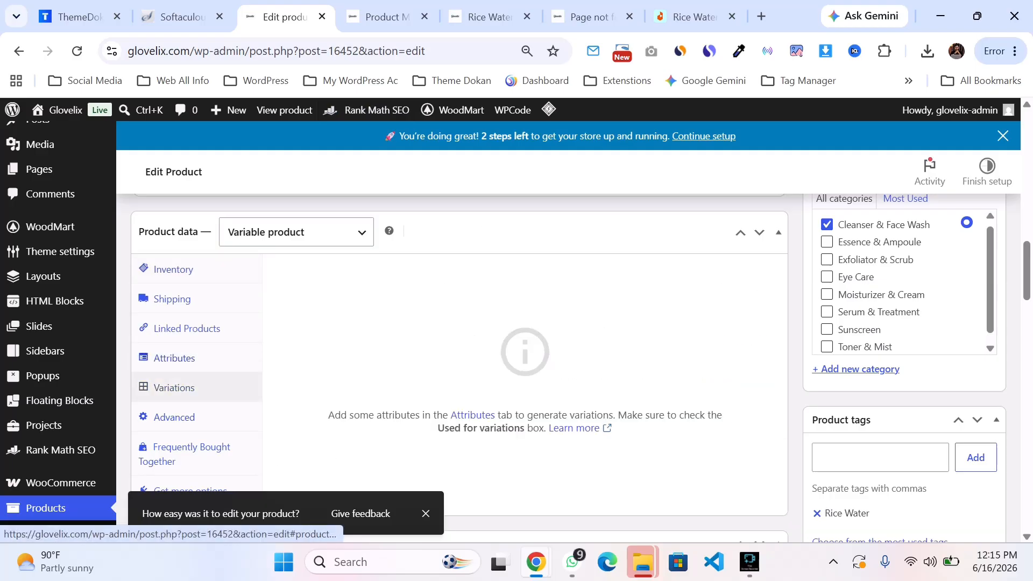
left_click(296, 232)
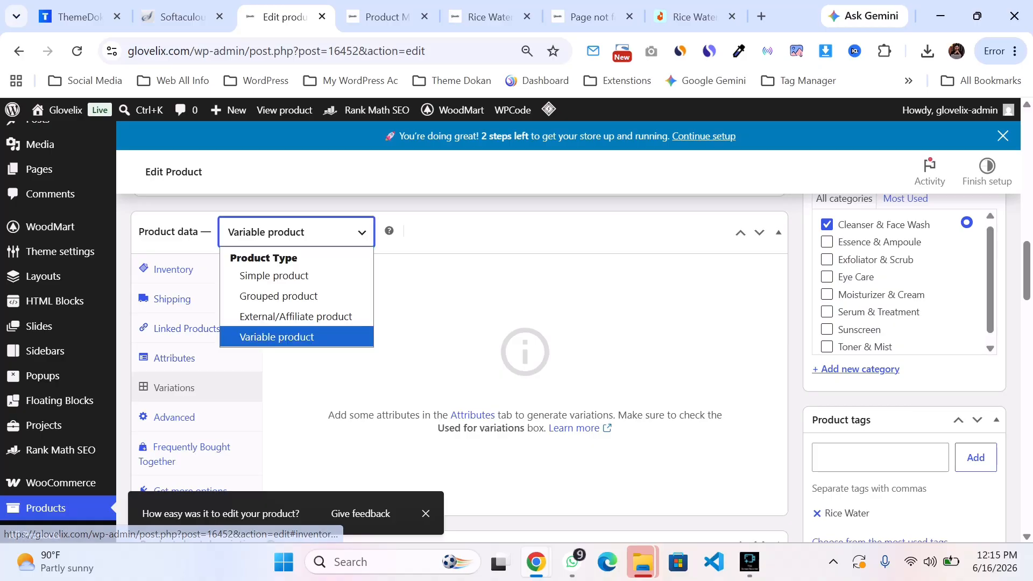
left_click(173, 358)
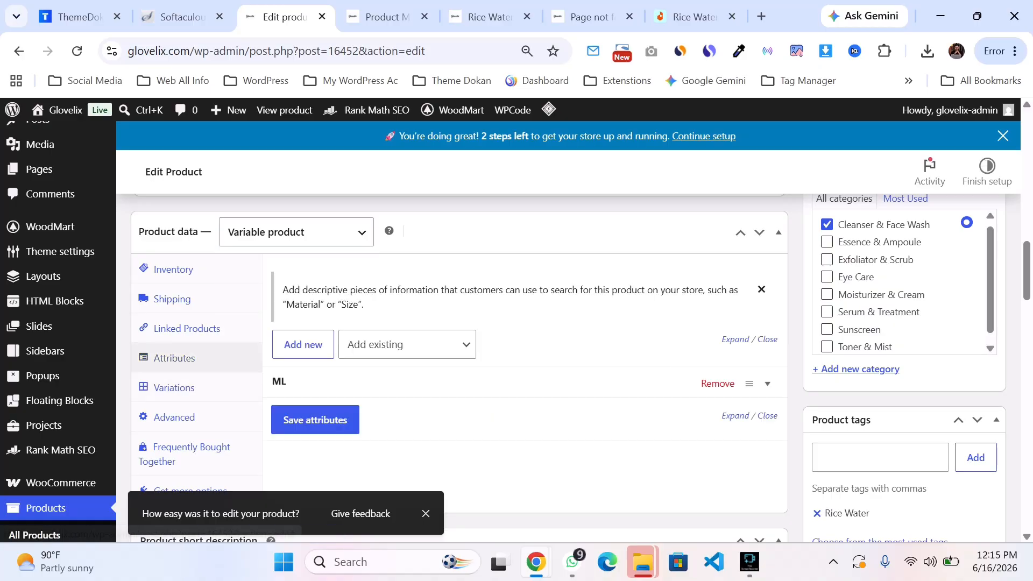
Step: Remove the ML attribute and add the existing ML attribute again to the variable product
left_click(717, 383)
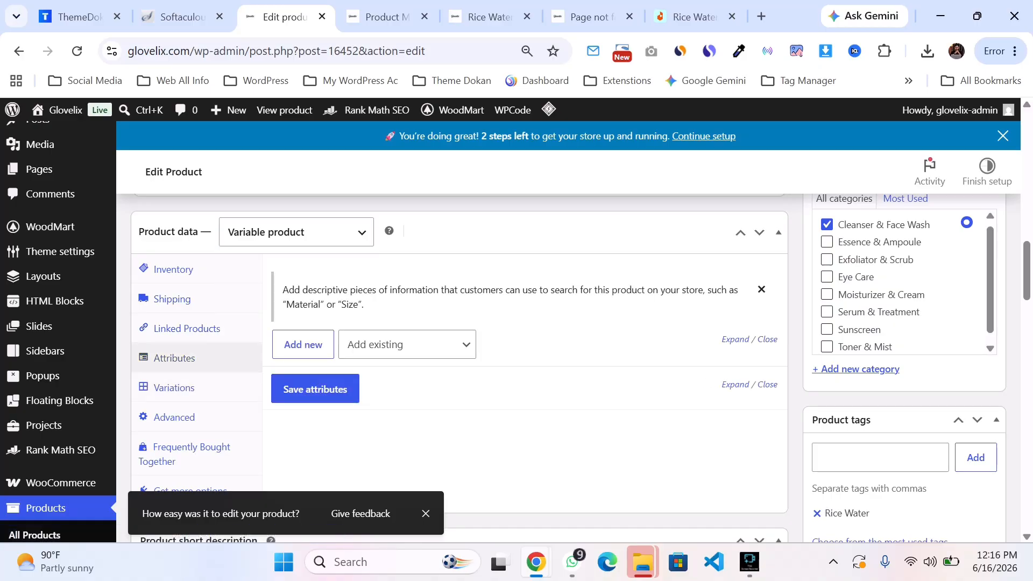
left_click(187, 329)
left_click(174, 357)
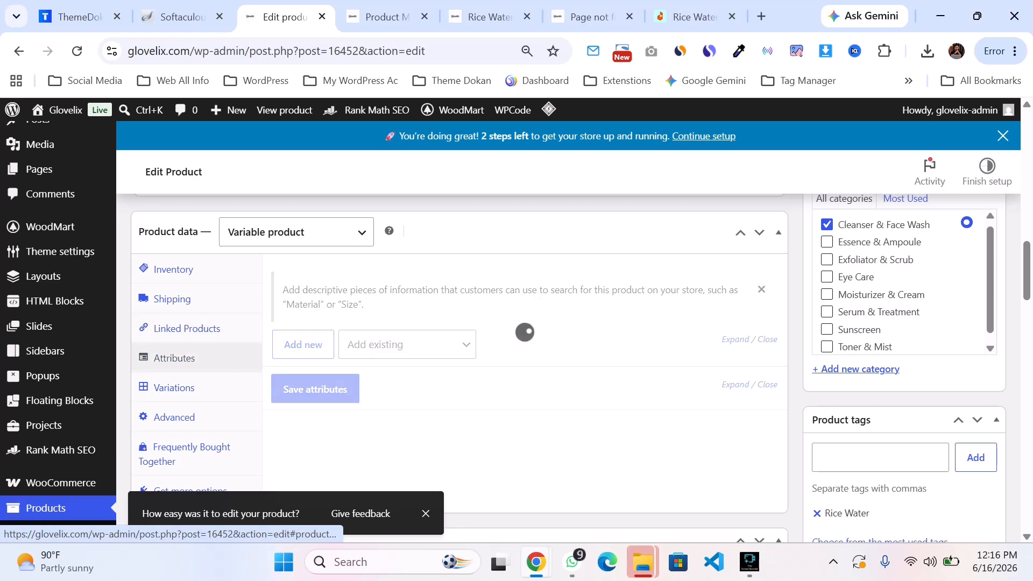
left_click(407, 344)
left_click(387, 432)
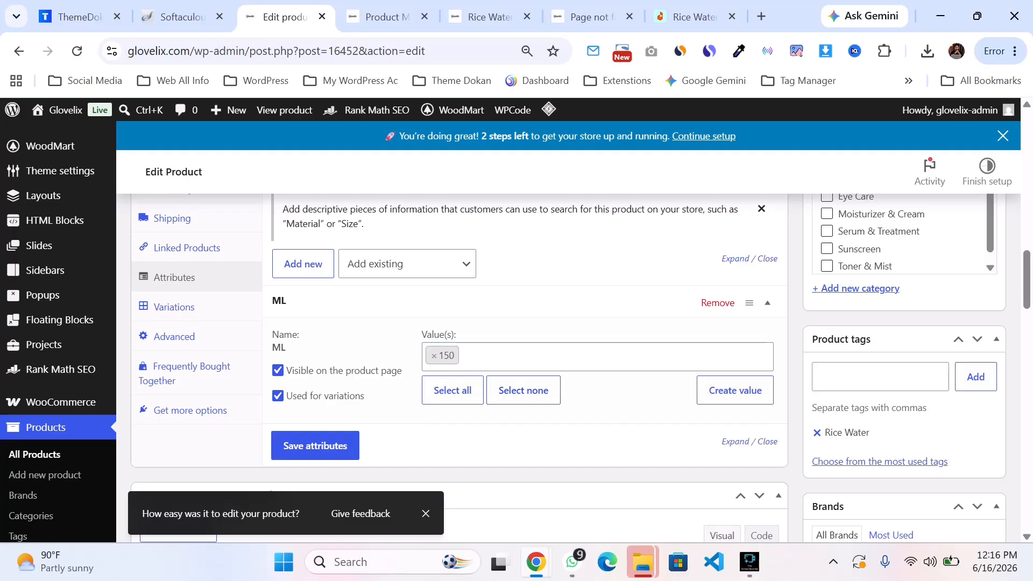
Step: Add the 300 value to the ML attribute and save the attributes
left_click(543, 356)
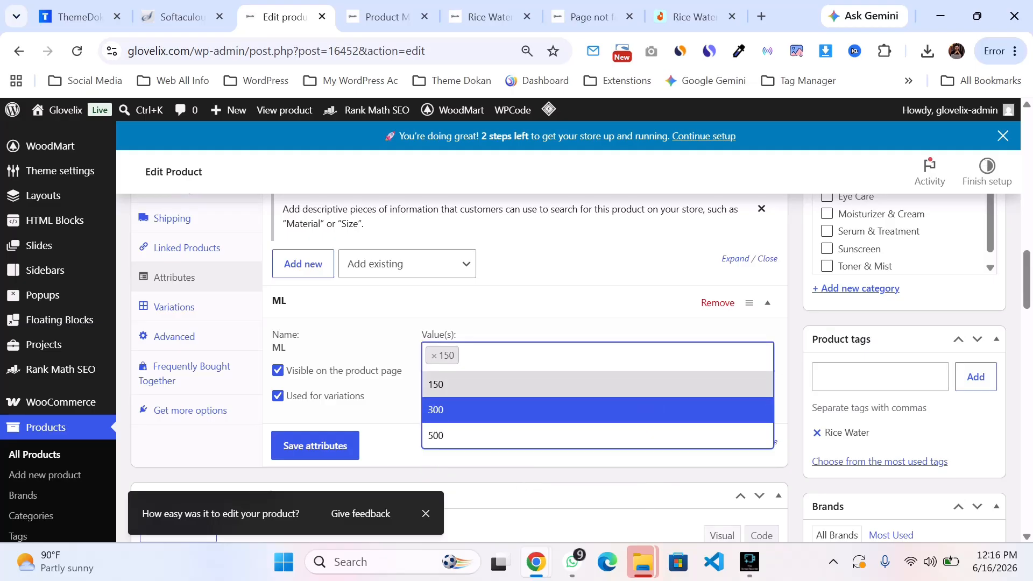
left_click(435, 410)
left_click(315, 446)
Step: Generate variations from the ML attribute values, confirming the prompt
scroll(316, 446, "up", 1)
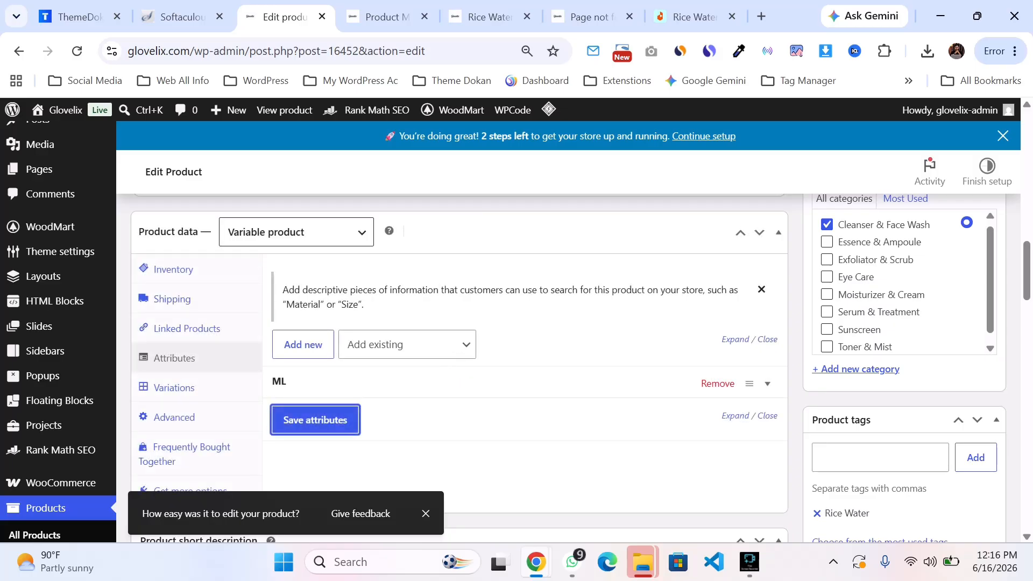
scroll(194, 377, "down", 1)
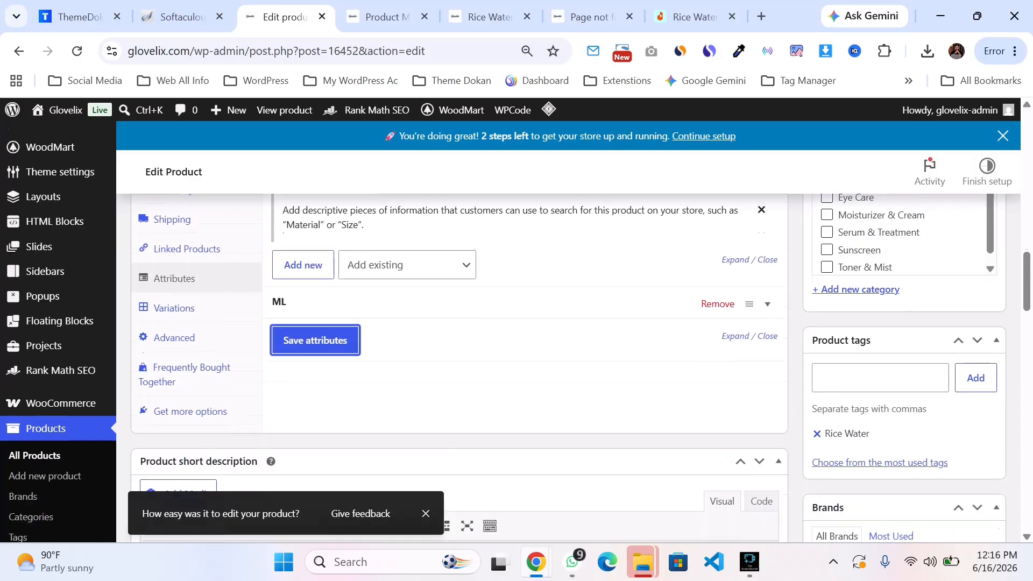
left_click(174, 307)
scroll(462, 323, "up", 3)
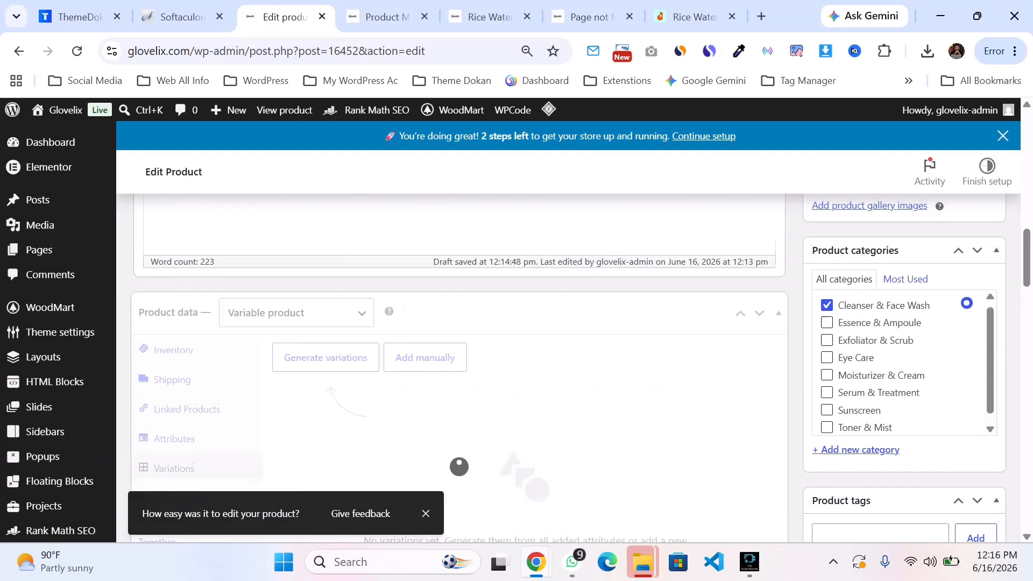
left_click(326, 357)
key("Return")
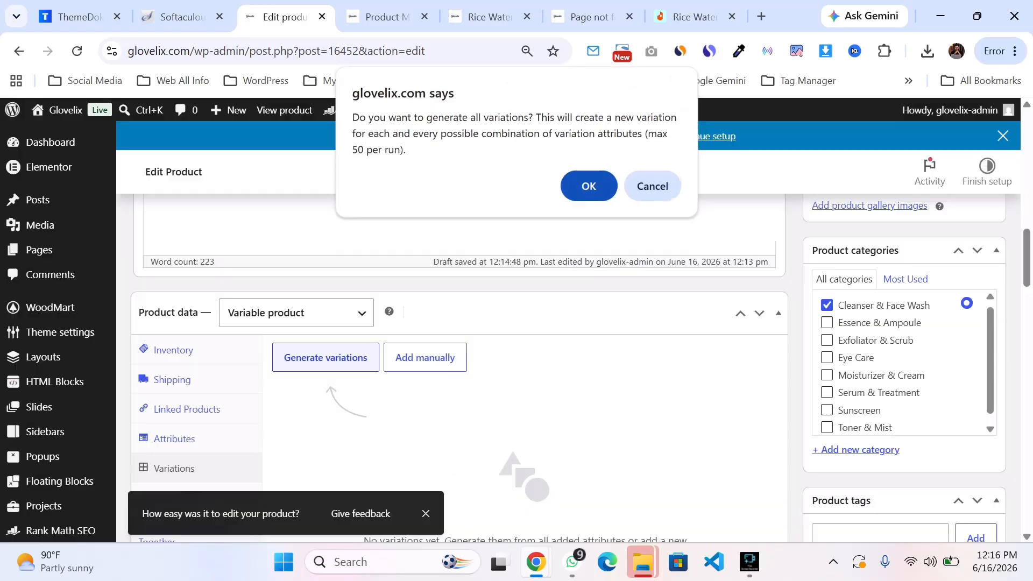
scroll(516, 333, "down", 1)
scroll(516, 333, "down", 1)
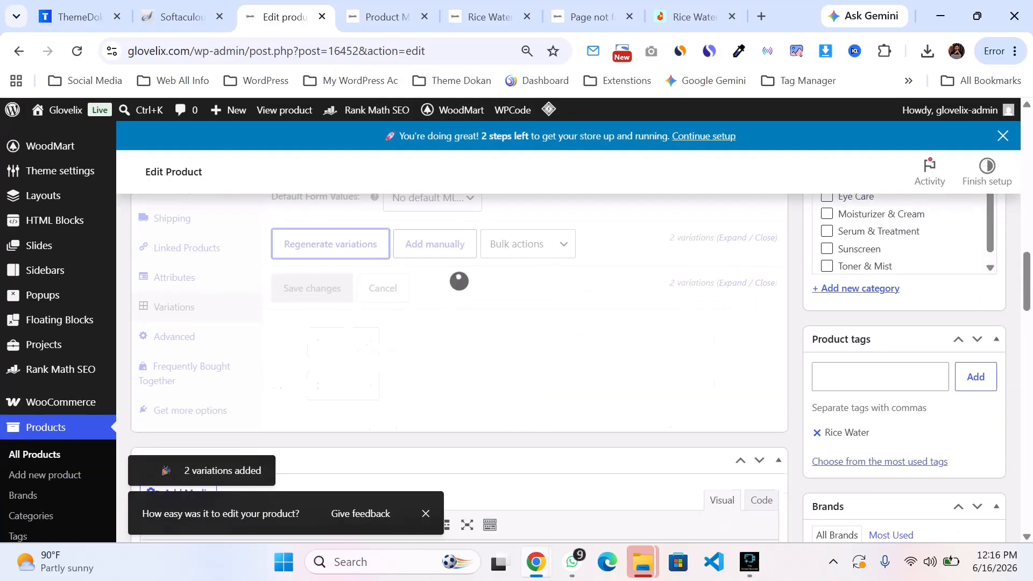
scroll(516, 334, "down", 1)
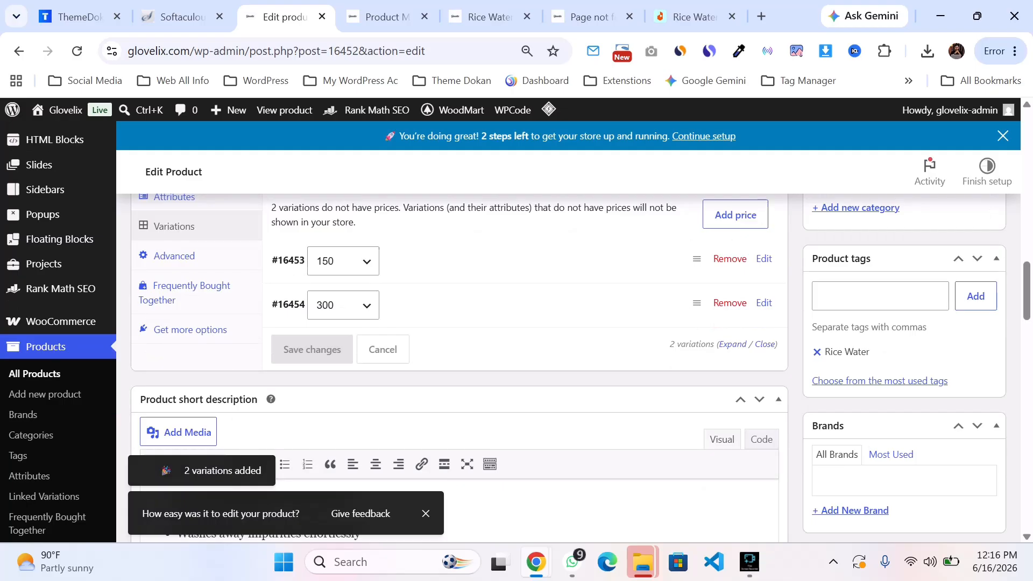
Step: Open the 150 variation and set its variation image to the Rice Water cleanser tube picture
left_click(764, 259)
scroll(516, 333, "down", 1)
left_click(327, 272)
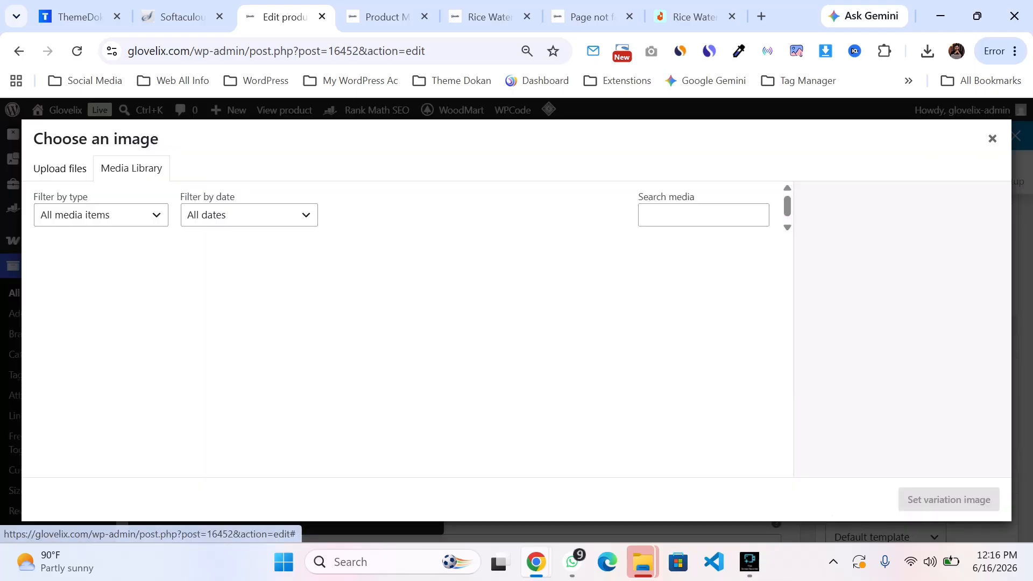
left_click(79, 288)
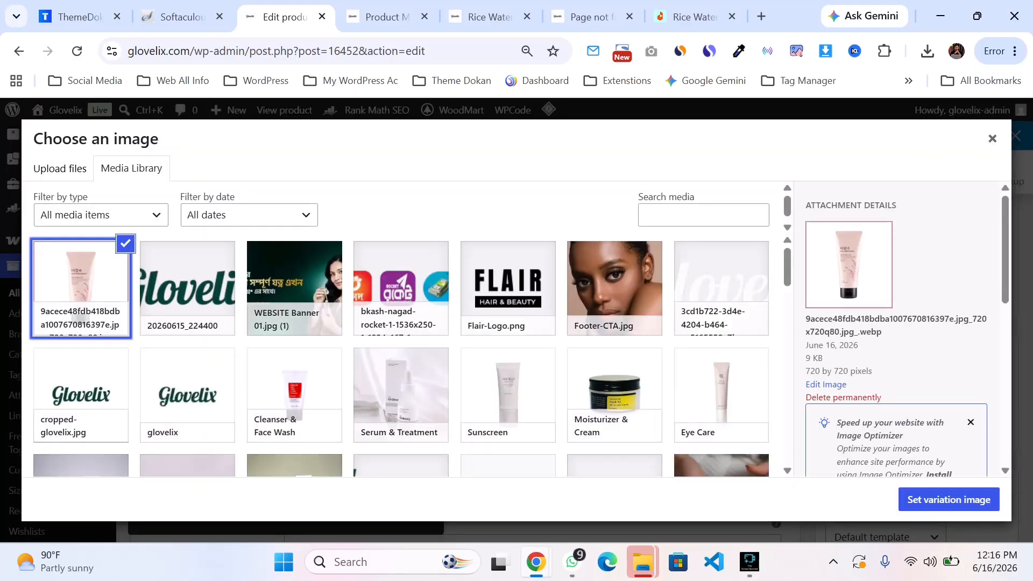
left_click(948, 499)
Step: Give the 150 variation the SKU c-01, enable stock management and set its stock quantity to 55
left_click(652, 253)
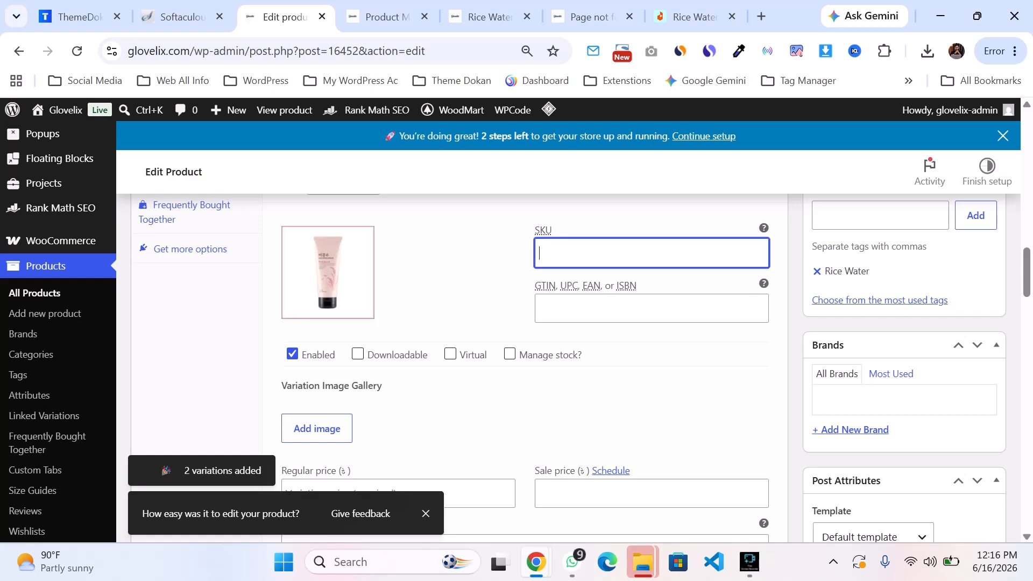
type("c-01")
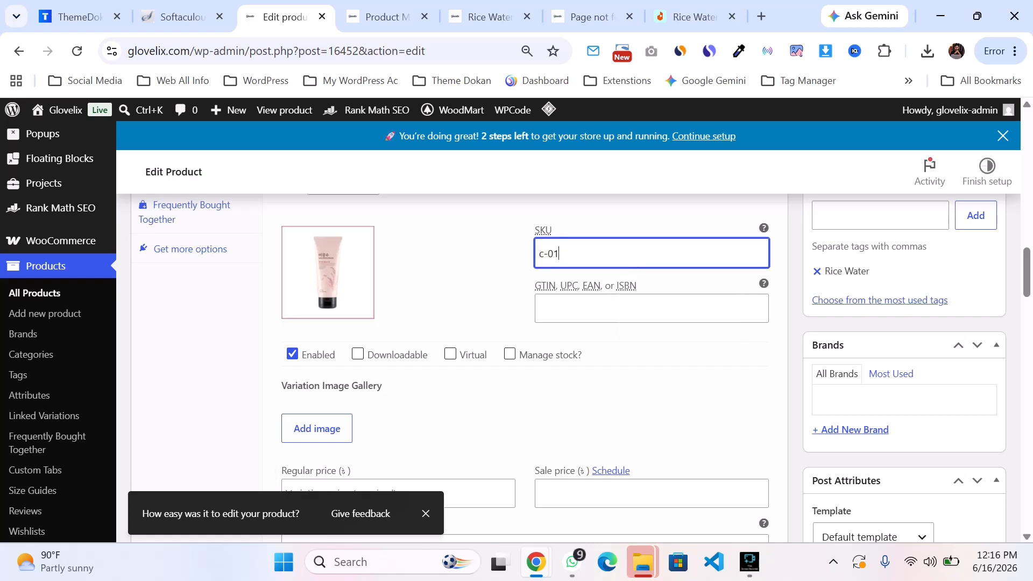
scroll(516, 350, "down", 2)
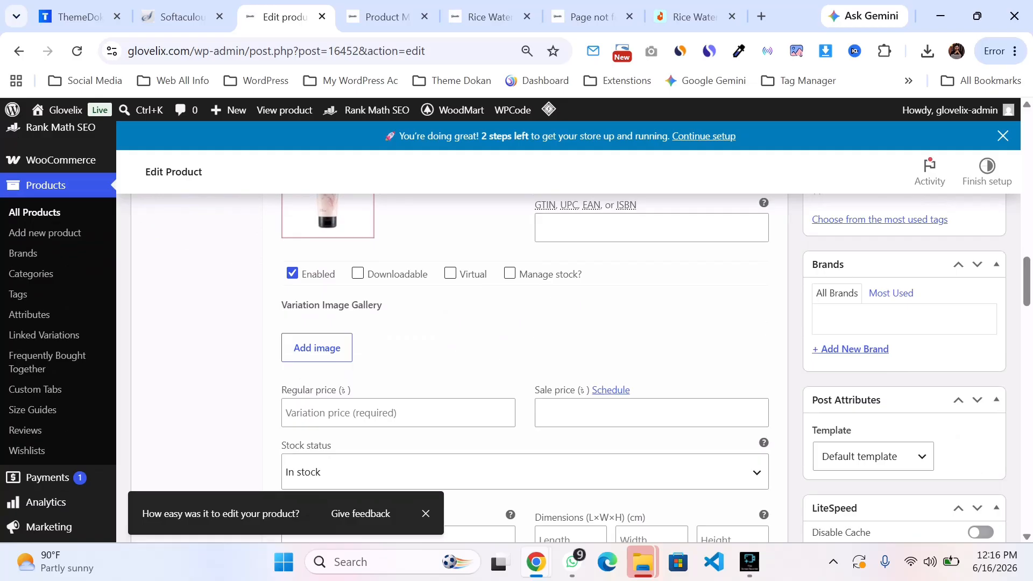
left_click(509, 274)
left_click(376, 412)
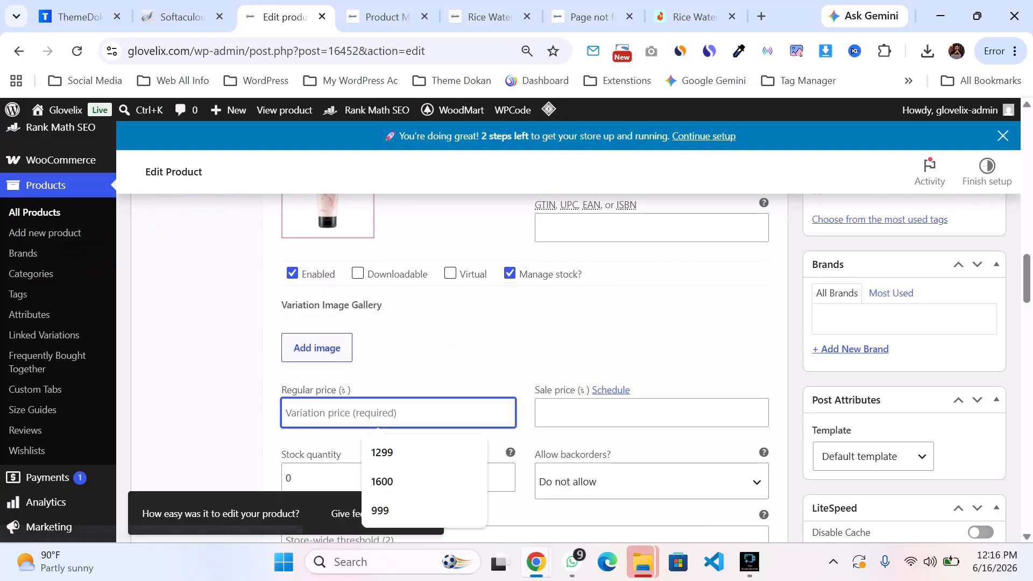
scroll(516, 366, "down", 3)
double_click(377, 316)
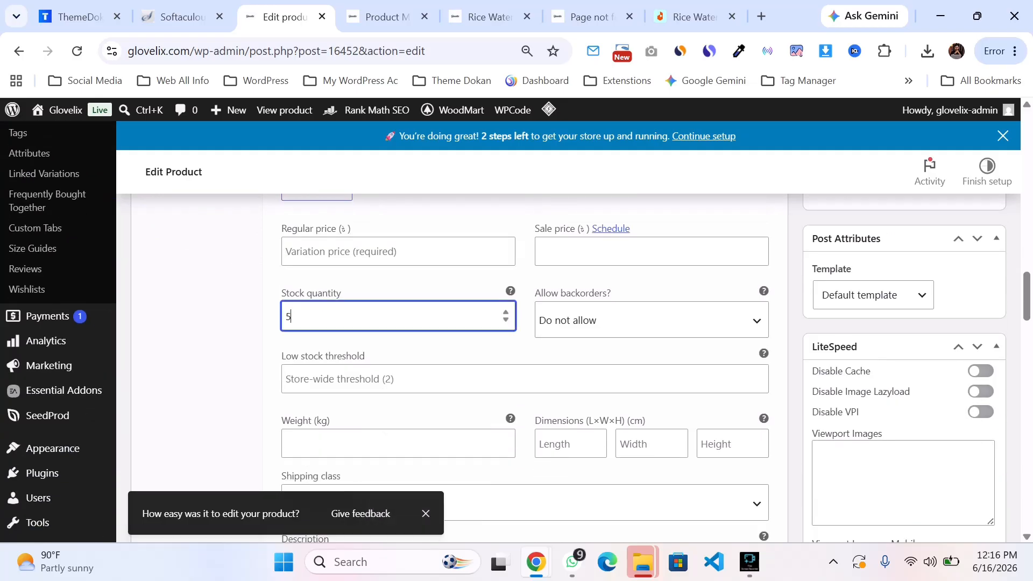
Step: Set the 150 variation's regular price to 499 and sale price to 399
left_click(378, 259)
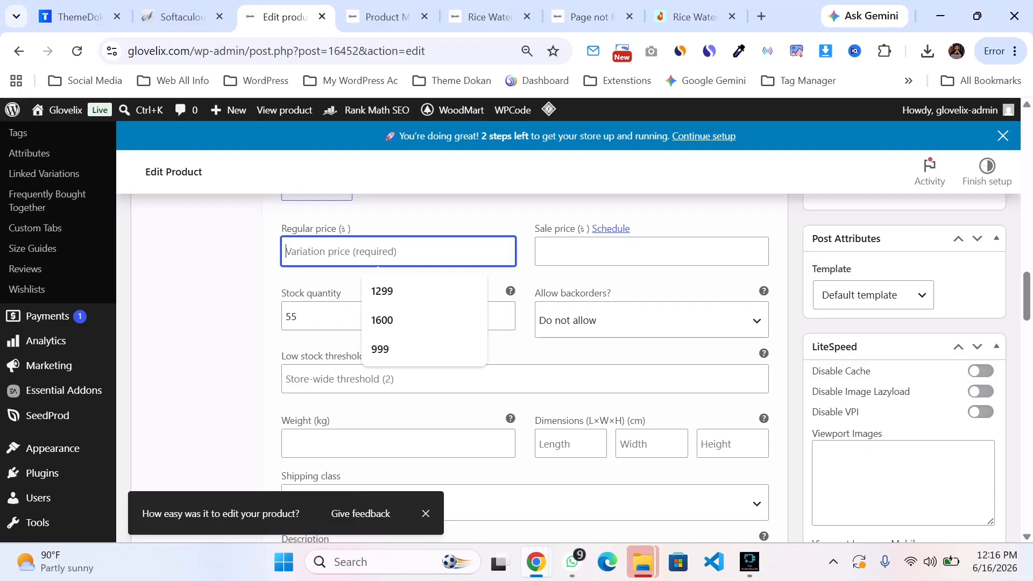
type("499")
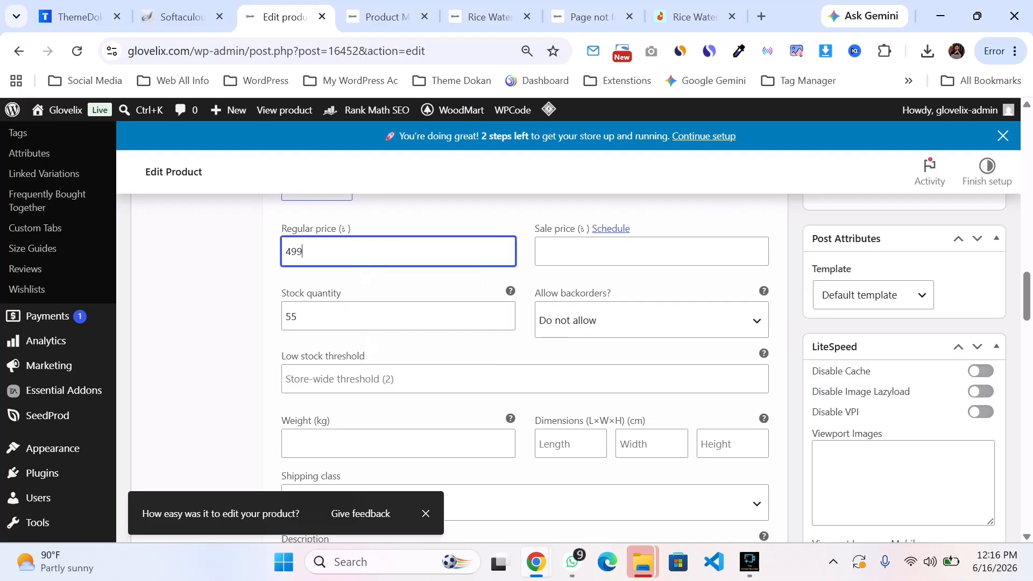
left_click(629, 253)
type("399")
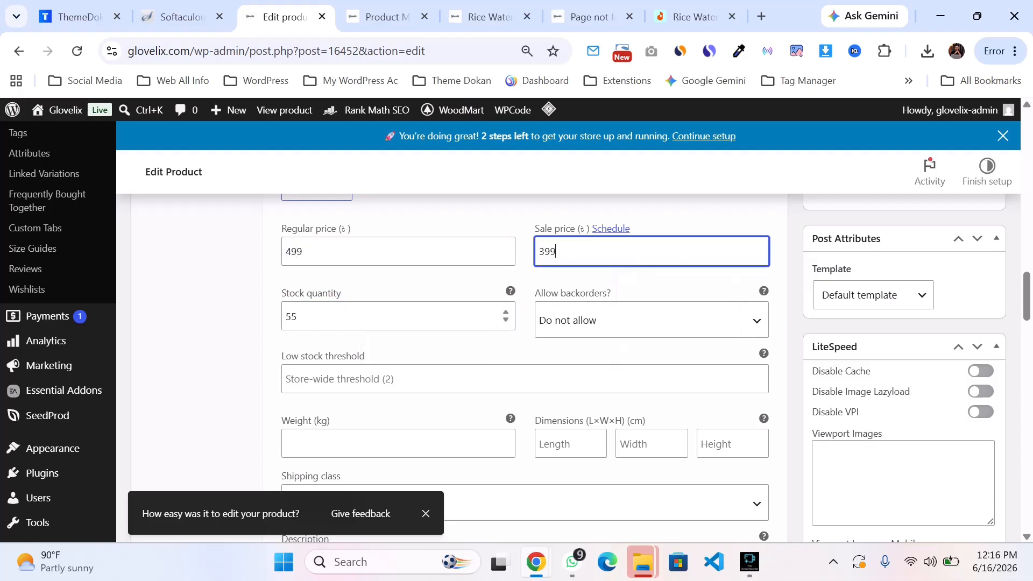
Step: Open the 300 variation and set its variation image to the same cleanser tube picture
scroll(525, 368, "up", 3)
scroll(525, 368, "down", 8)
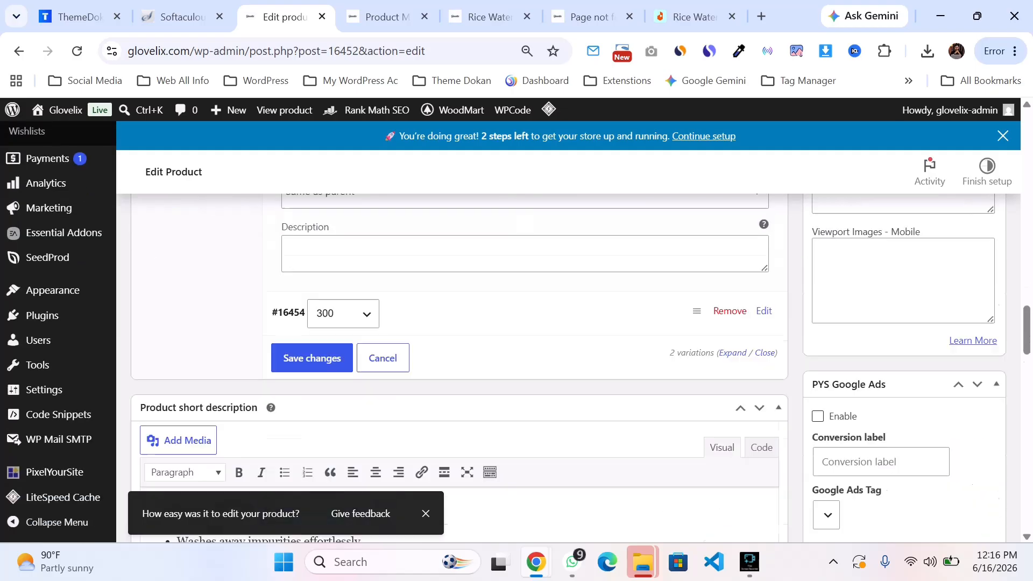
scroll(525, 368, "up", 1)
left_click(763, 300)
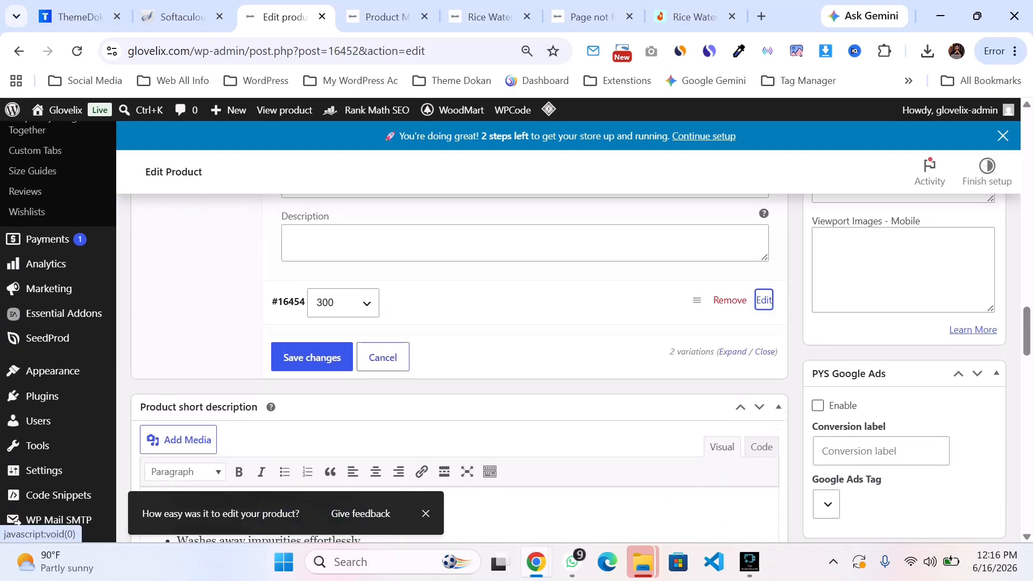
left_click(327, 394)
left_click(81, 285)
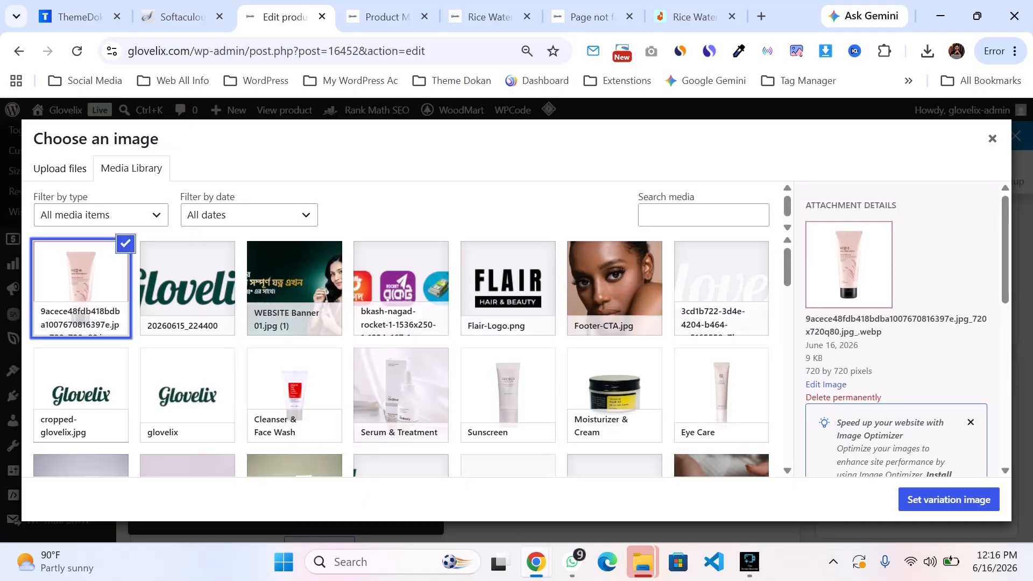
left_click(948, 499)
Step: Start the 300 variation's SKU with c- and set its regular price to 699 and sale price to 599
scroll(645, 334, "down", 3)
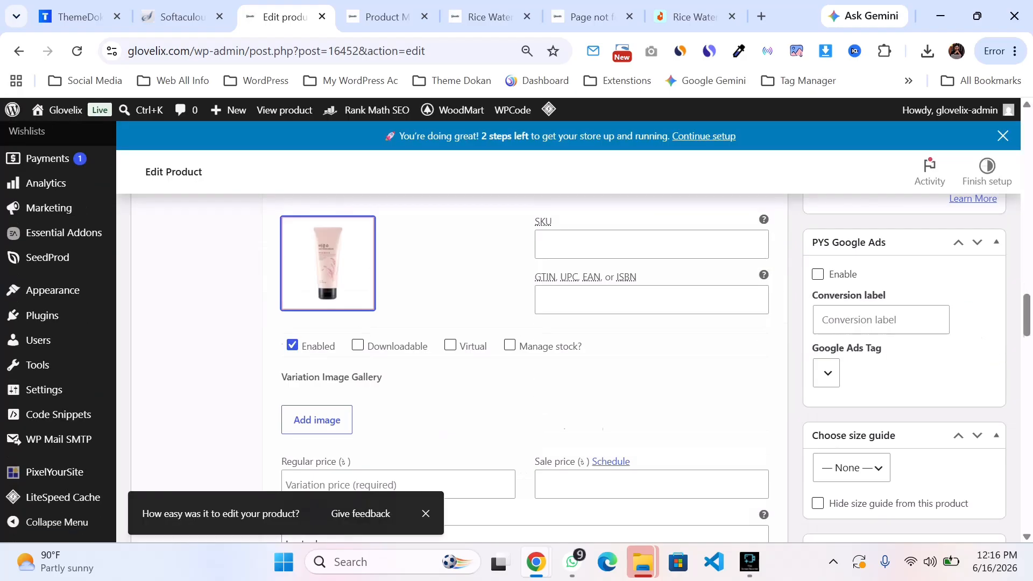
left_click(652, 214)
type("c-01")
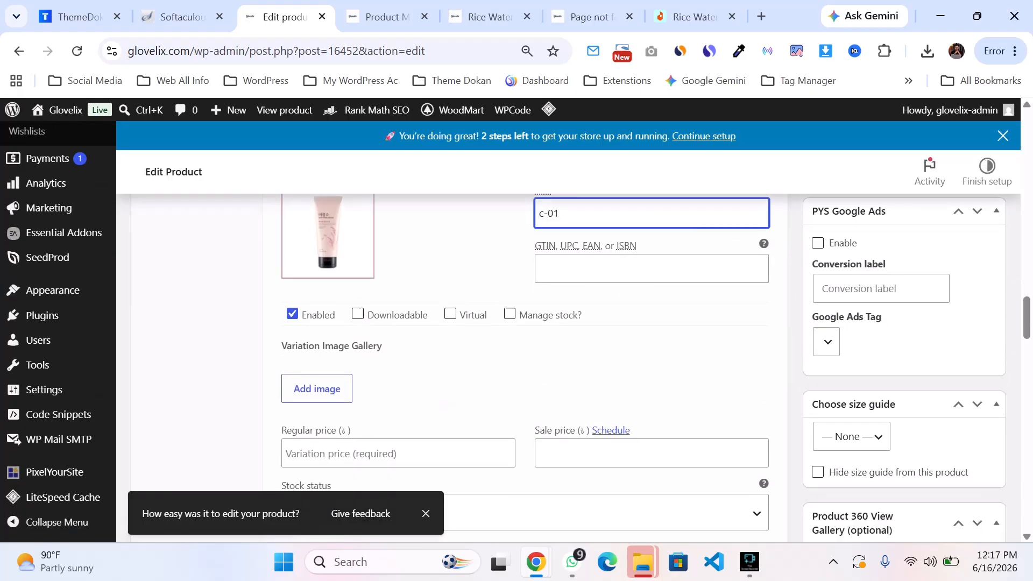
scroll(398, 334, "down", 3)
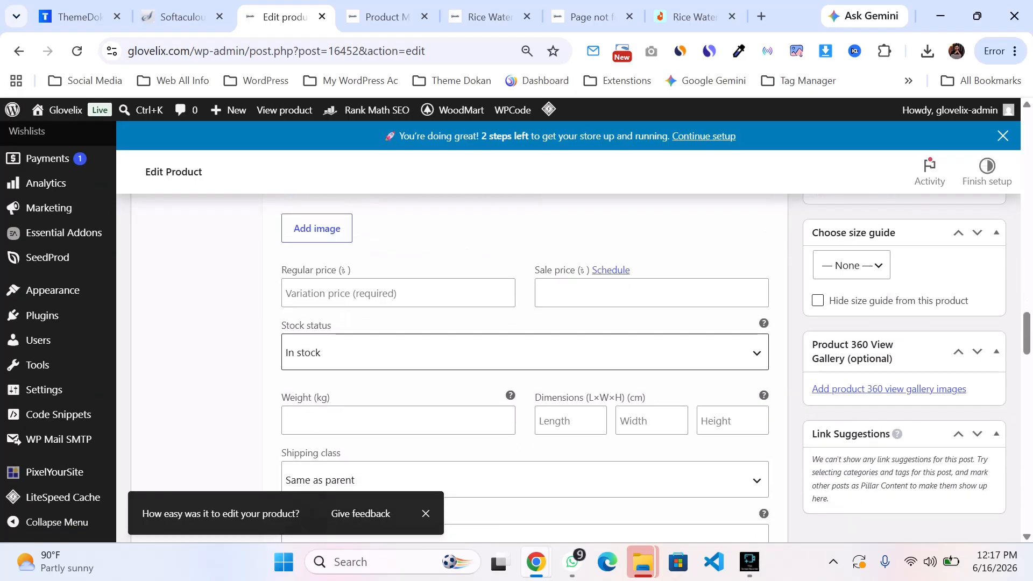
left_click(398, 293)
key("Down")
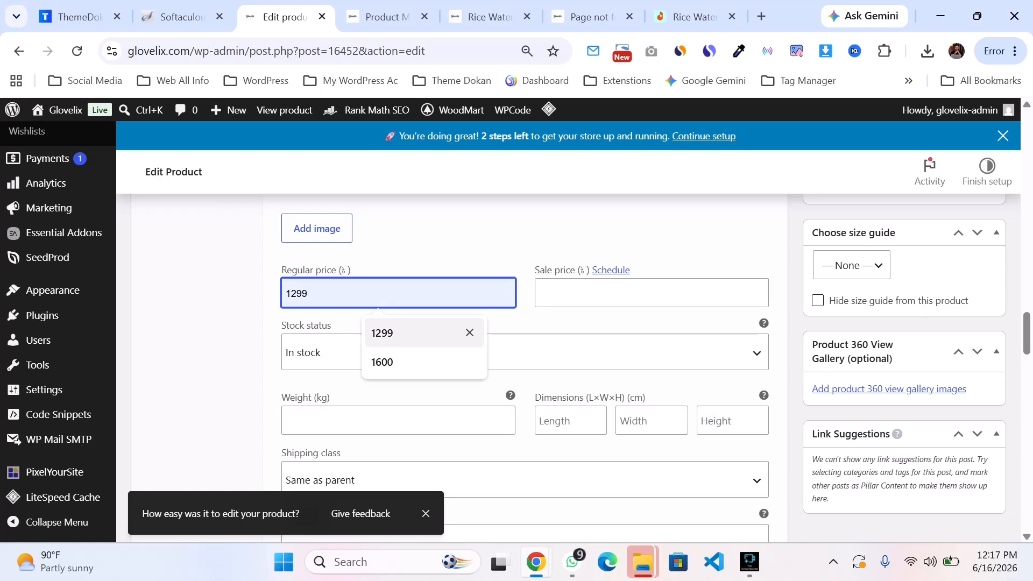
type("2")
key("BackSpace")
type("6")
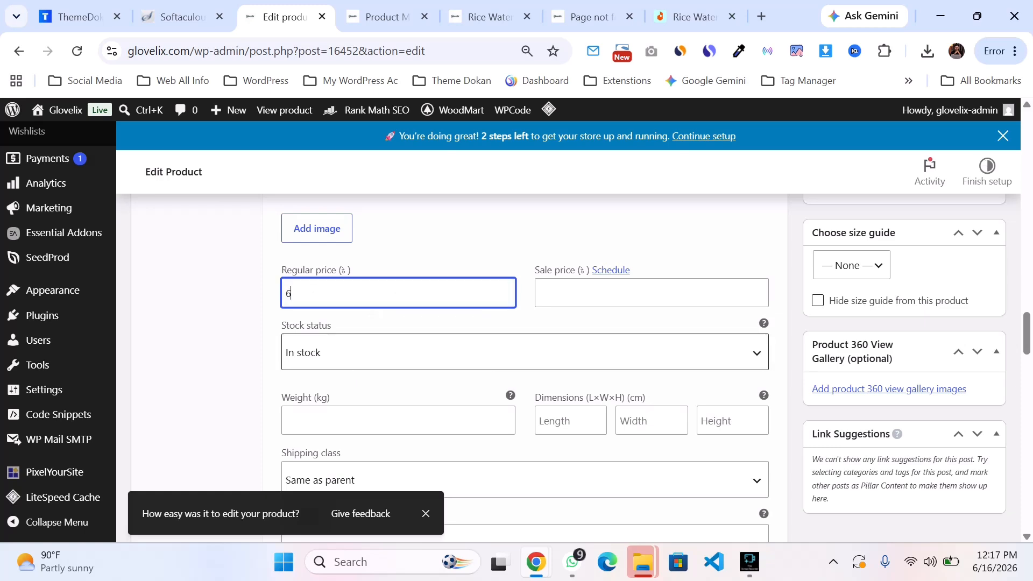
type("99")
key("Tab")
type("599")
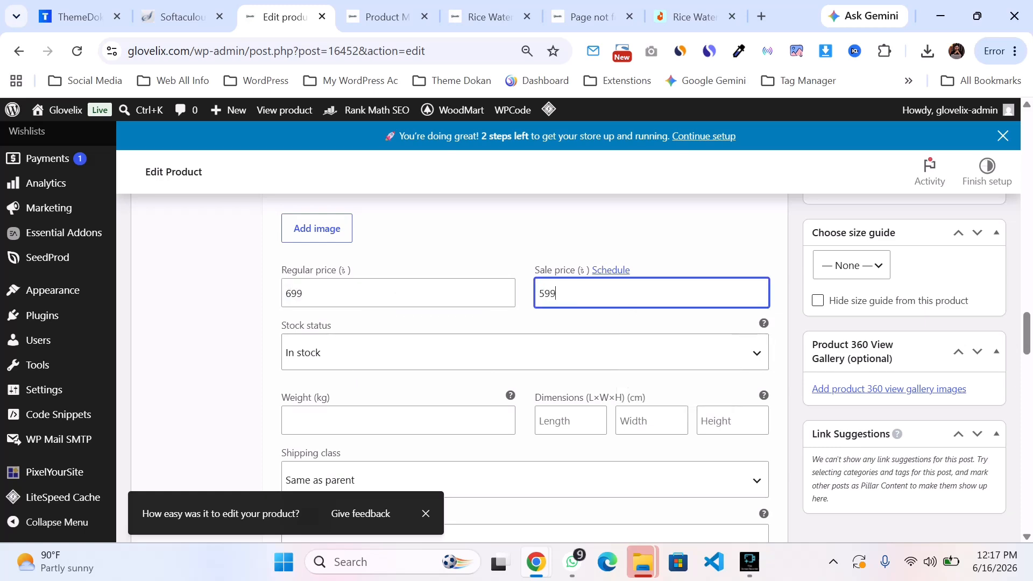
Step: Enable stock management for the 300 variation and set its stock quantity to 5
scroll(524, 366, "down", 3)
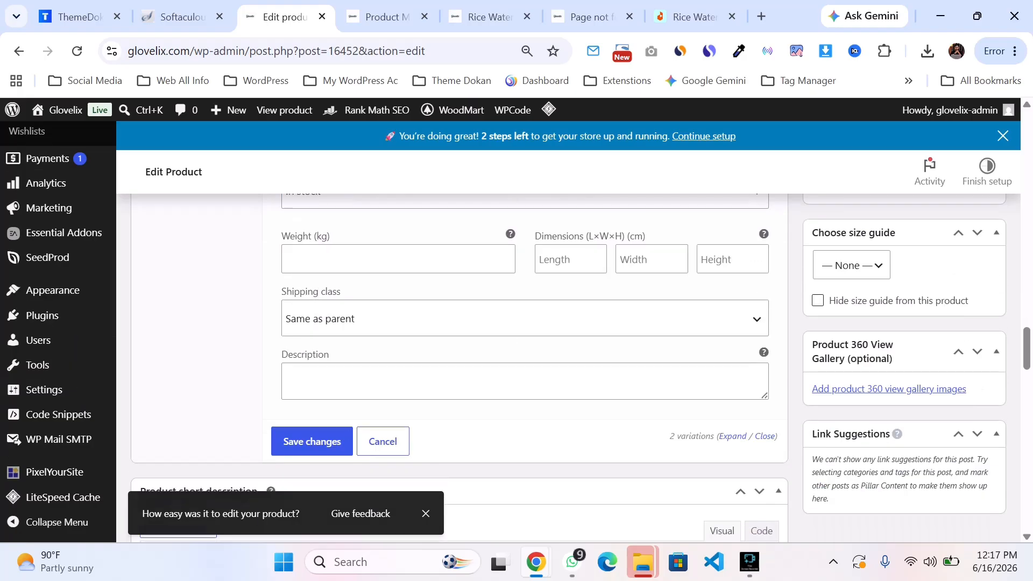
scroll(524, 366, "up", 5)
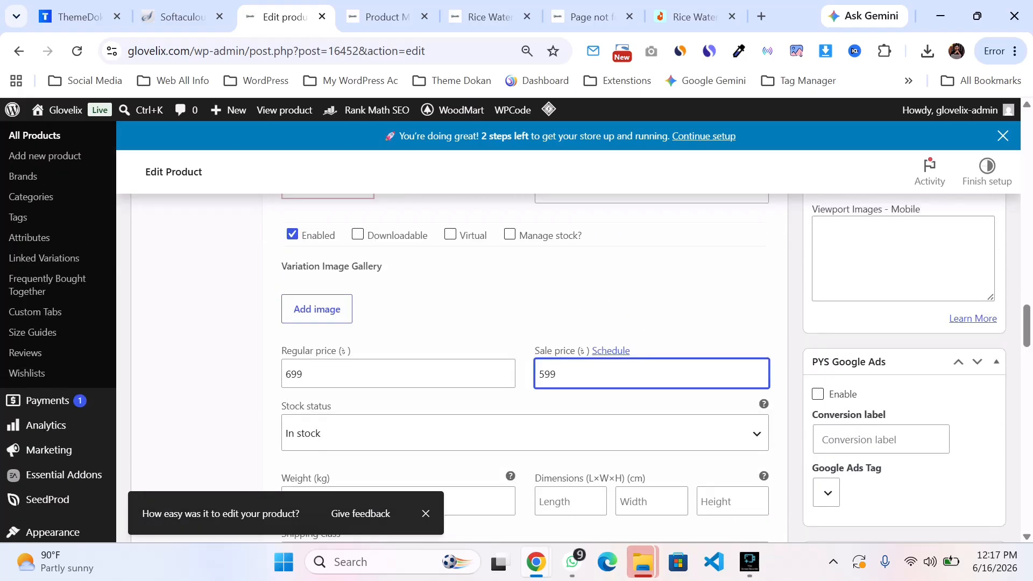
left_click(509, 234)
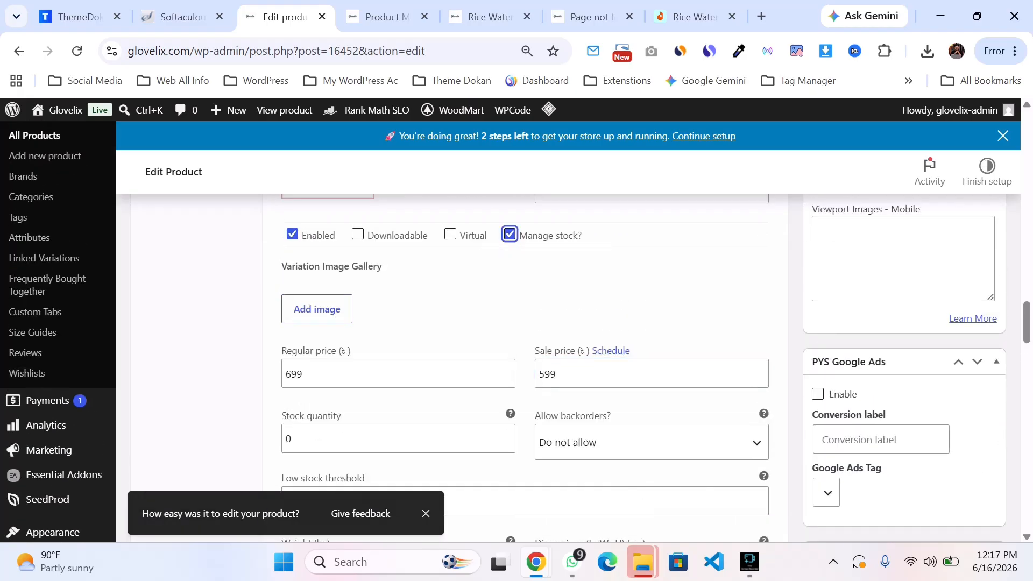
double_click(288, 439)
type("53")
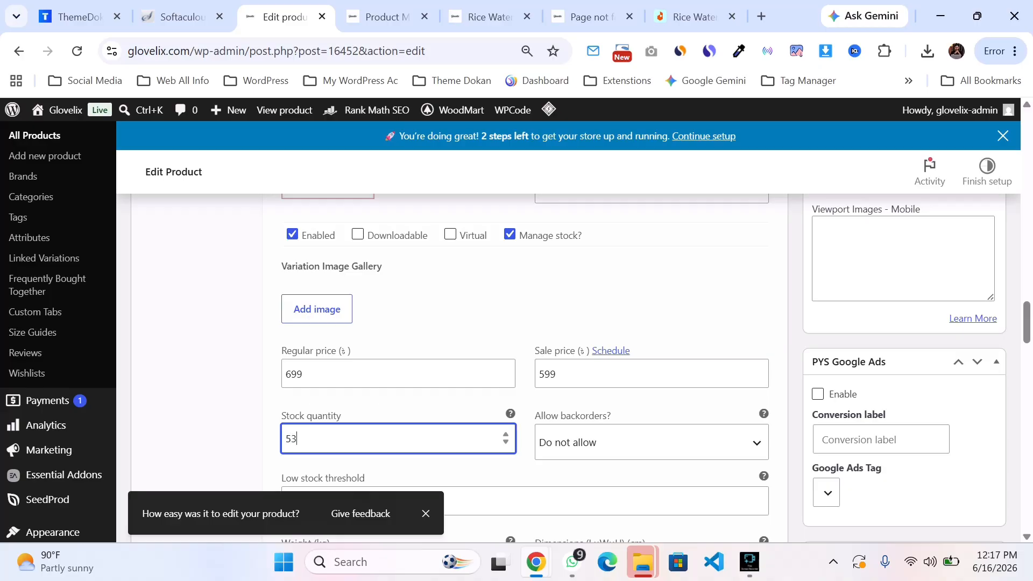
Step: Save the variation changes
scroll(524, 366, "down", 6)
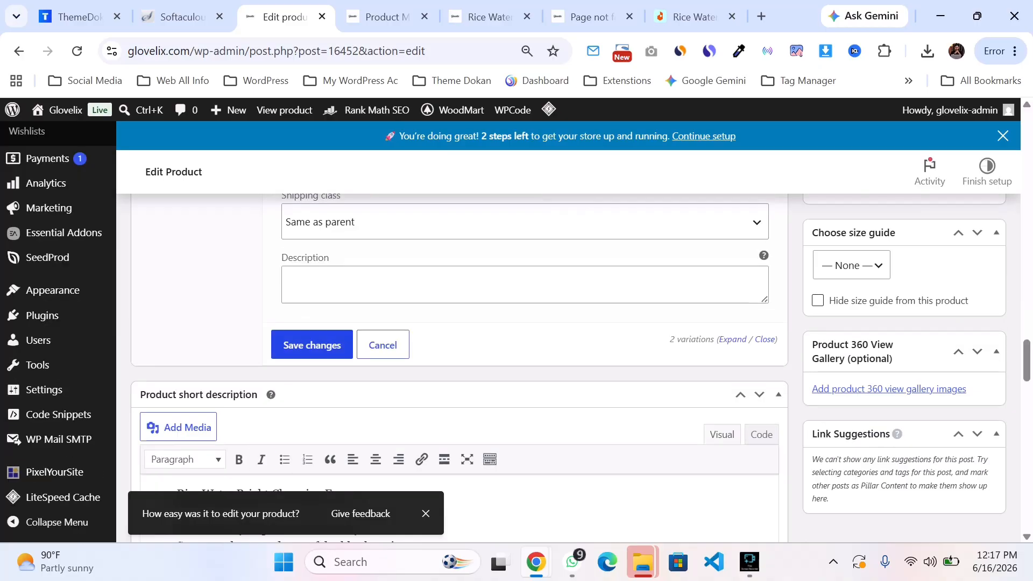
scroll(525, 366, "down", 2)
left_click(312, 264)
Step: Switch through the browser tabs to the store's home page
scroll(525, 366, "up", 3)
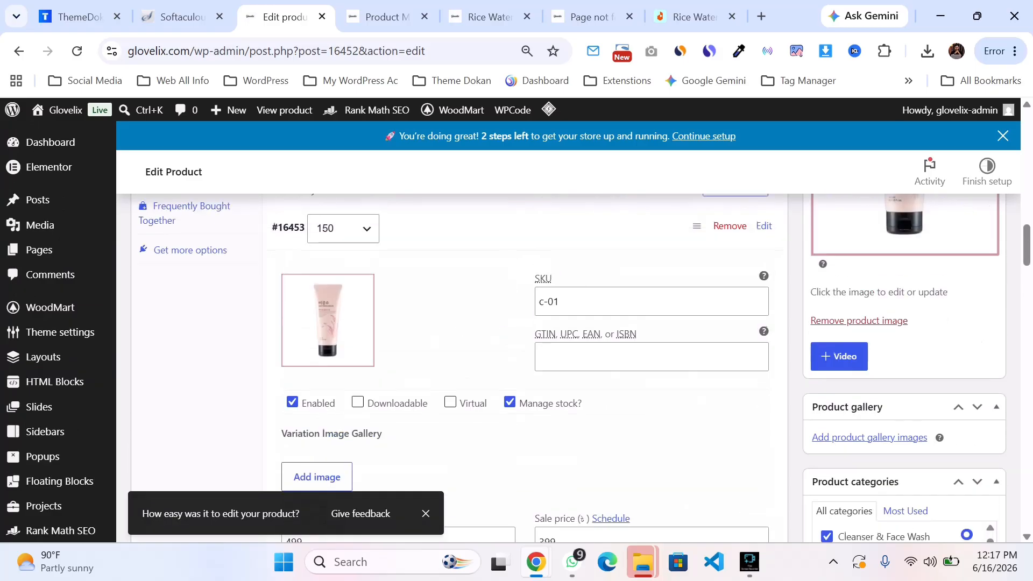
scroll(460, 365, "down", 4)
scroll(460, 366, "up", 8)
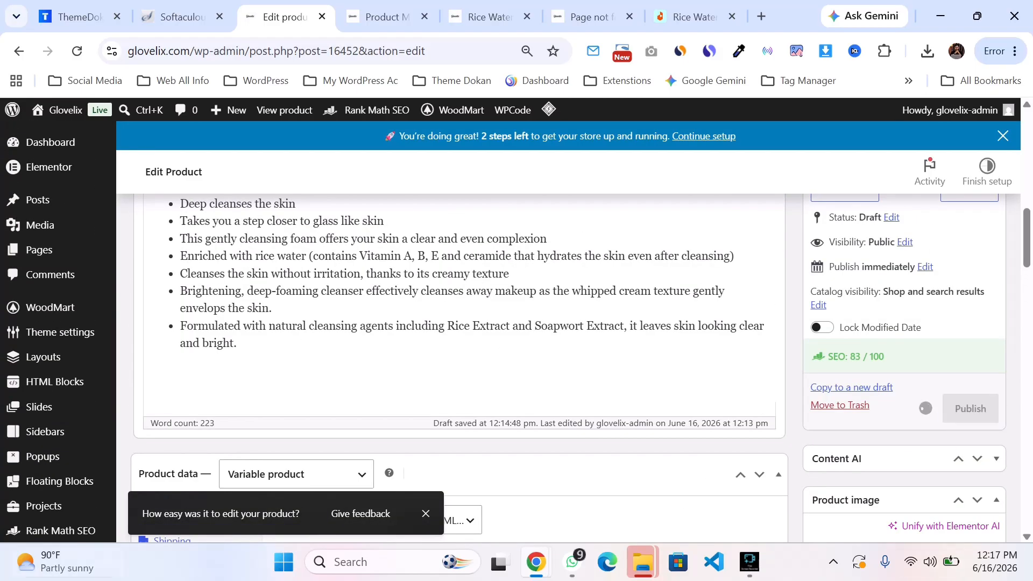
key("ctrl+Tab")
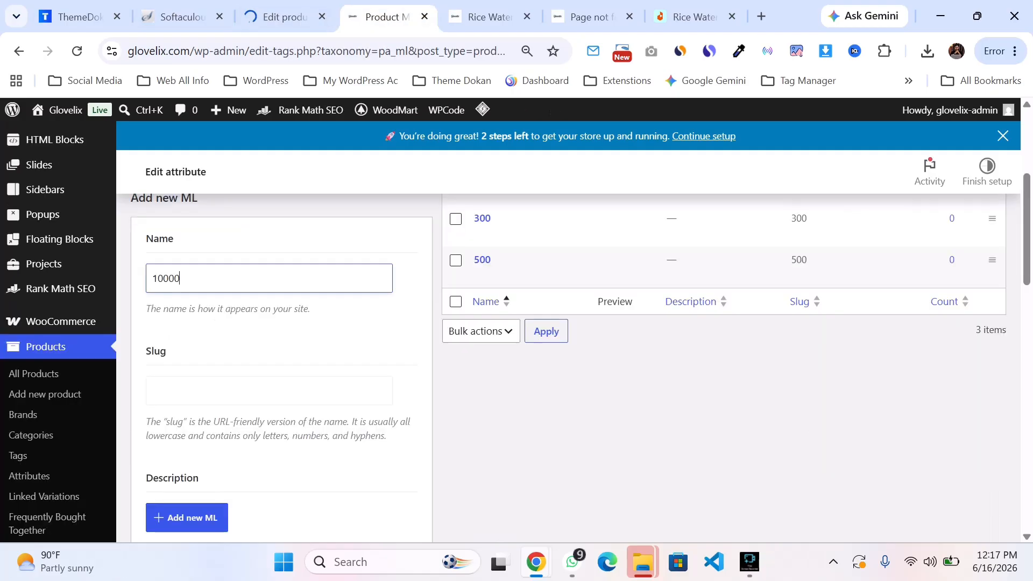
key("ctrl+Tab")
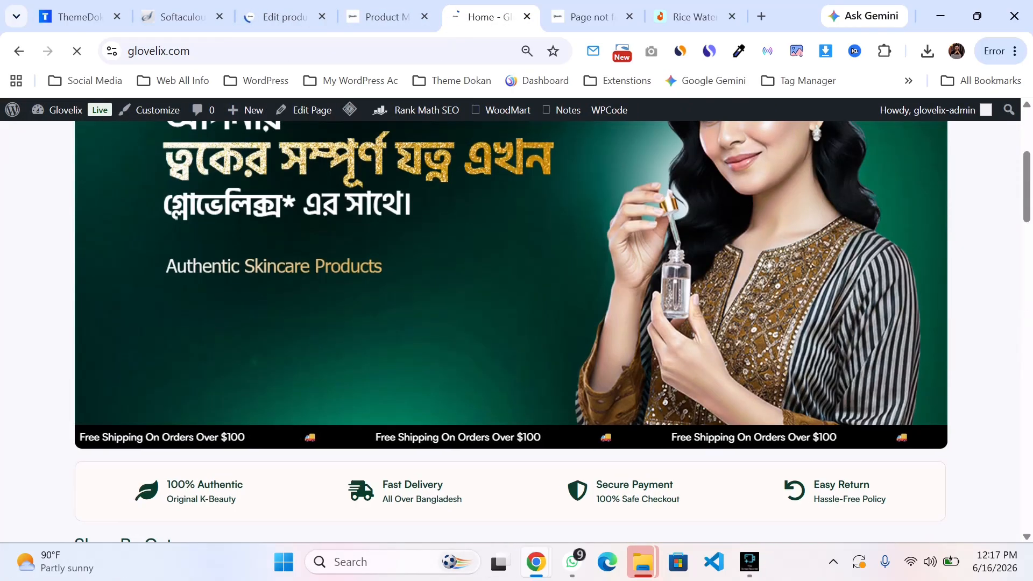
Step: Open the Rice Water Bright product page from the Bestsellers section of the store's home page
scroll(503, 129, "down", 12)
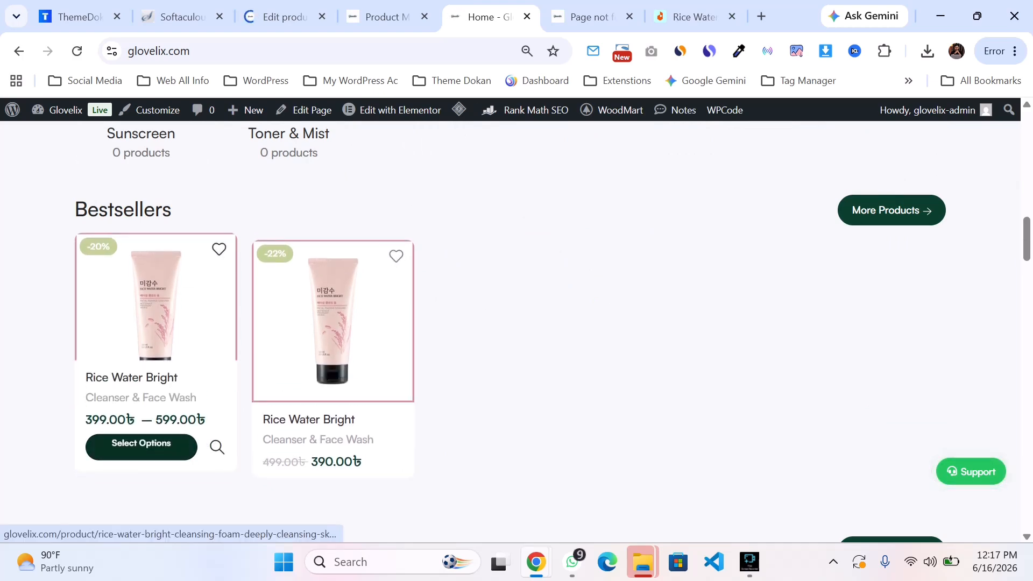
left_click(141, 446)
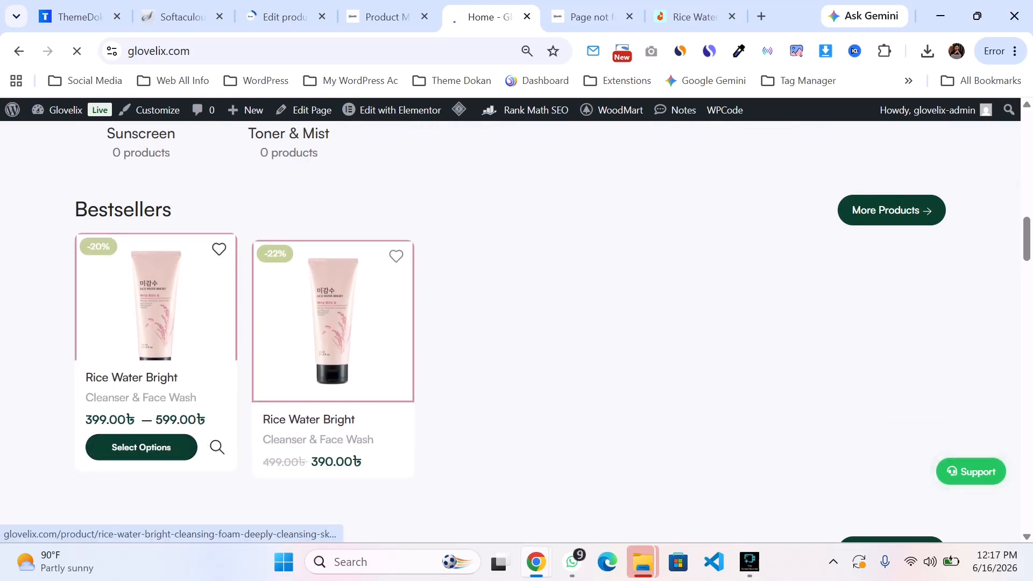
scroll(517, 323, "down", 5)
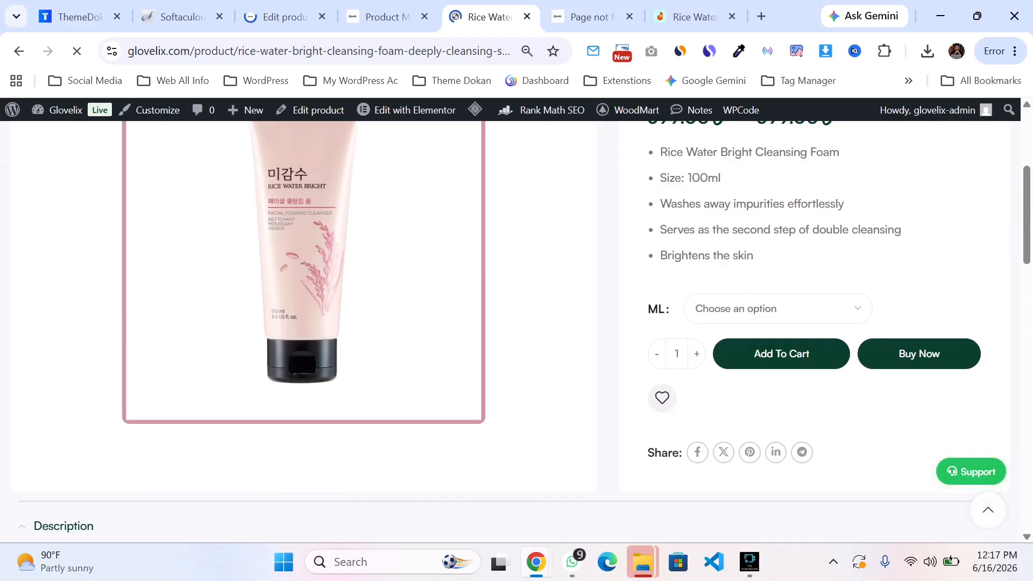
Step: Switch the ML selector between the 150 and 300 options to check each variation's price and stock on the product page
left_click(778, 309)
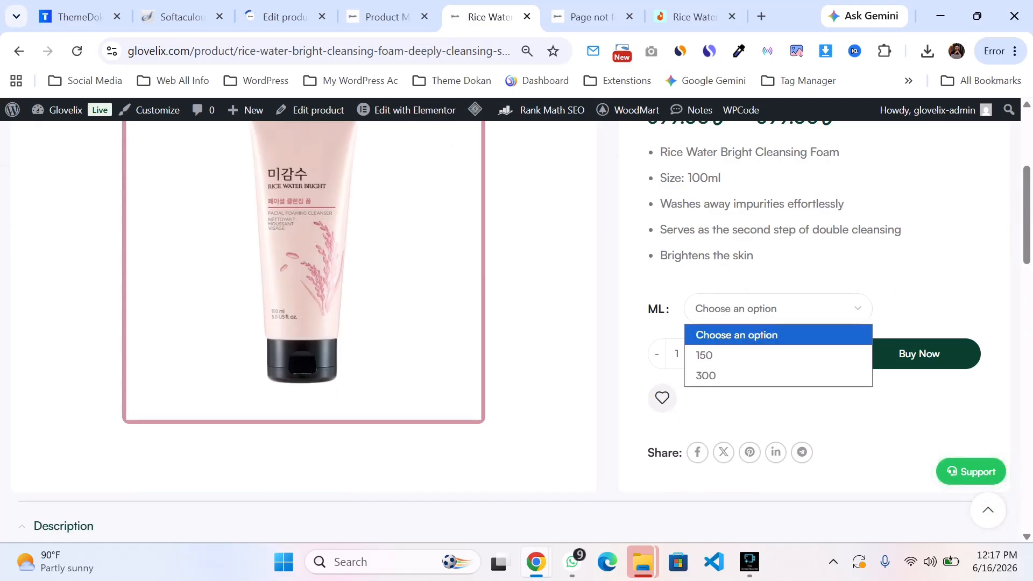
left_click(778, 309)
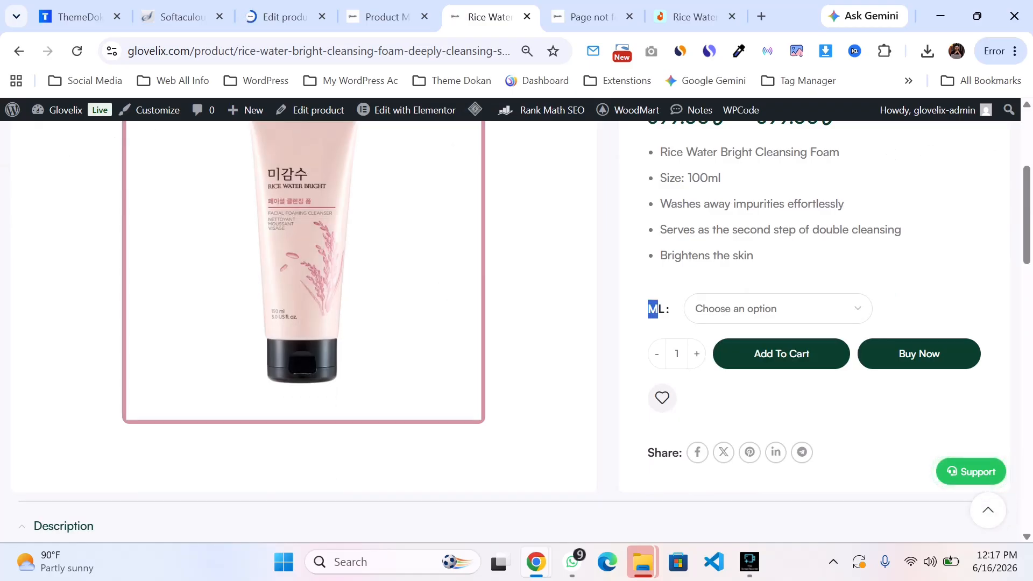
left_click(778, 309)
left_click(703, 353)
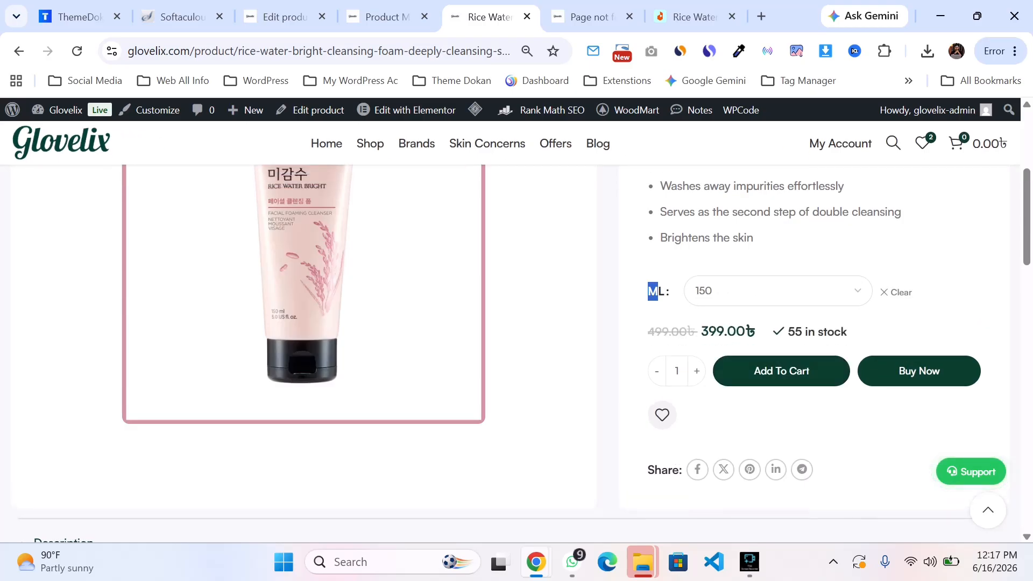
left_click(778, 291)
left_click(703, 358)
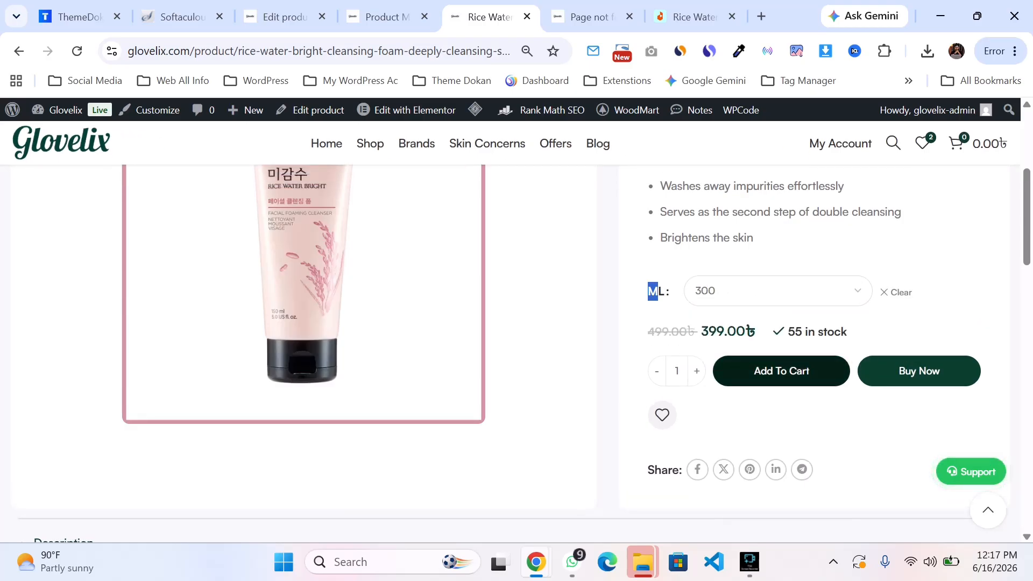
scroll(777, 322, "down", 3)
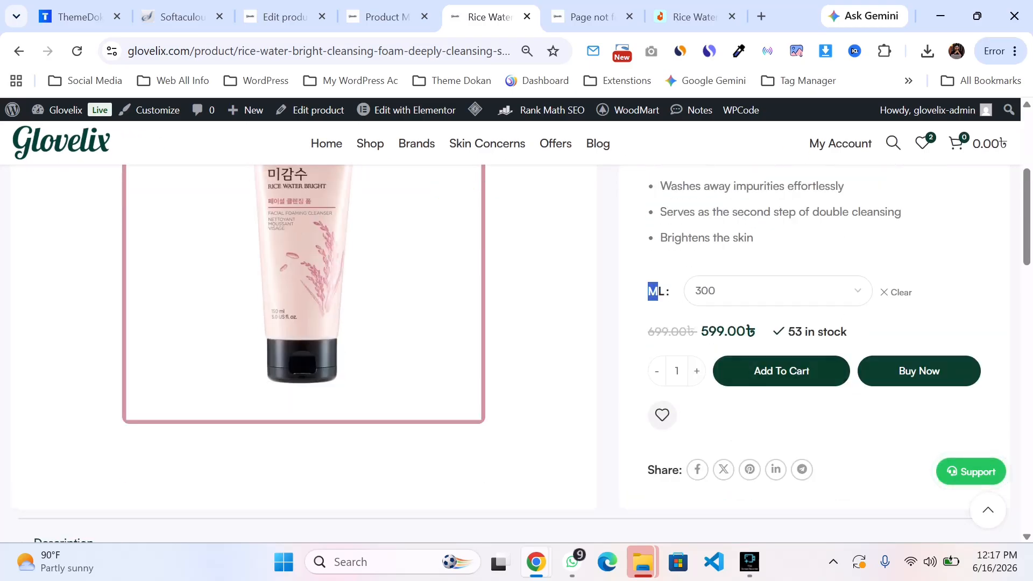
left_click(777, 291)
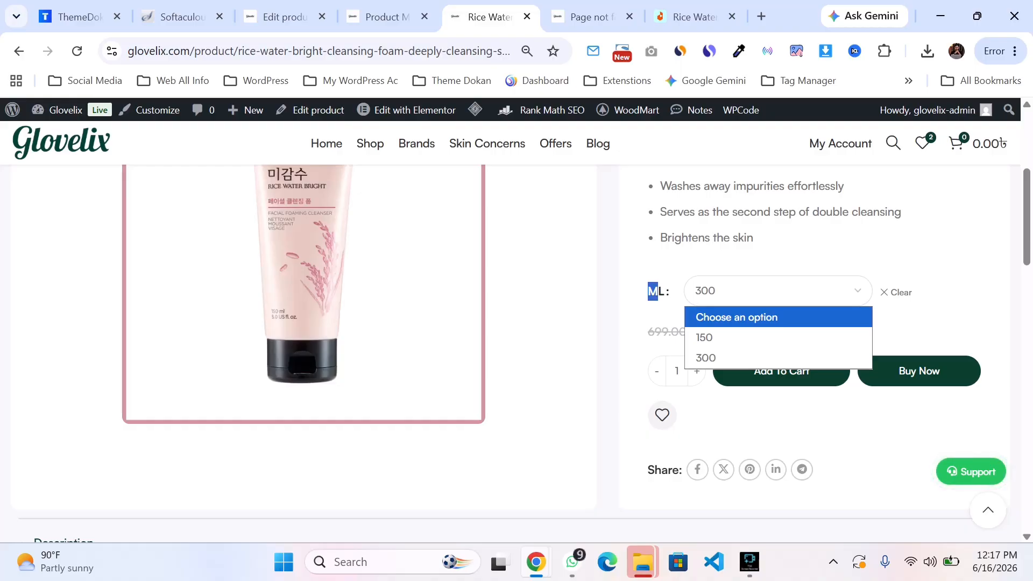
left_click(753, 337)
left_click(753, 292)
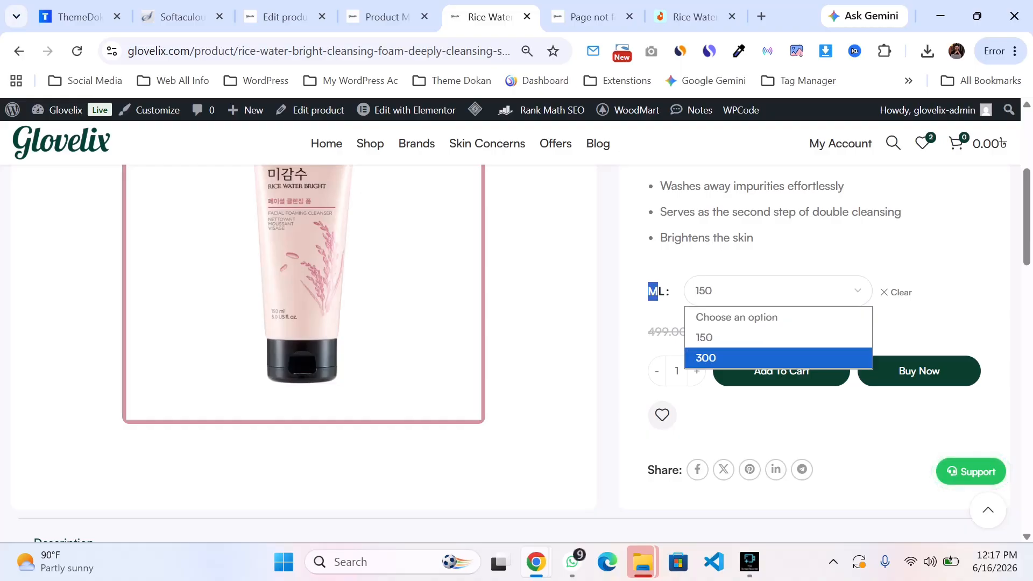
left_click(753, 358)
left_click(778, 290)
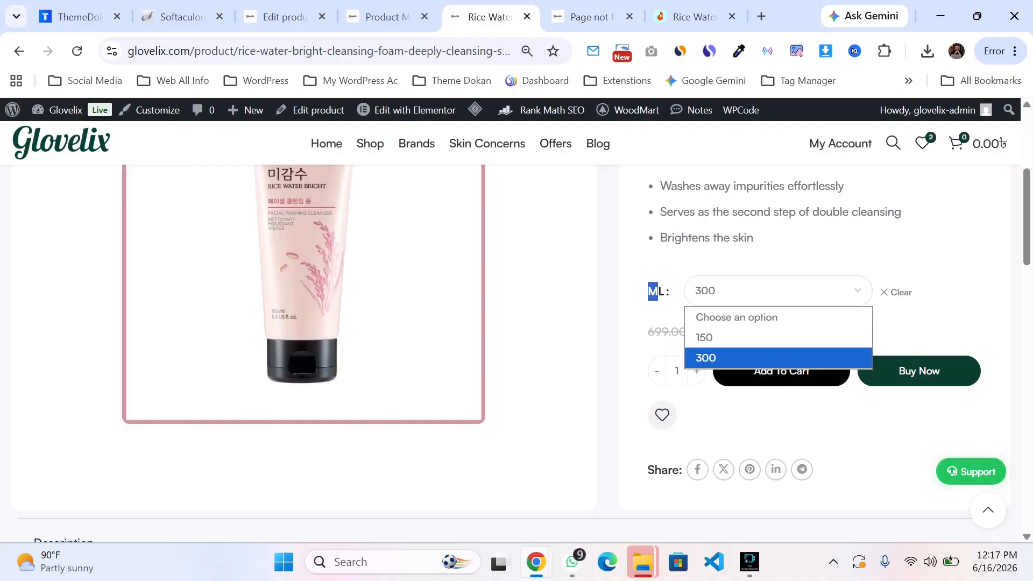
left_click(753, 357)
Step: Return to the product editor and review the product type and inventory settings in Product data
left_click(286, 16)
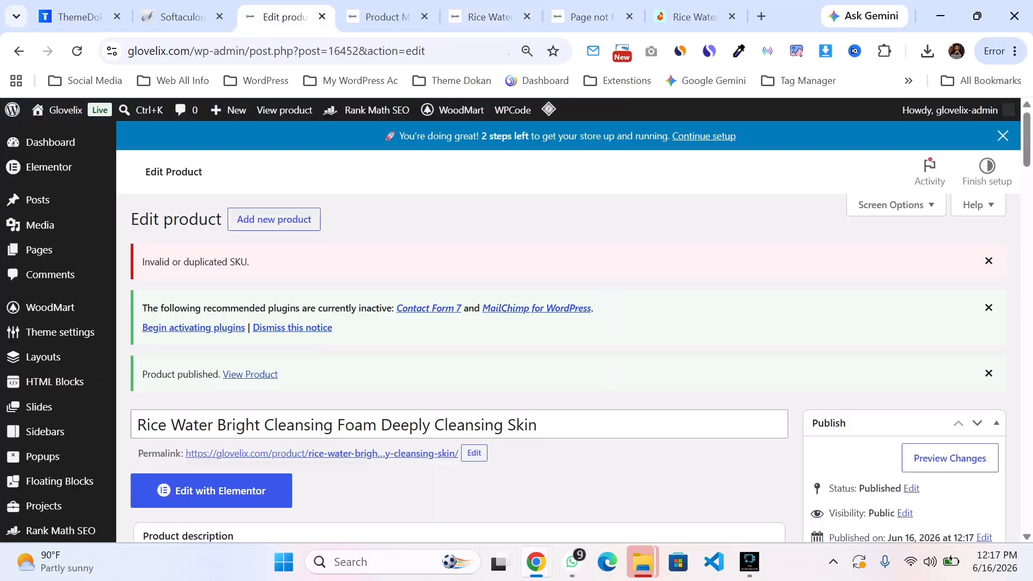
scroll(967, 235, "down", 12)
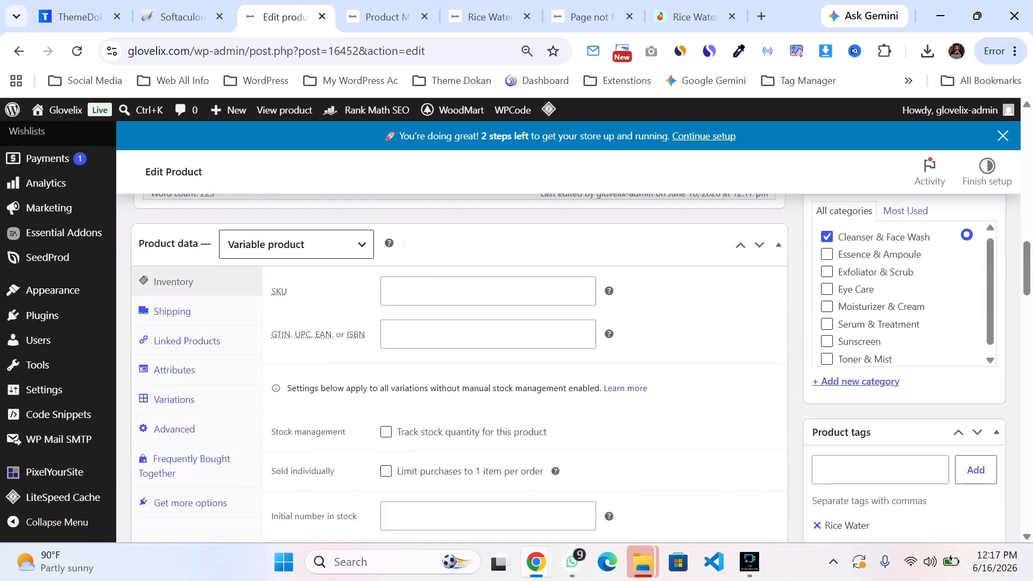
left_click(296, 244)
left_click(296, 245)
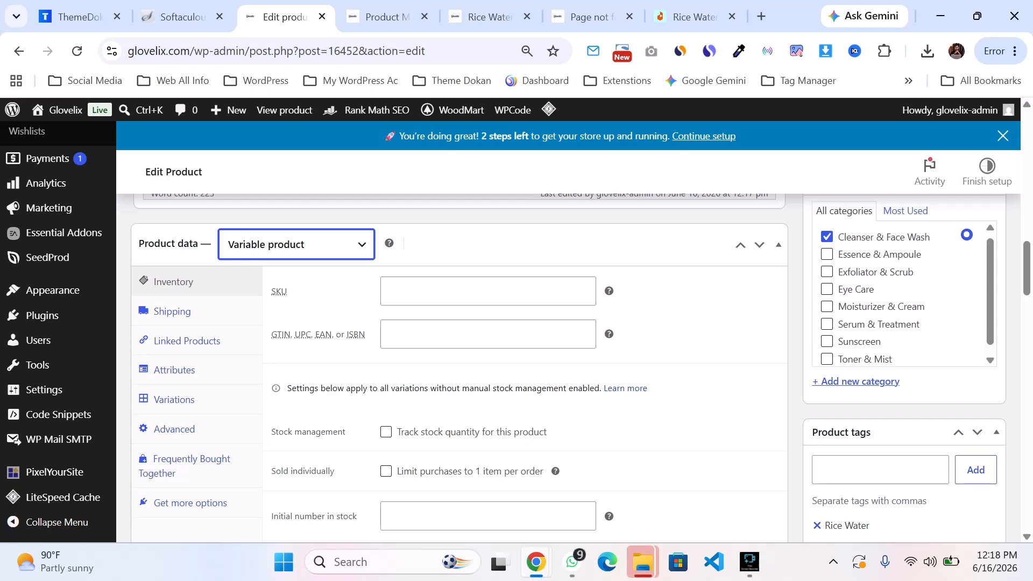
key("space")
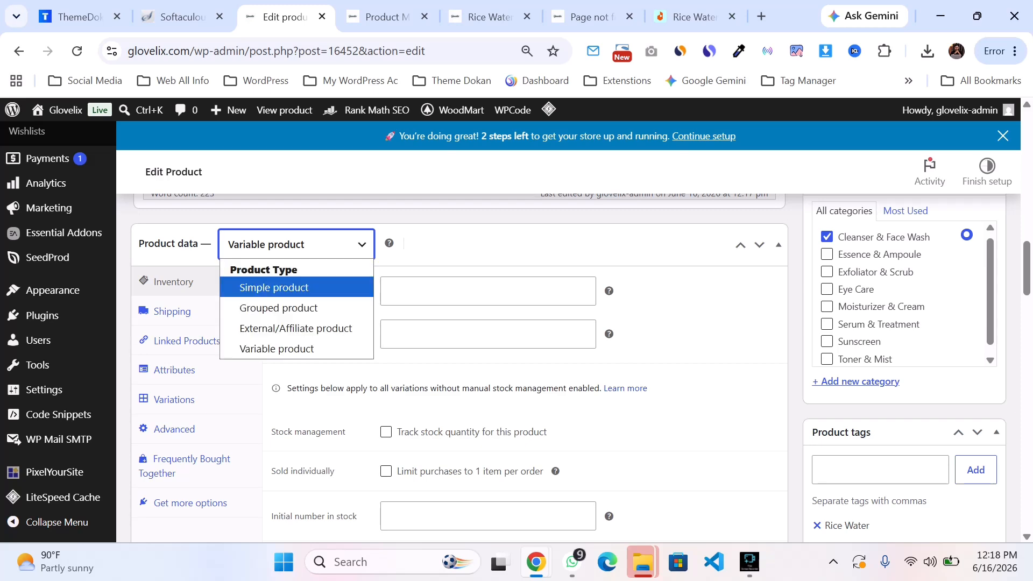
scroll(458, 322, "up", 2)
scroll(457, 323, "down", 3)
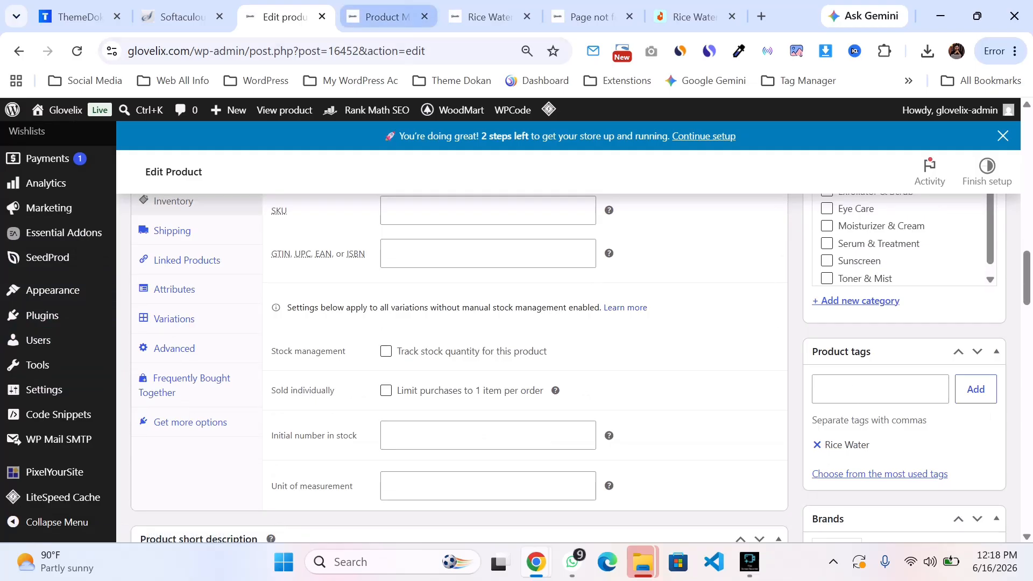
Step: Switch through the browser tabs back to the product's storefront page
left_click(383, 16)
left_click(183, 16)
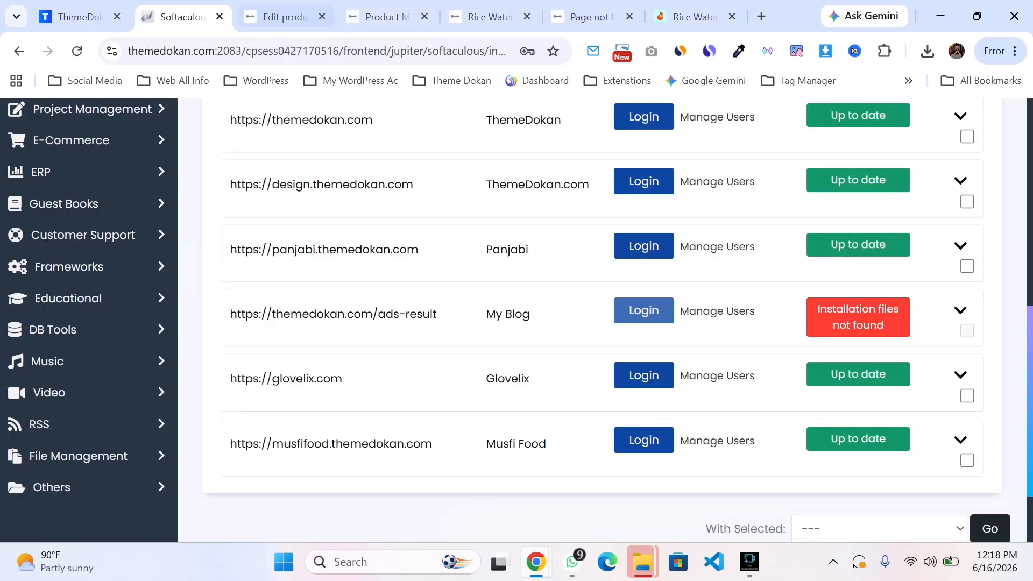
left_click(383, 16)
left_click(487, 16)
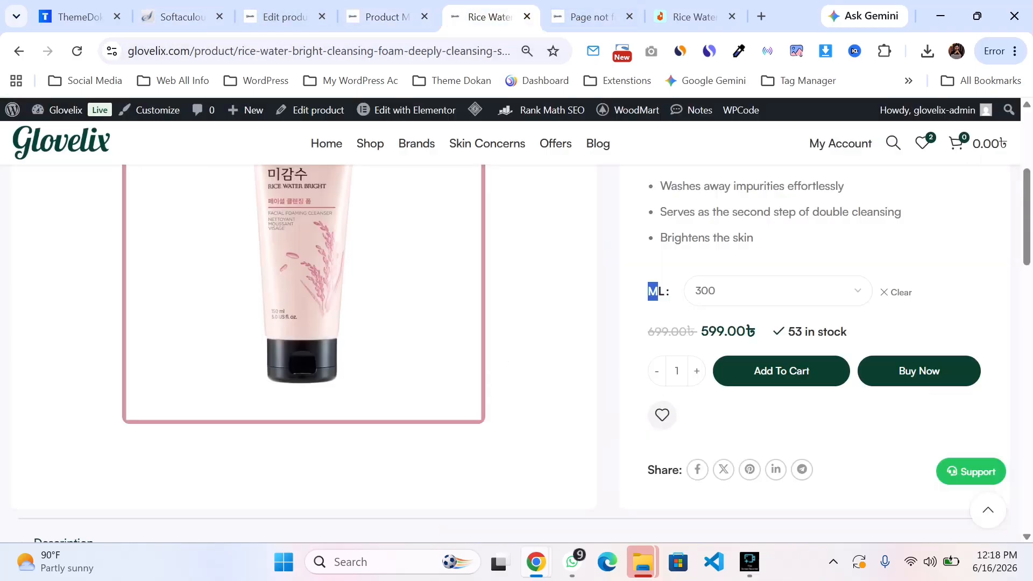